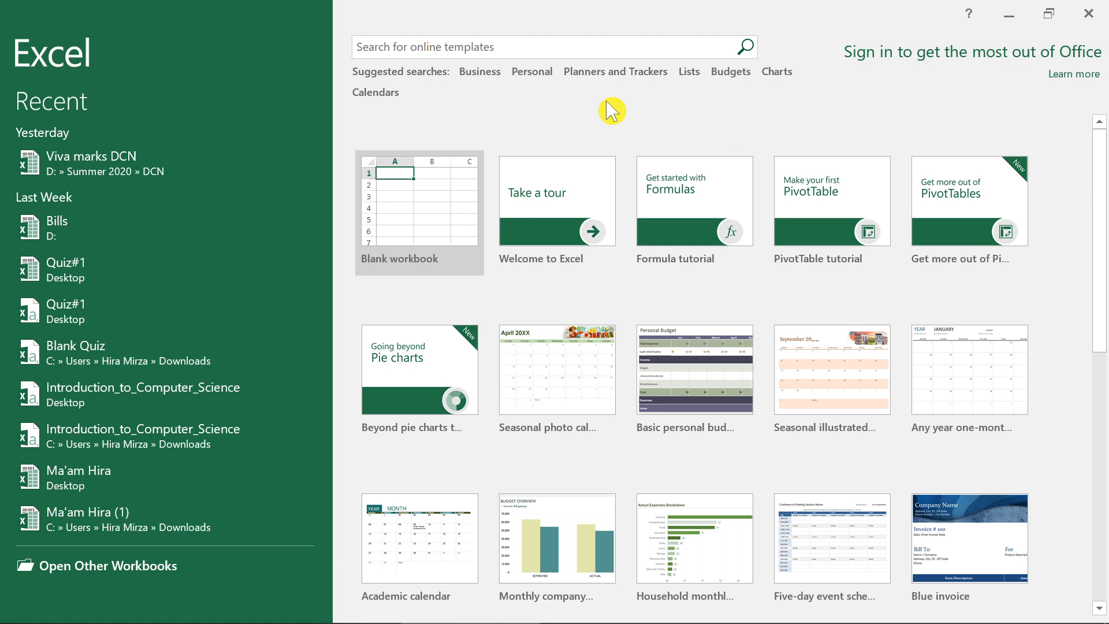
Step: Create a new blank workbook from the template gallery
left_click(660, 416)
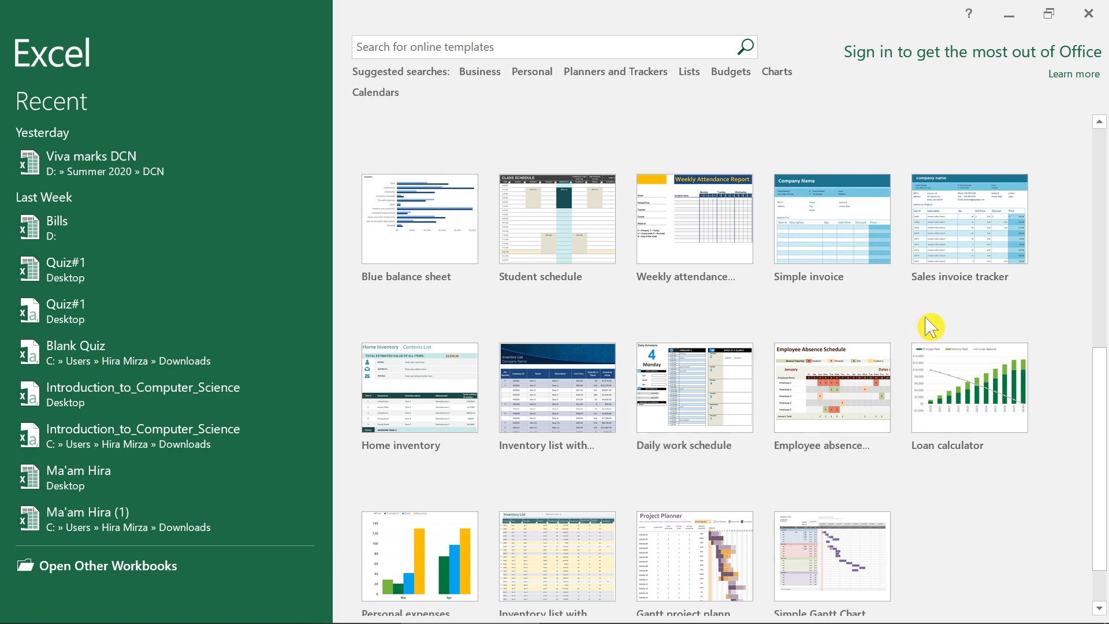
mouse_move(703, 623)
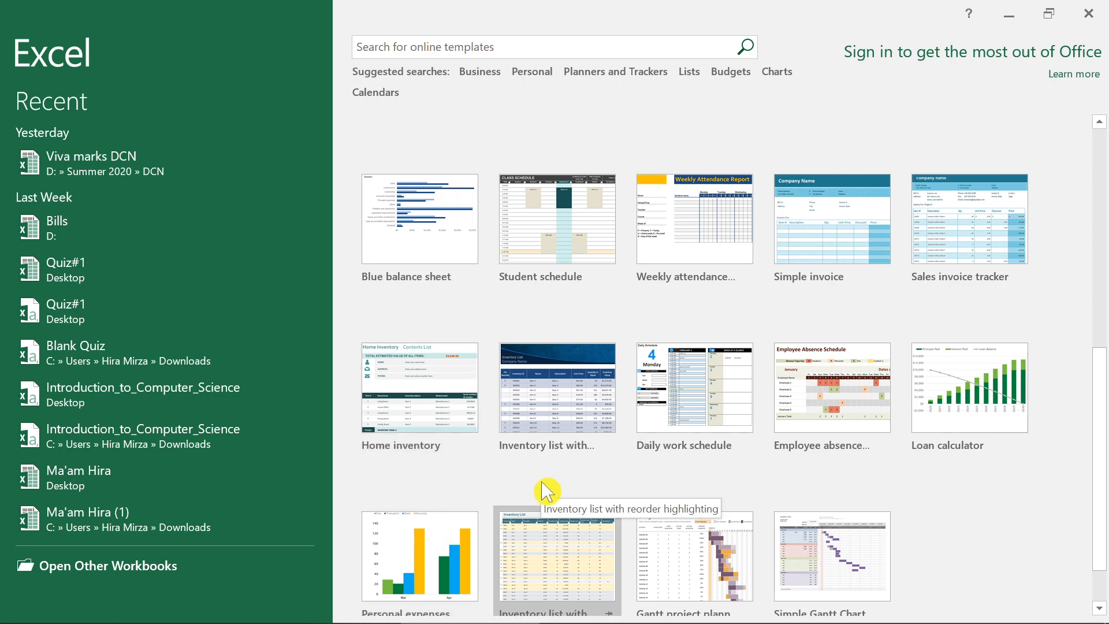
scroll(546, 491, "up", 5)
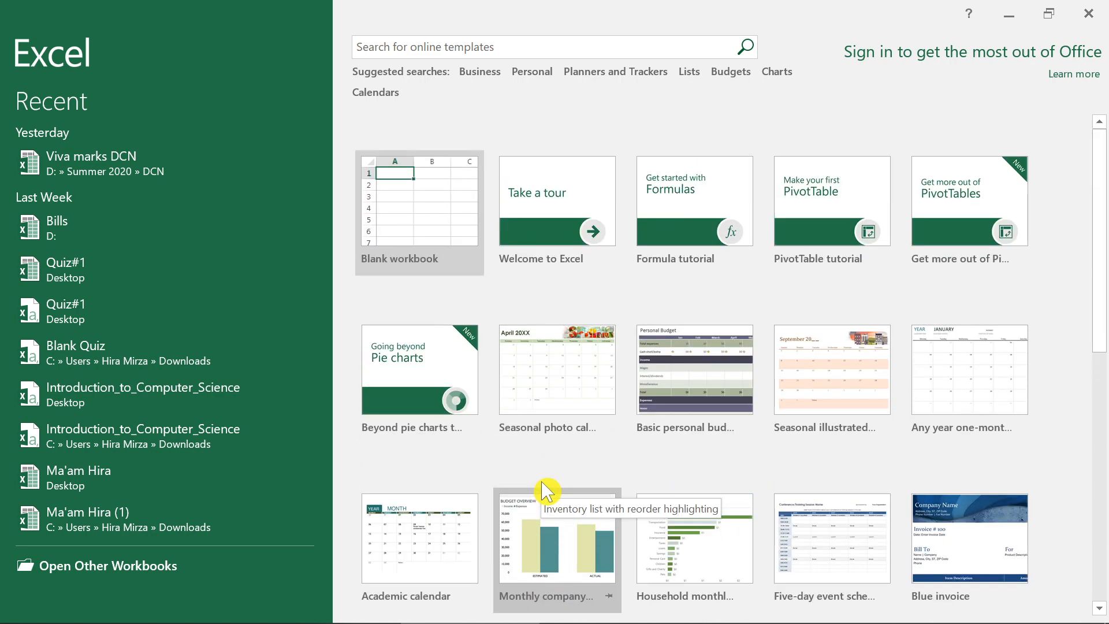
left_click(411, 202)
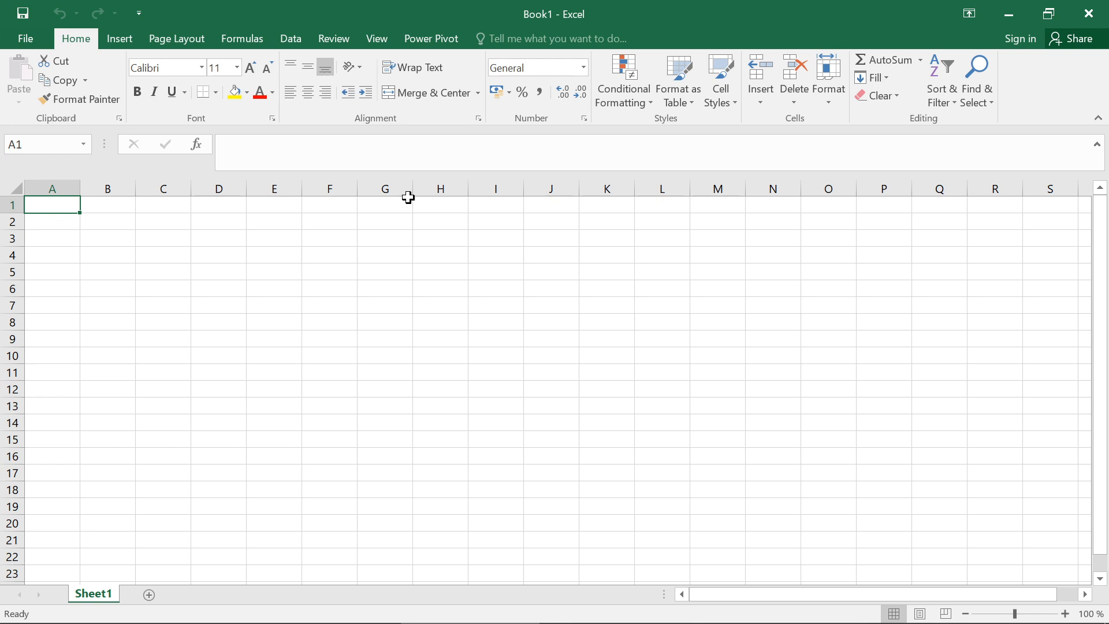
Step: Add a second worksheet to the workbook and make it the active sheet
left_click(115, 39)
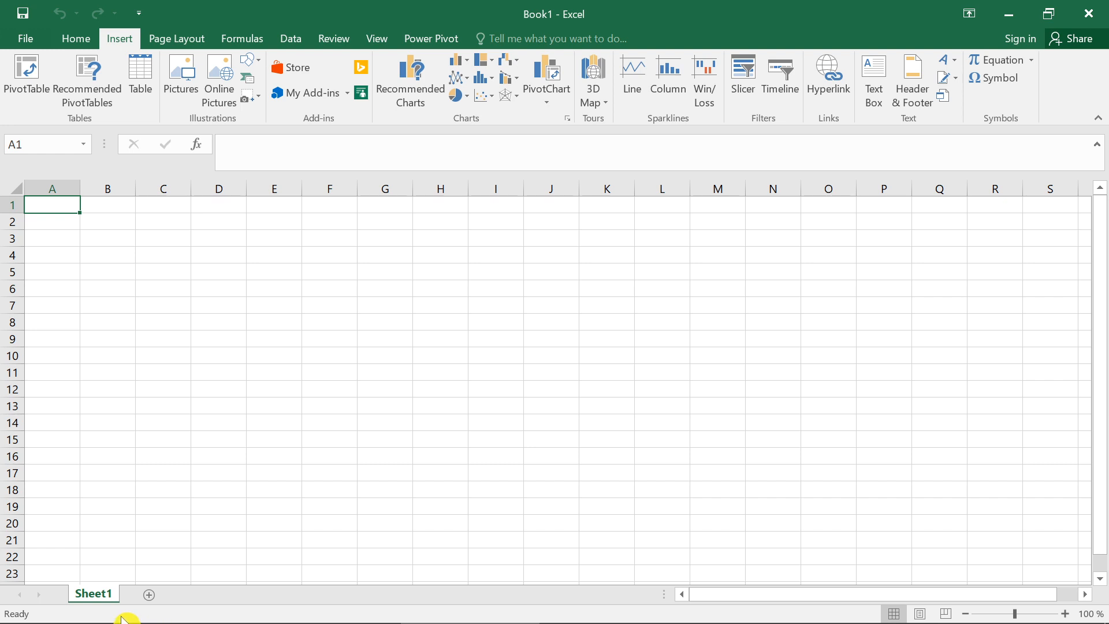
left_click(149, 596)
left_click(104, 596)
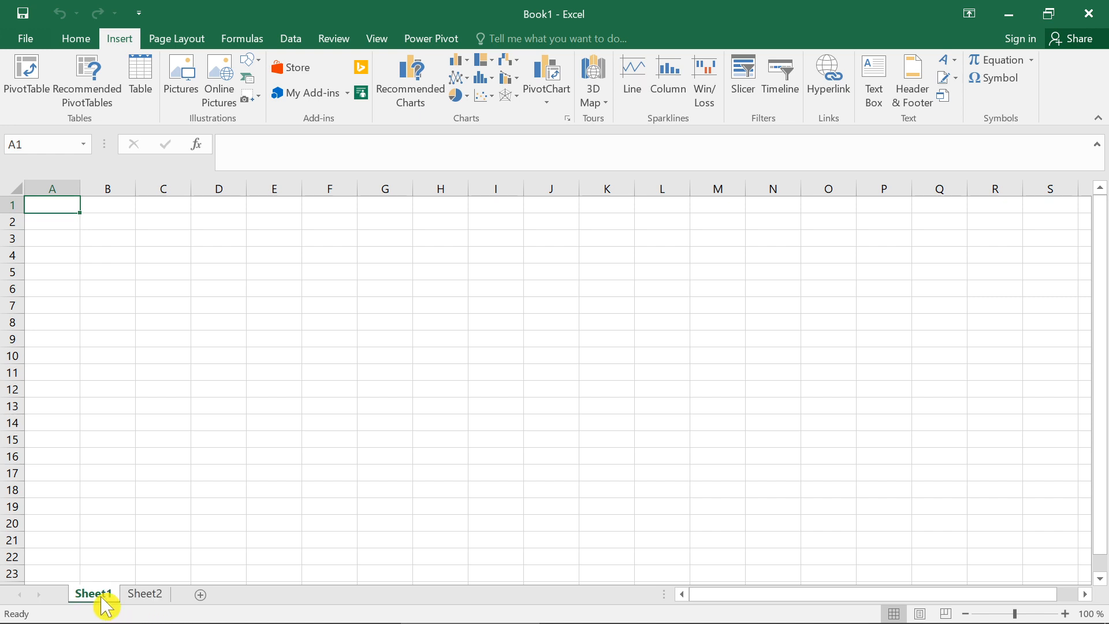
left_click(133, 594)
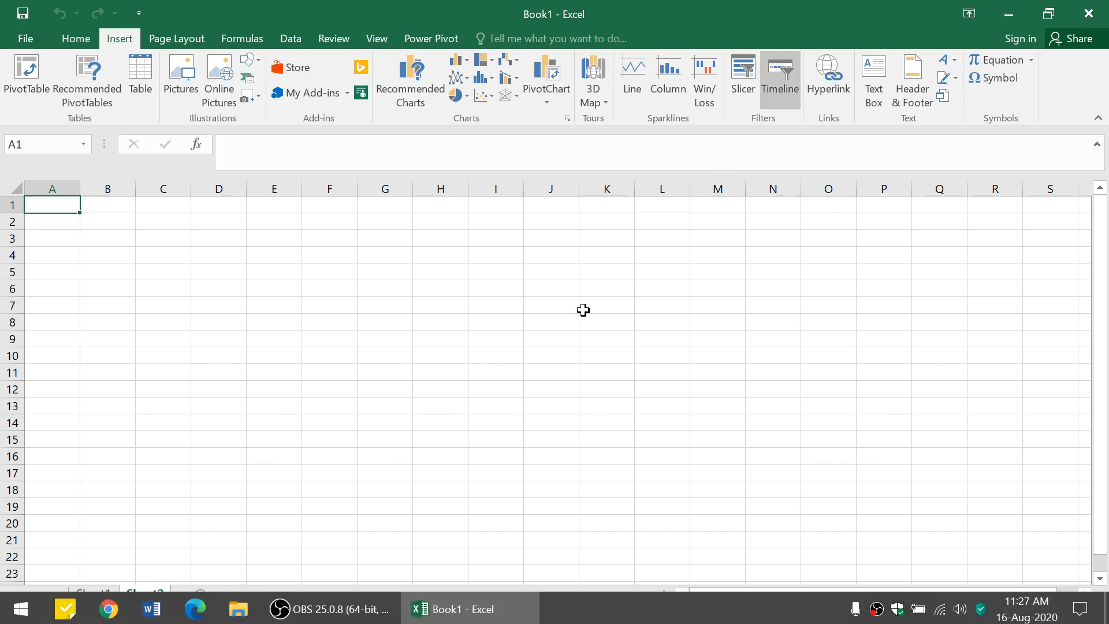
left_click(273, 243)
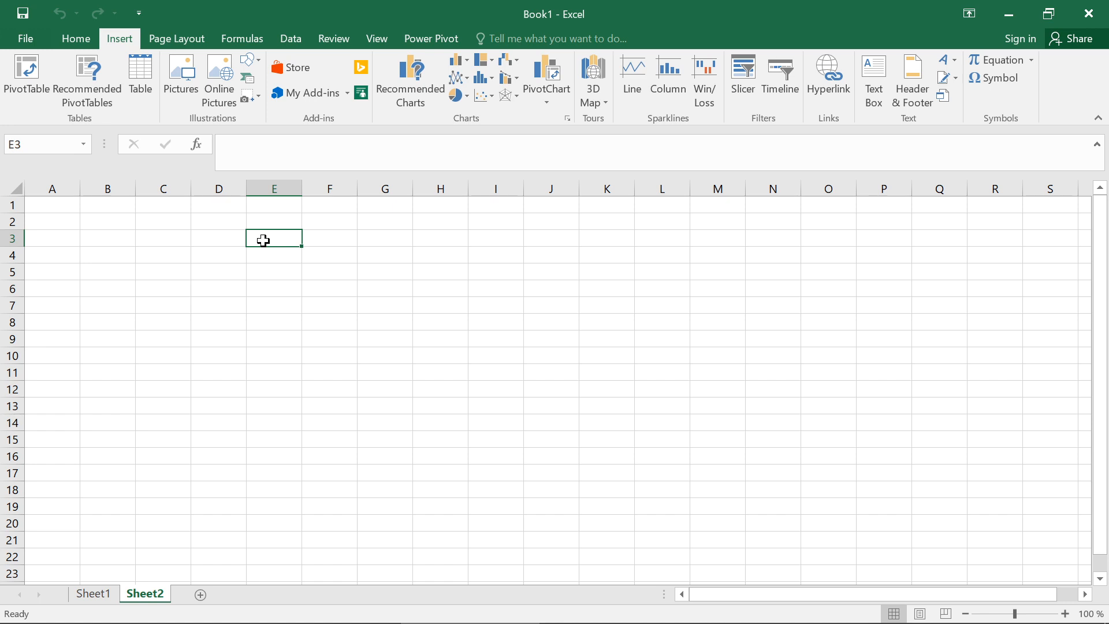
left_click(264, 301)
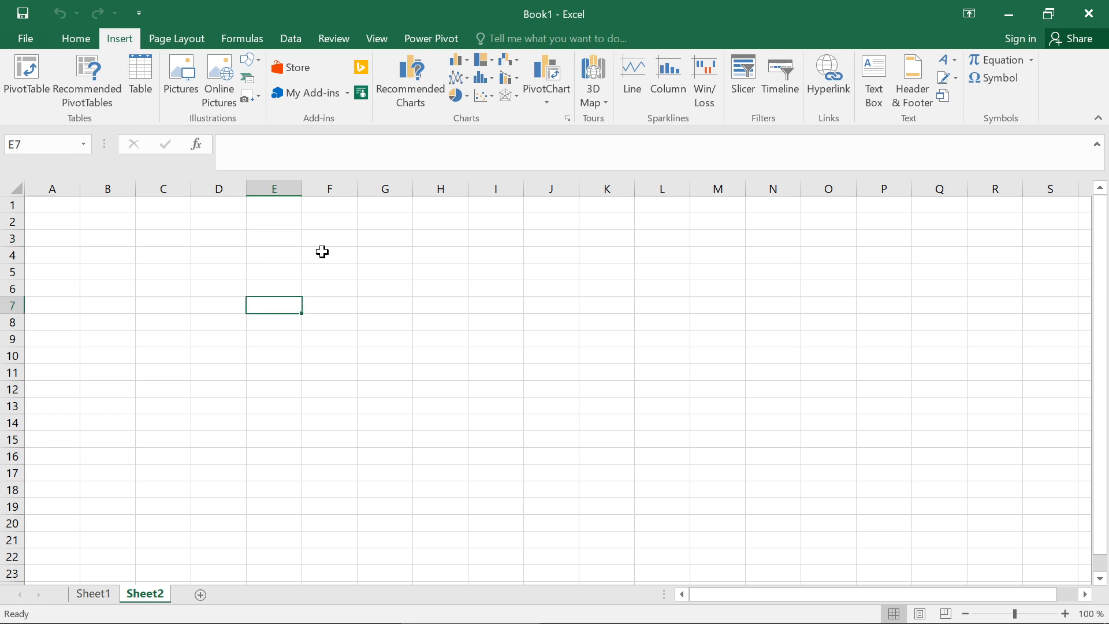
left_click_drag(324, 240, 329, 261)
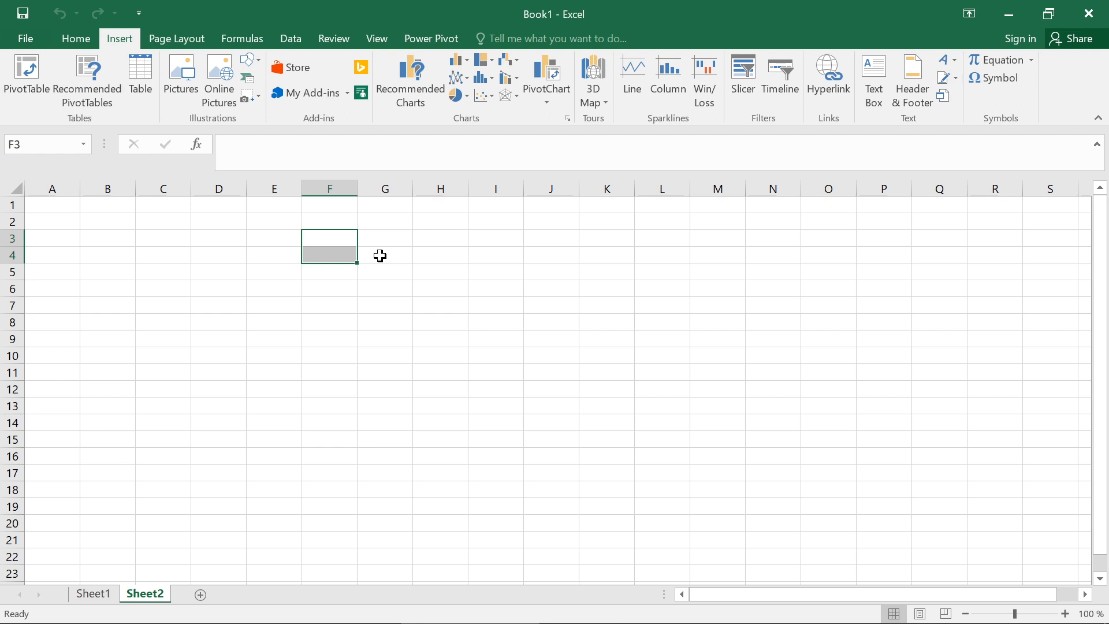
left_click_drag(379, 255, 390, 408)
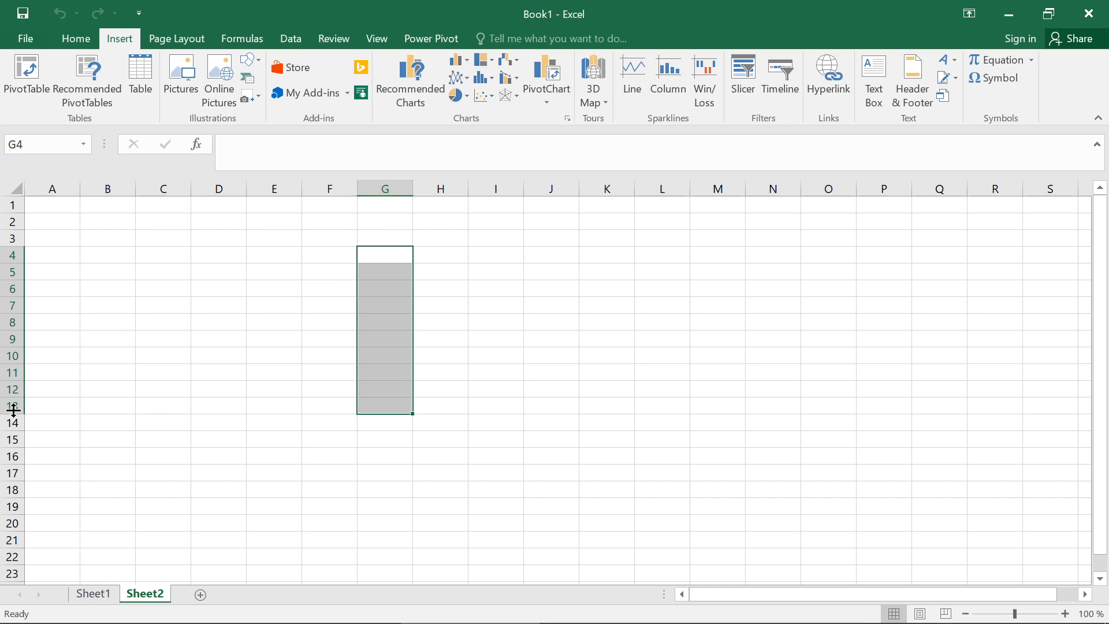
left_click(193, 406)
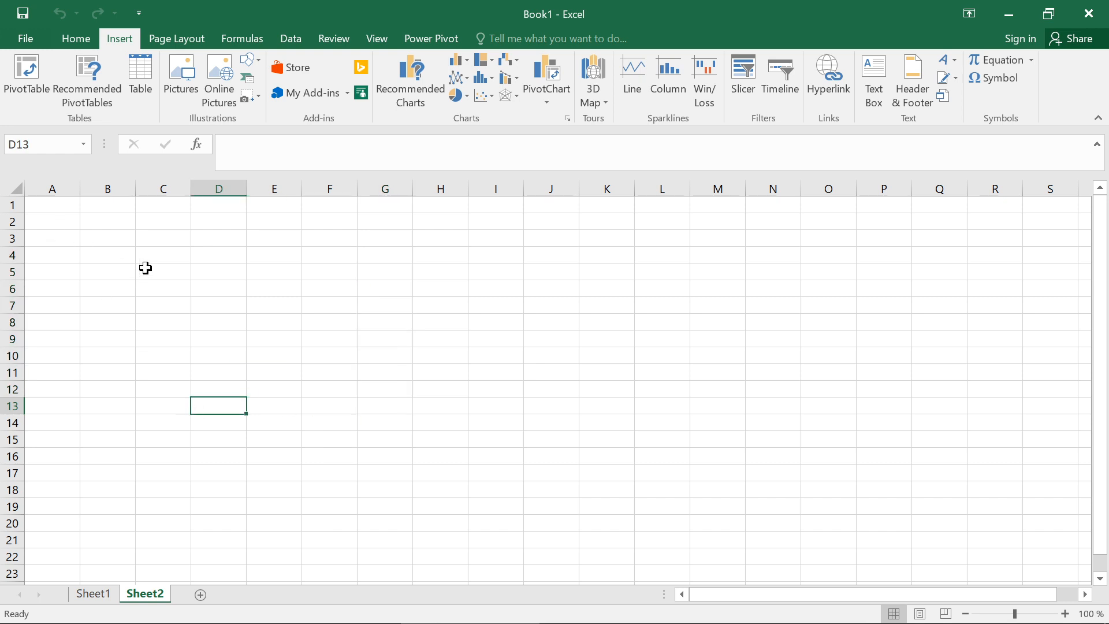
Step: Enter the title "Yearly Expenses" in cell C2 of Sheet2
left_click(175, 223)
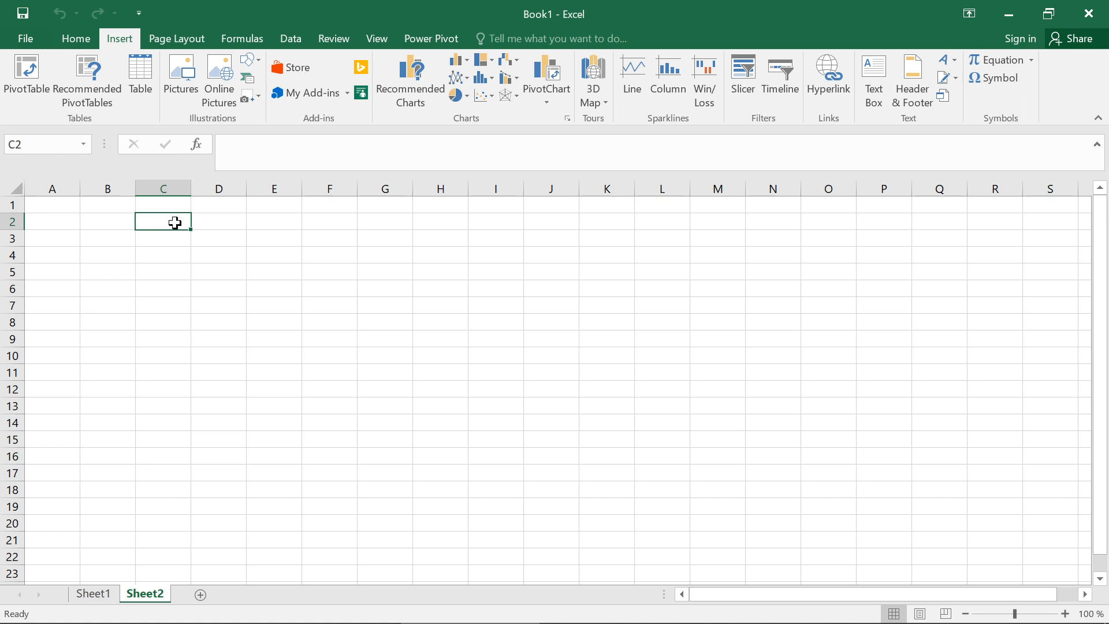
type("Year")
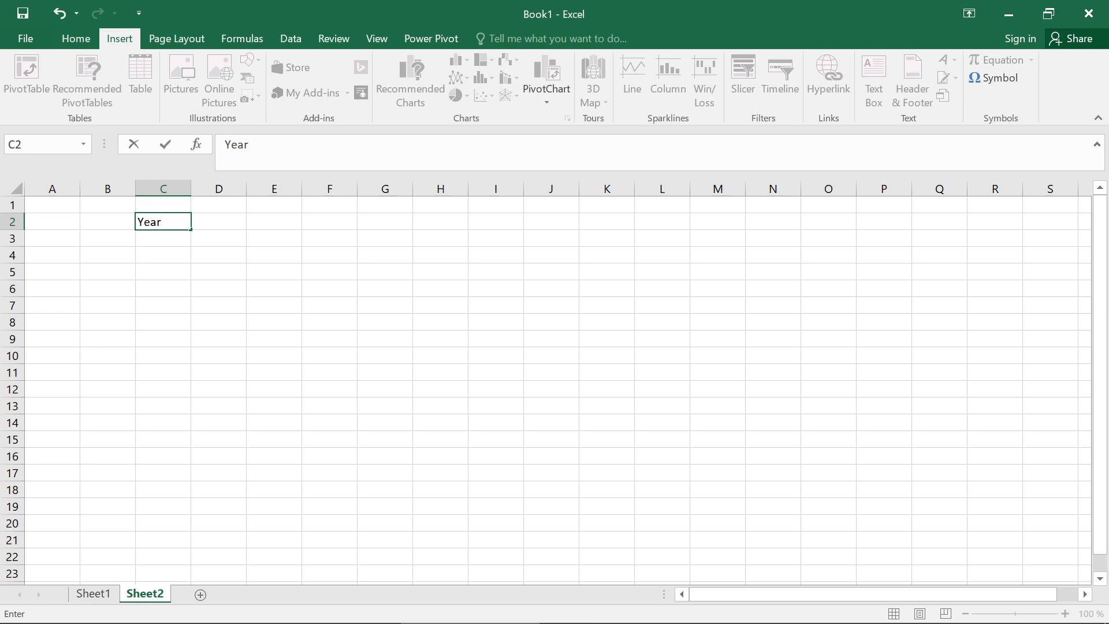
type("ly Expenses")
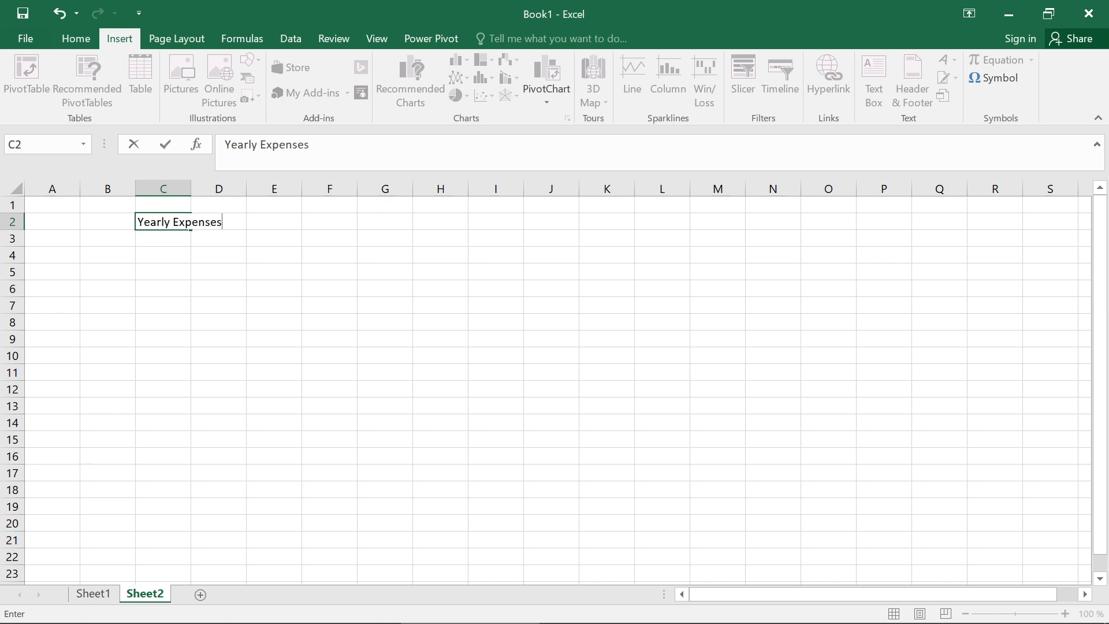
left_click(163, 291)
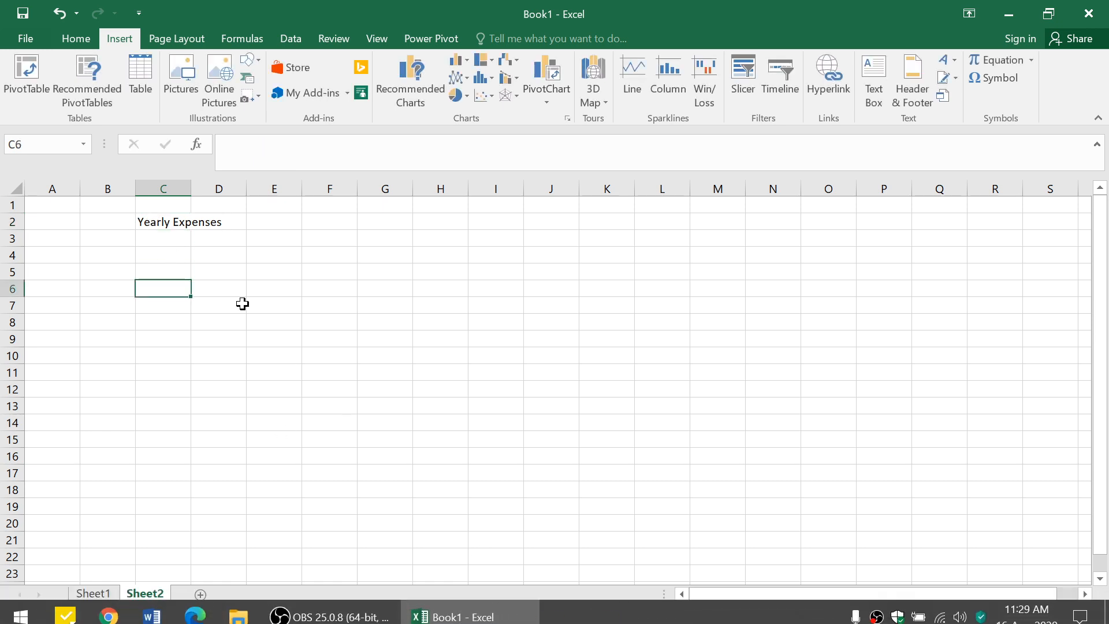
Step: Try widening column C to fit the "Yearly Expenses" title, and undo the width change
left_click(163, 229)
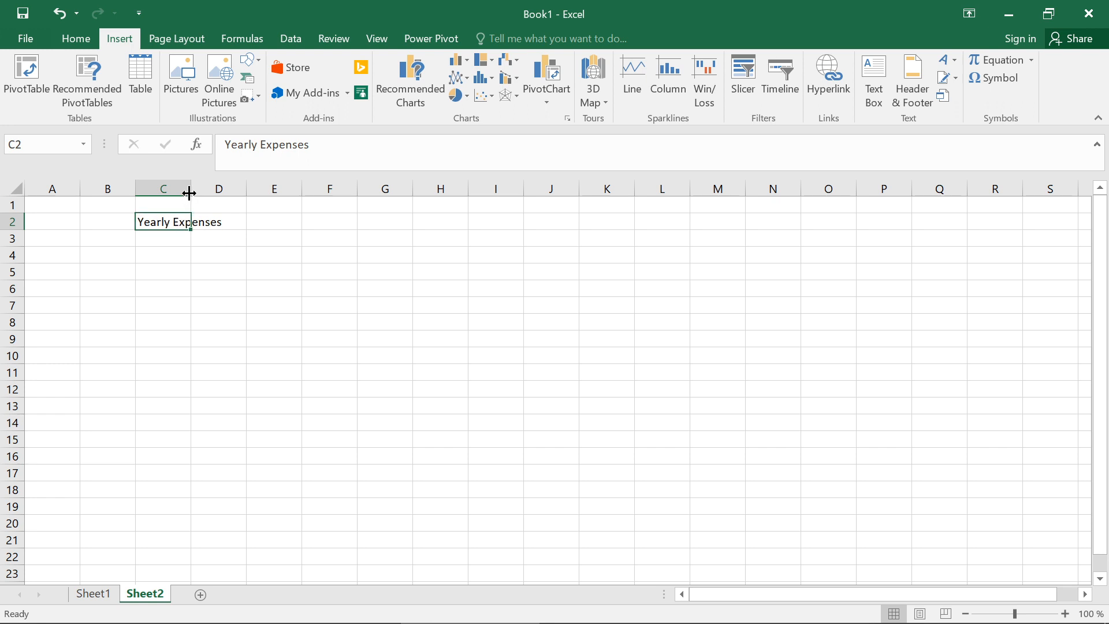
left_click_drag(191, 189, 222, 189)
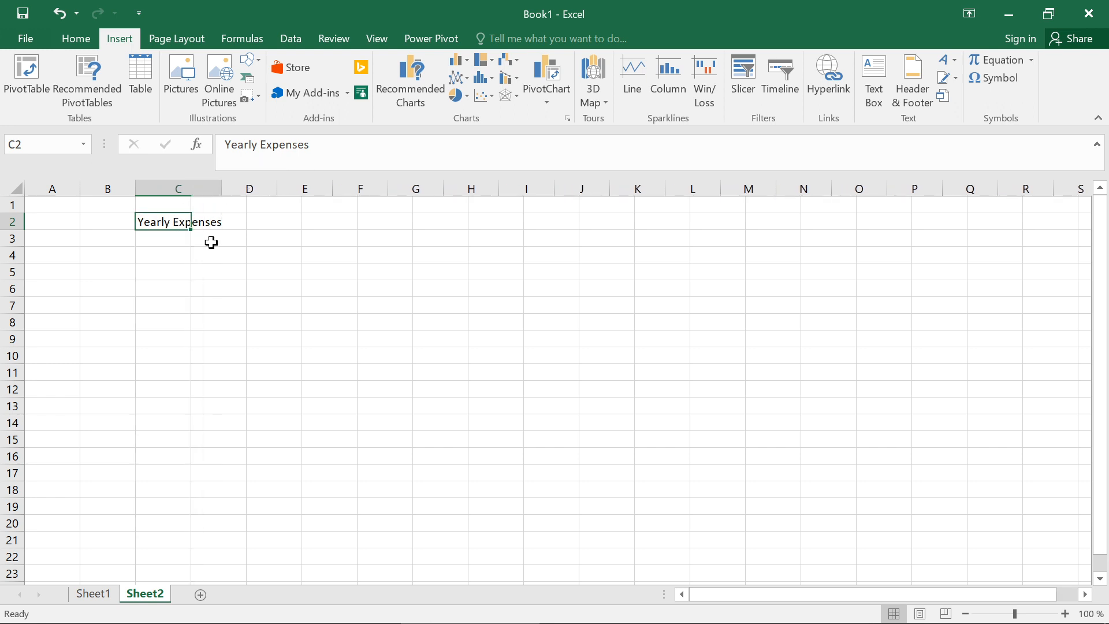
left_click(250, 472)
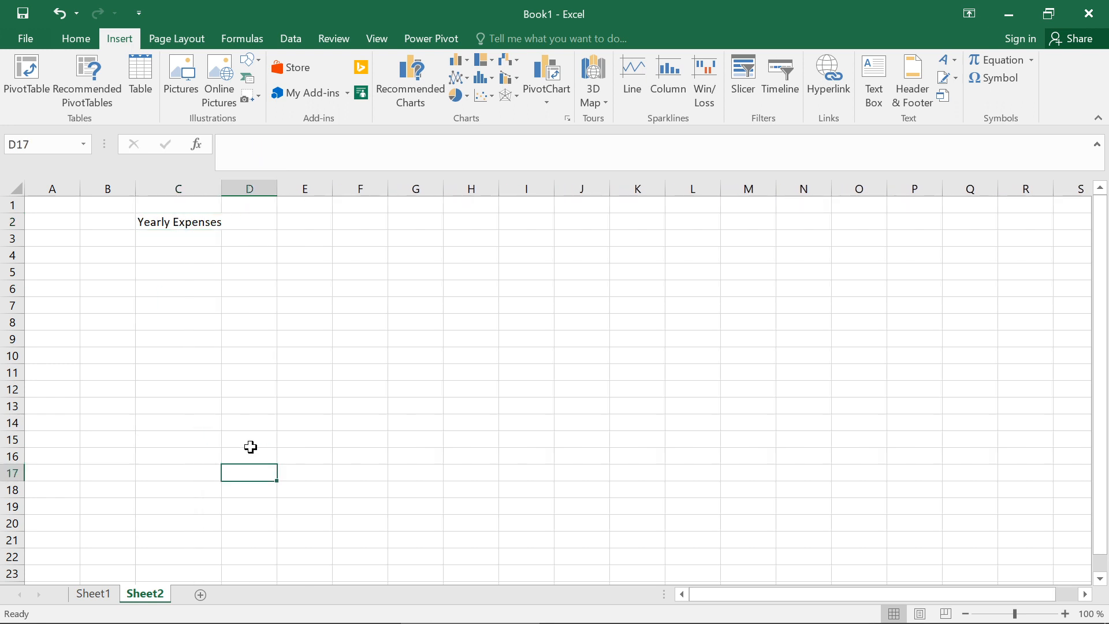
left_click(185, 191)
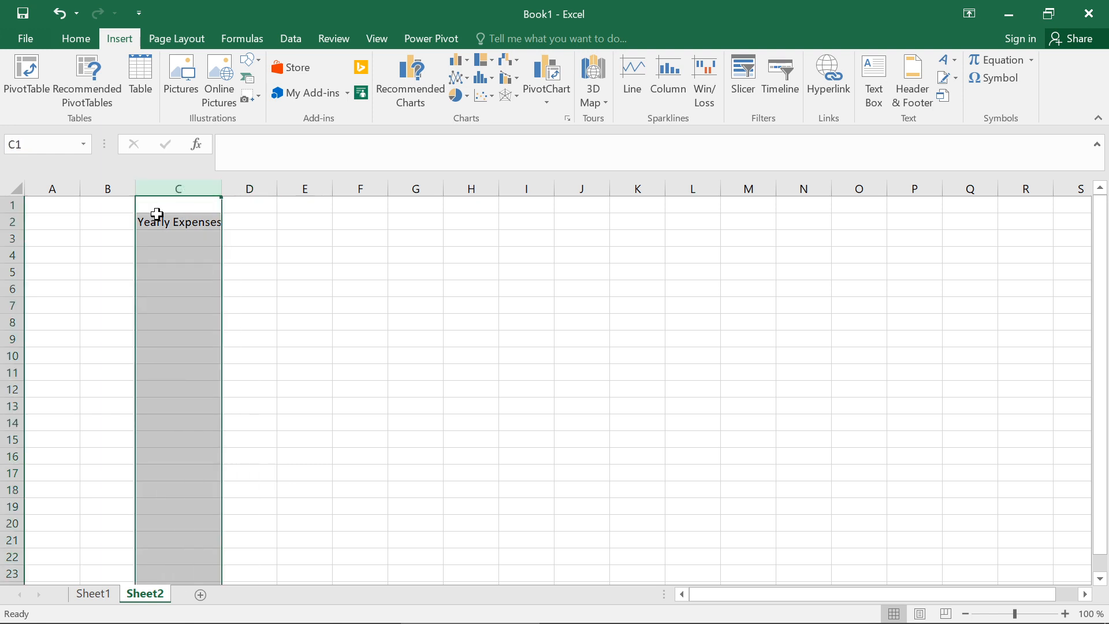
left_click(292, 236)
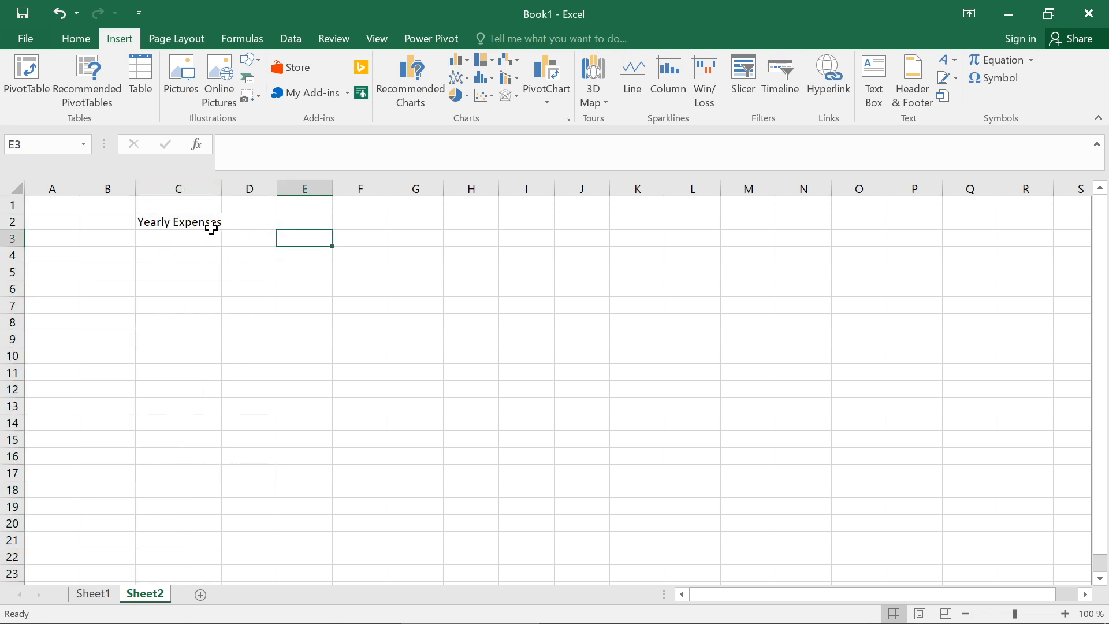
key("ctrl+z")
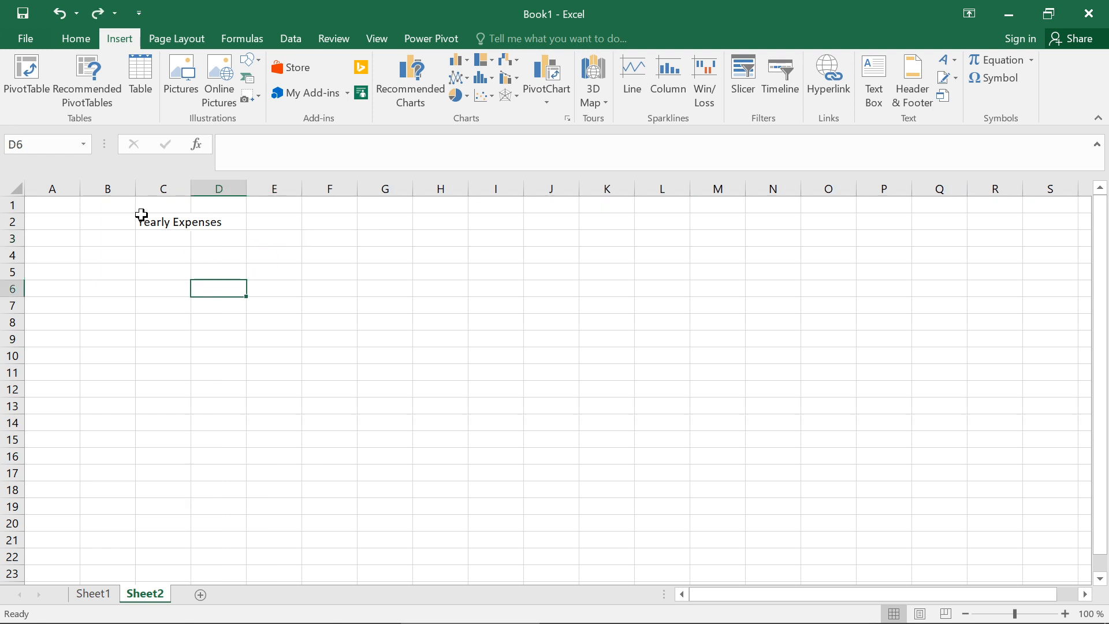
Step: Merge cells C2:D3 into one title cell with Merge Cells, without centering the text
left_click_drag(141, 215, 217, 241)
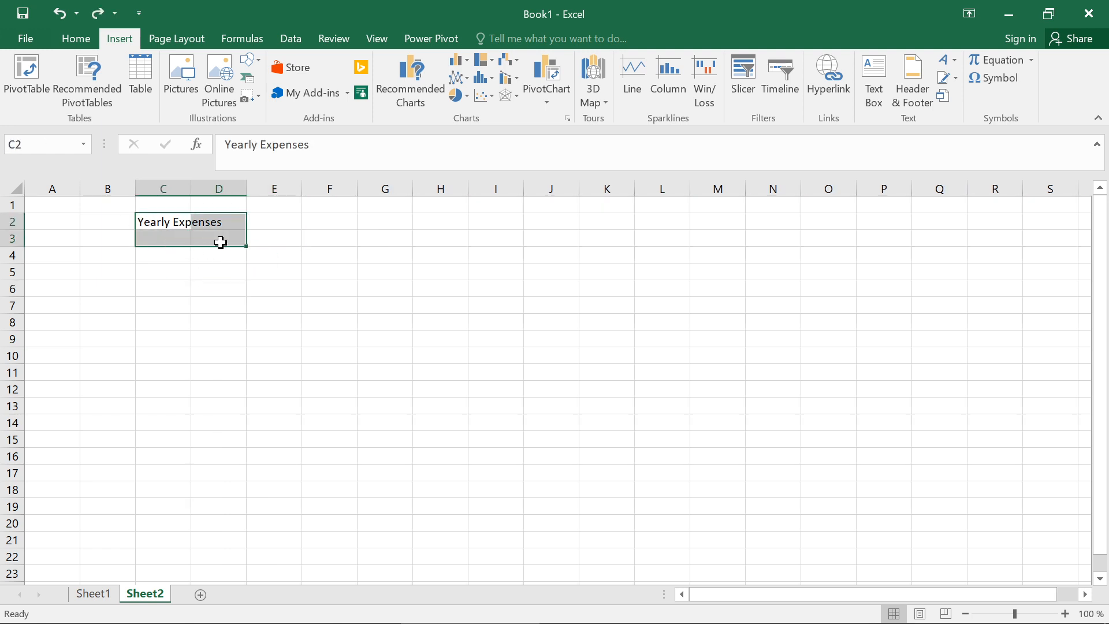
left_click(76, 42)
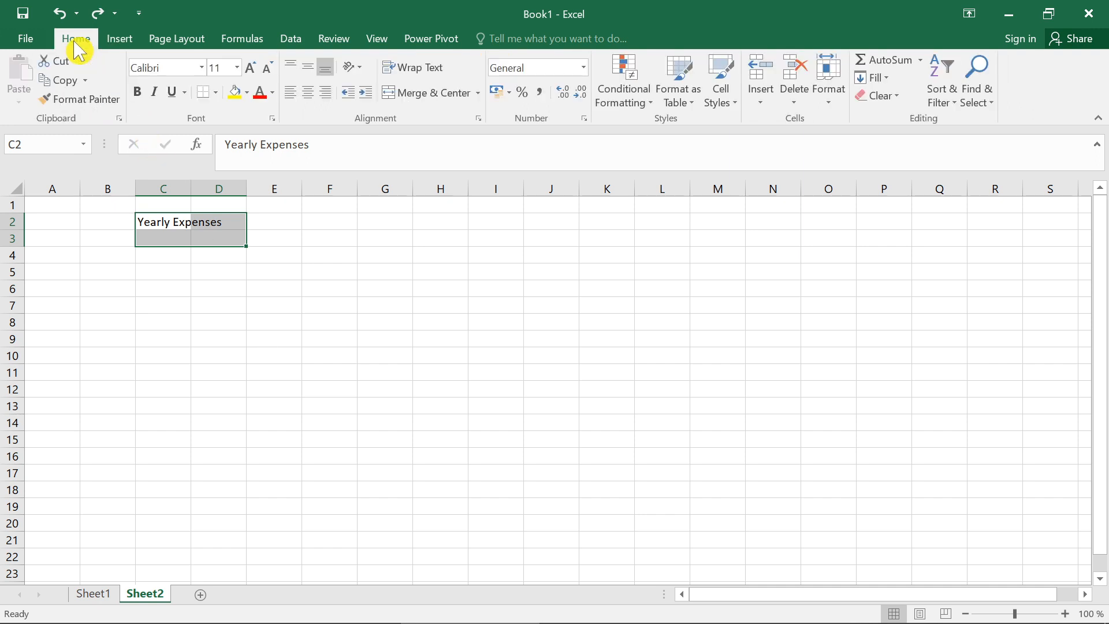
left_click(479, 94)
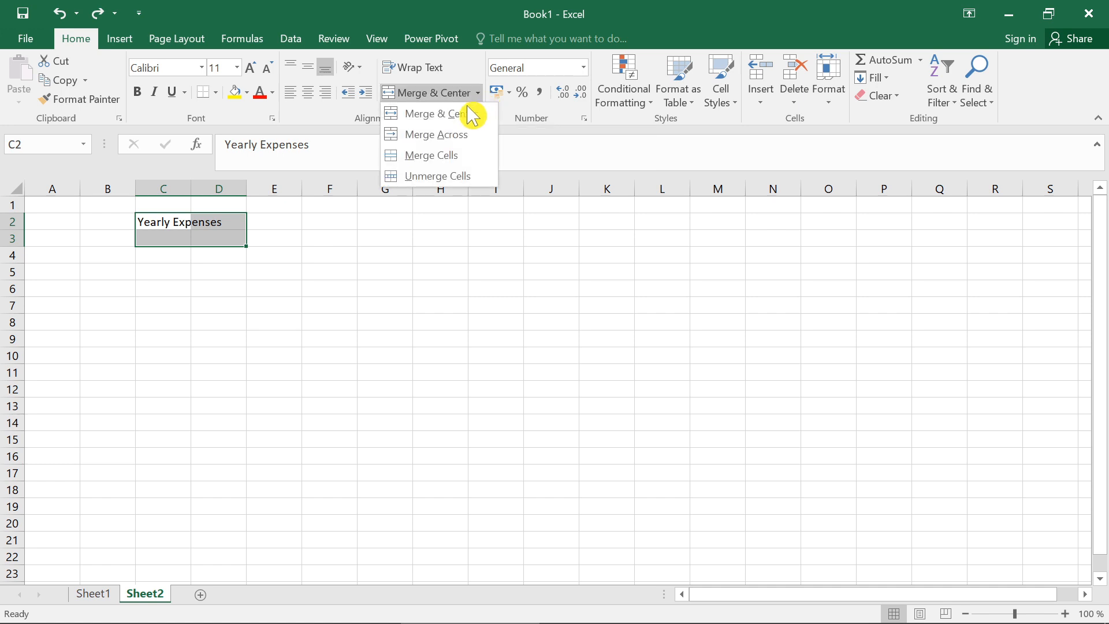
left_click(452, 155)
left_click(349, 318)
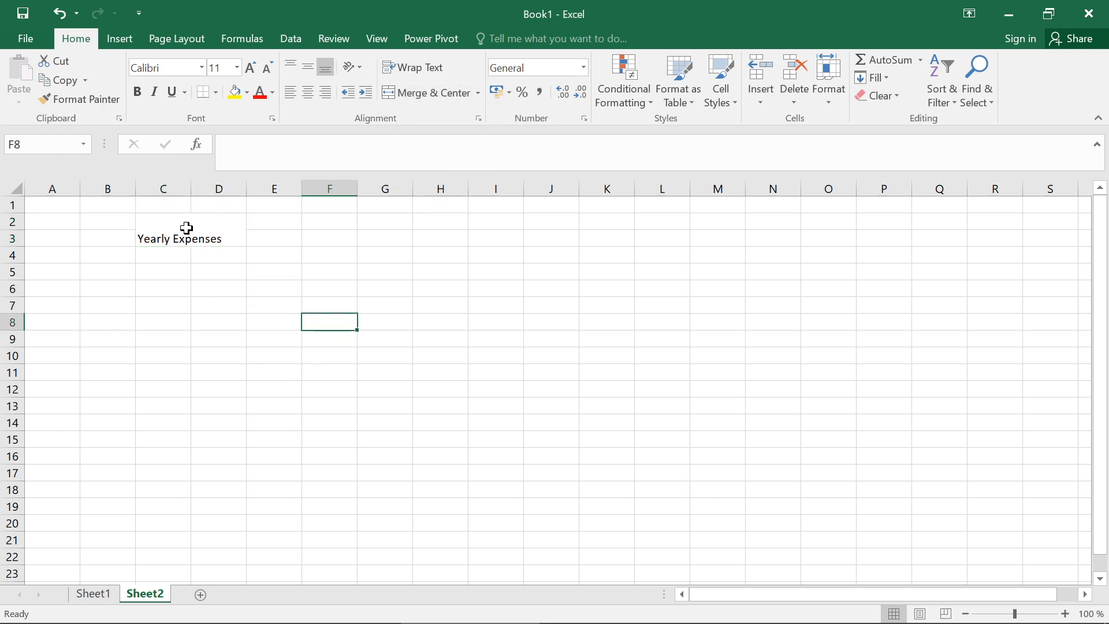
Step: Align the "Yearly Expenses" title to the middle vertically and center it horizontally in its merged cell
left_click(212, 239)
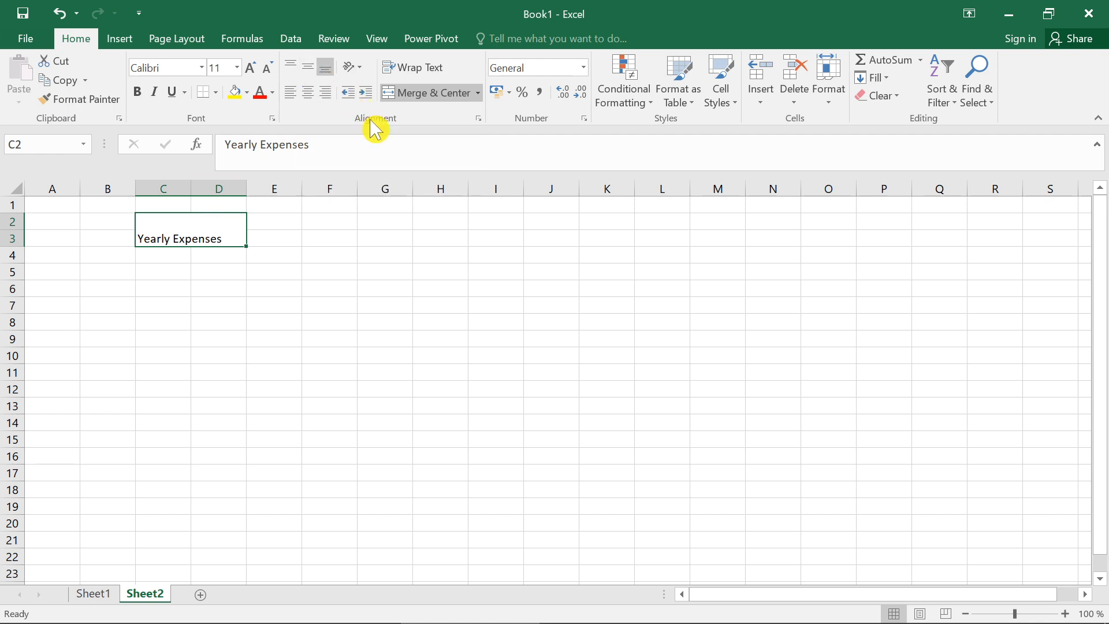
left_click(316, 77)
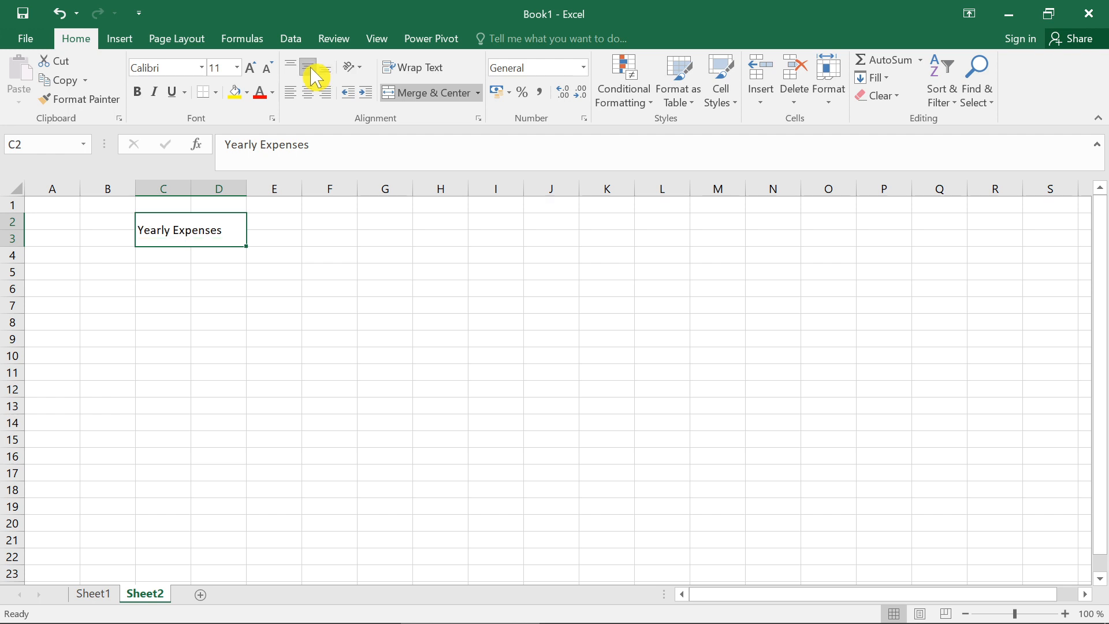
left_click(305, 96)
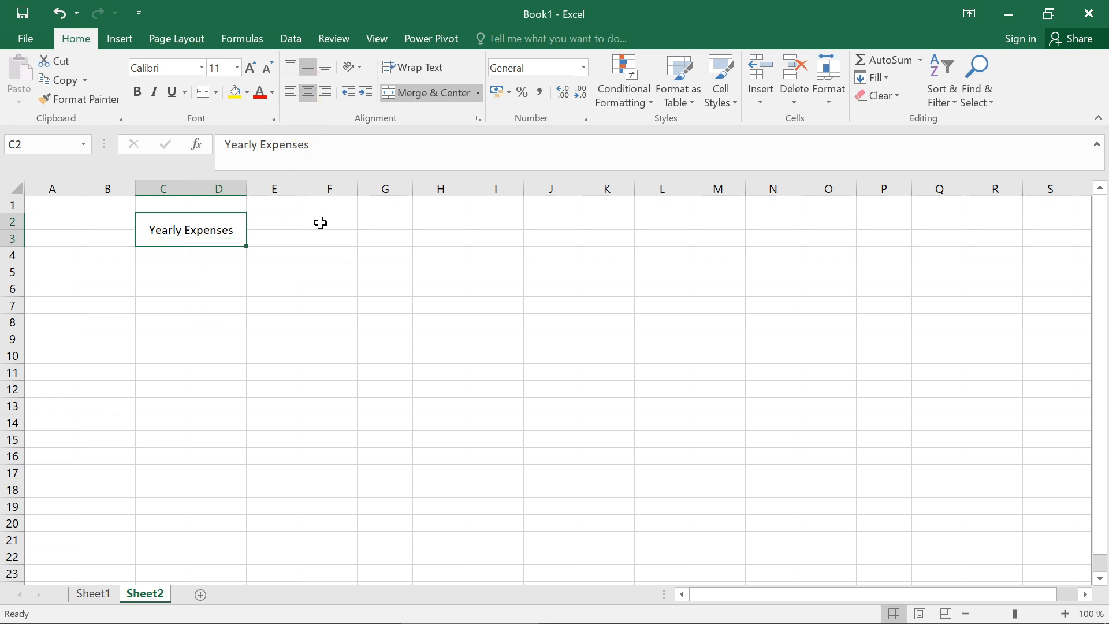
left_click(328, 254)
Step: Try bottom and top vertical alignment on the merged title, and return it to middle alignment
left_click(183, 224)
left_click(322, 72)
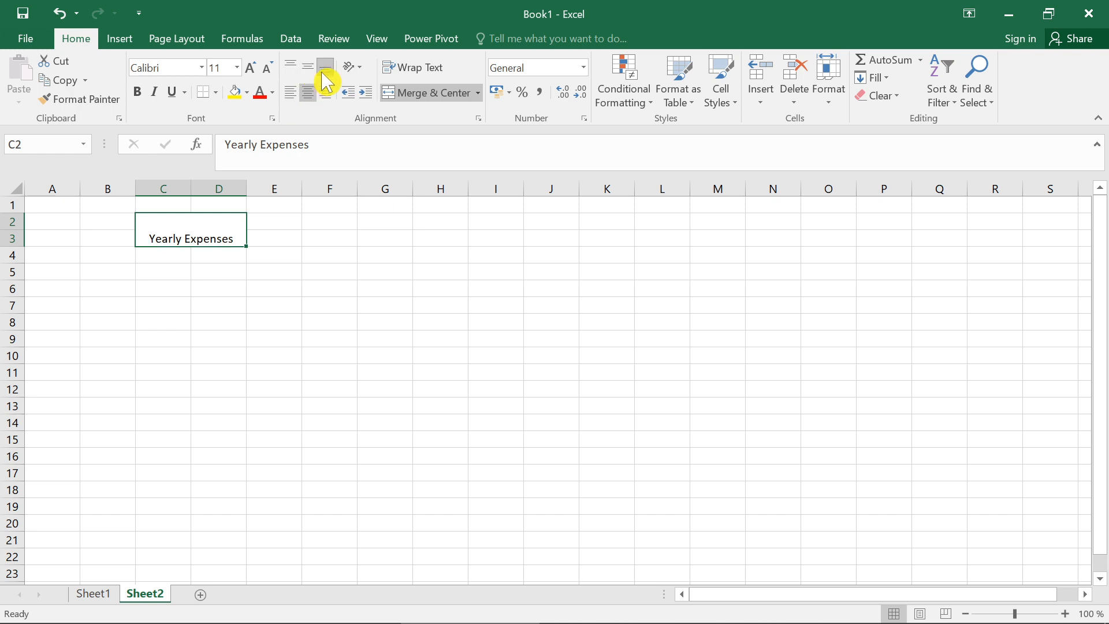
left_click(292, 68)
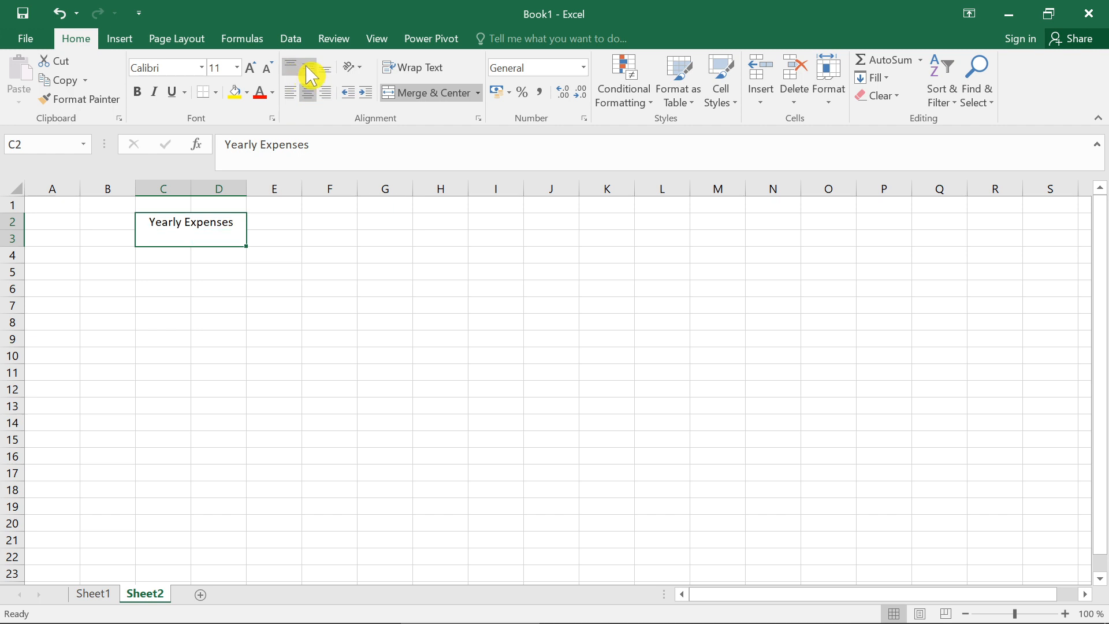
left_click(310, 68)
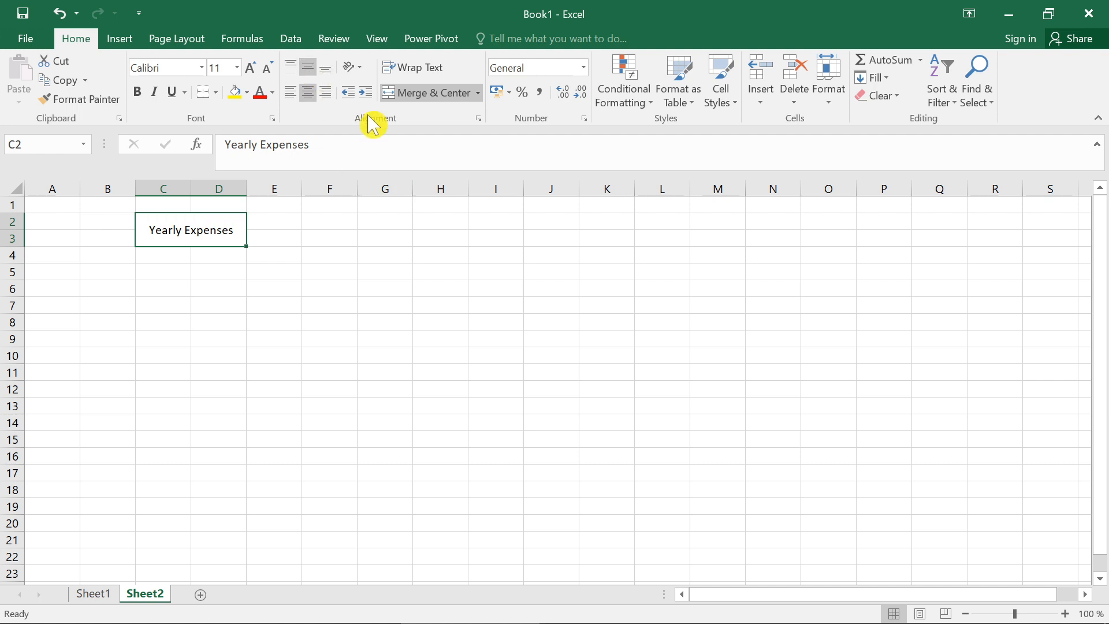
left_click(274, 337)
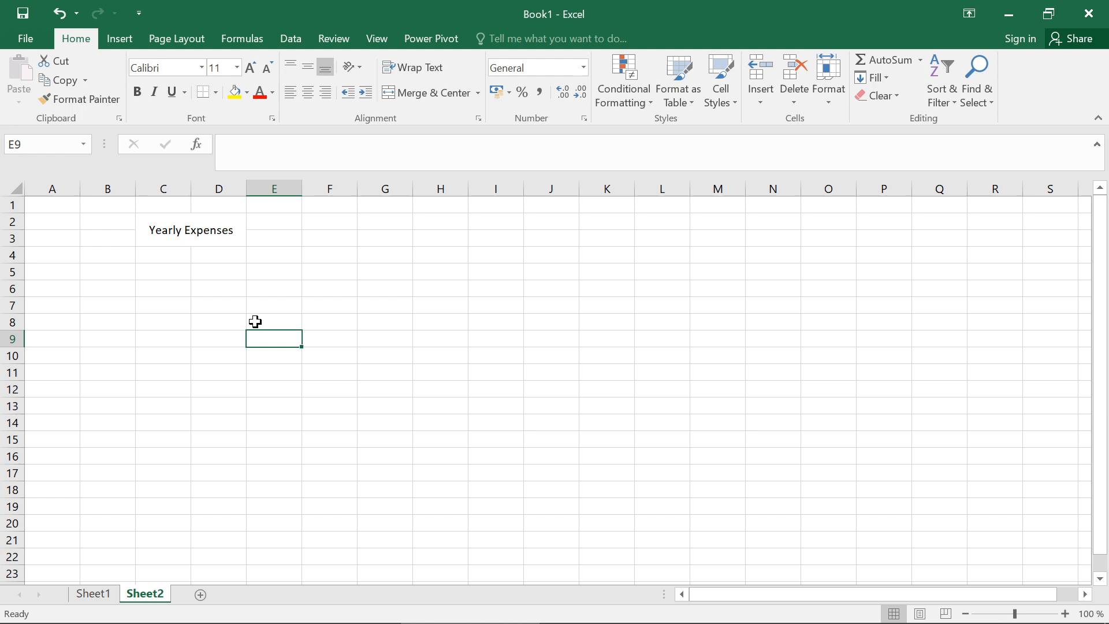
Step: Enter the column heading "Months" in cell C4, below the title
left_click(176, 260)
type("Months")
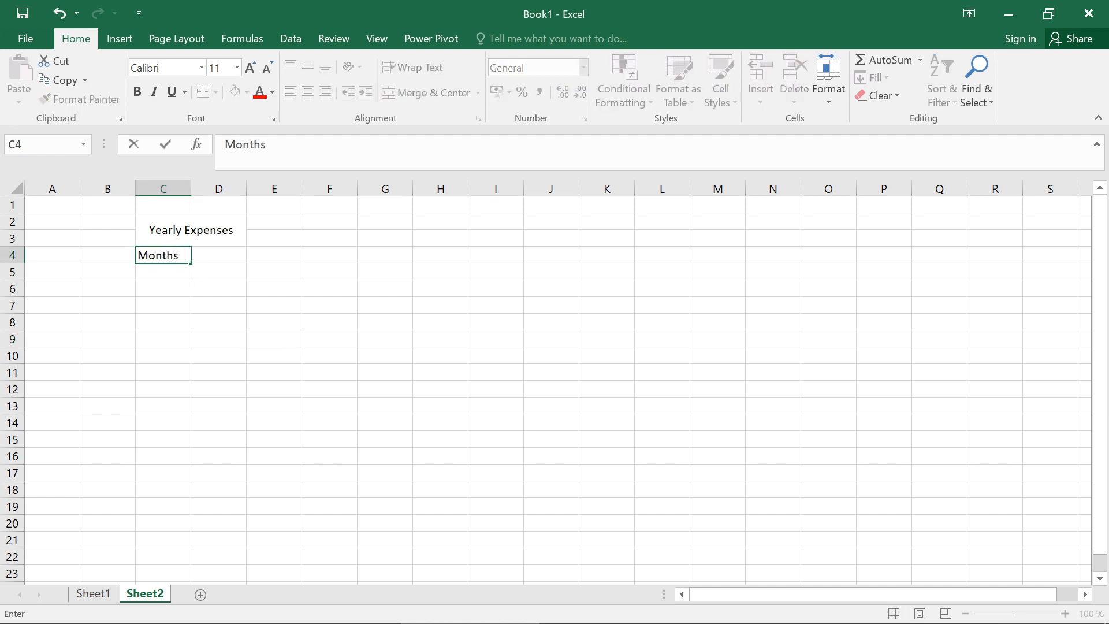
left_click(213, 256)
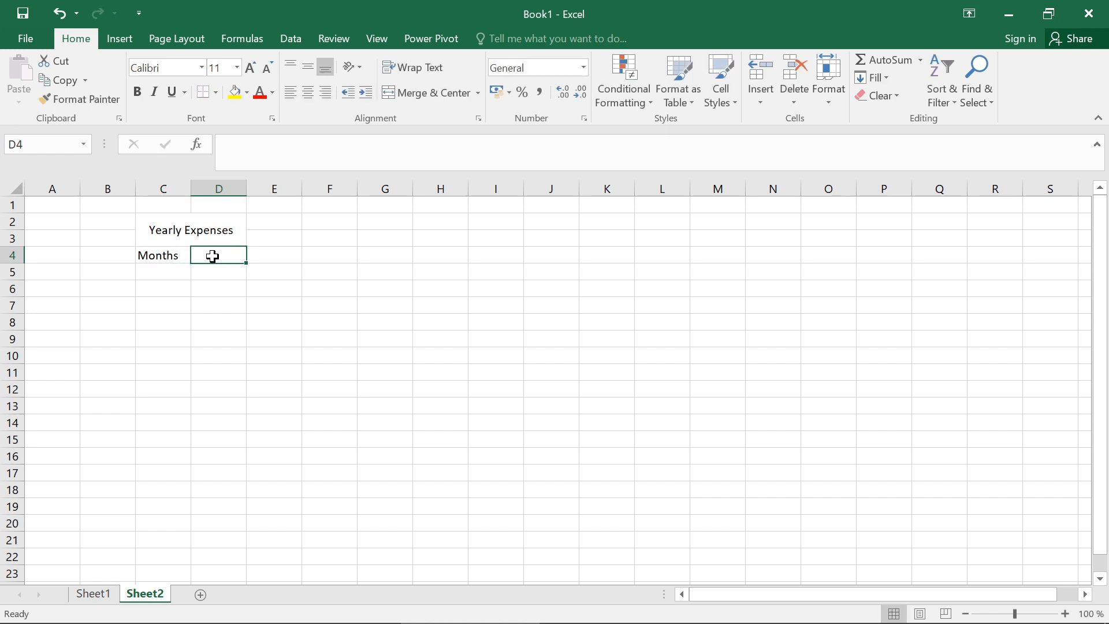
Step: Enter the column heading "Money" in cell D4
type("Expe")
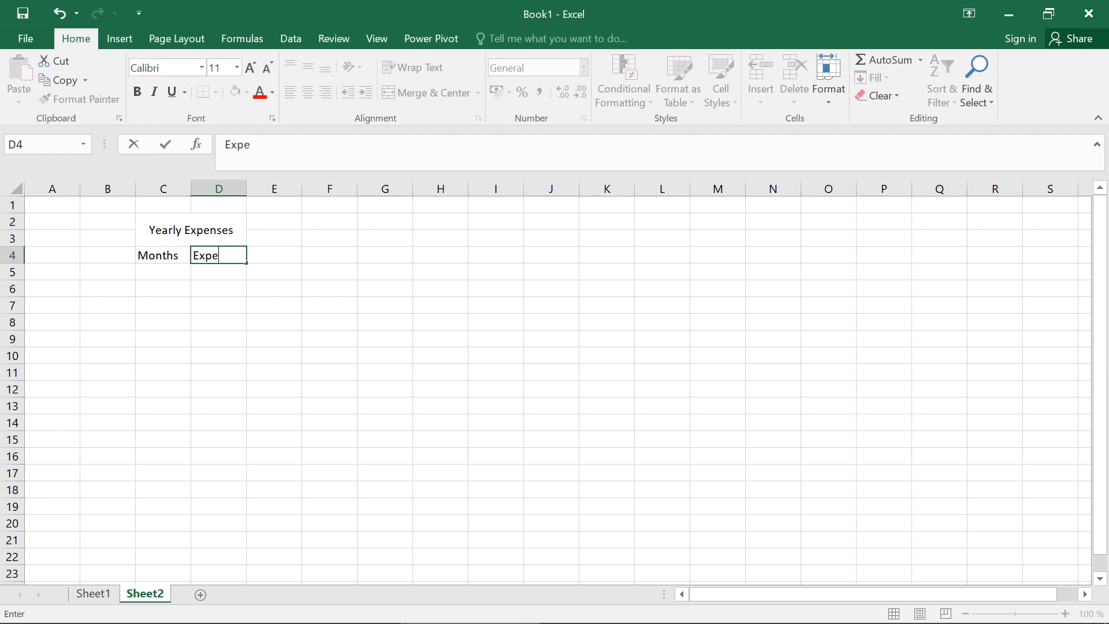
key("BackSpace")
key("BackSpace")
type("Money")
left_click(253, 263)
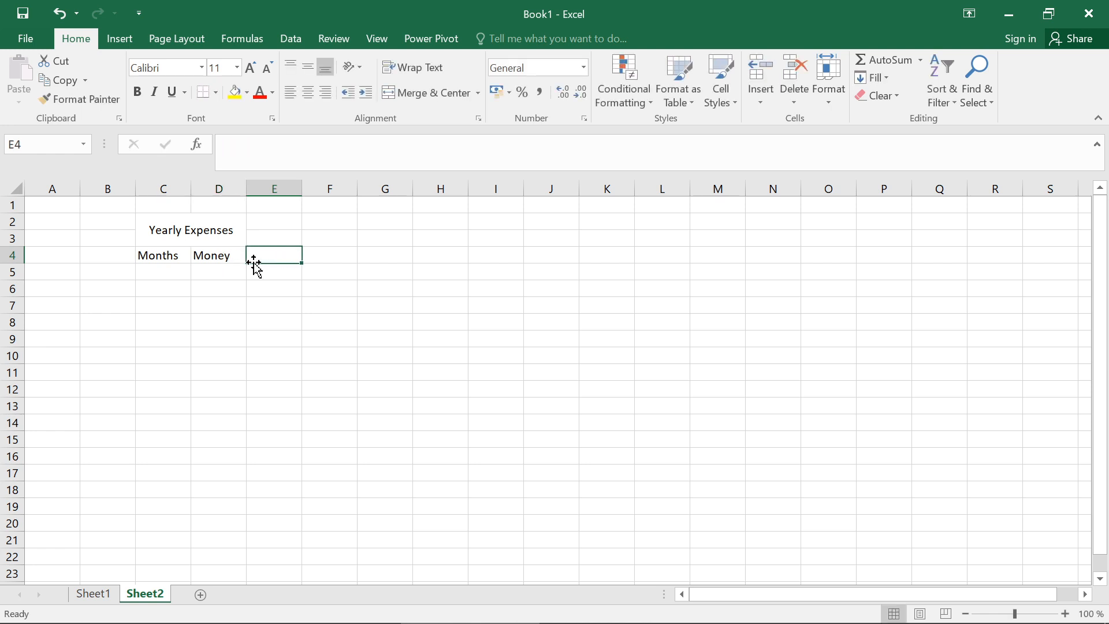
Step: Enter the column heading "frequency" in cell E4
double_click(269, 254)
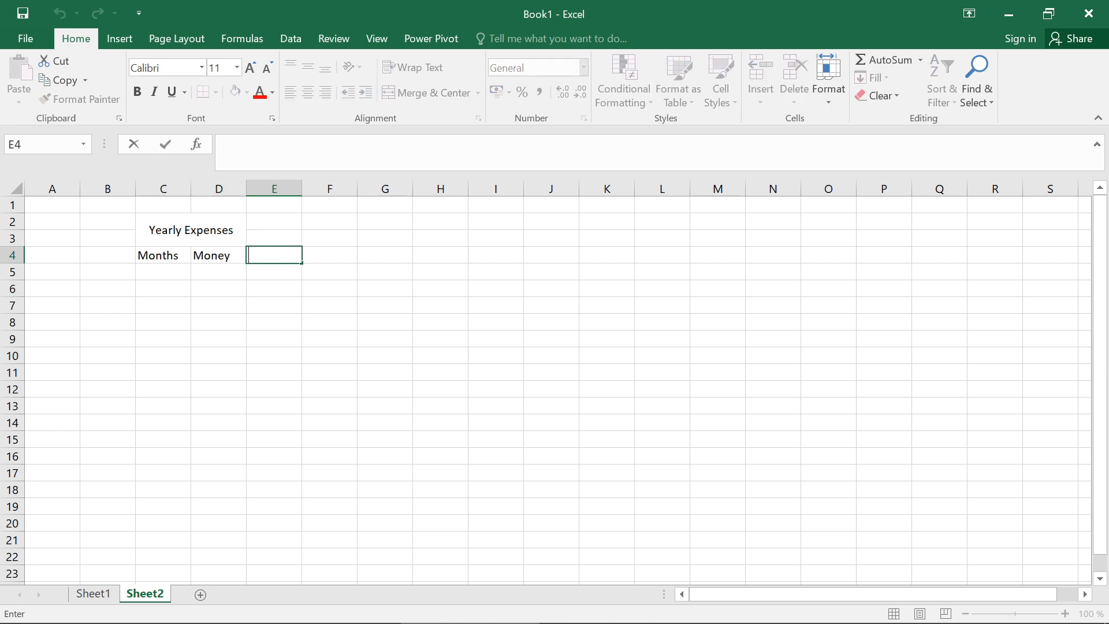
type("freque")
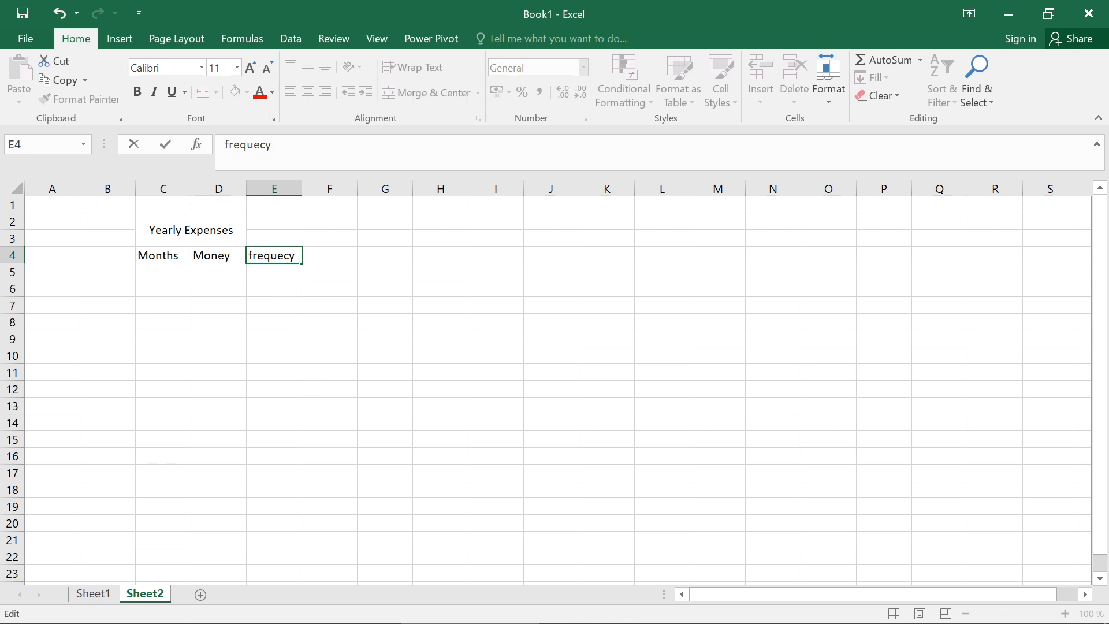
type("n")
left_click(292, 338)
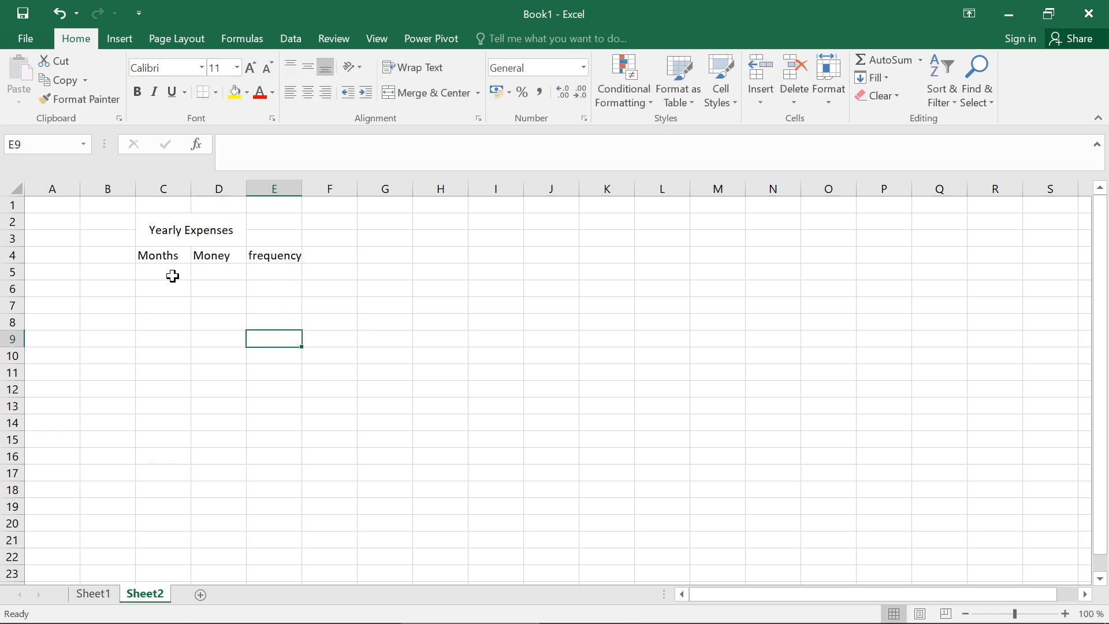
Step: Center the three column headings in C4:E4 horizontally
left_click_drag(142, 260, 272, 260)
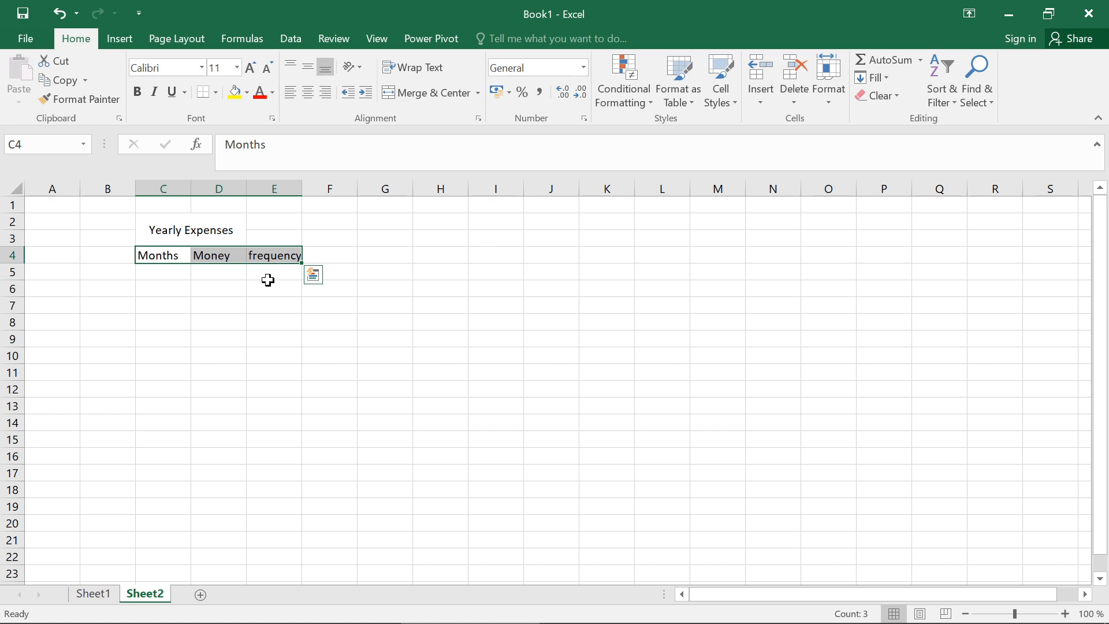
left_click(310, 99)
left_click(427, 404)
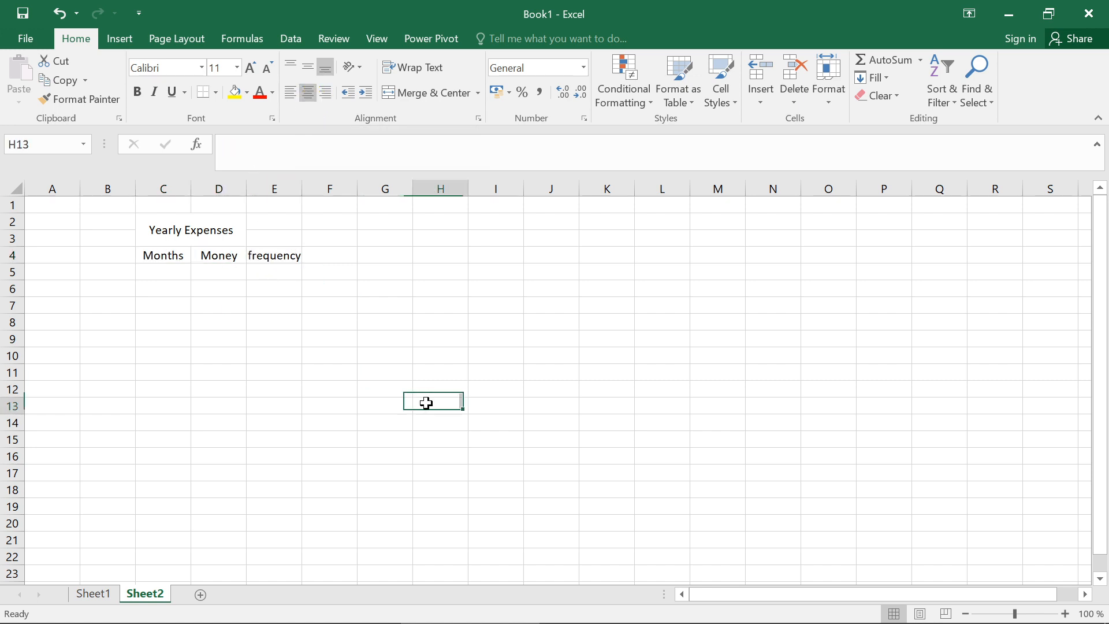
Step: Extend the merged "Yearly Expenses" title over column E by merging C2:E3 with Merge Cells
left_click_drag(147, 222, 265, 233)
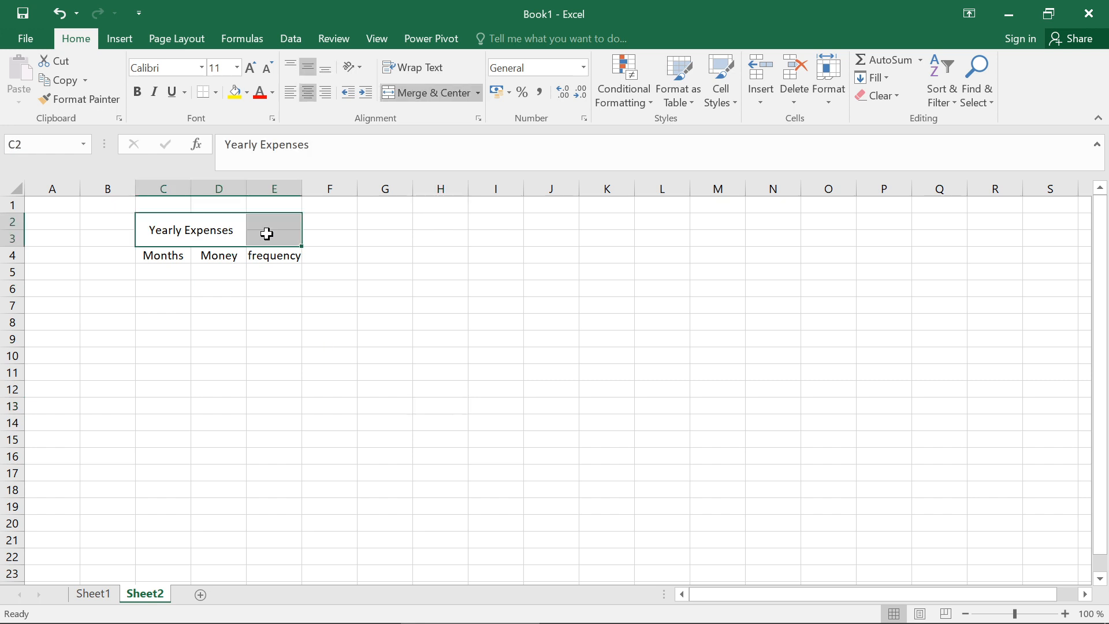
left_click(479, 93)
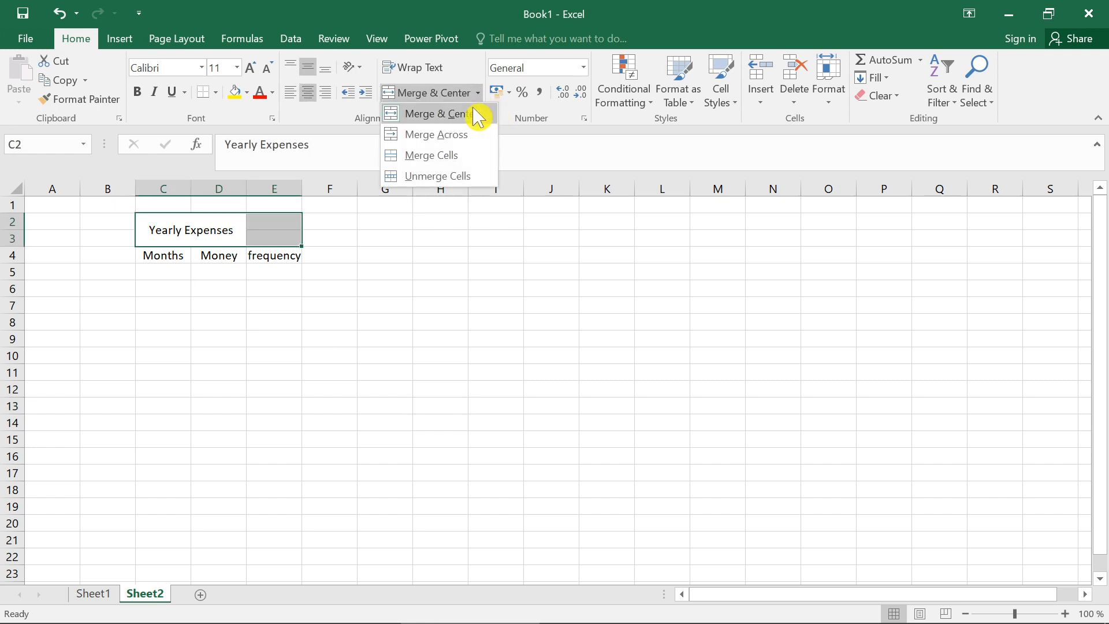
left_click(449, 160)
left_click(440, 339)
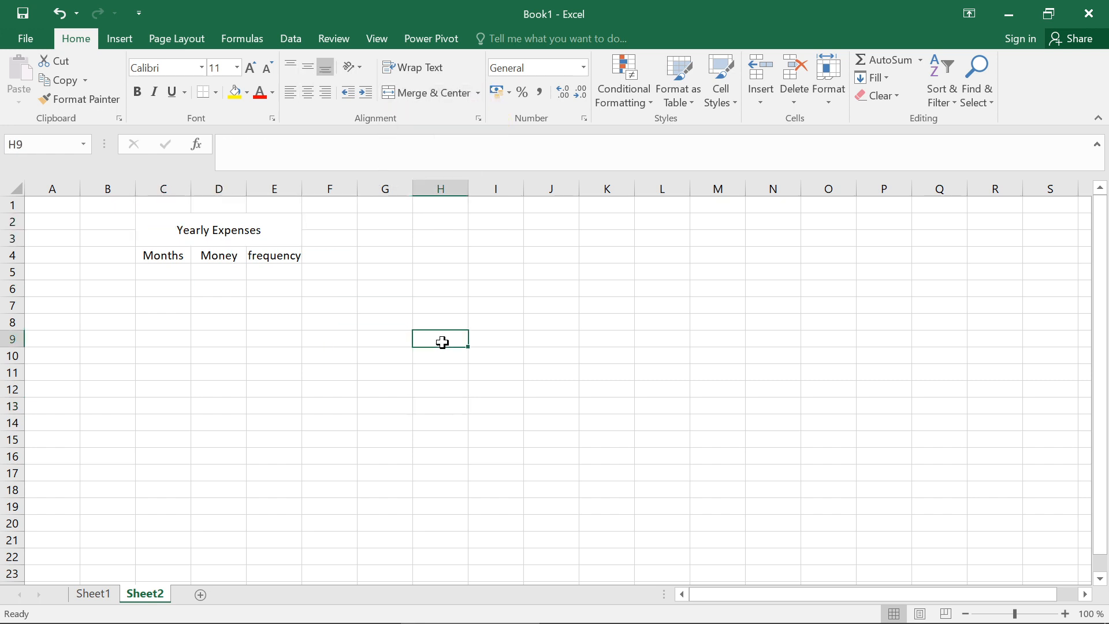
Step: Enter "January" in cell C5 as the first entry under the Months heading
left_click(153, 272)
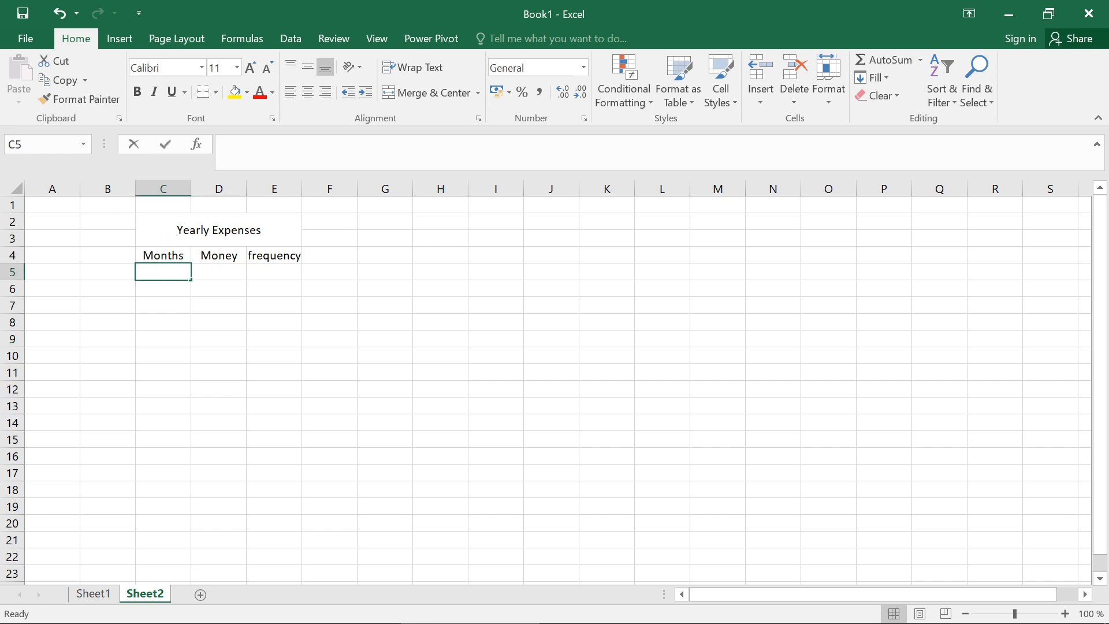
type("j")
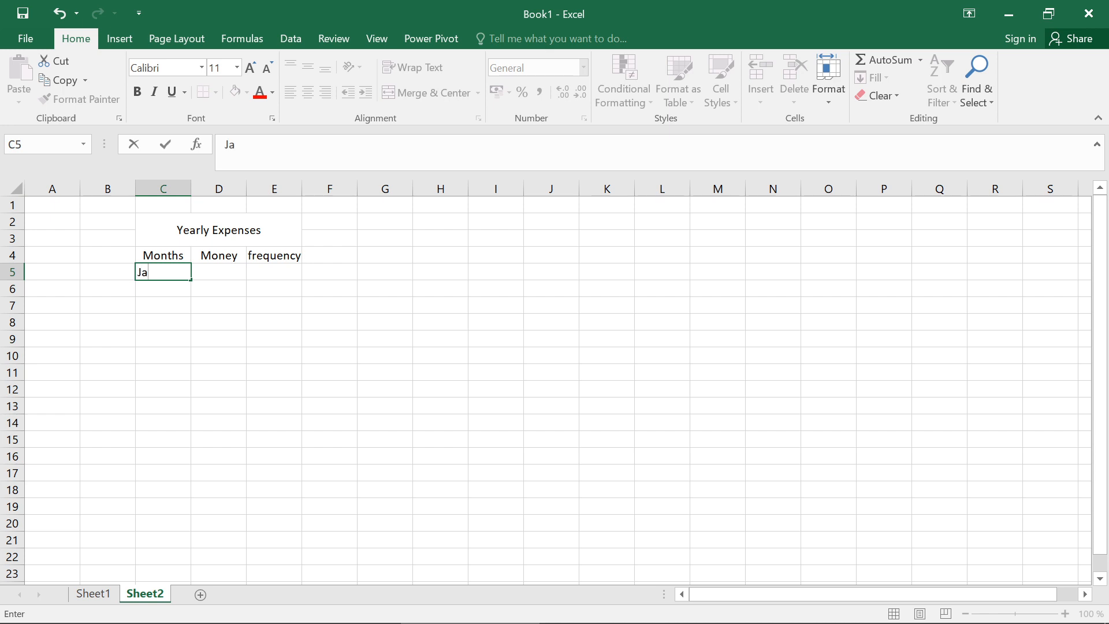
type("anuary")
left_click(240, 339)
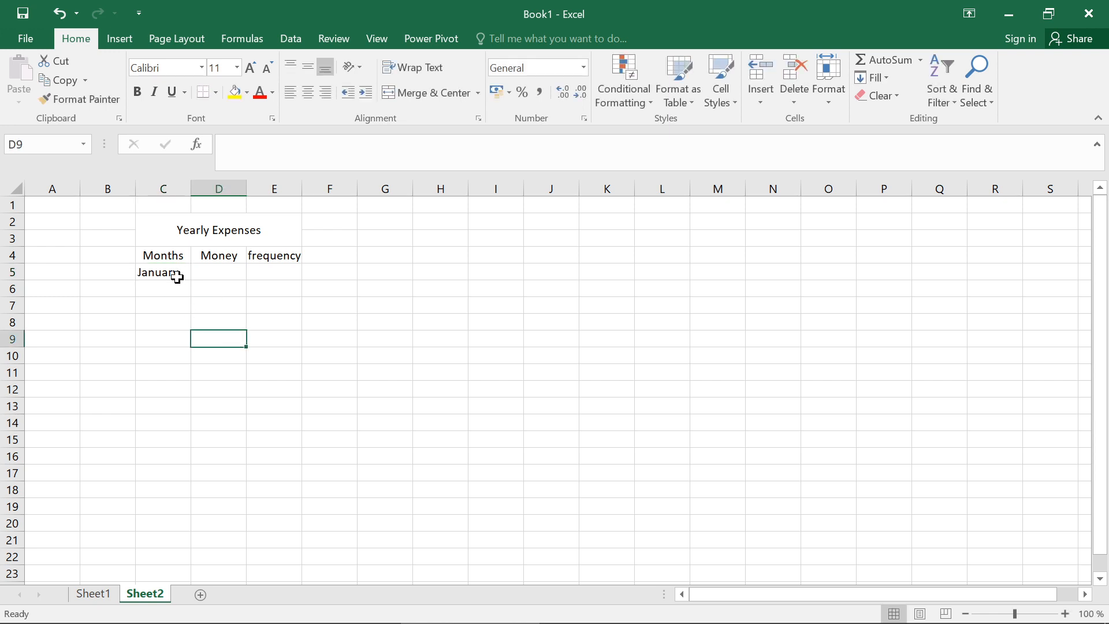
Step: Fill the month series from January in C5 down to December in C16
left_click(177, 276)
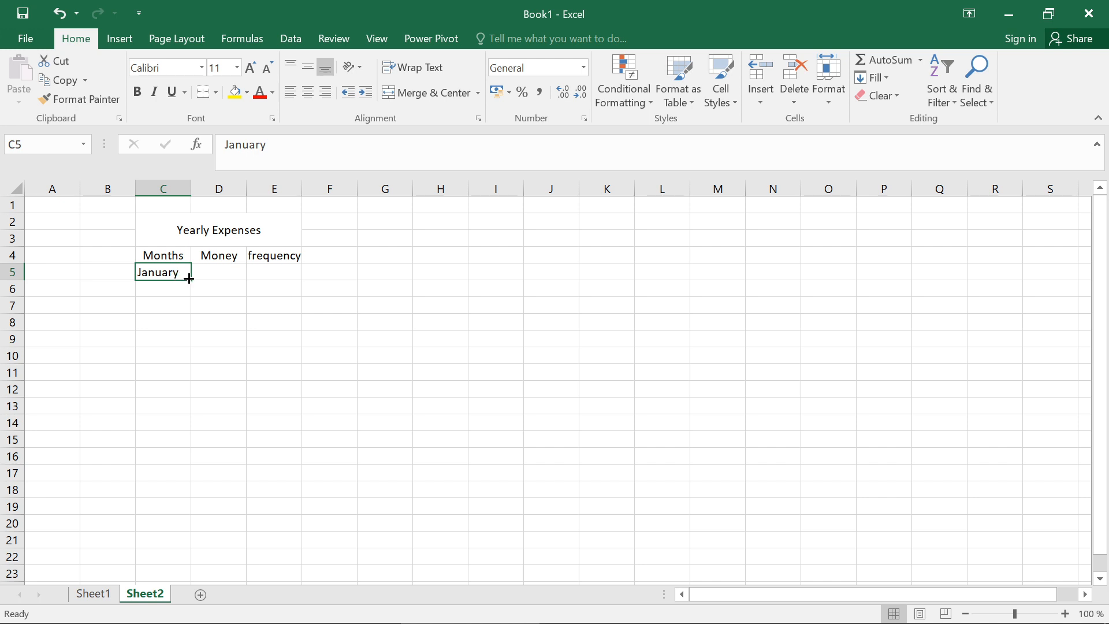
left_click_drag(188, 278, 191, 457)
left_click(242, 456)
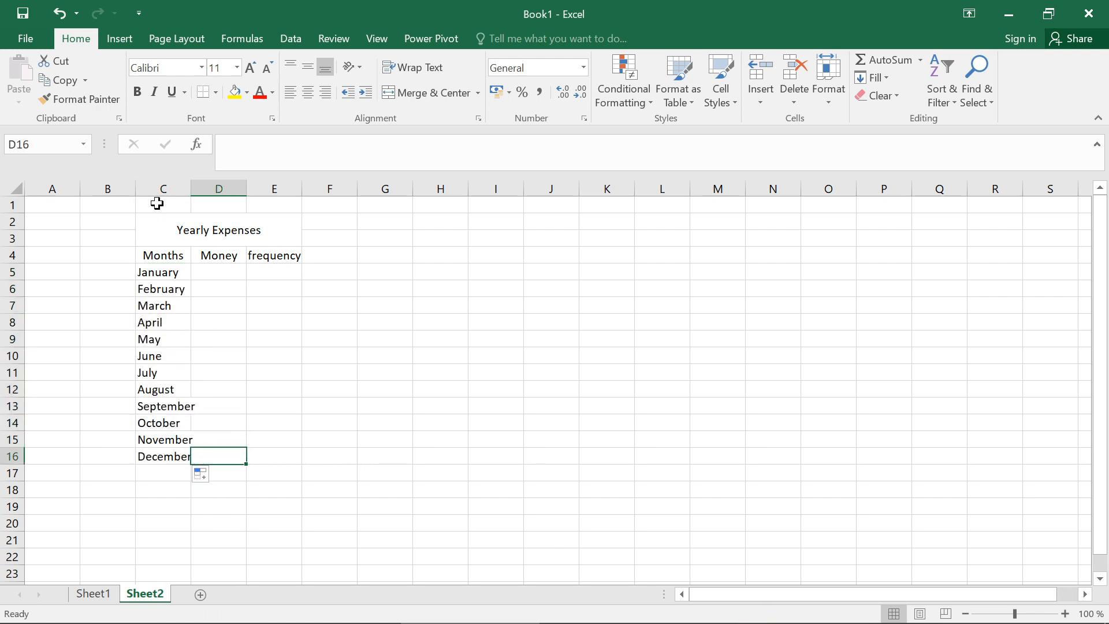
Step: Narrow column B and widen column C so the longest month names fit within their cells
left_click_drag(132, 193, 188, 195)
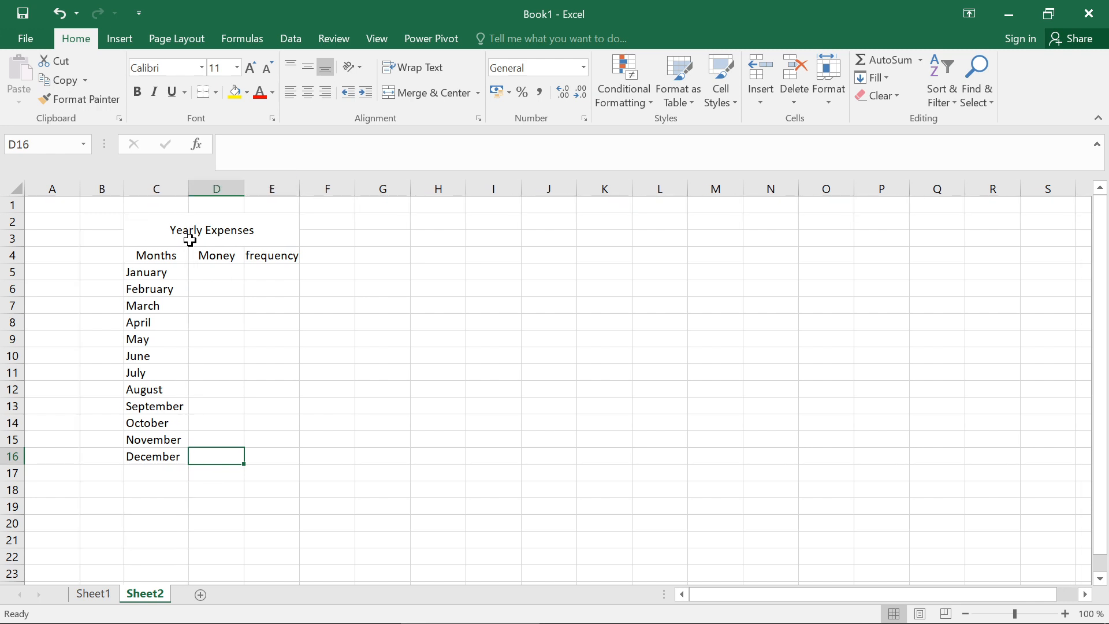
left_click(327, 455)
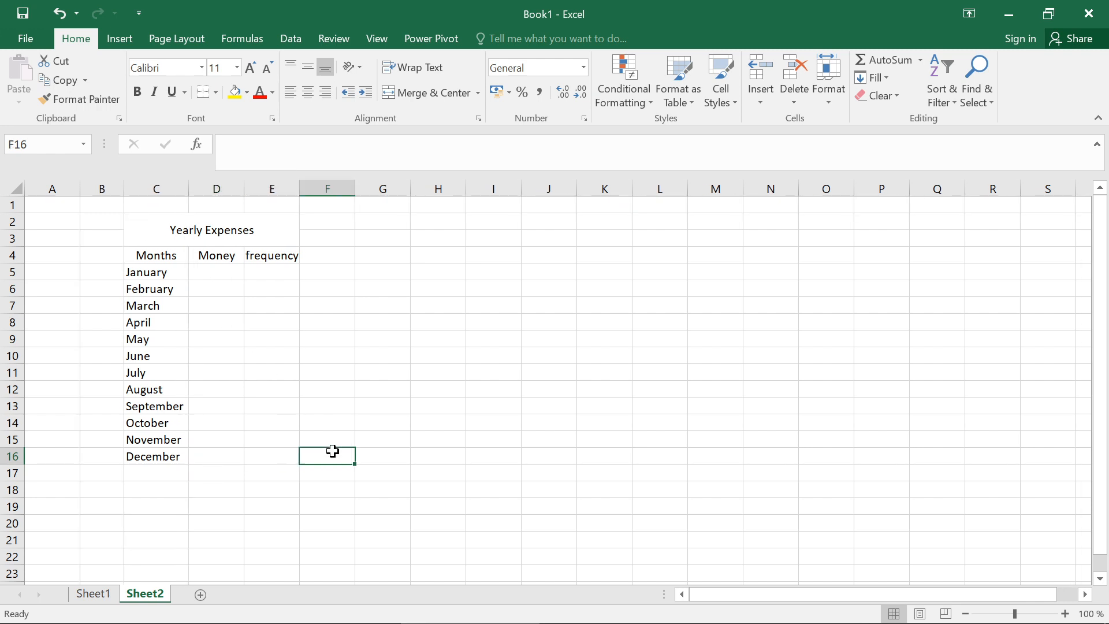
left_click(156, 189)
left_click(269, 355)
Step: Center the Months heading and all month names in C4:C16 horizontally
left_click_drag(134, 252, 145, 456)
left_click(309, 93)
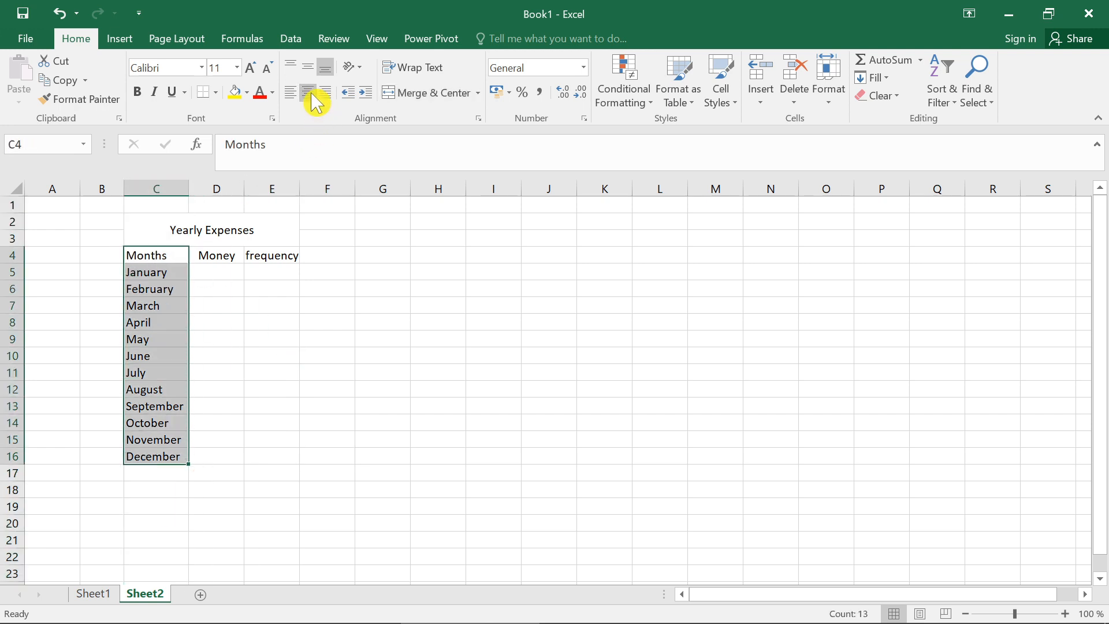
left_click(309, 92)
left_click(394, 372)
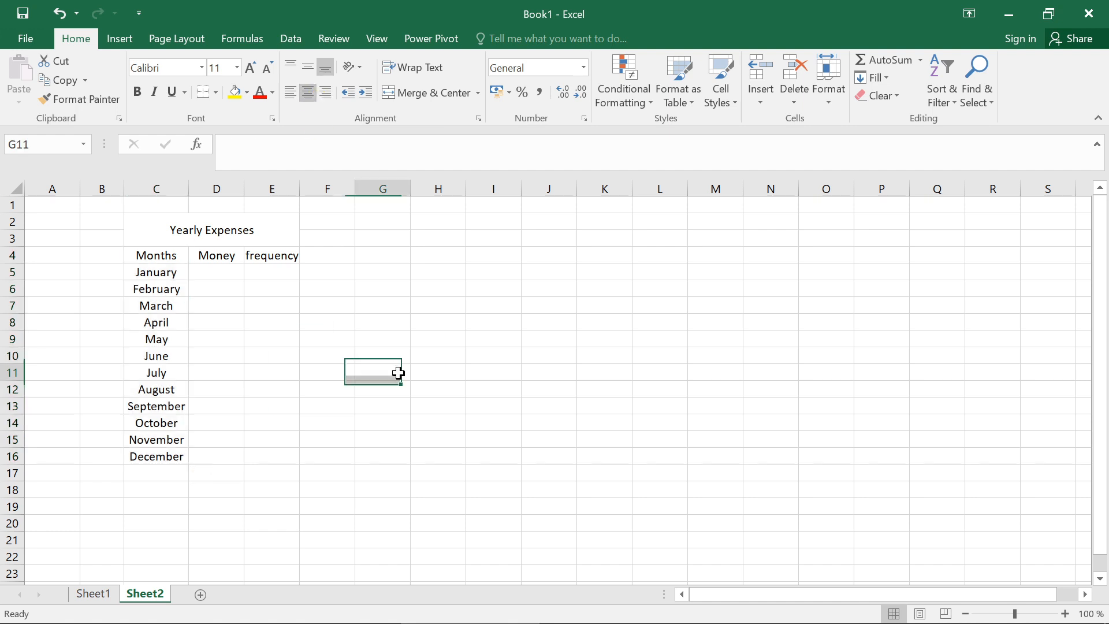
Step: Replace the column heading in cell D4 with "Amount"
left_click(223, 276)
left_click(227, 256)
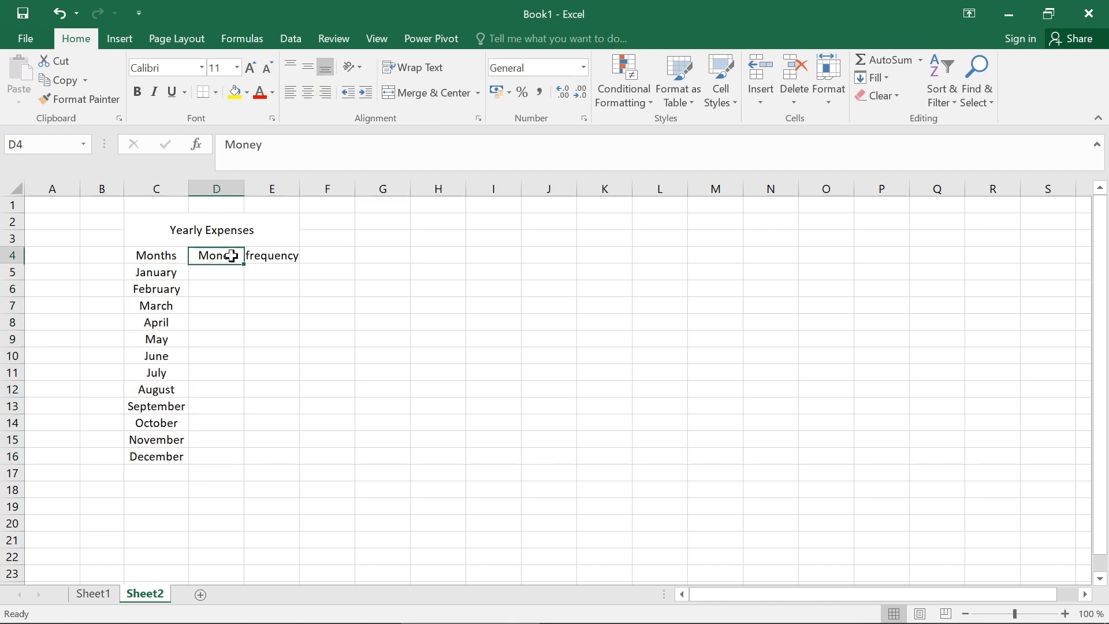
double_click(230, 255)
key("BackSpace")
key("BackSpace")
key("BackSpace")
key("BackSpace")
key("BackSpace")
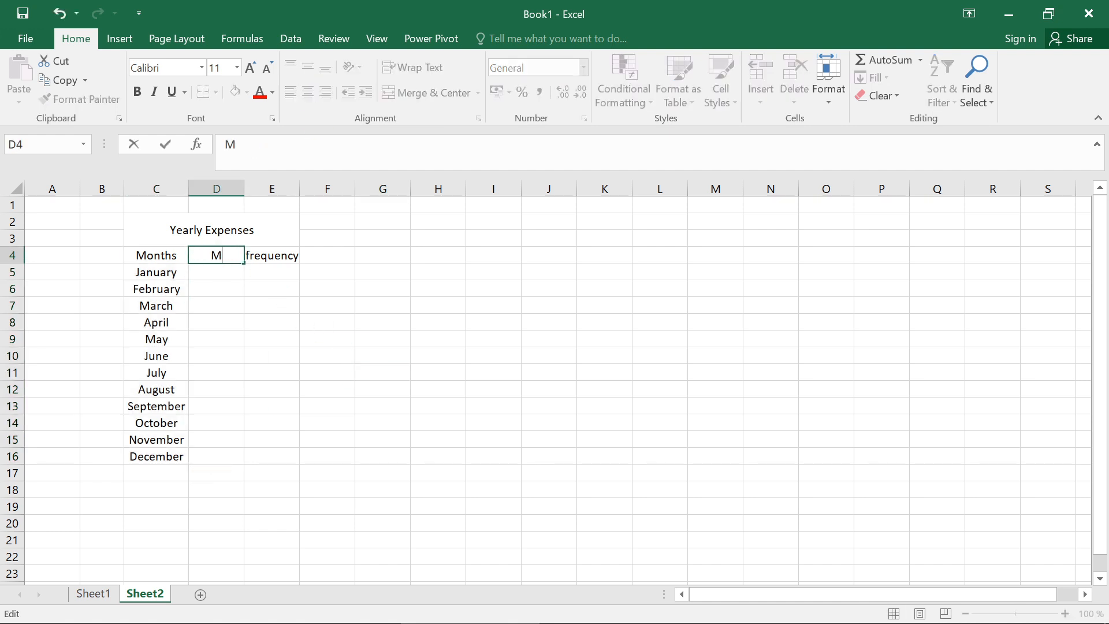
type("Amount")
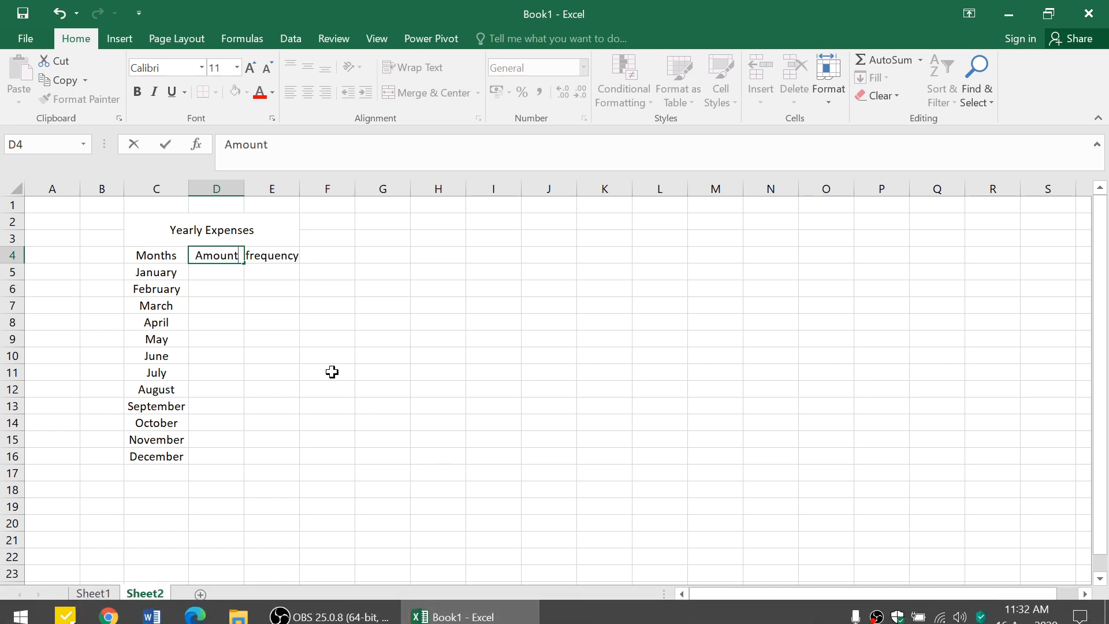
Step: Enter the amounts 4000 for January in D5 and 4500 for February in D6
left_click(217, 278)
type("4000")
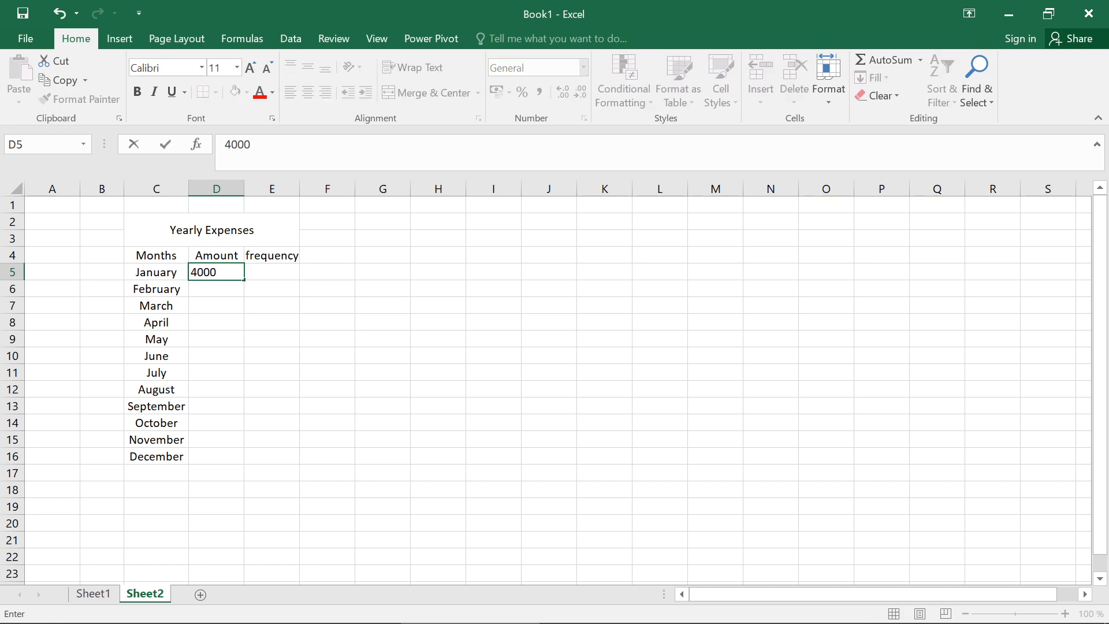
left_click(214, 288)
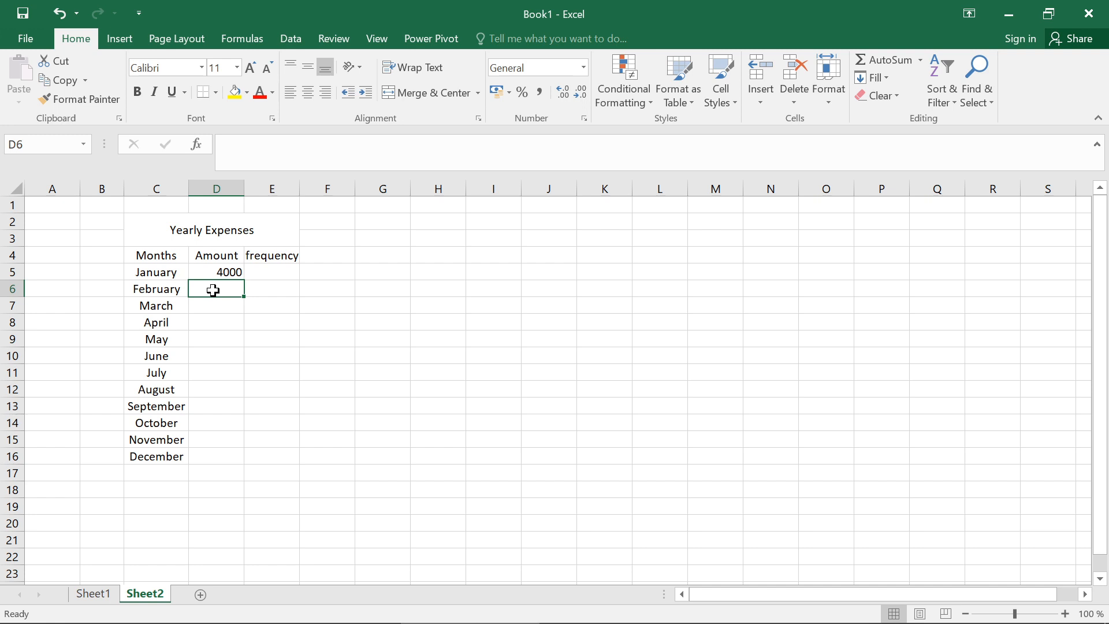
type("4500")
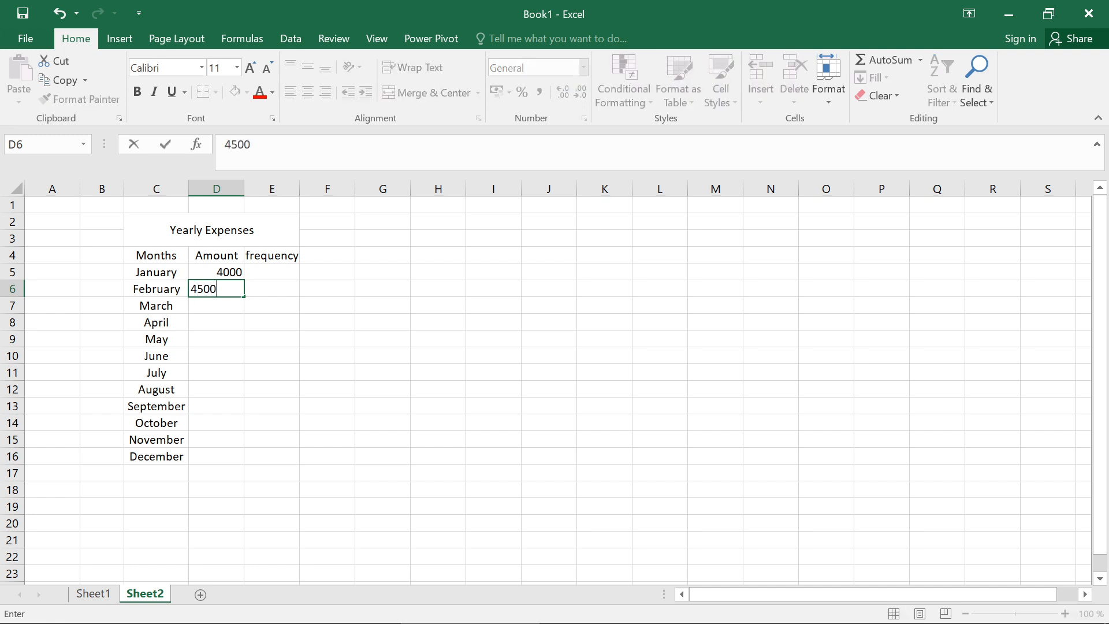
left_click(294, 360)
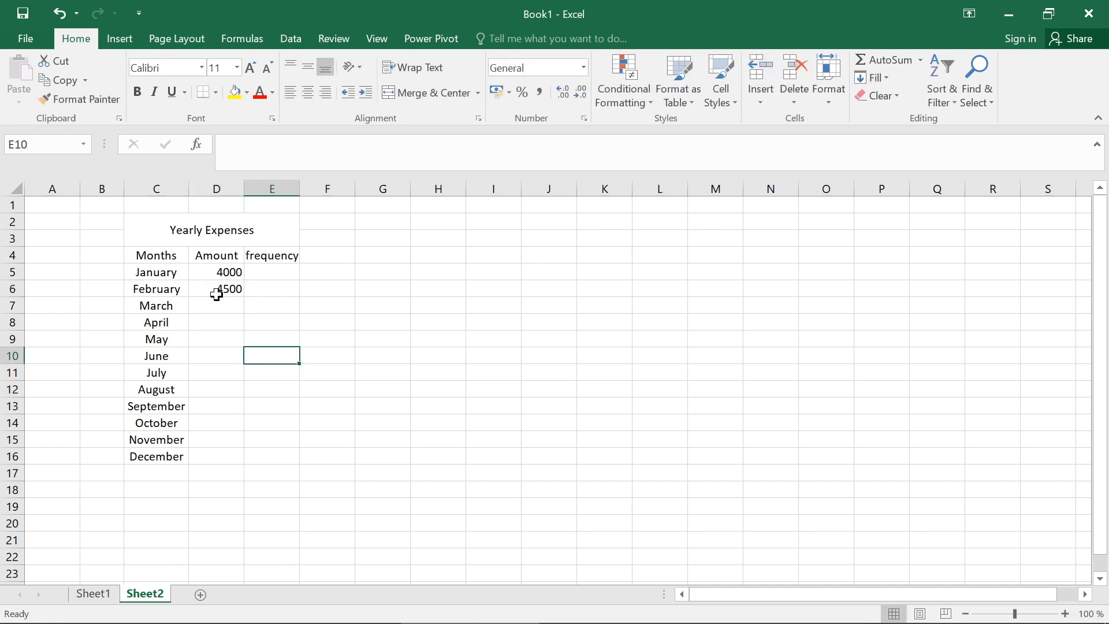
Step: Continue the January and February amounts as a series down to July in cell D11
left_click_drag(209, 271, 222, 288)
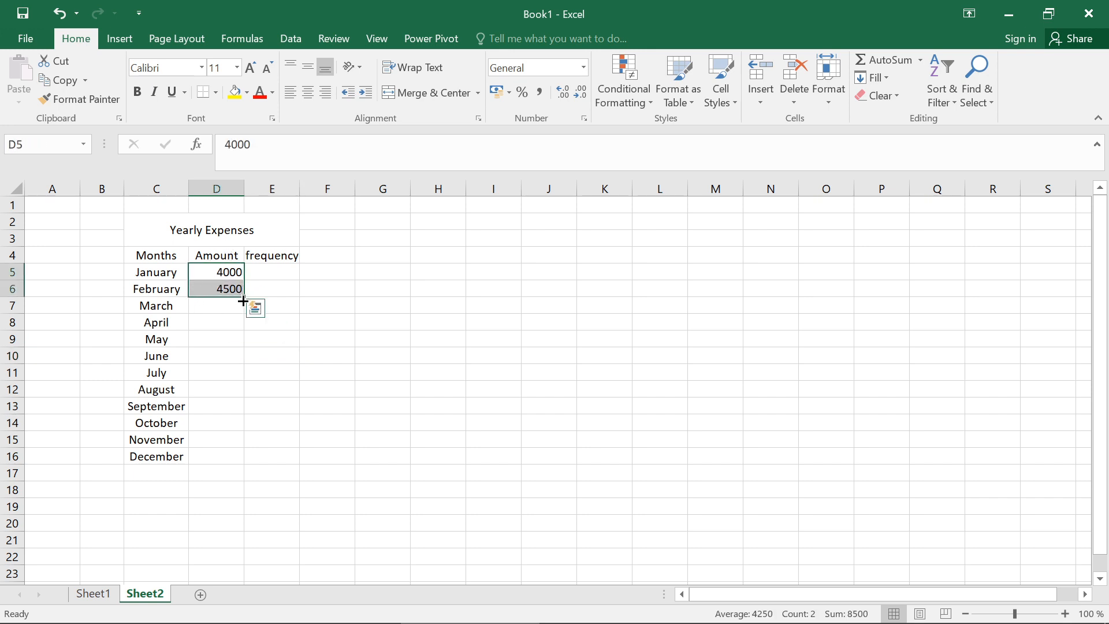
left_click_drag(242, 300, 243, 377)
left_click(423, 473)
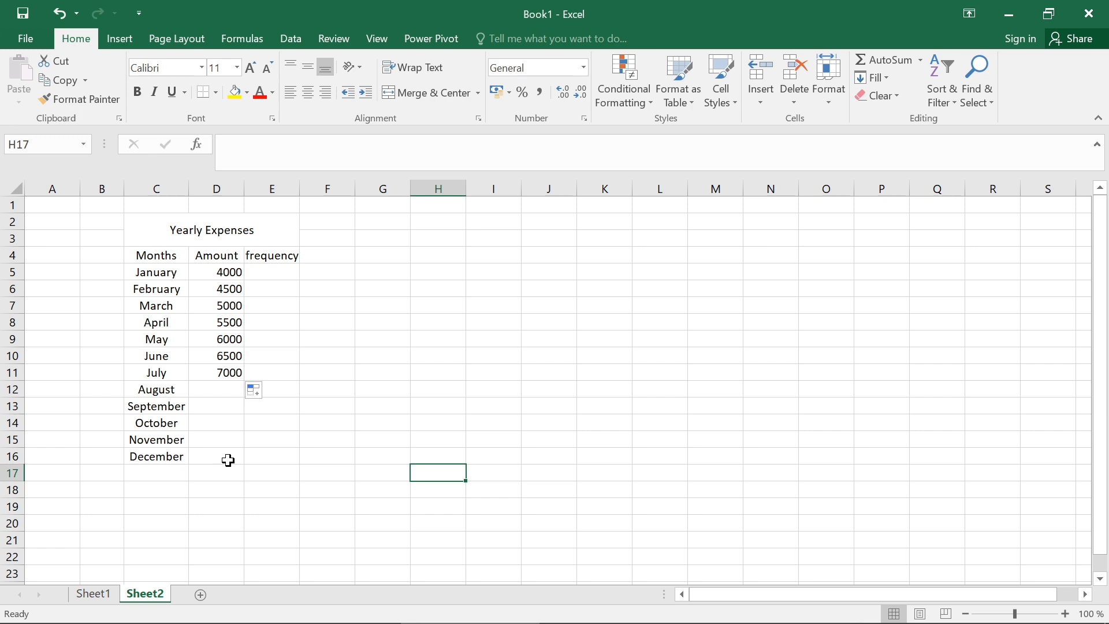
Step: Enter the amounts 3000 for August in D12 and 3500 for September in D13
left_click(205, 392)
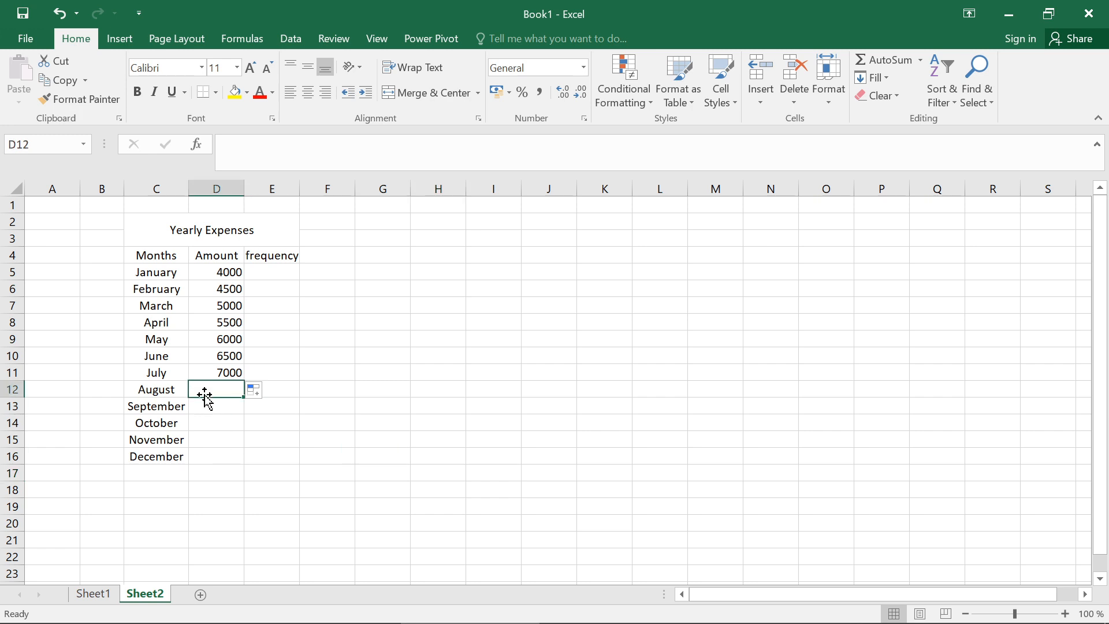
type("4")
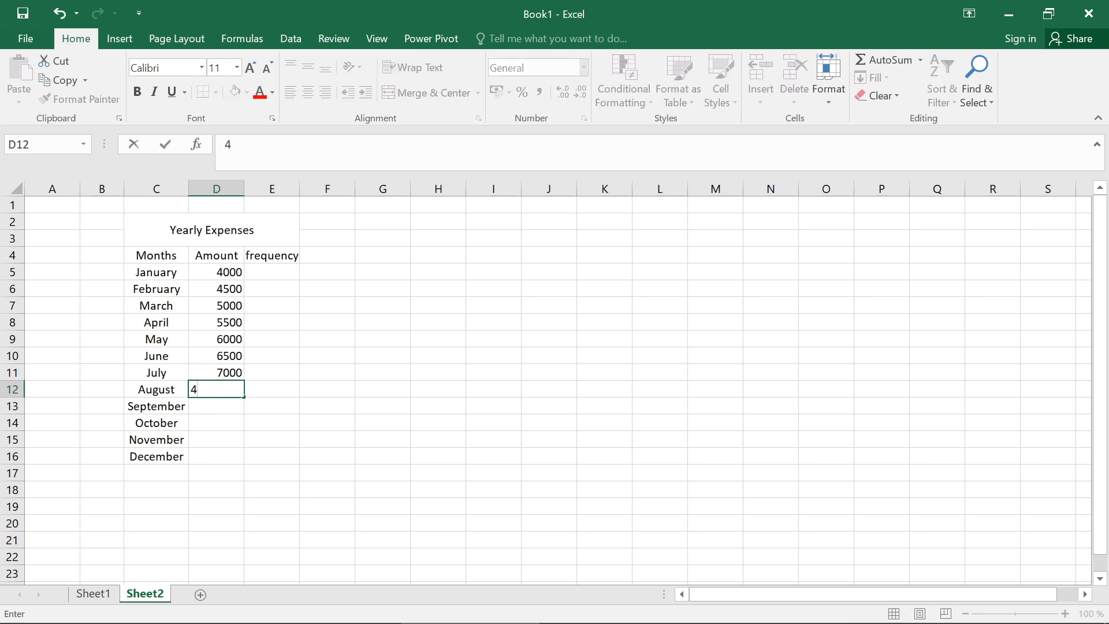
type("00")
key("BackSpace")
key("BackSpace")
key("BackSpace")
type("300")
left_click(206, 402)
type("3500")
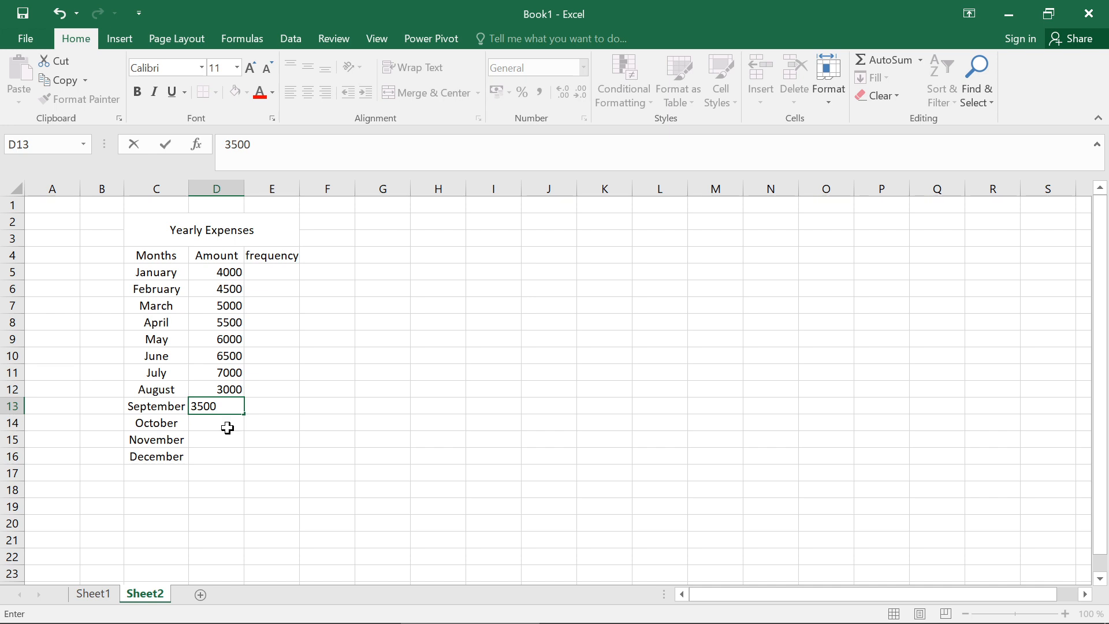
left_click(300, 470)
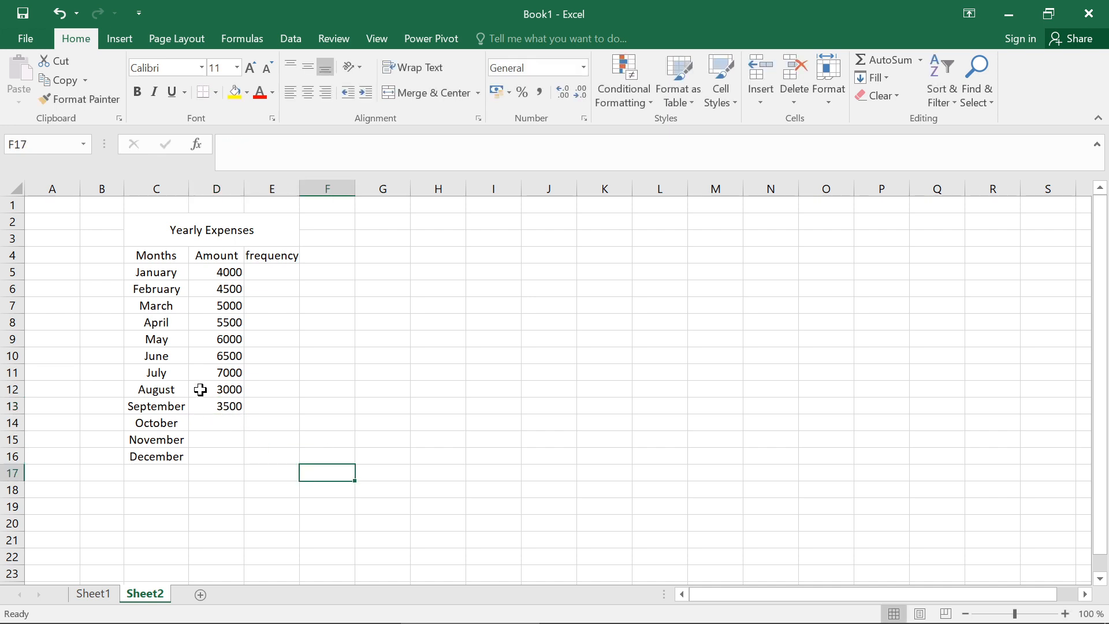
Step: Extend the August and September amounts as a series down to December in D16, and center the amounts in D5:D16 horizontally
left_click_drag(198, 388, 239, 458)
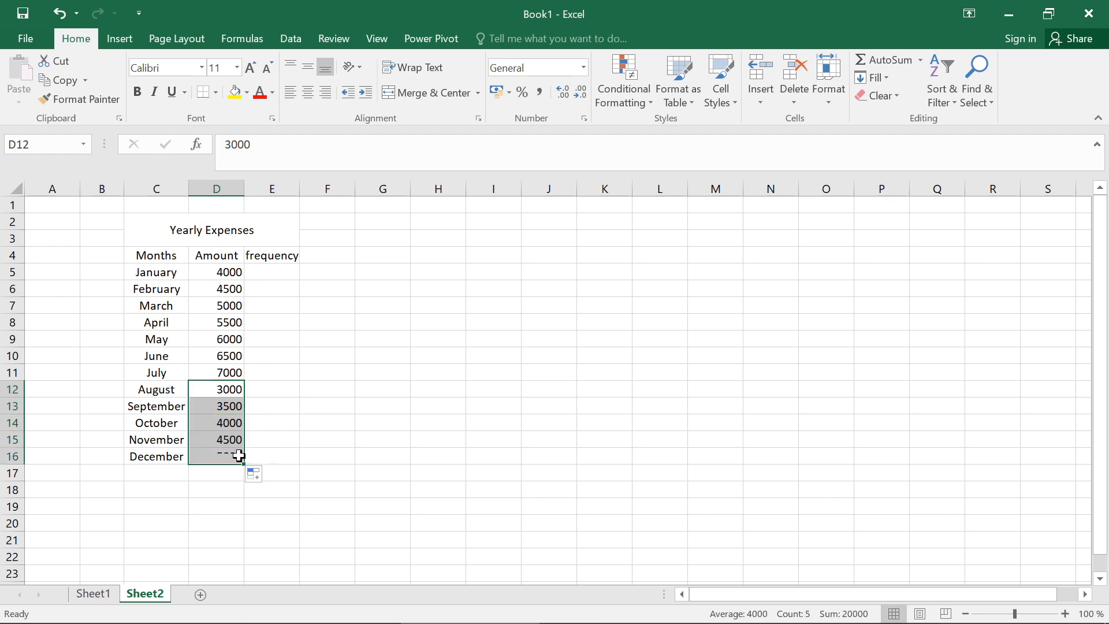
left_click(295, 450)
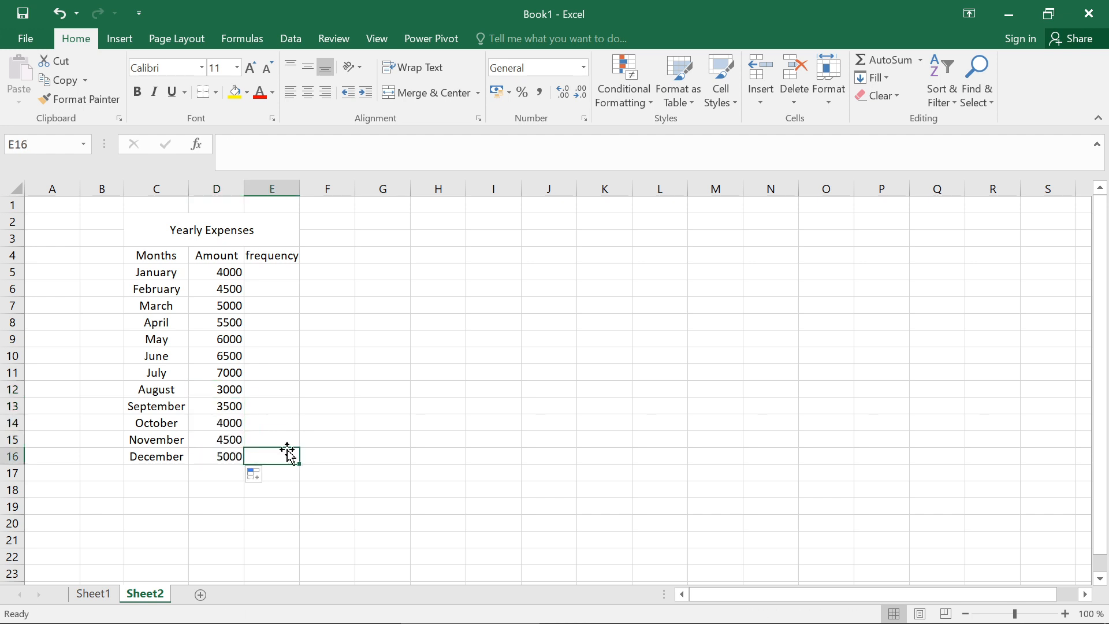
left_click_drag(215, 428, 223, 456)
left_click(309, 95)
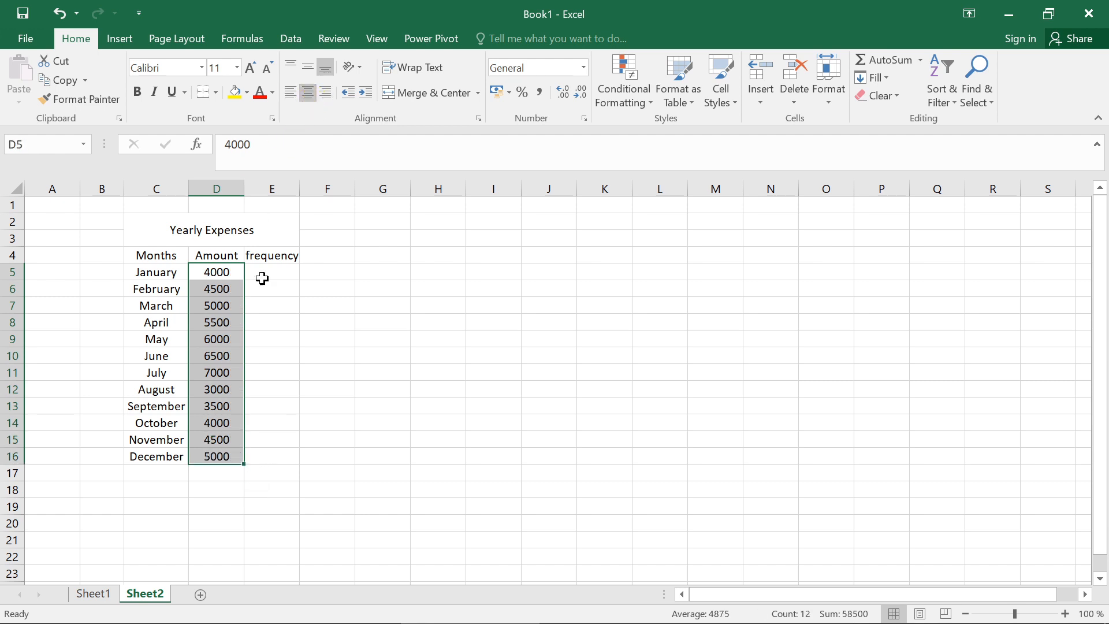
Step: Change the table's merged title to "Yearly Food Expenses"
left_click(293, 323)
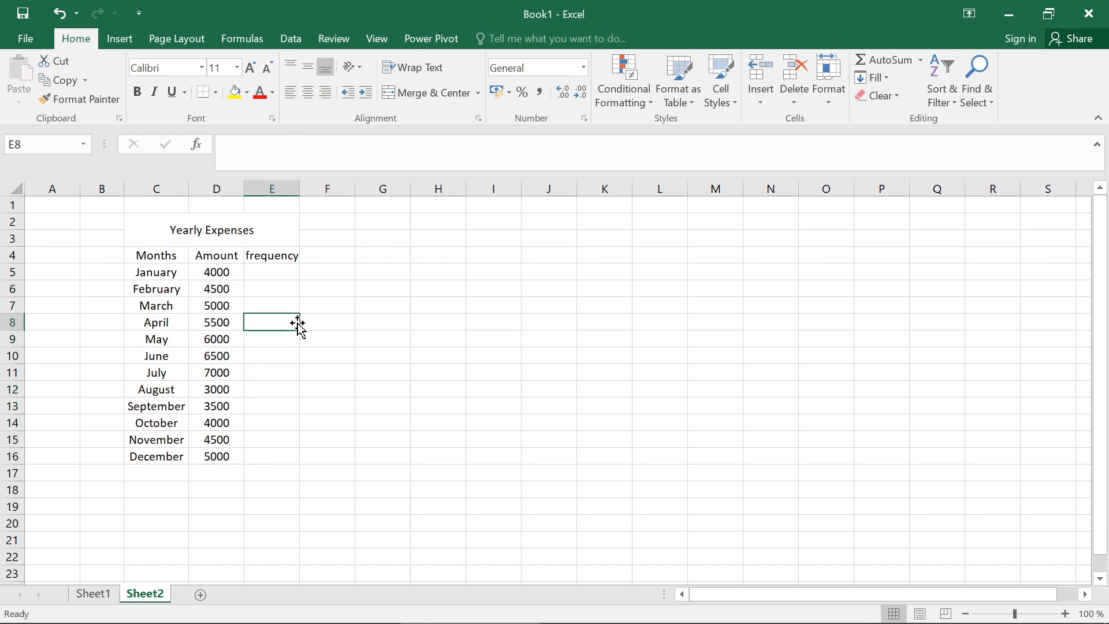
double_click(203, 230)
type("Food")
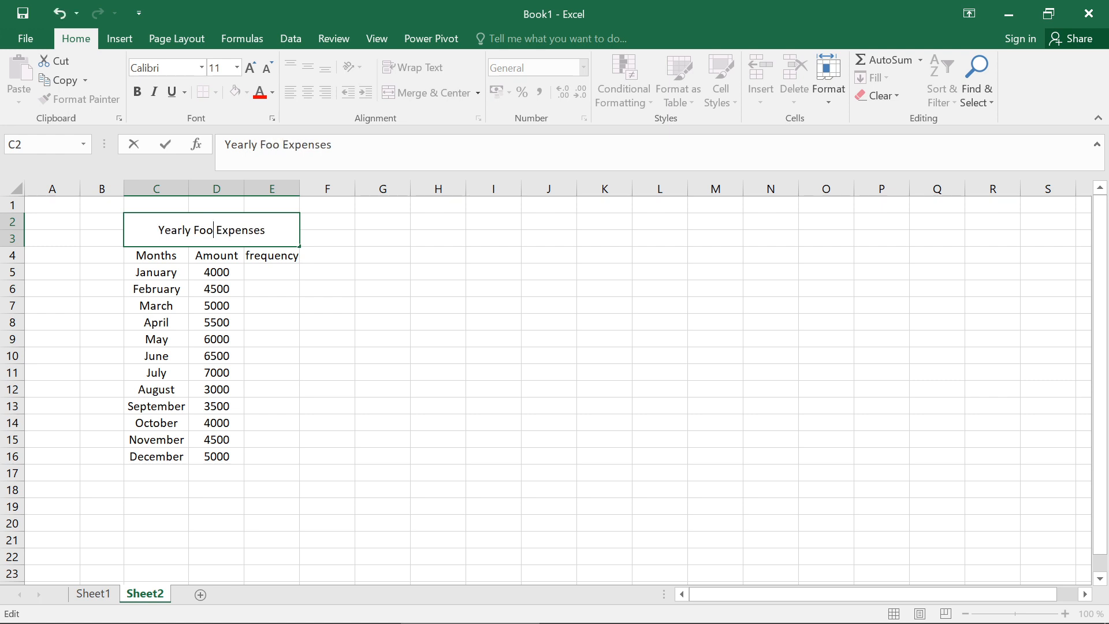
left_click(364, 290)
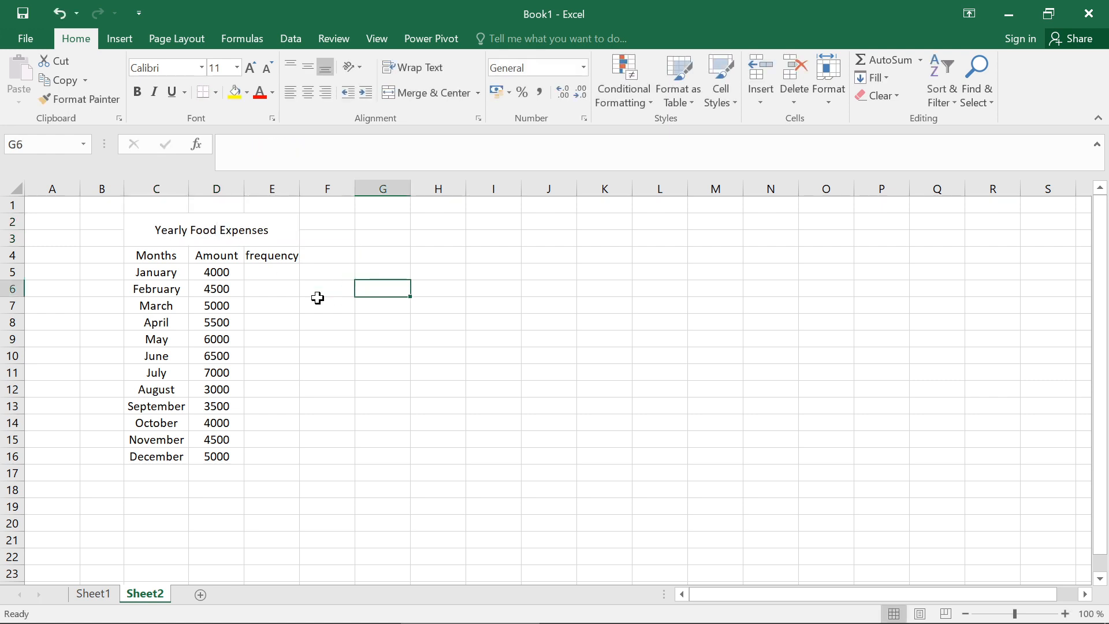
Step: Capitalize the third column's heading in E4 so it reads "Frequency"
left_click(274, 273)
left_click(247, 255)
double_click(247, 255)
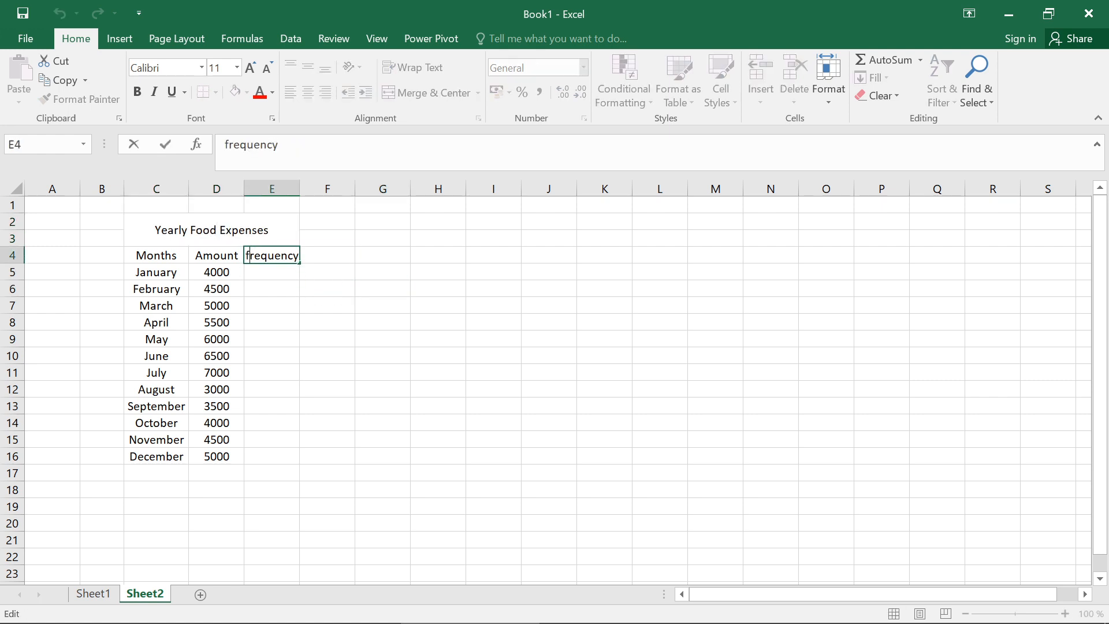
key("Delete")
type("F")
left_click(253, 317)
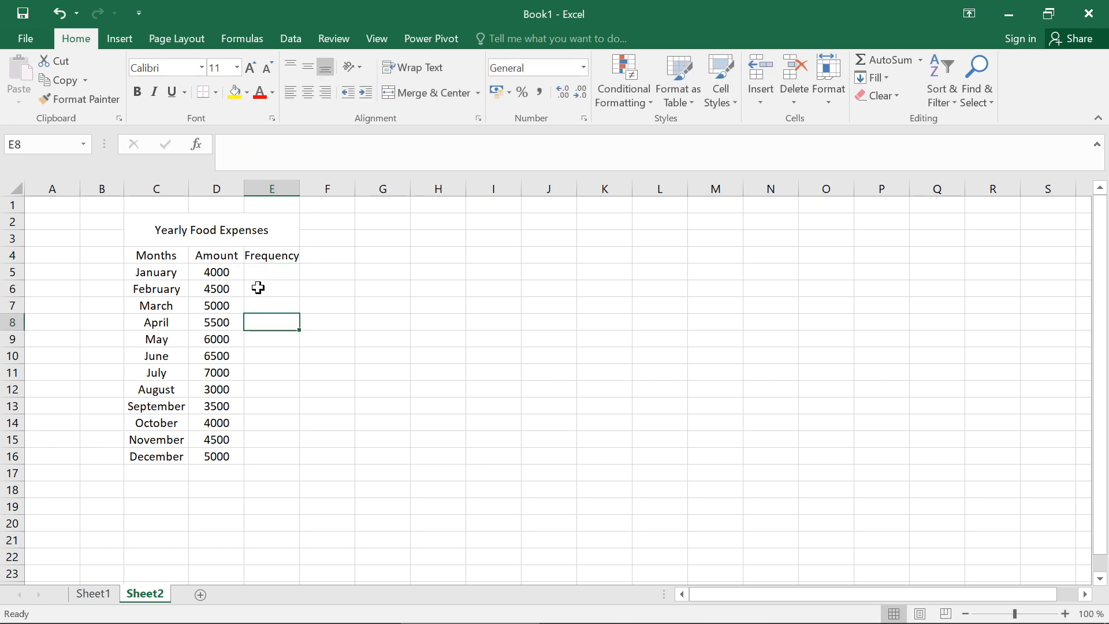
Step: Enter the frequencies 2 for January in E5 and 3 for February in E6, and extend them as a series down to July in E11
left_click(264, 275)
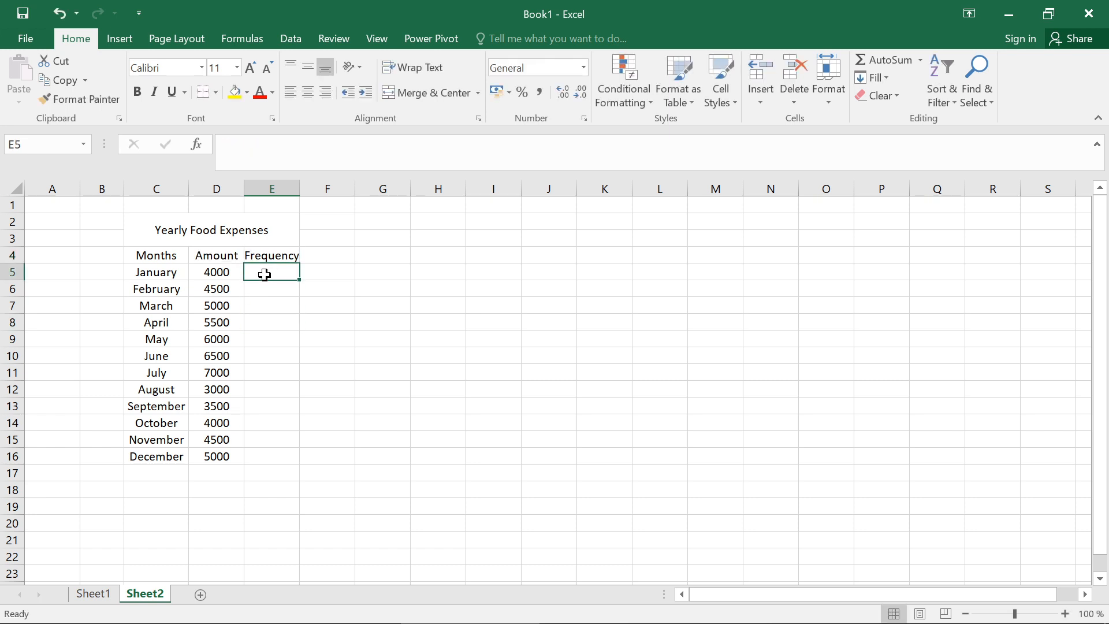
type("2")
left_click(274, 288)
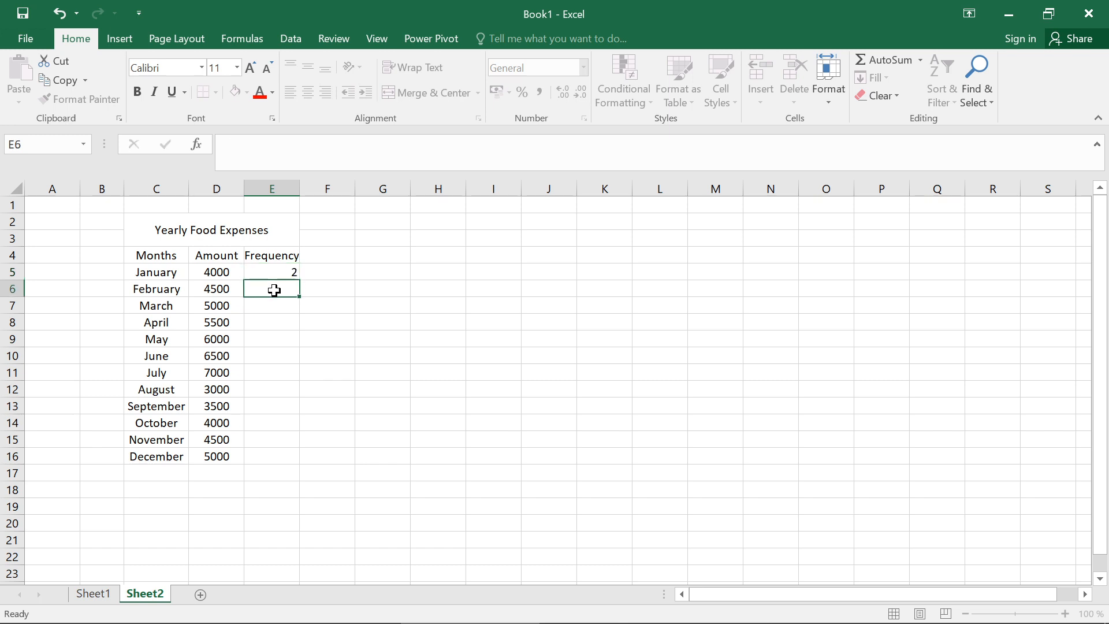
type("3")
left_click(381, 287)
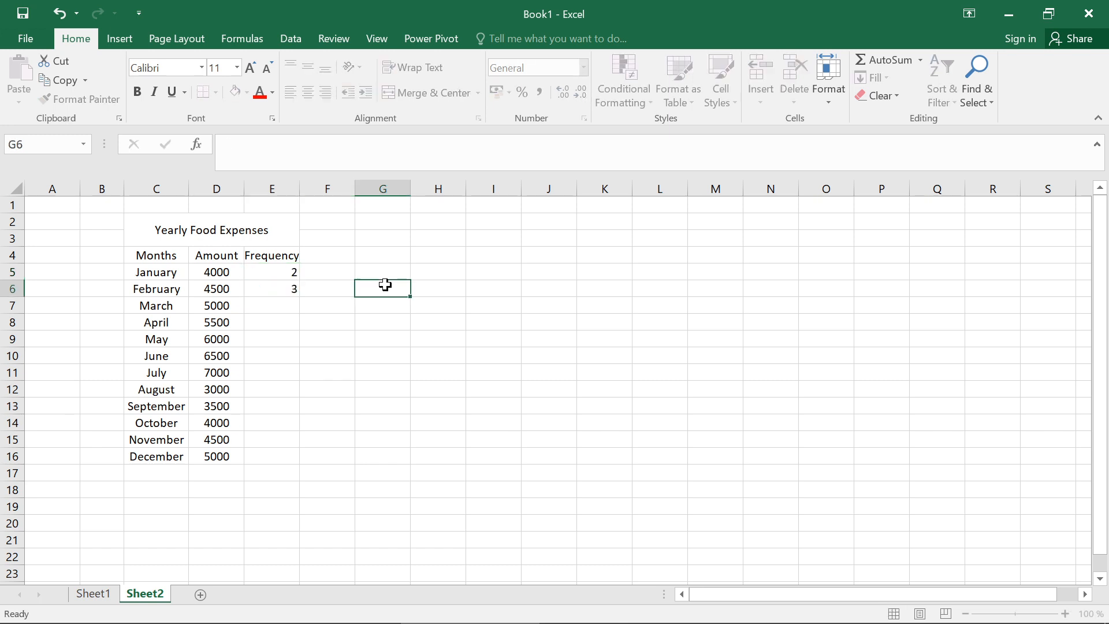
left_click_drag(267, 274, 292, 377)
Step: Enter the frequencies 3 for August in E12 and 4 for September in E13, and extend them as a series down to December in E16
left_click(291, 391)
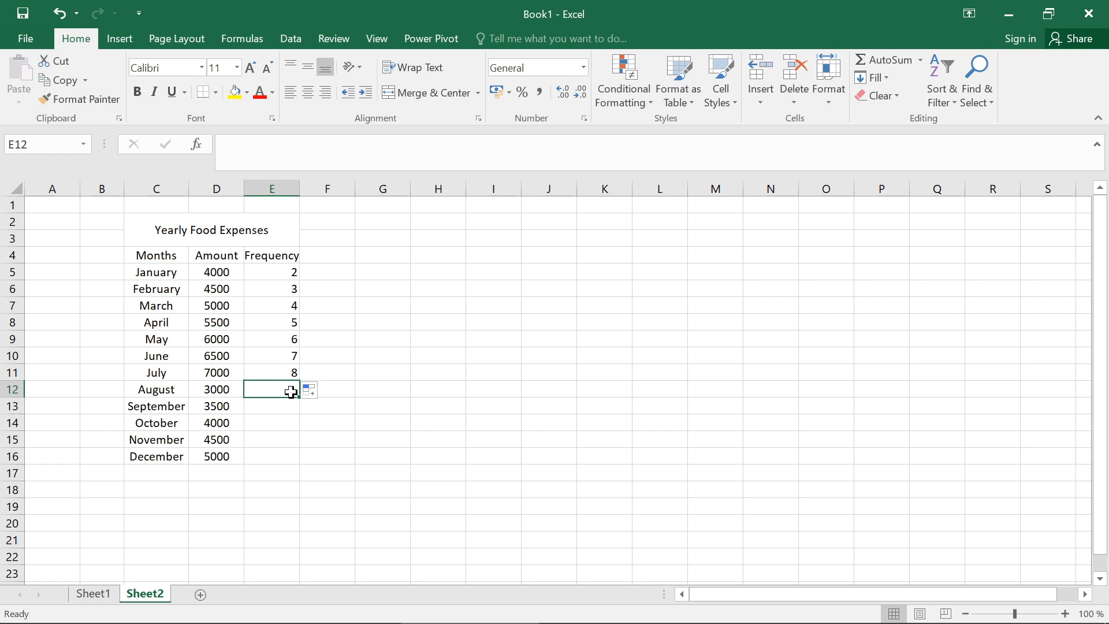
type("3")
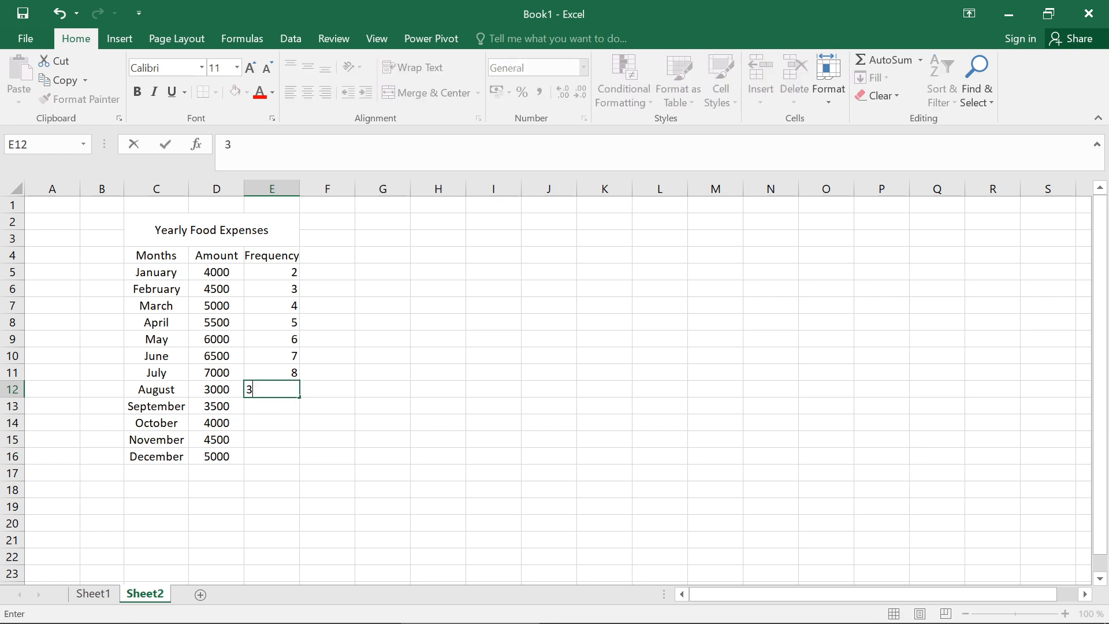
left_click(279, 408)
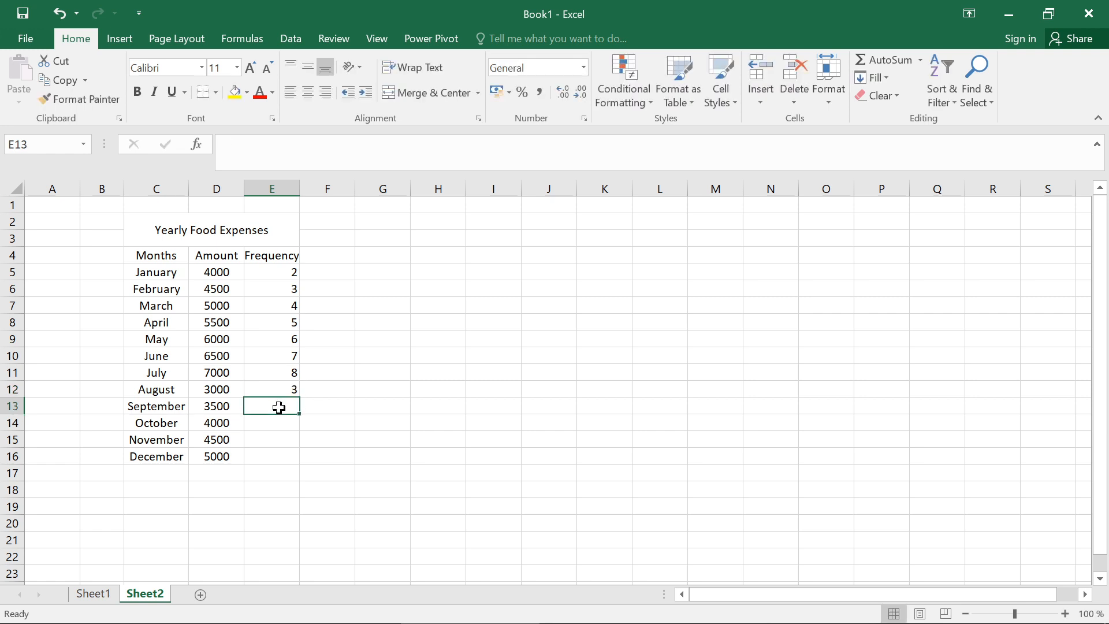
type("4")
left_click(343, 451)
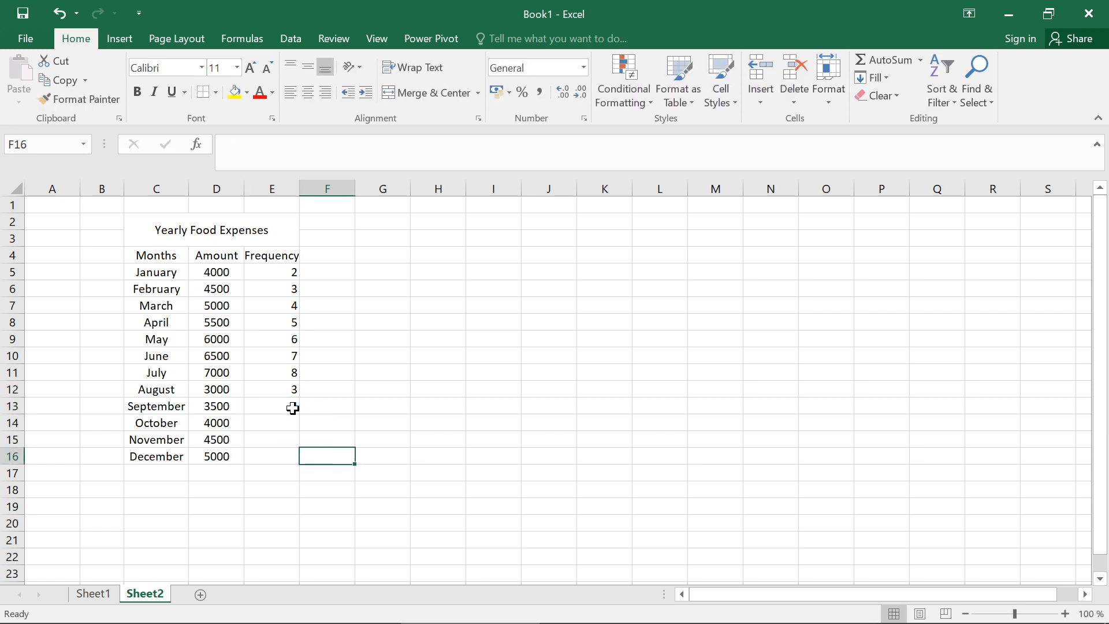
left_click_drag(273, 391, 297, 464)
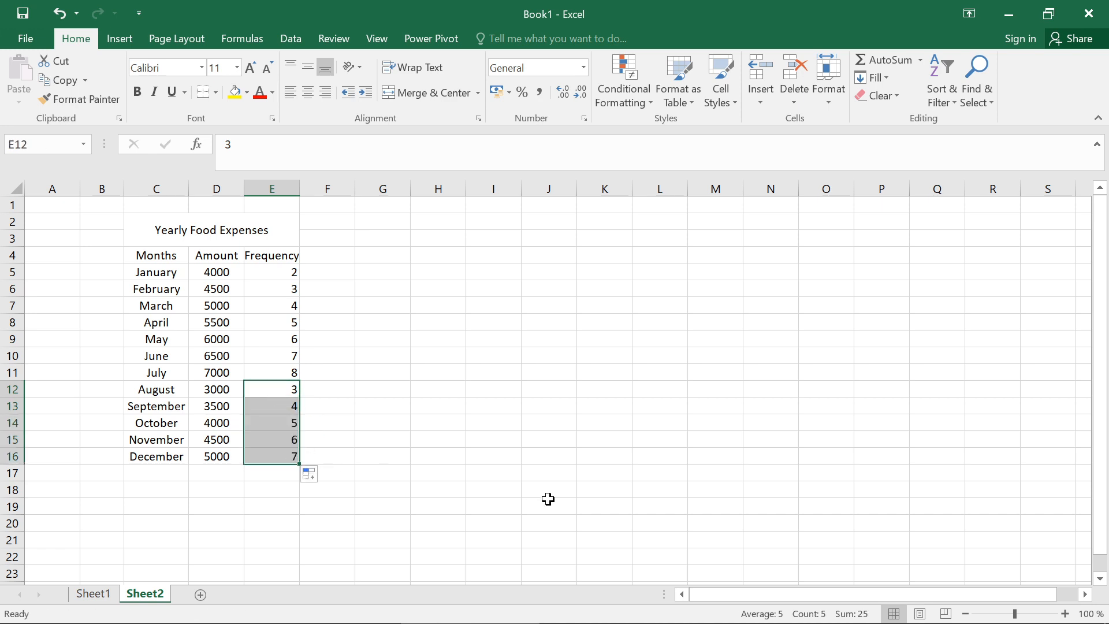
left_click(459, 544)
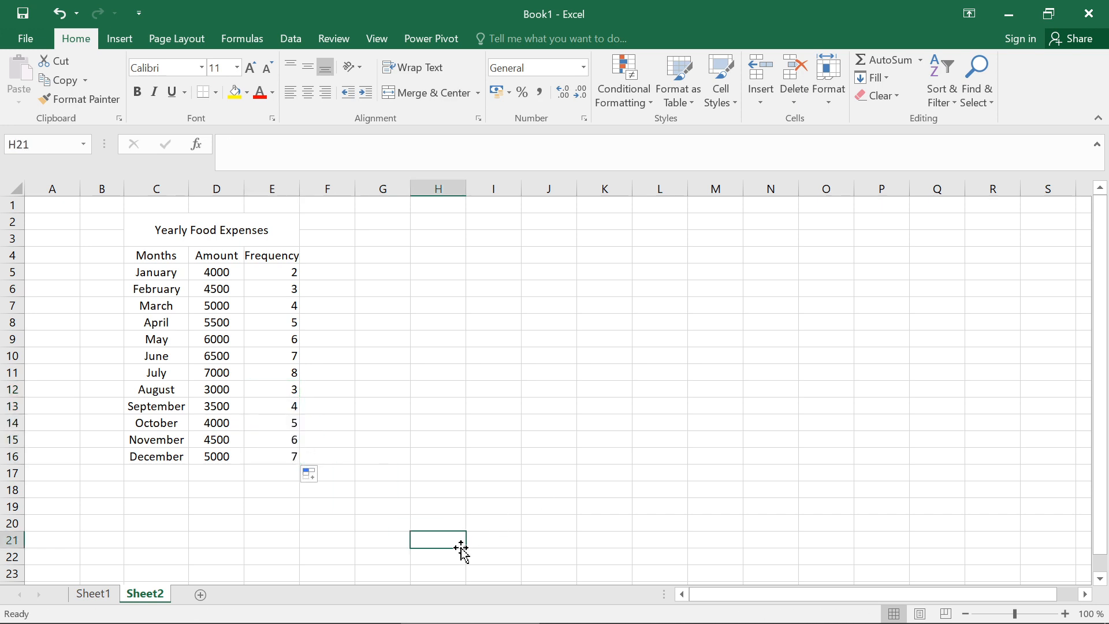
left_click(279, 262)
left_click_drag(278, 262, 276, 407)
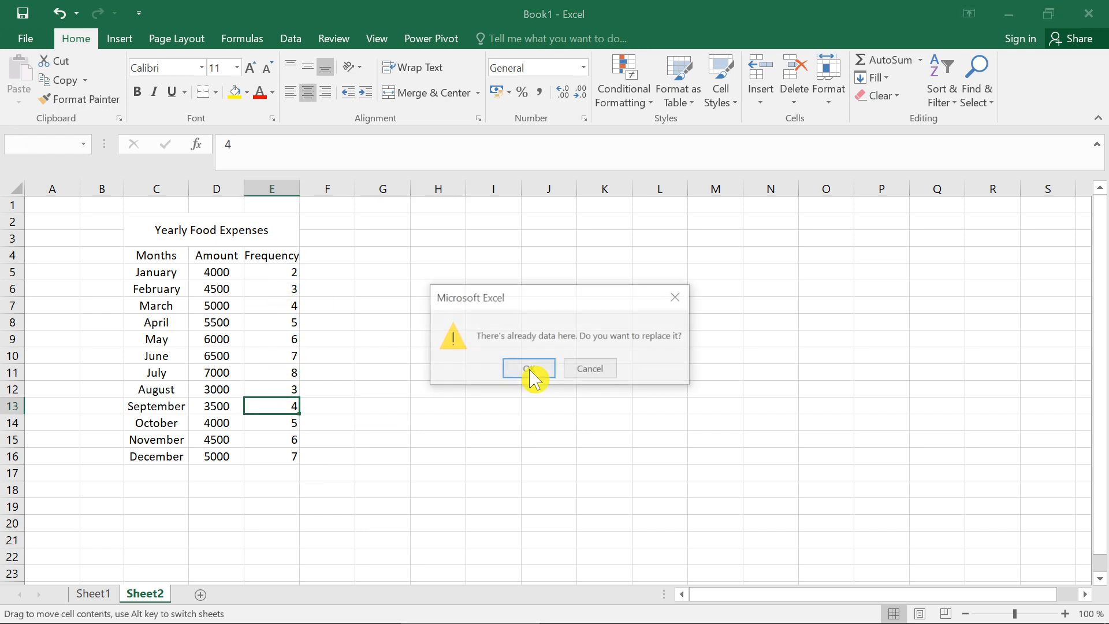
left_click(590, 372)
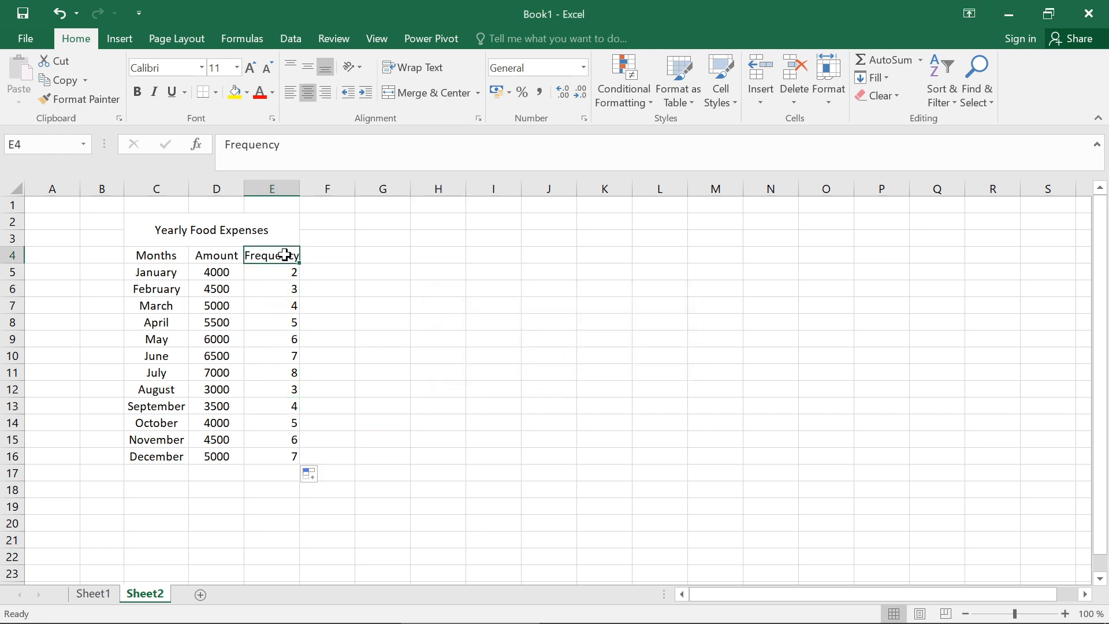
Step: Center the contents of the whole column E horizontally
left_click(278, 188)
left_click(308, 94)
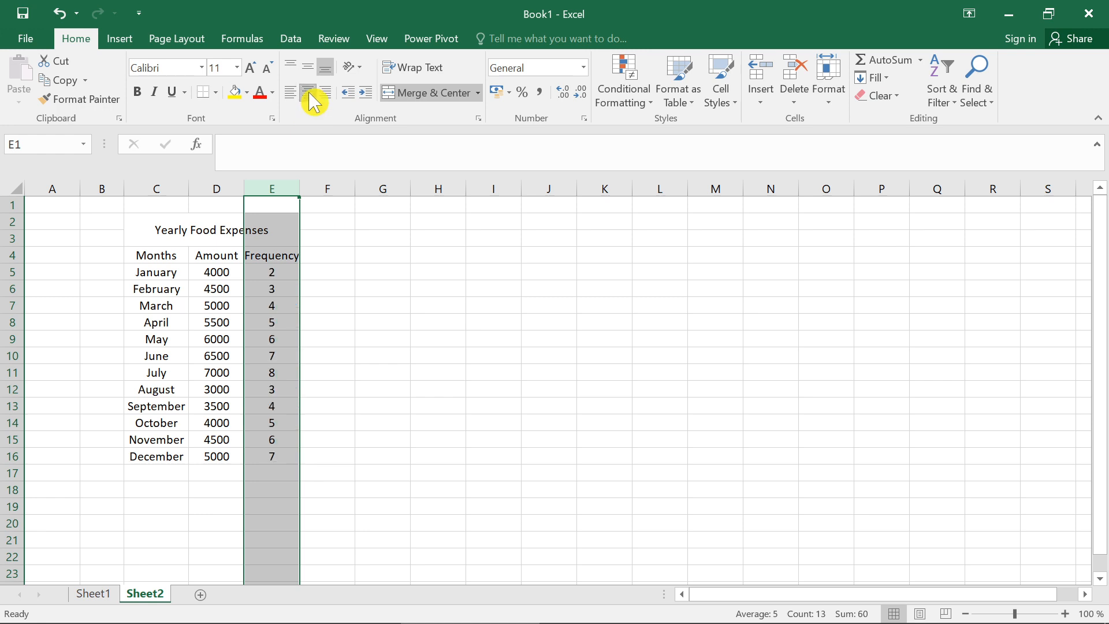
left_click(396, 303)
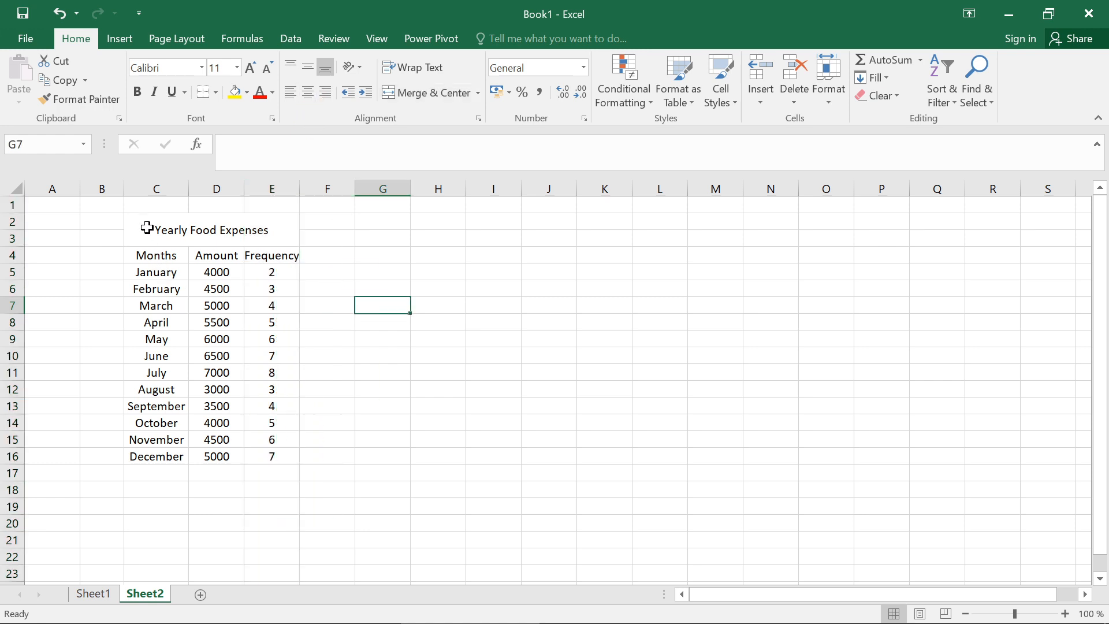
Step: Apply All Borders to the complete table, from the title in C2 to E16
left_click_drag(142, 226, 238, 455)
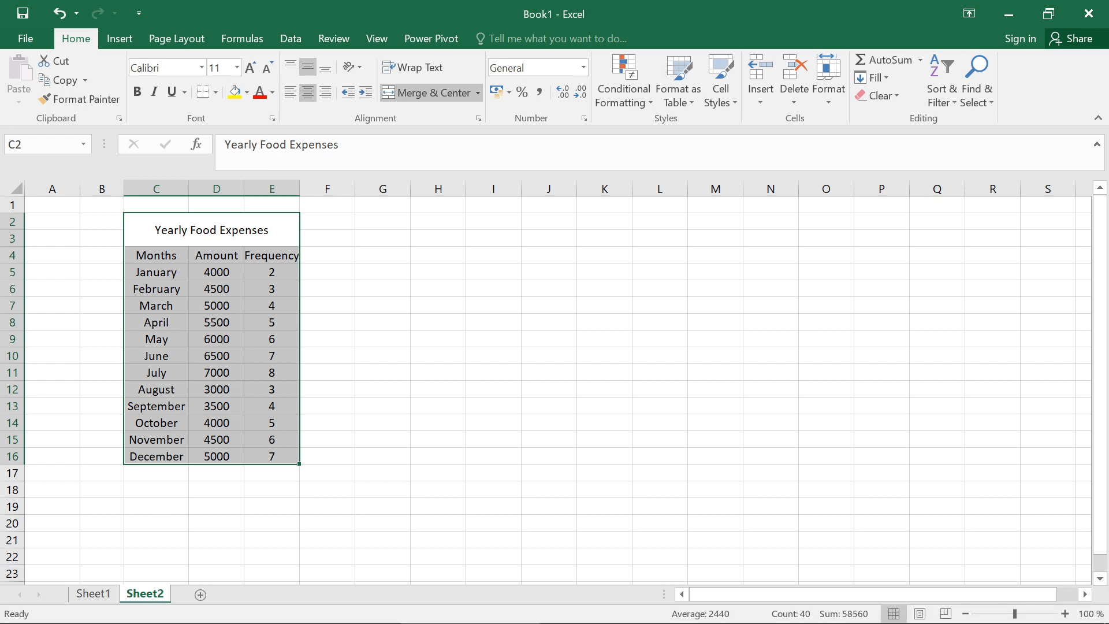
left_click(215, 92)
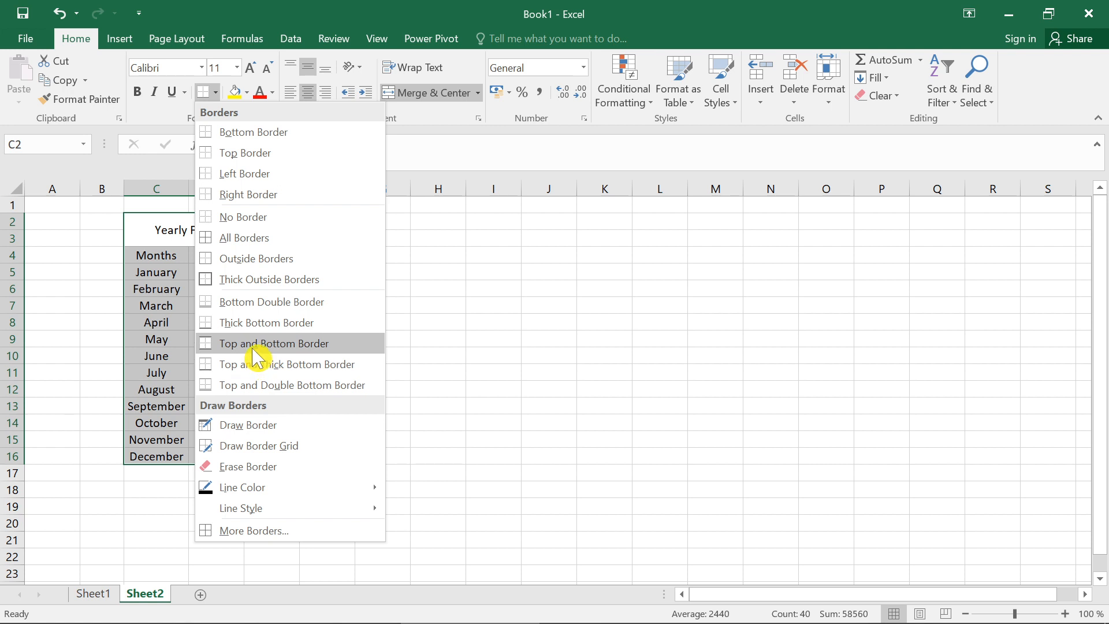
left_click(247, 238)
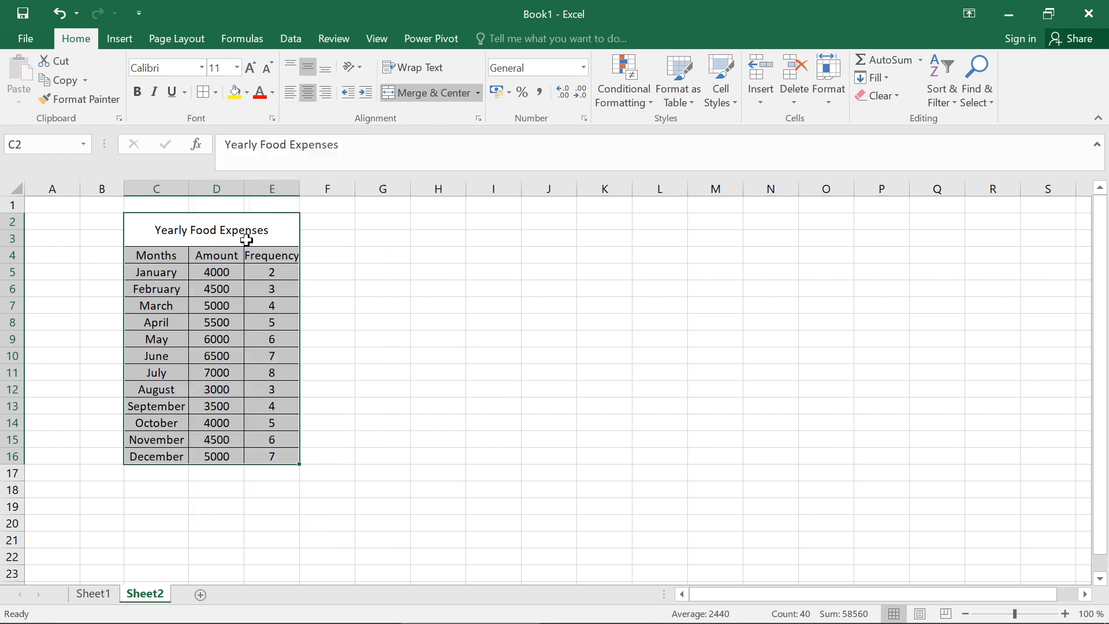
left_click(372, 398)
Step: Fill the title cell with a light orange theme color and the range C4:E16 with a light gold one
left_click(148, 230)
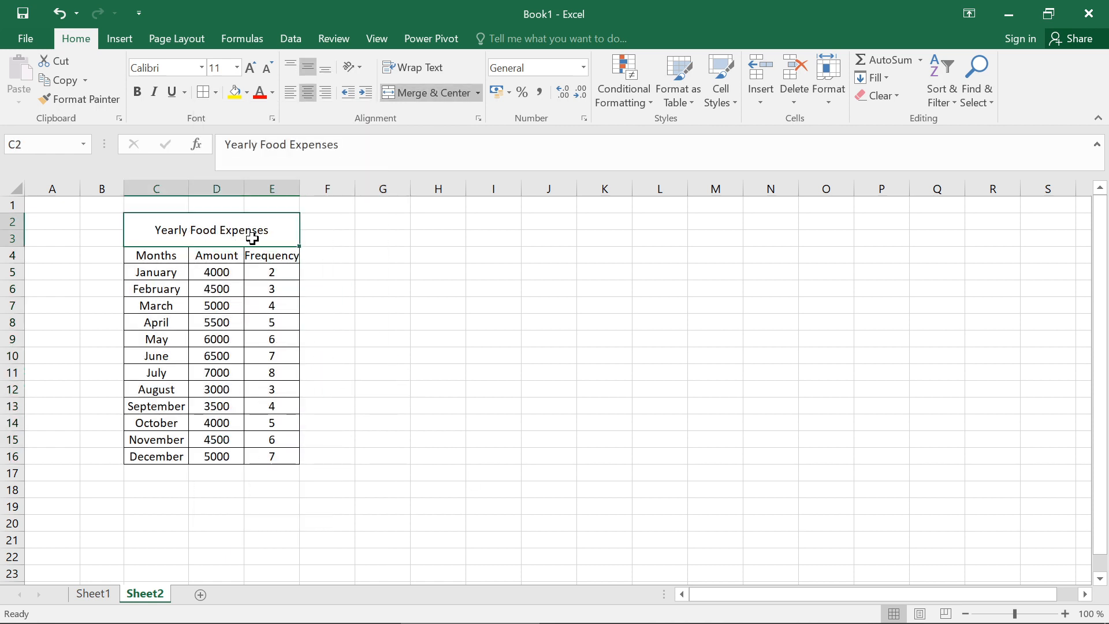
left_click(246, 94)
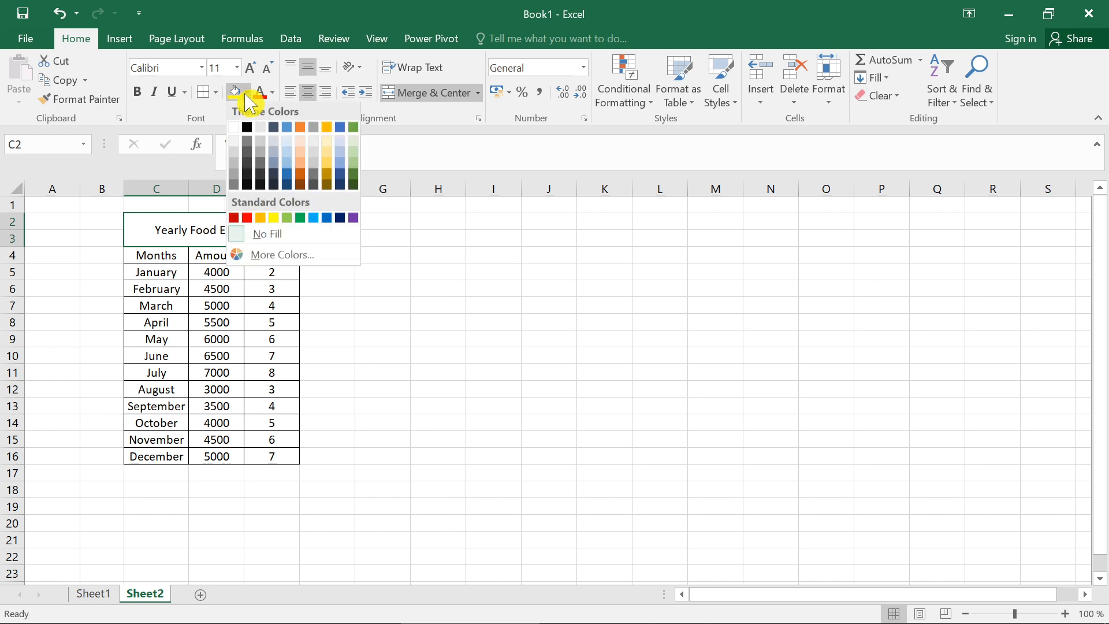
left_click(301, 143)
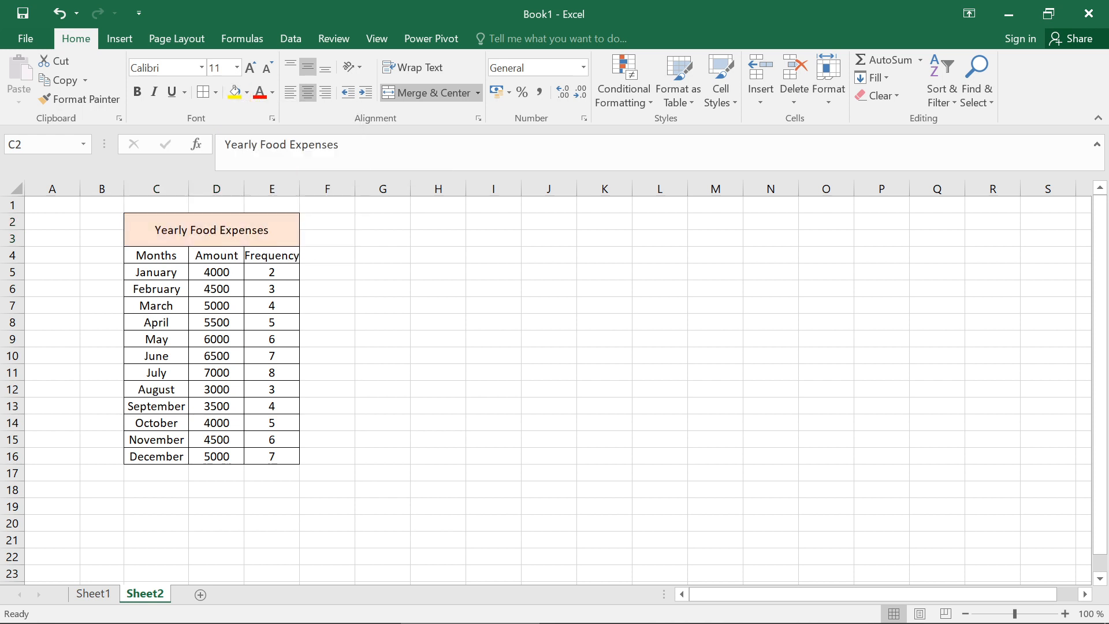
left_click_drag(143, 253, 267, 449)
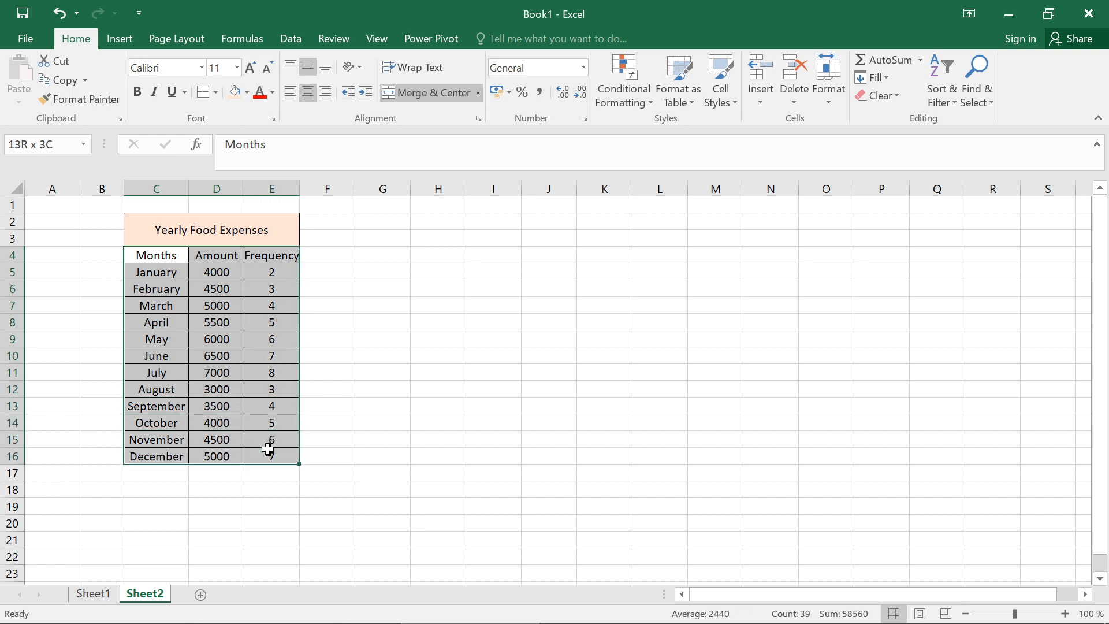
left_click(246, 93)
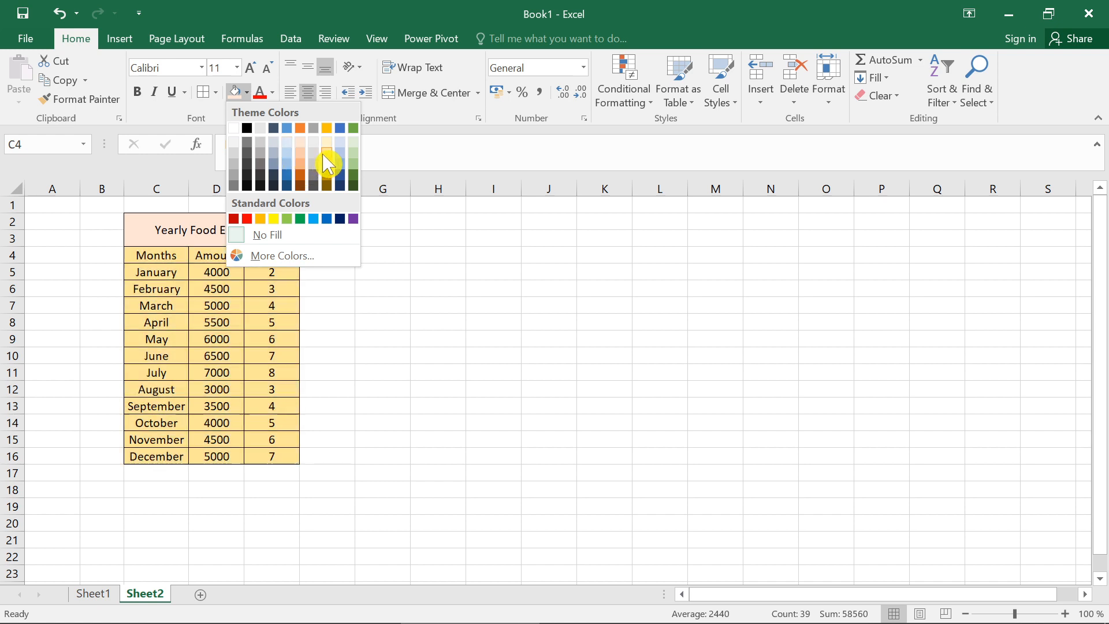
left_click(333, 163)
left_click(428, 470)
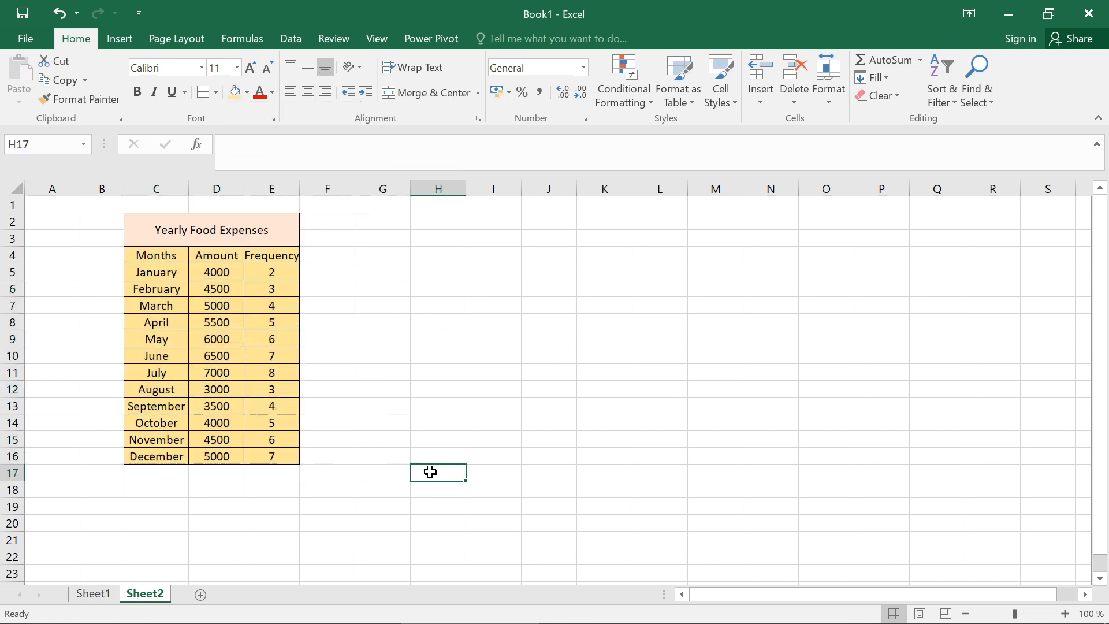
Step: Make the column headings in C4:E4 and the Yearly Food Expenses title bold
left_click_drag(148, 253, 267, 254)
left_click(136, 93)
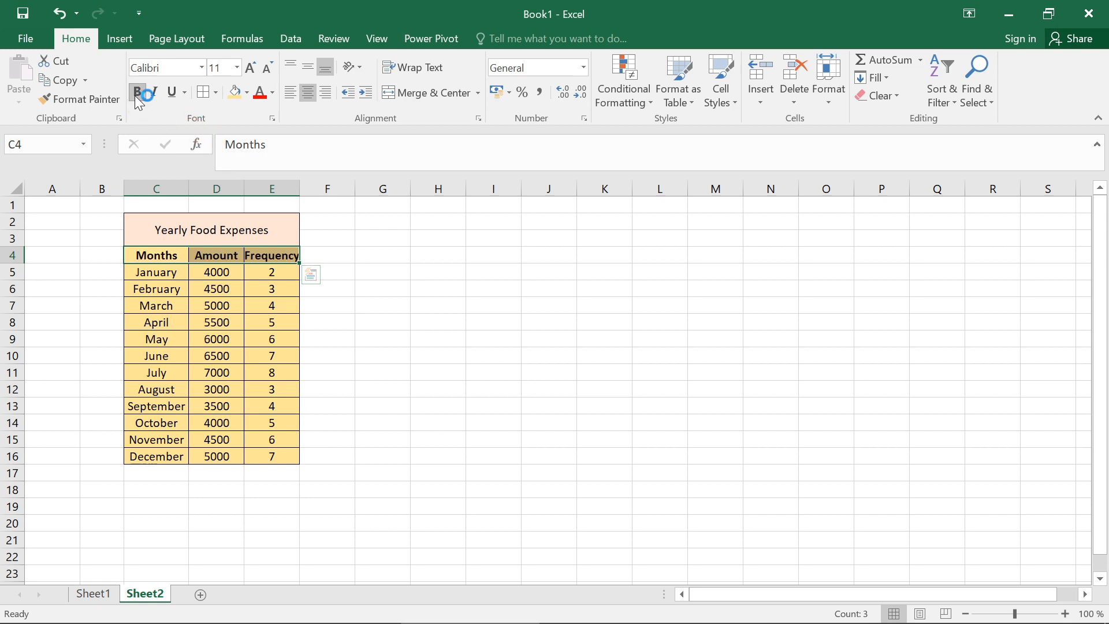
left_click(427, 370)
left_click(165, 235)
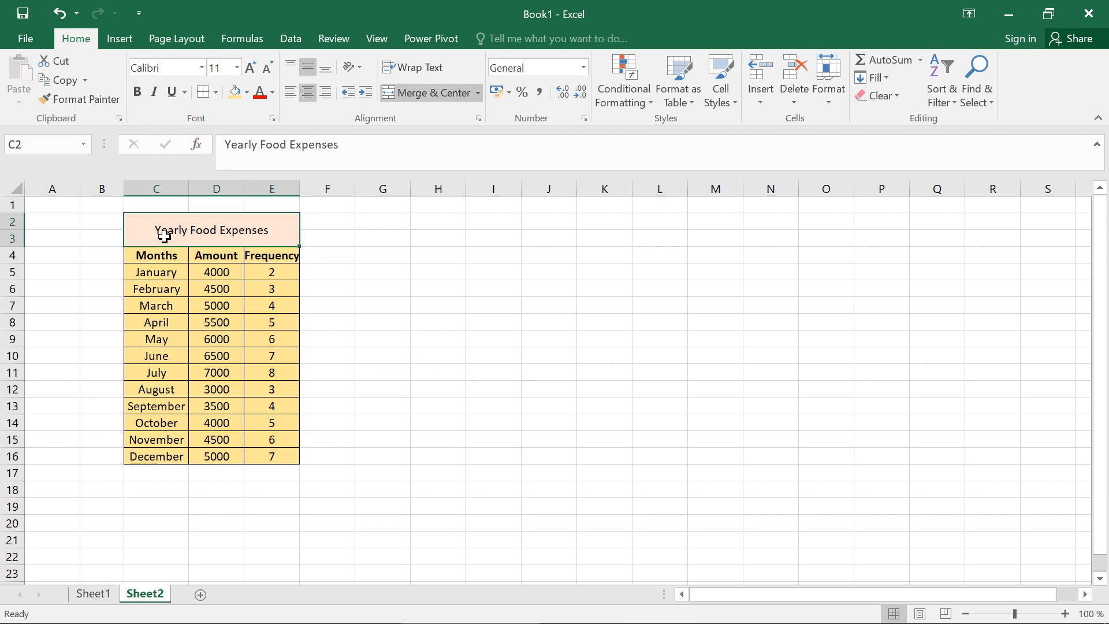
left_click(136, 92)
left_click(437, 287)
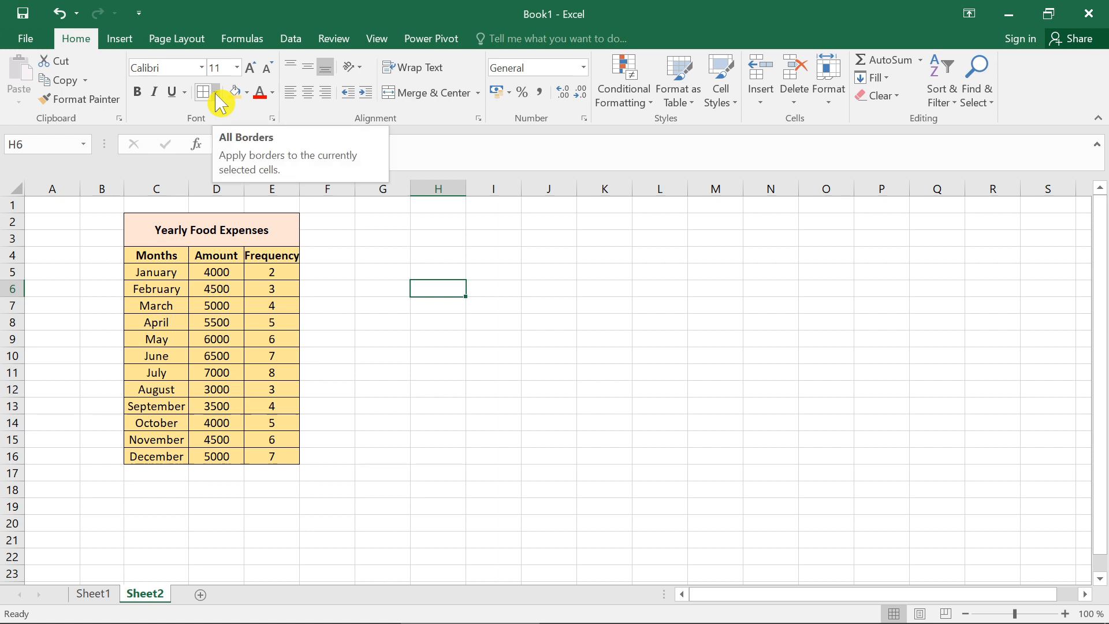
left_click_drag(376, 321, 371, 339)
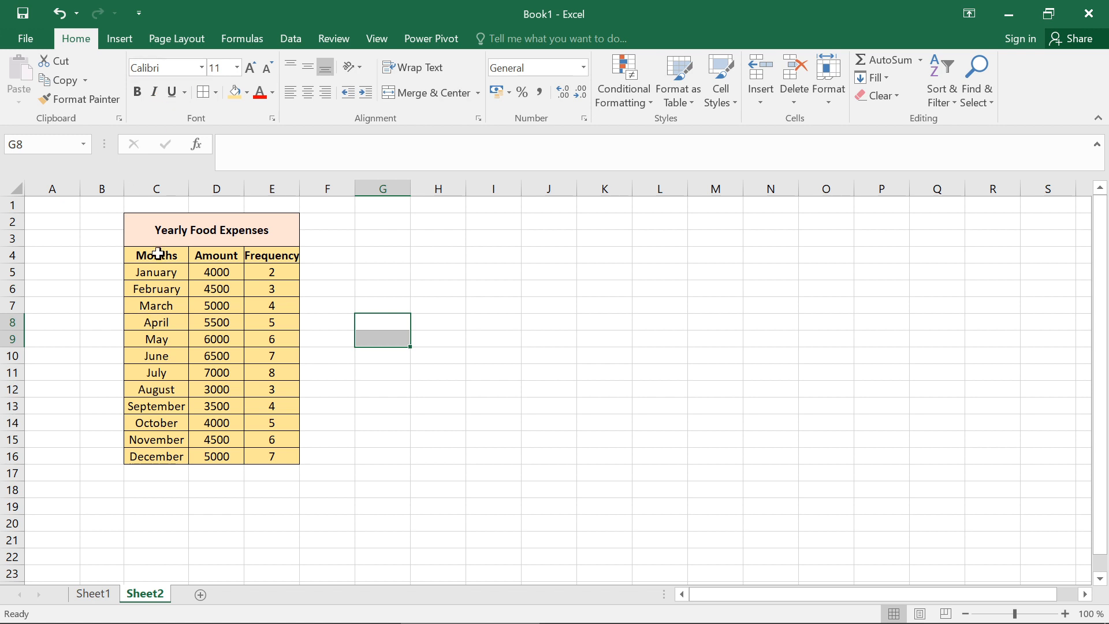
Step: Insert a 3-D pie chart based on the complete table, including its title, C2:E16
left_click(137, 258)
left_click_drag(137, 258, 261, 455)
left_click_drag(139, 226, 223, 456)
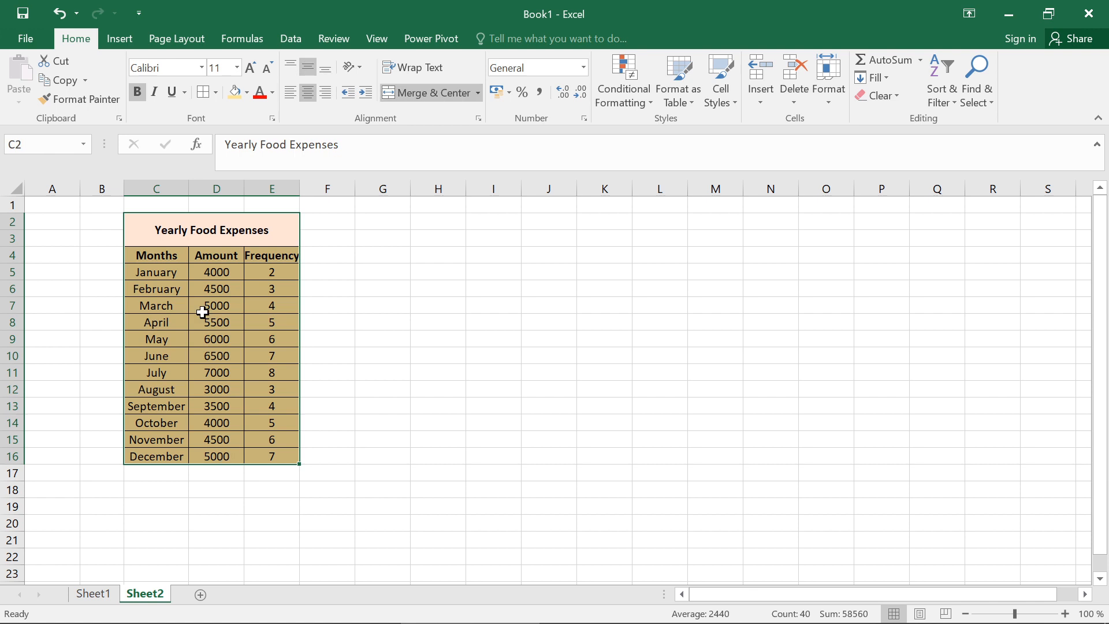
left_click(120, 41)
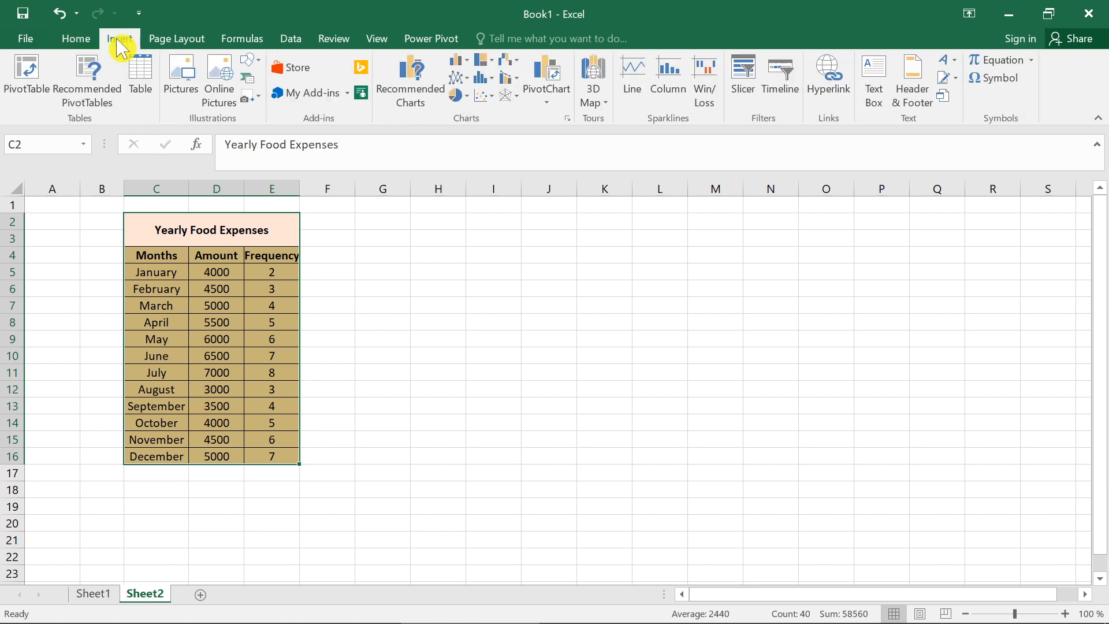
left_click(462, 97)
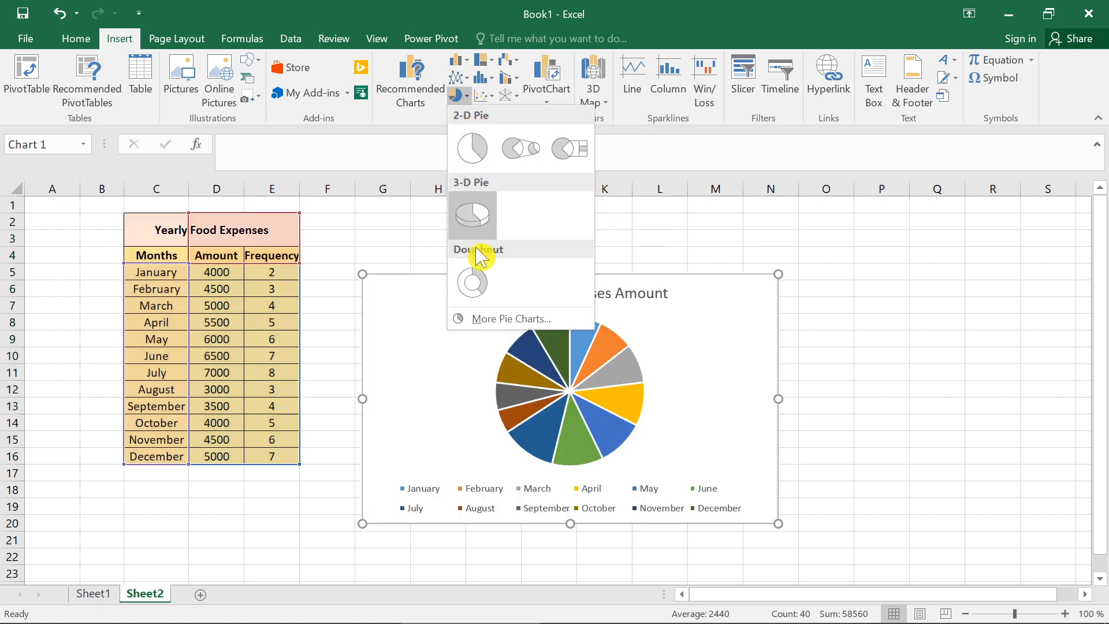
left_click(479, 222)
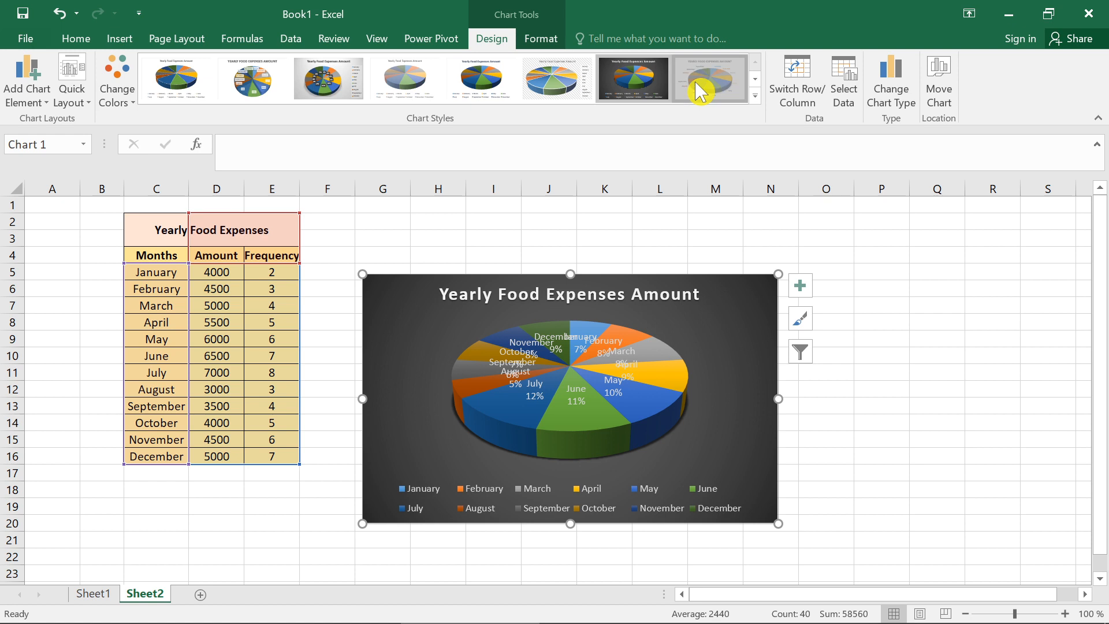
Step: Move the pie chart away from the table, so it sits over columns M to S near row 1
left_click(911, 321)
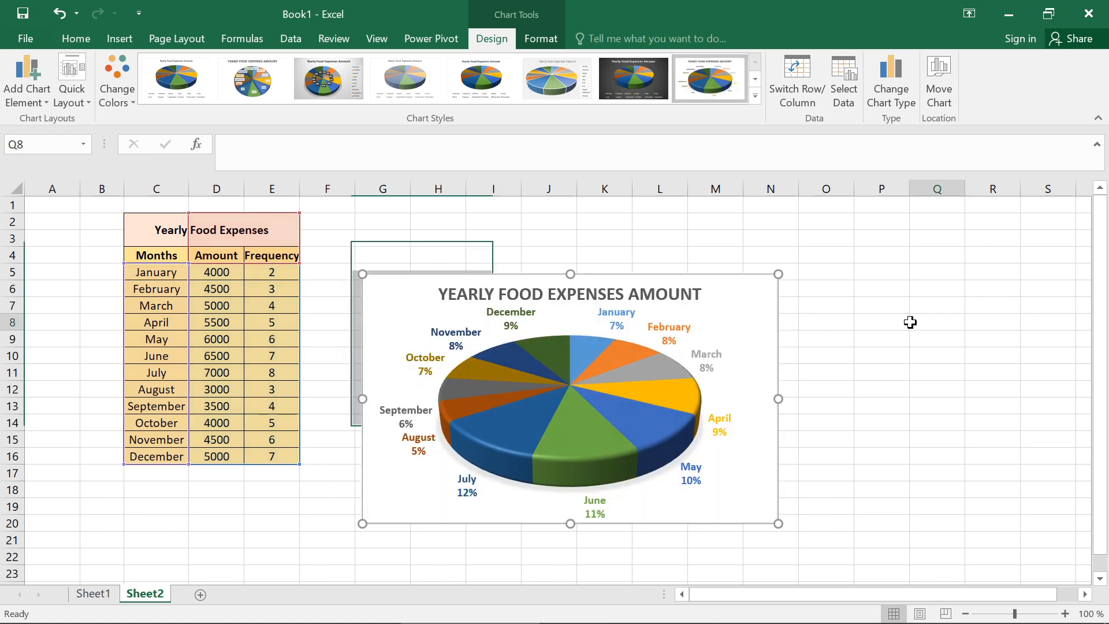
left_click_drag(762, 339, 1064, 259)
left_click(698, 471)
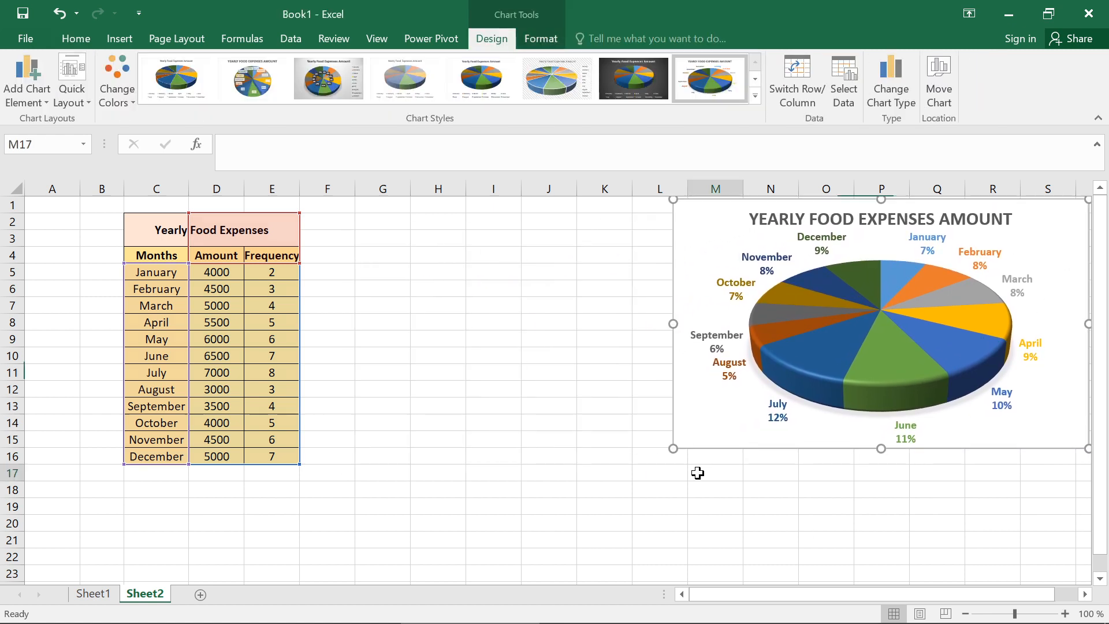
Step: Insert a 3-D clustered column chart based on the complete table, including its title, C2:E16
left_click_drag(145, 225, 209, 457)
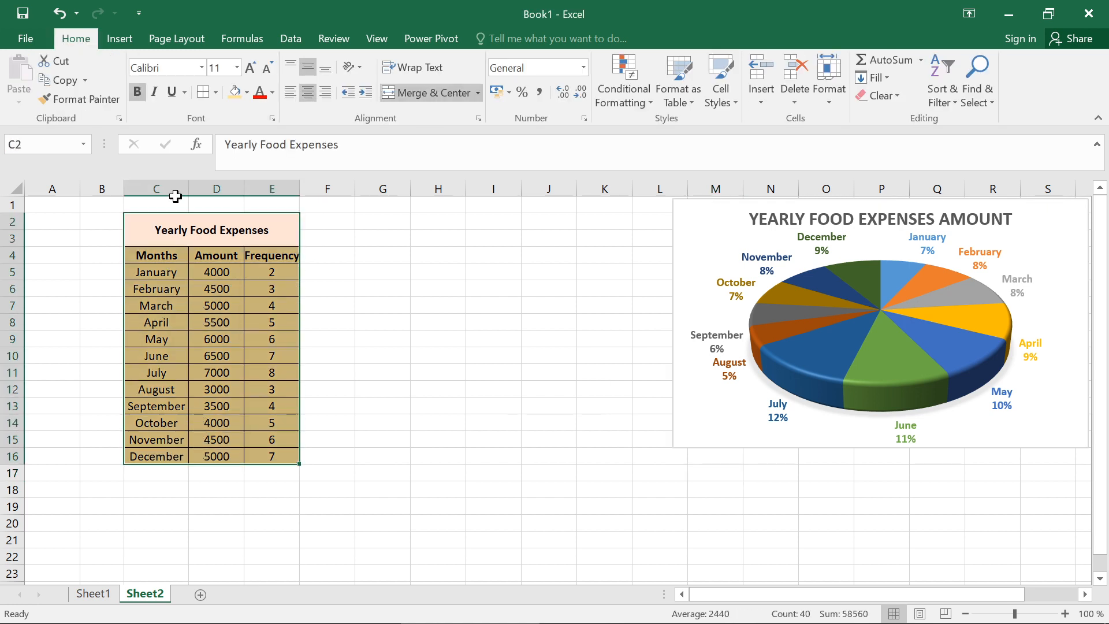
left_click(128, 39)
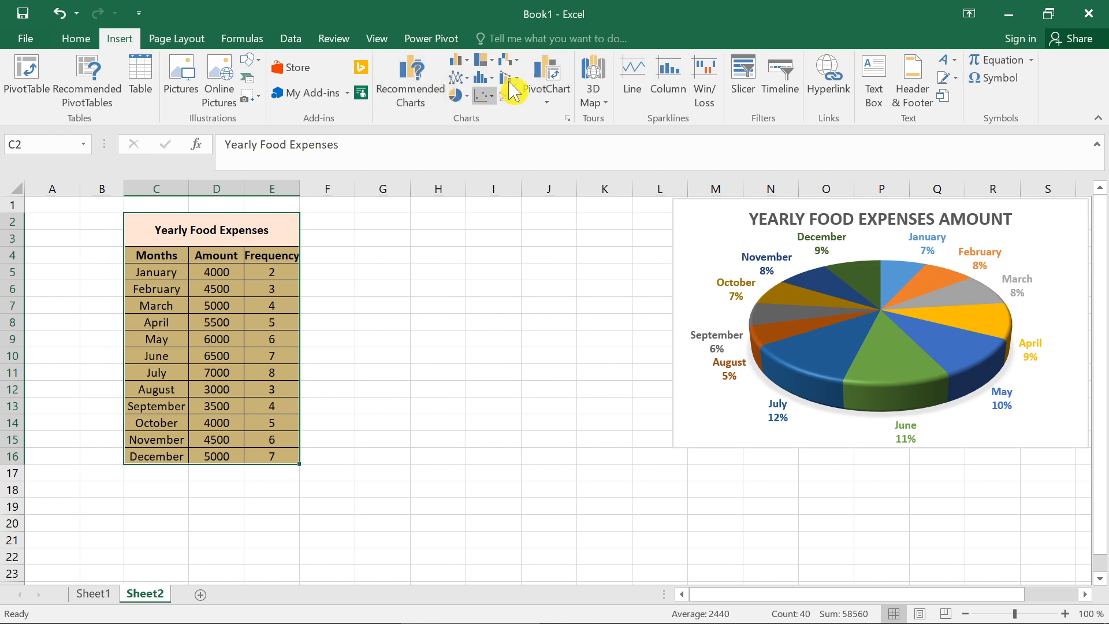
left_click(469, 63)
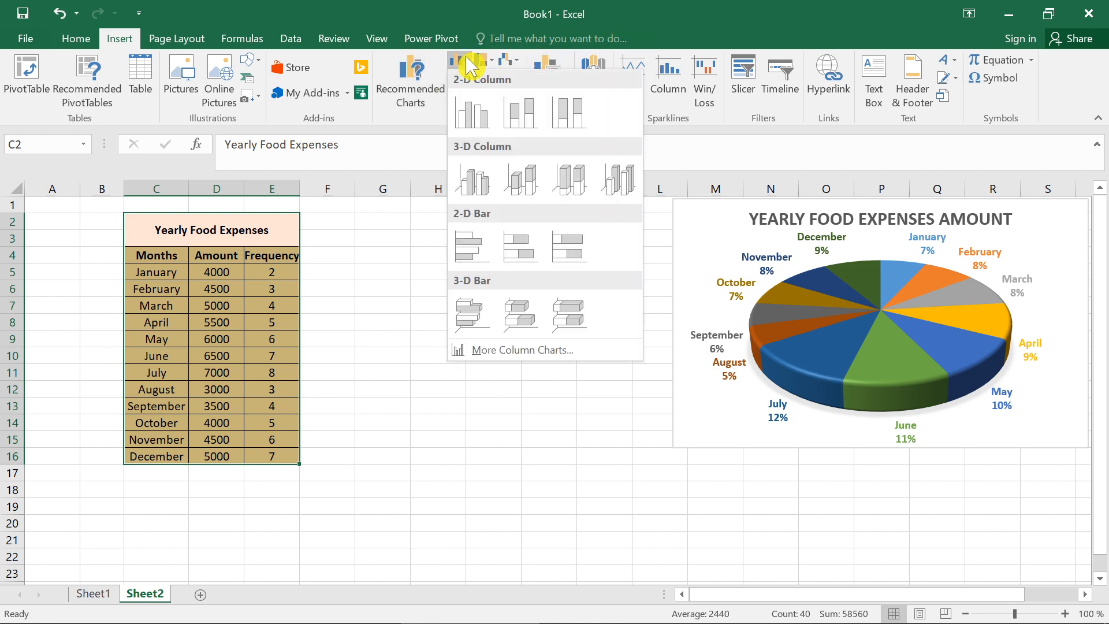
left_click(494, 186)
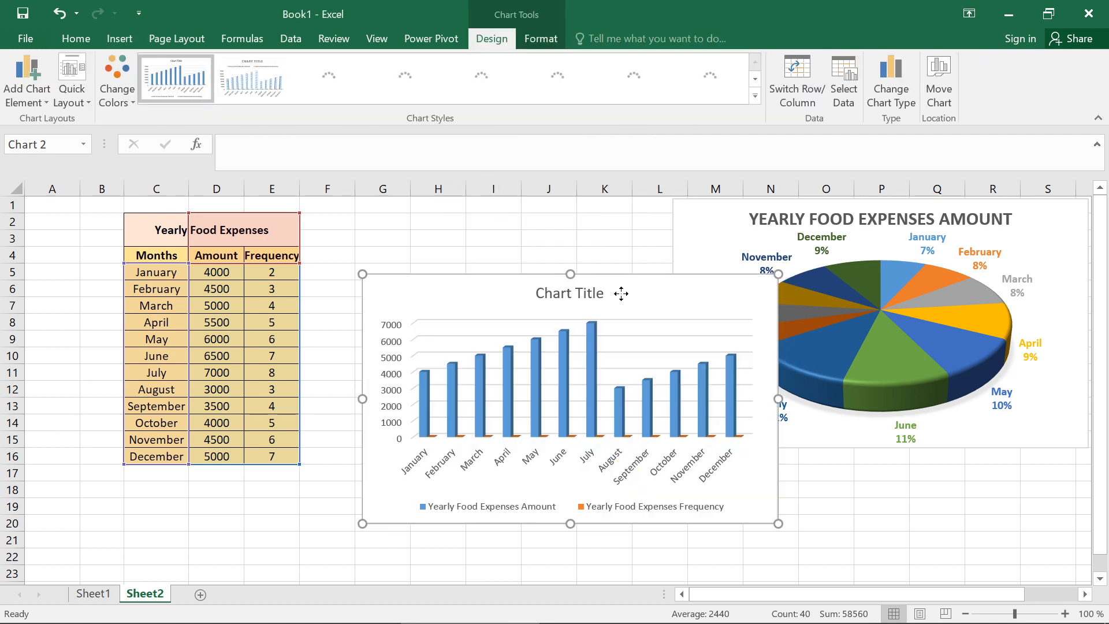
Step: Move the column chart directly beside the table near row 1 and narrow it to end around column L
left_click_drag(621, 294, 570, 216)
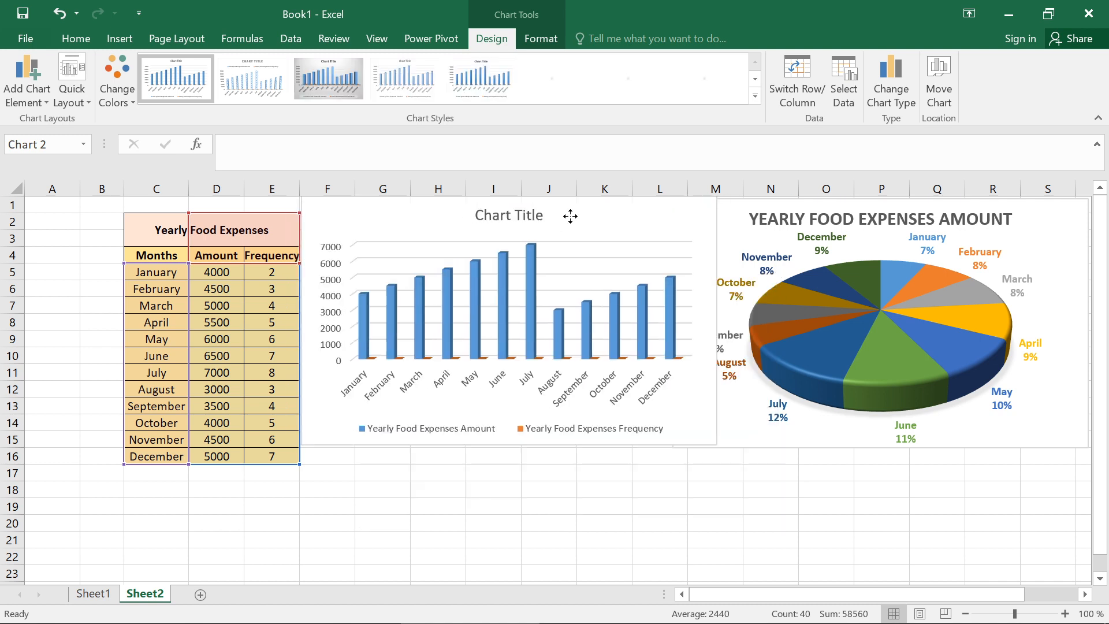
left_click_drag(569, 216, 571, 216)
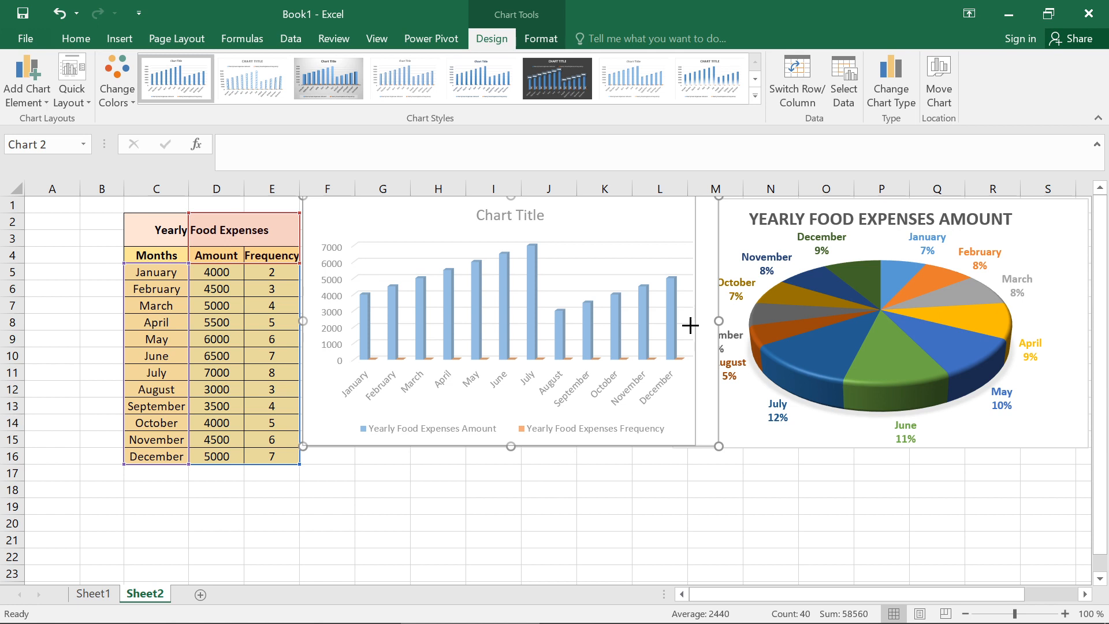
left_click_drag(690, 325, 691, 325)
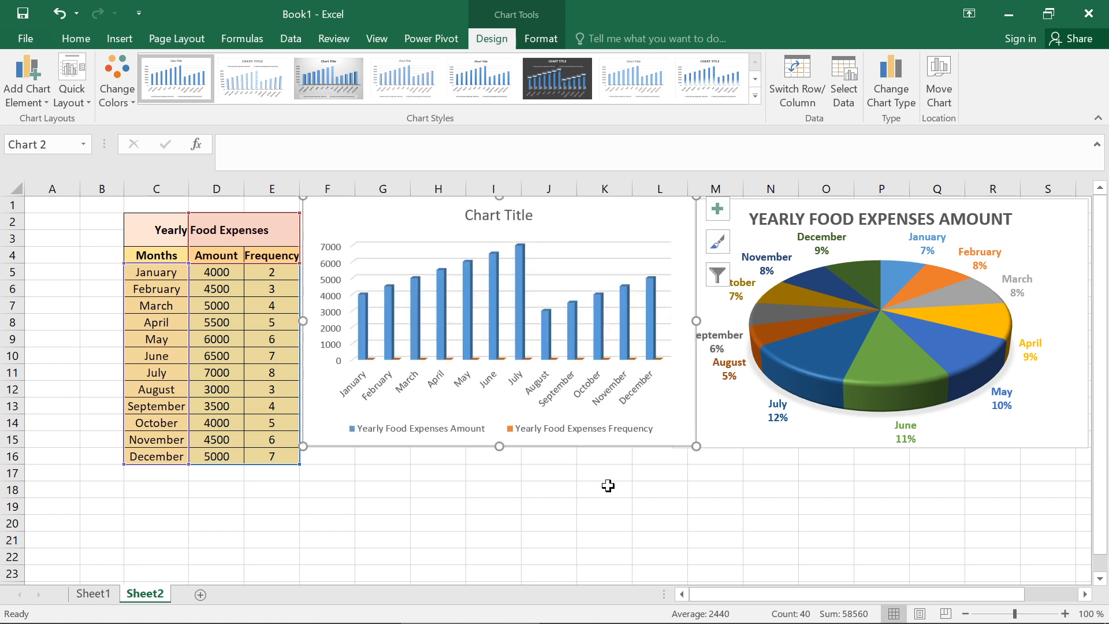
left_click(607, 485)
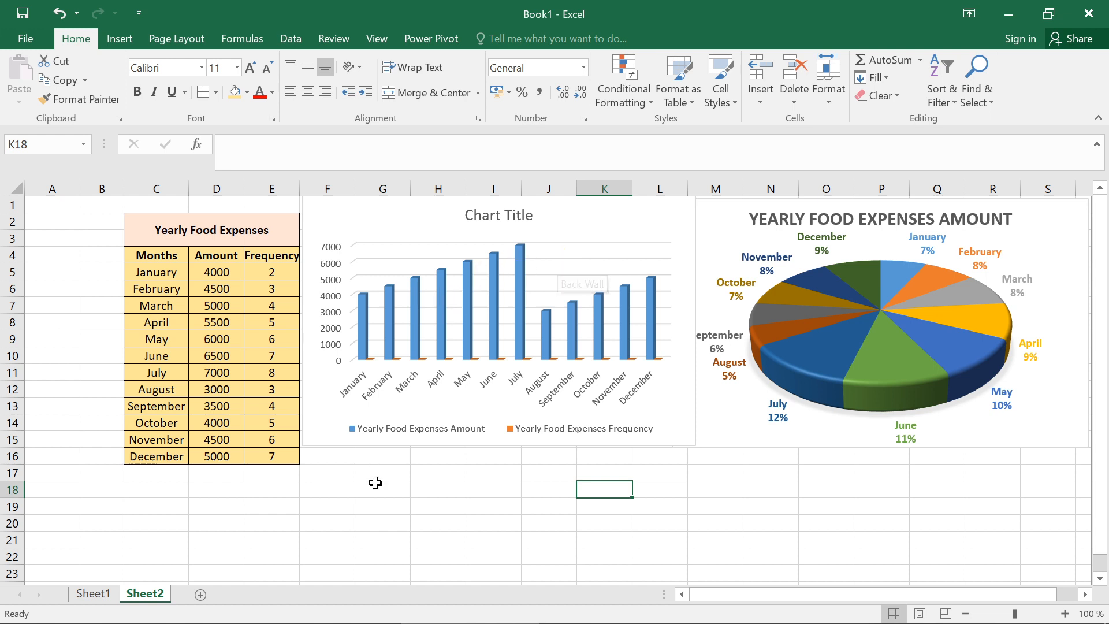
Step: Insert a 3-D bubble chart based on the complete table C2:E16
left_click(373, 504)
left_click_drag(145, 212, 217, 449)
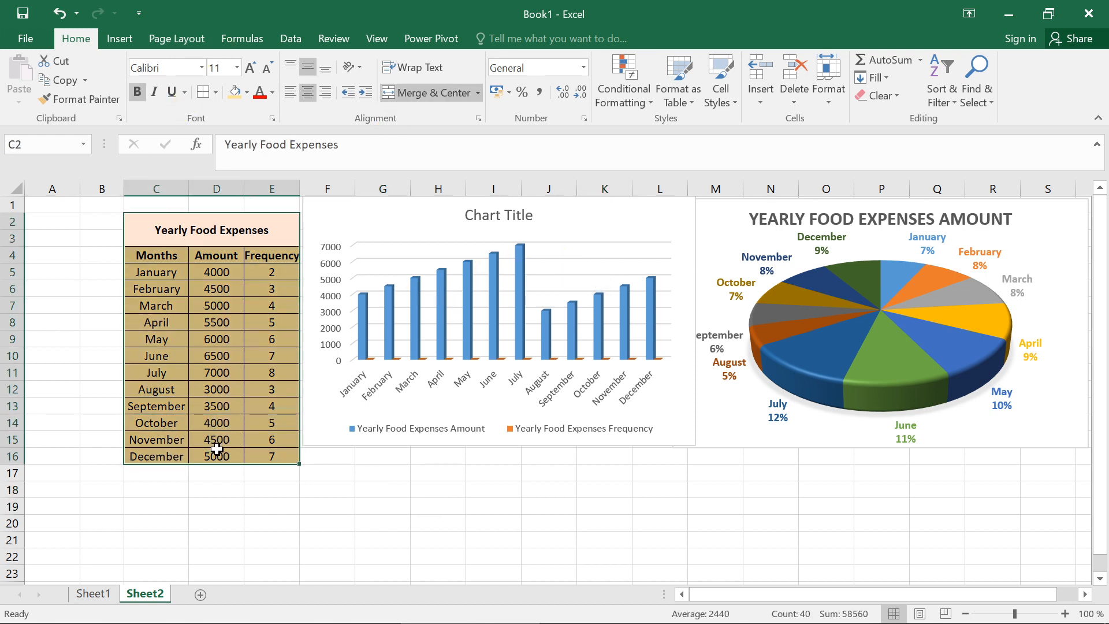
left_click(133, 49)
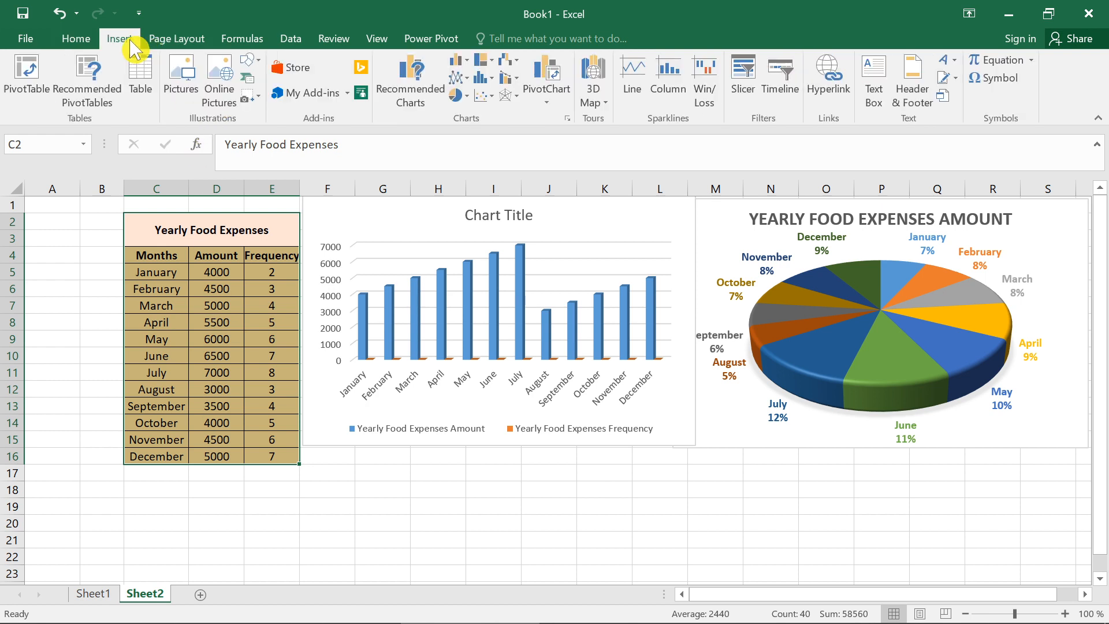
left_click(515, 68)
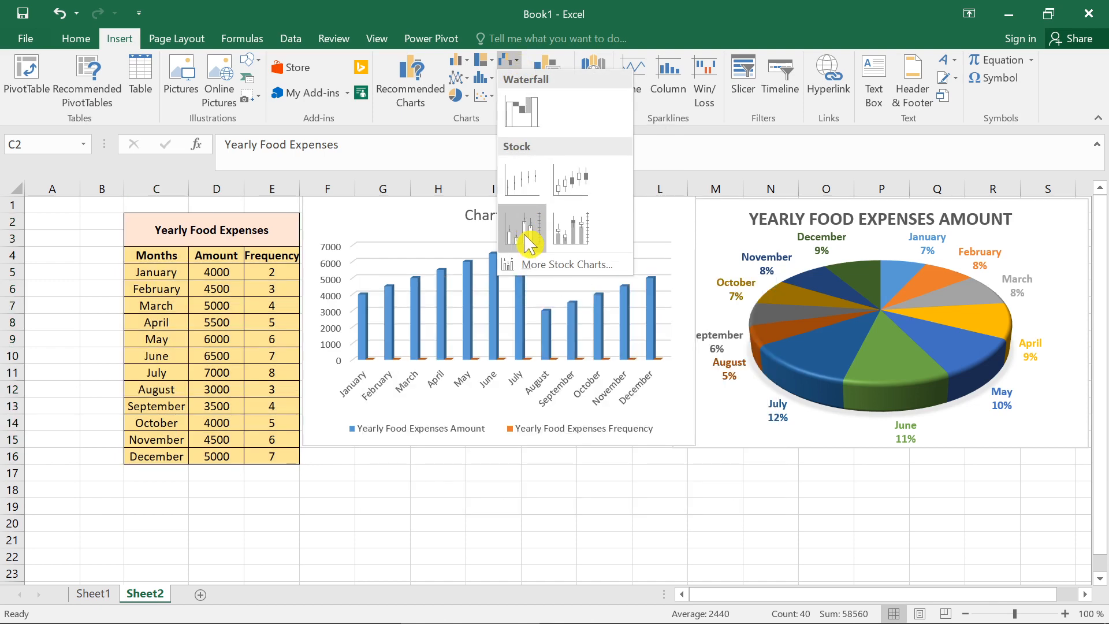
left_click(488, 65)
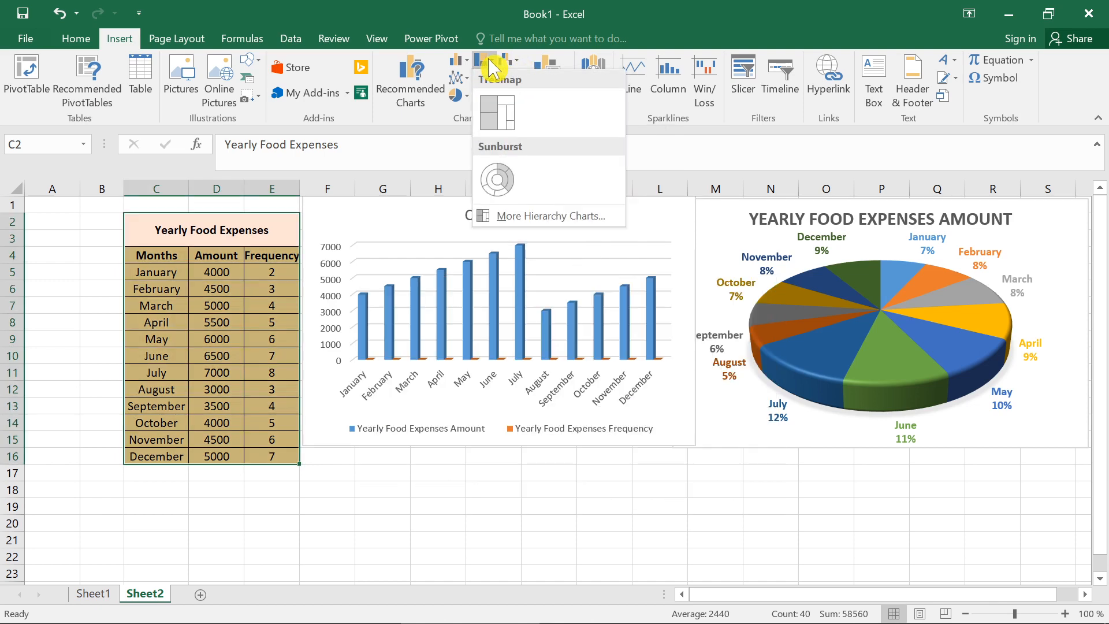
left_click(461, 61)
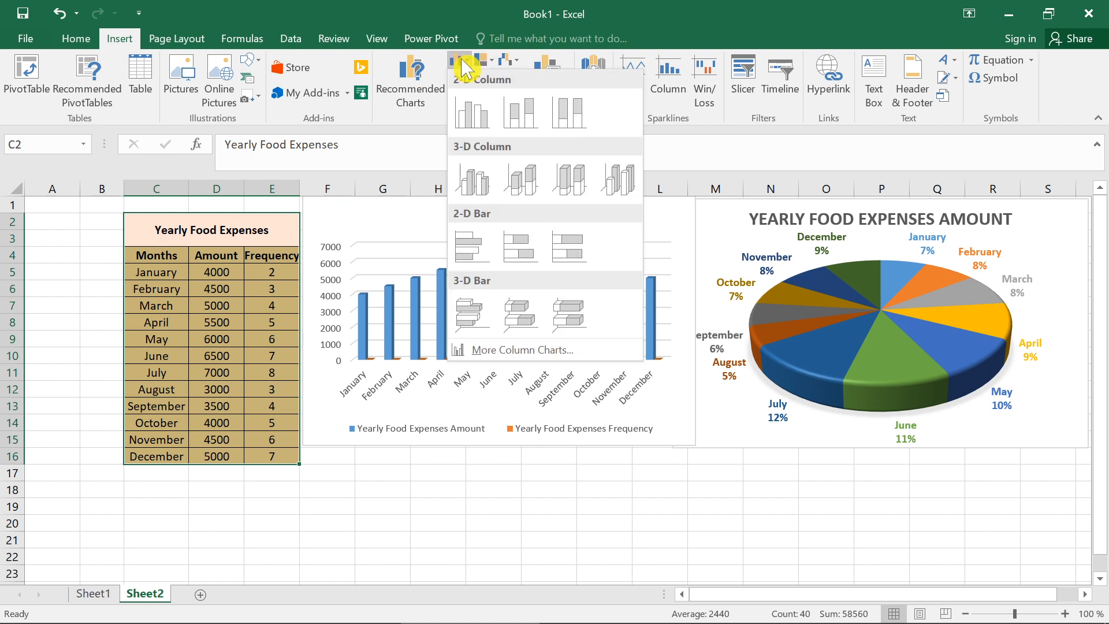
left_click(429, 115)
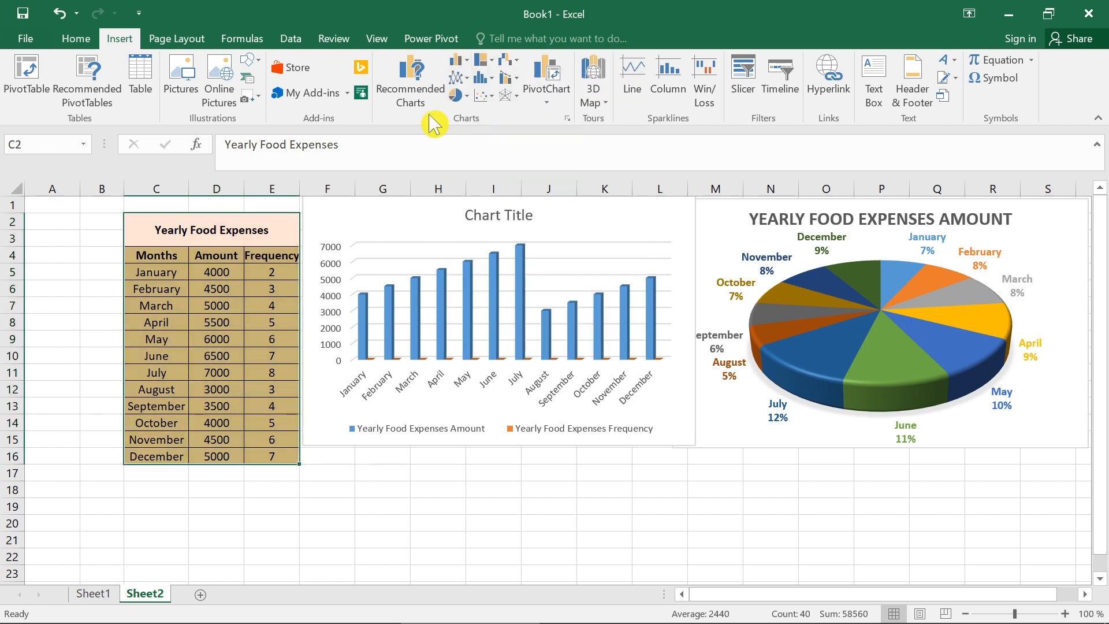
left_click(516, 77)
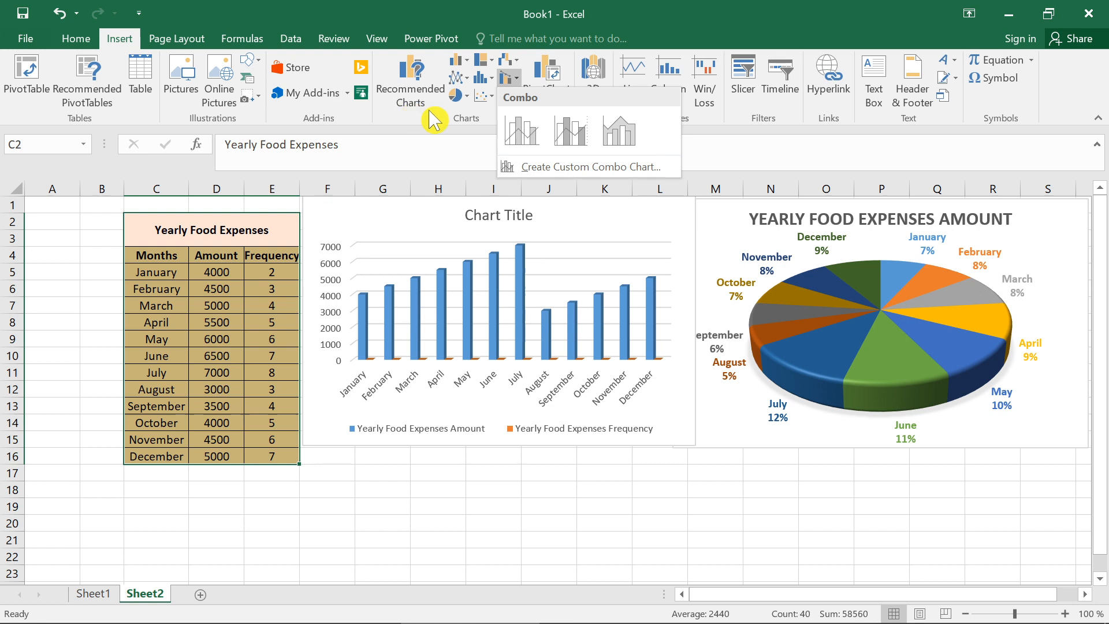
left_click(495, 110)
left_click(485, 95)
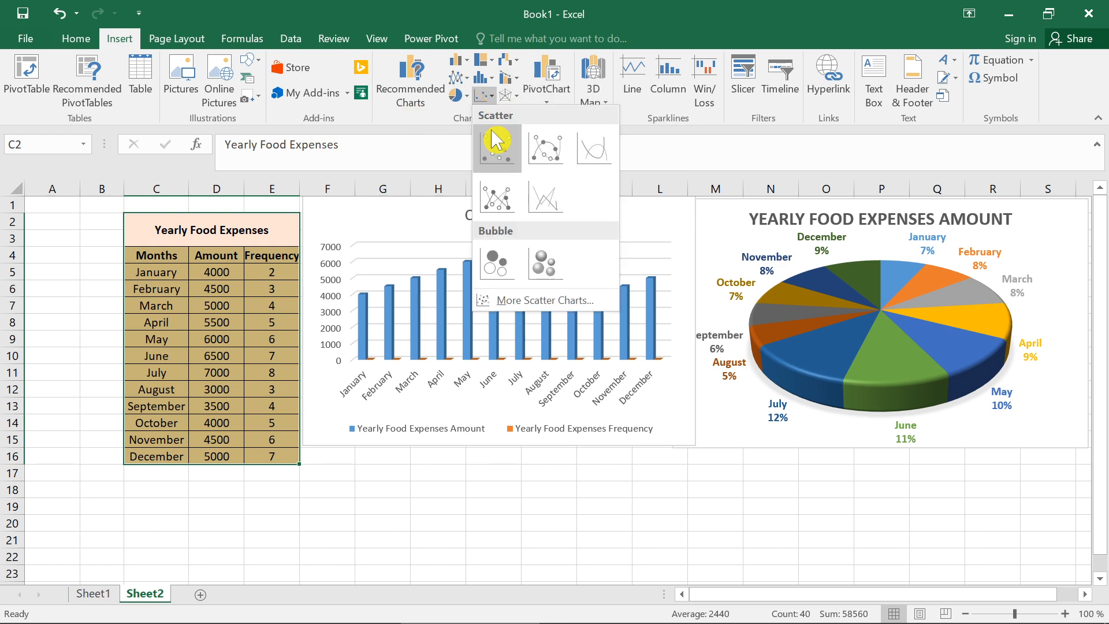
left_click(520, 266)
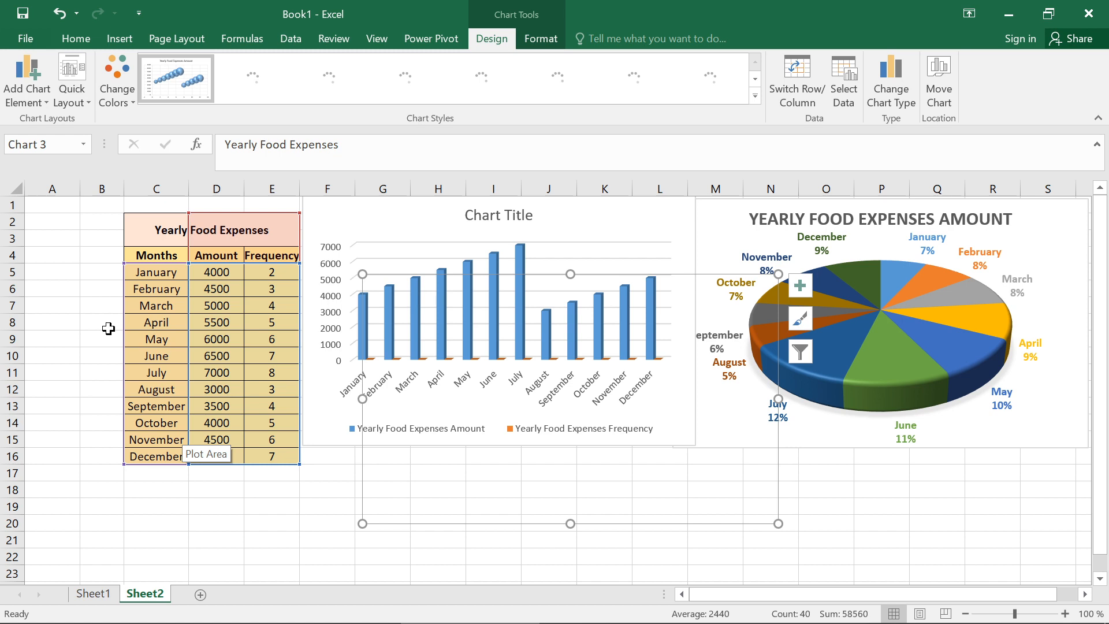
Step: Add a new worksheet between Sheet1 and Sheet2 and open it
left_click(93, 594)
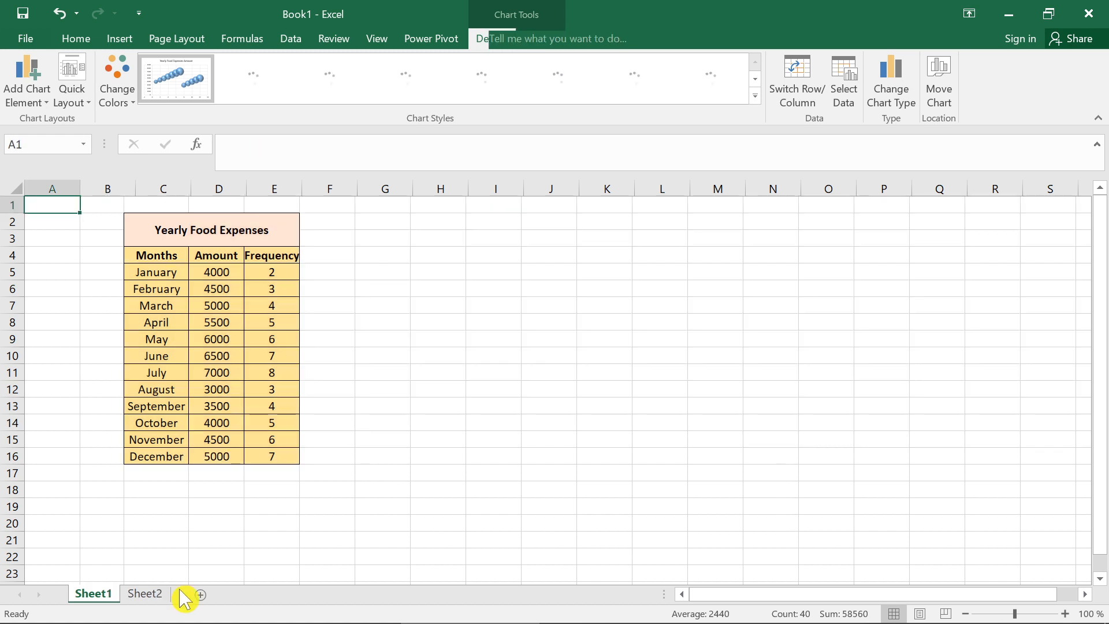
left_click(219, 504)
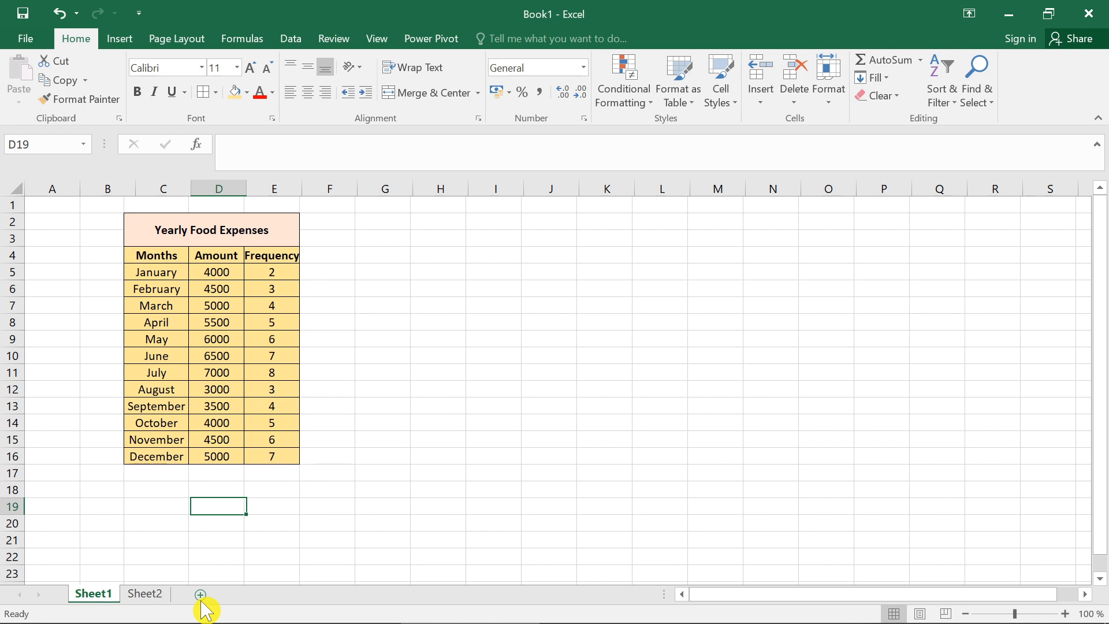
left_click(200, 595)
left_click(196, 594)
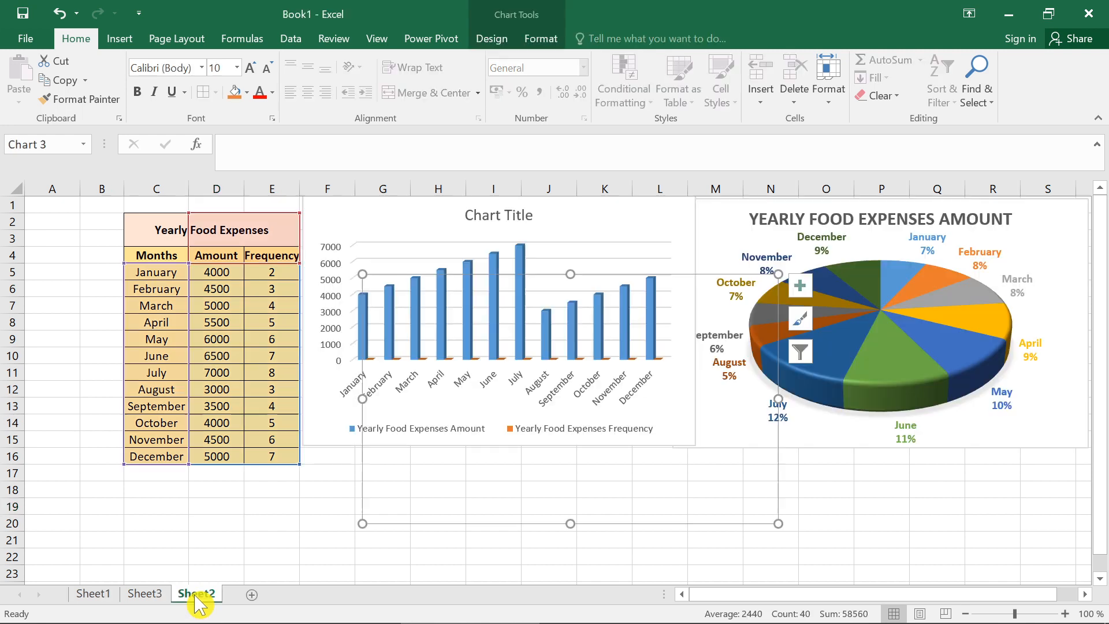
left_click(144, 593)
left_click(173, 423)
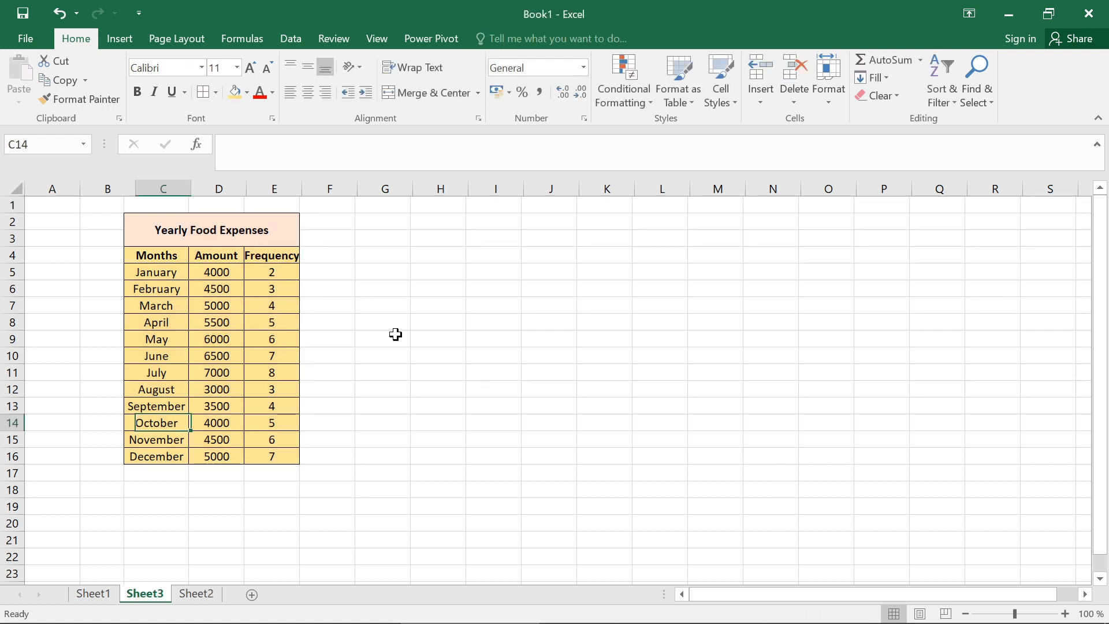
Step: Enter the heading Students Name in cell G3 and try to widen column G to fit it
left_click(454, 306)
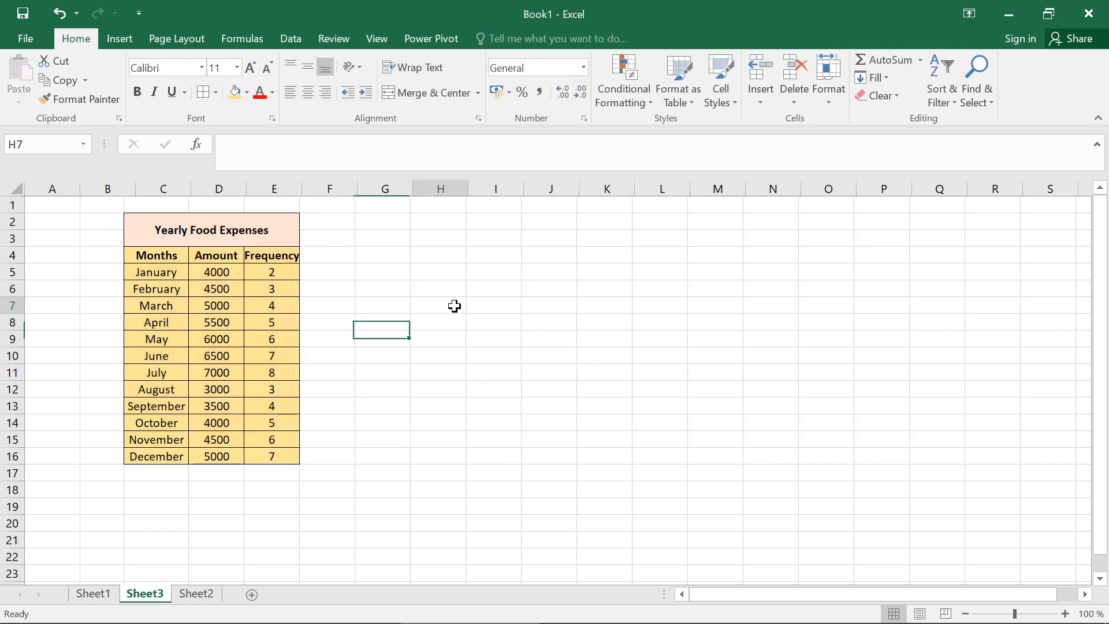
left_click(443, 238)
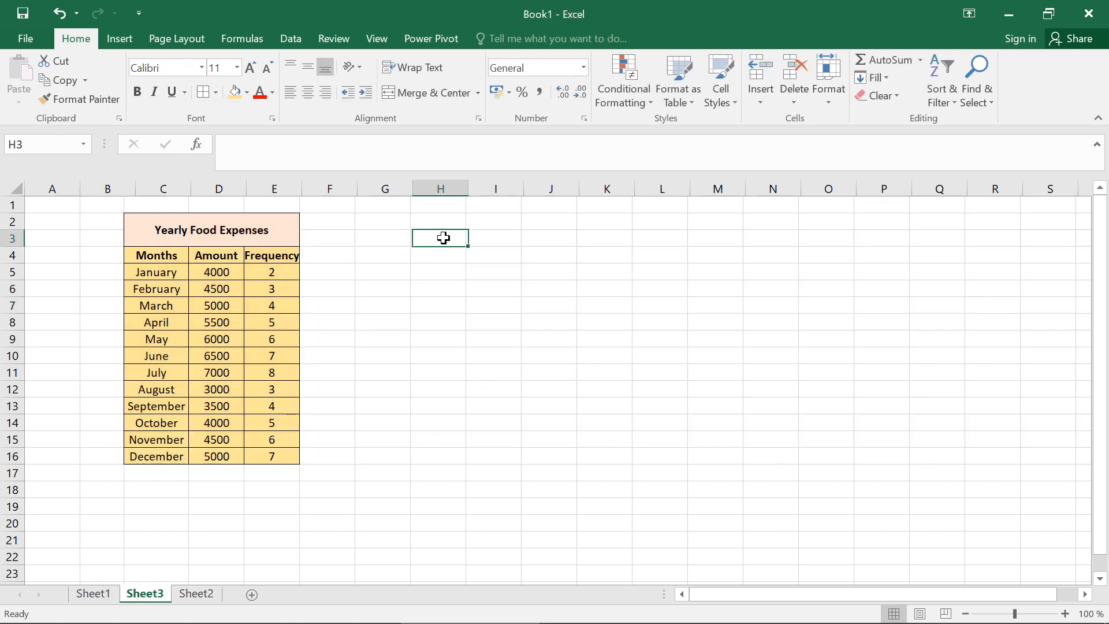
left_click(394, 238)
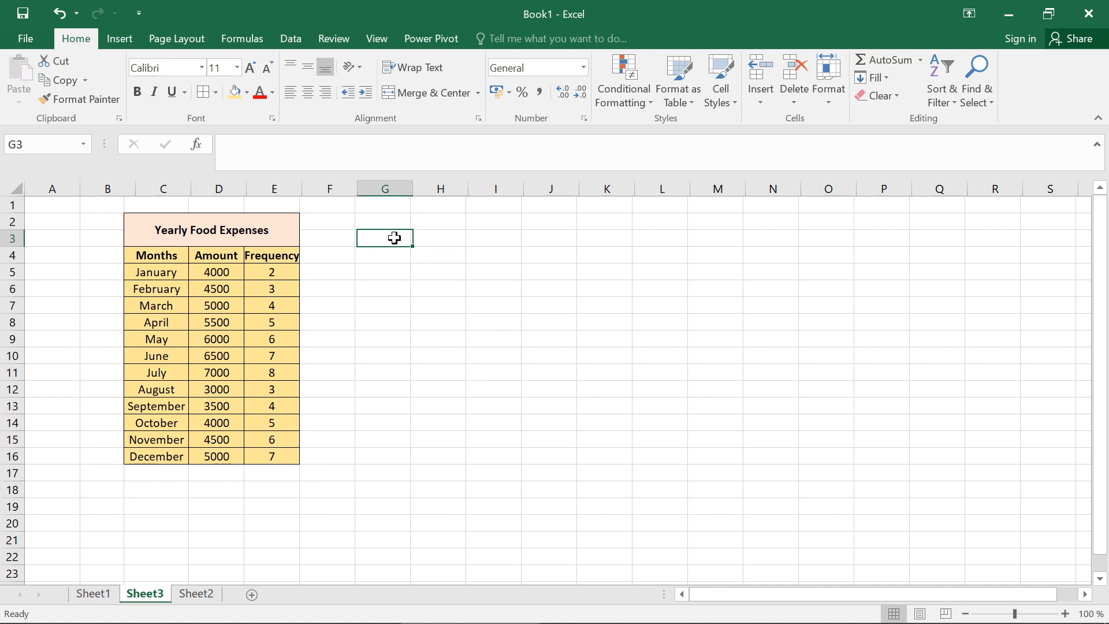
type("z")
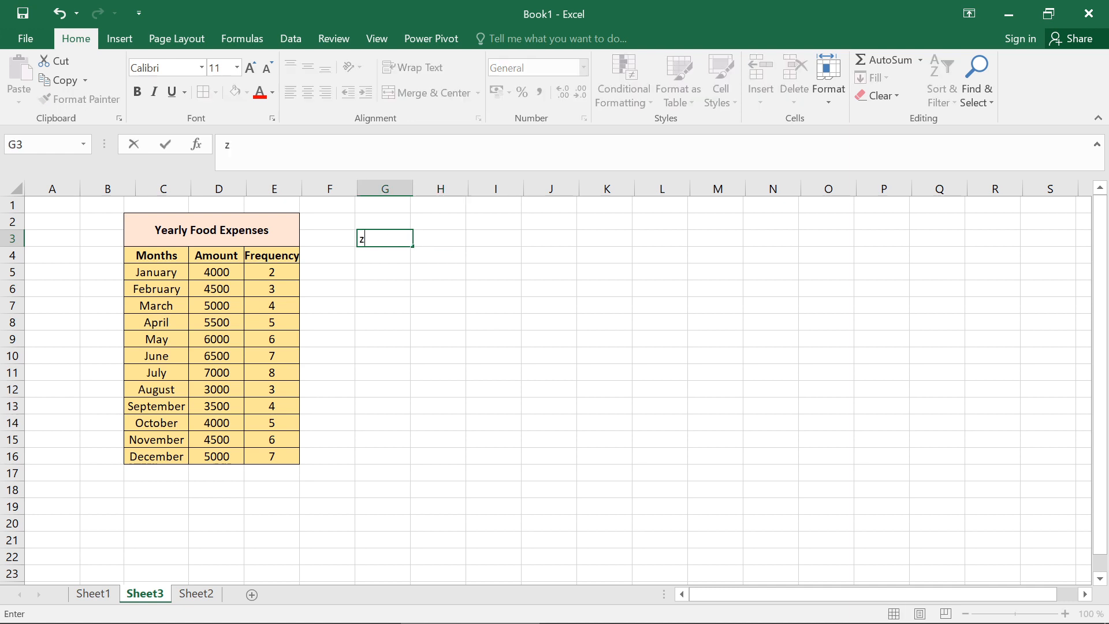
key("BackSpace")
type("Students name")
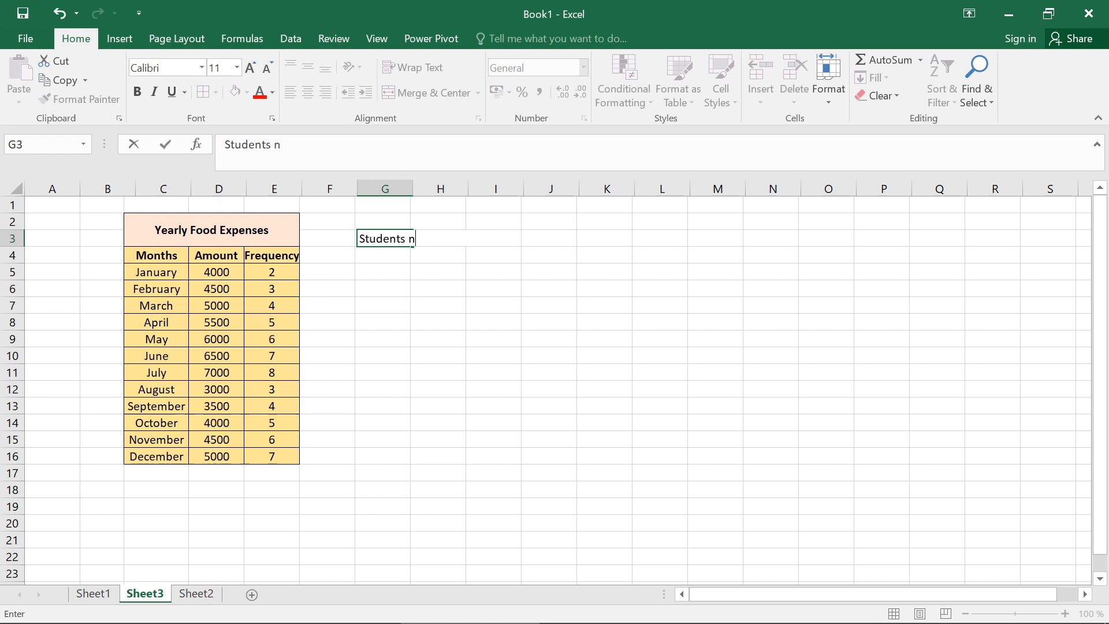
key("BackSpace")
key("BackSpace")
key("BackSpace")
type("Name")
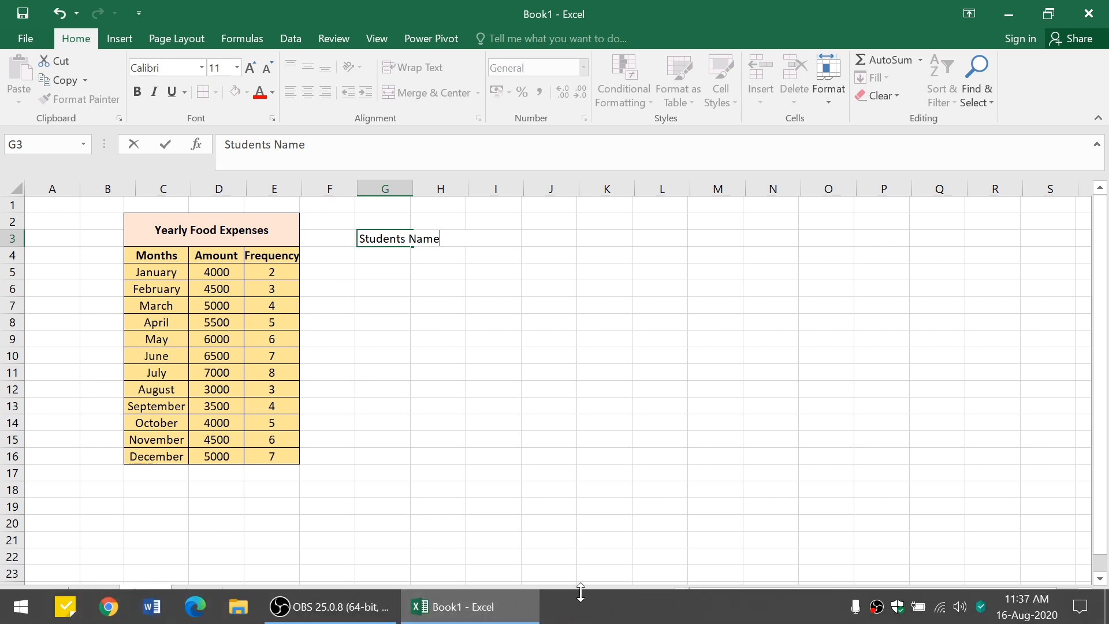
key("Return")
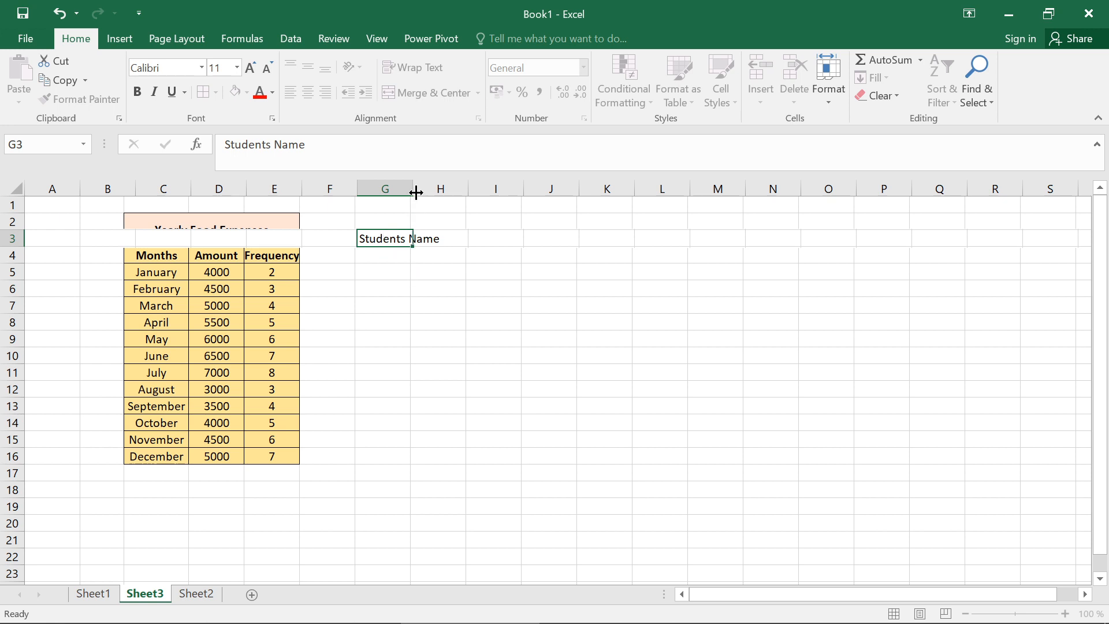
left_click_drag(413, 191, 444, 192)
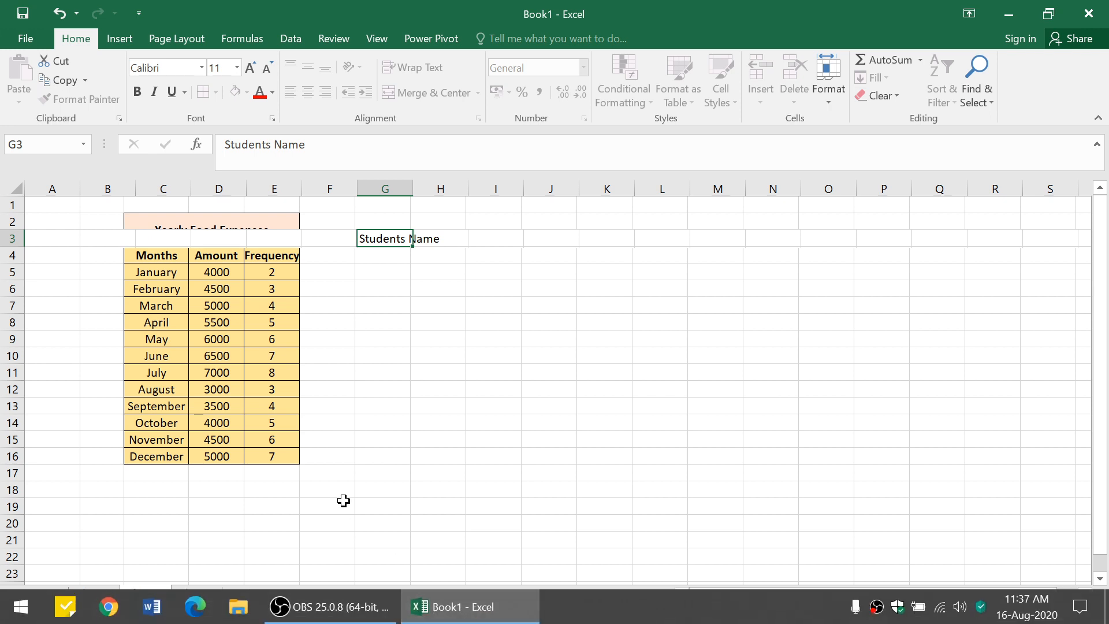
Step: End the frozen Microsoft Excel task in Task Manager and close Task Manager
mouse_move(577, 619)
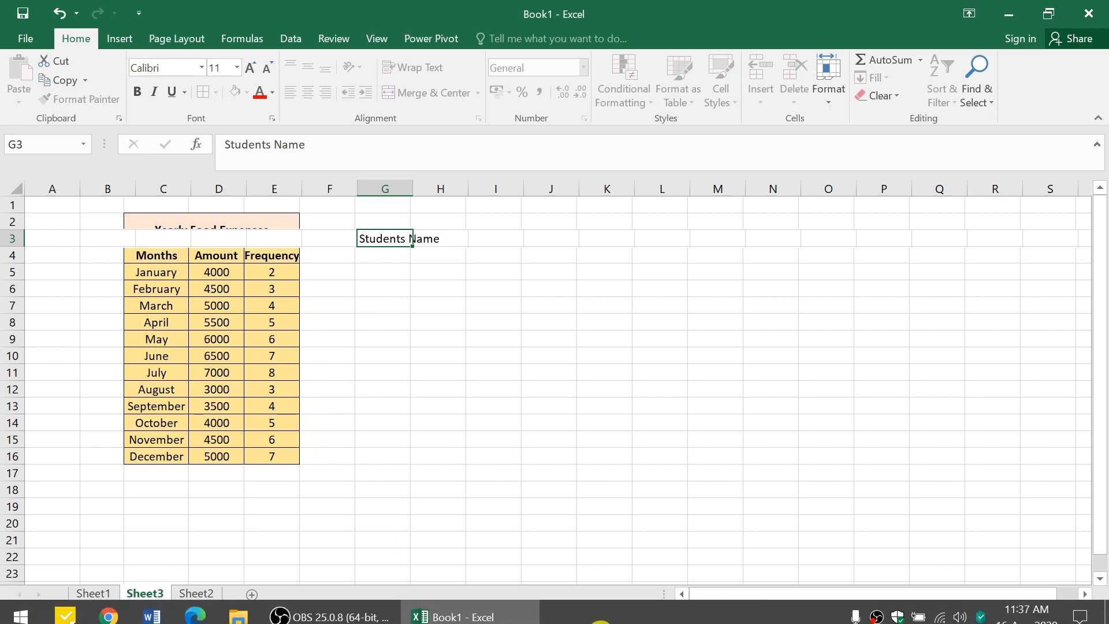
right_click(637, 612)
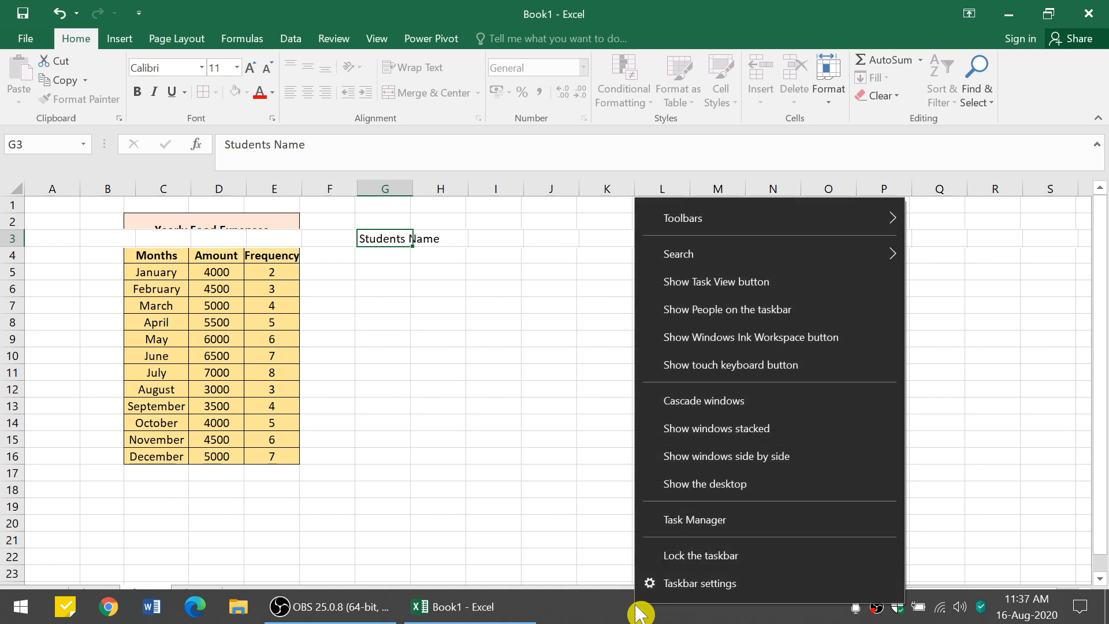
left_click(693, 523)
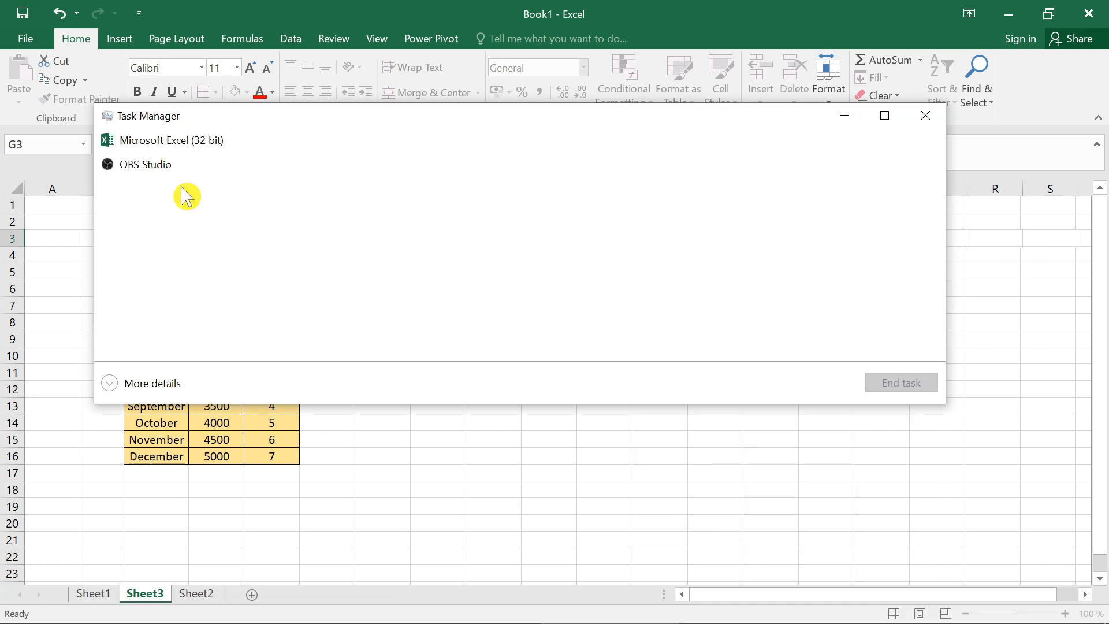
right_click(196, 147)
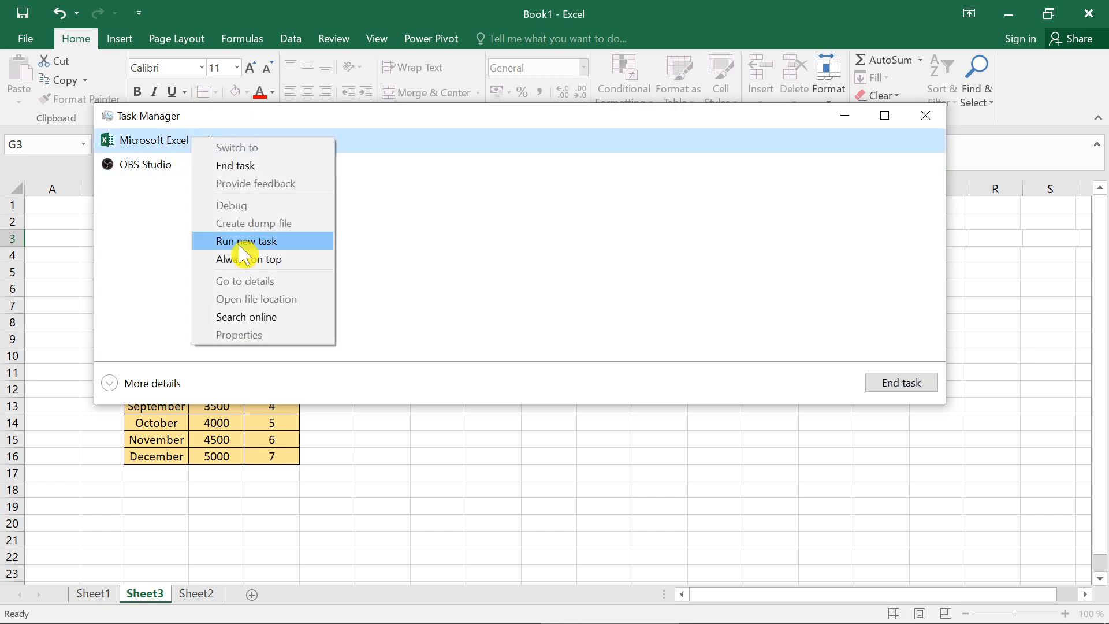
left_click(234, 167)
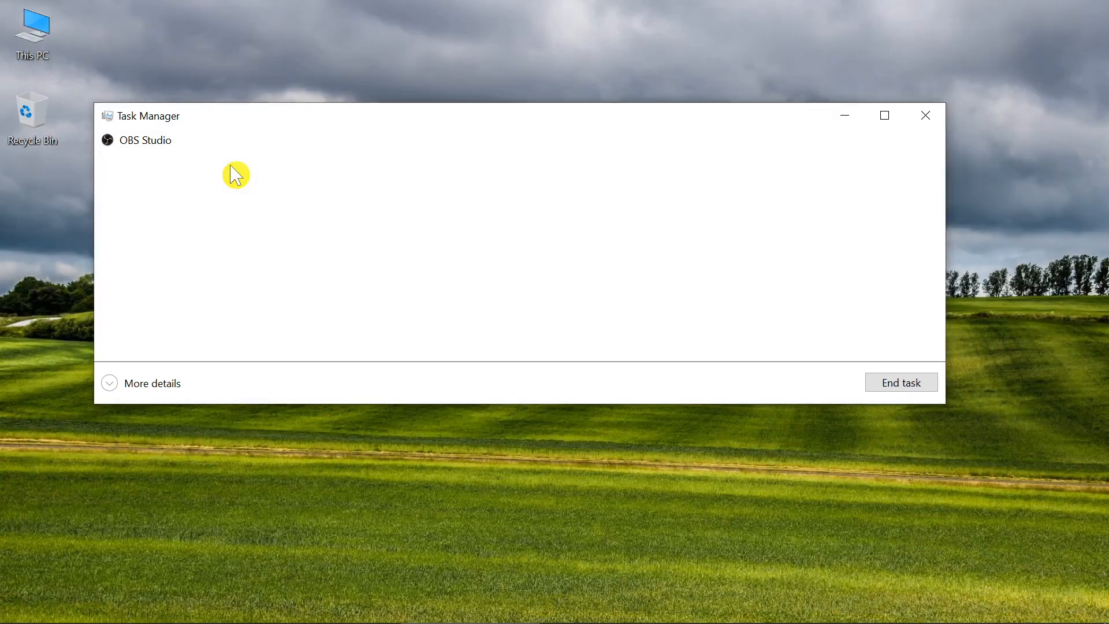
left_click(921, 115)
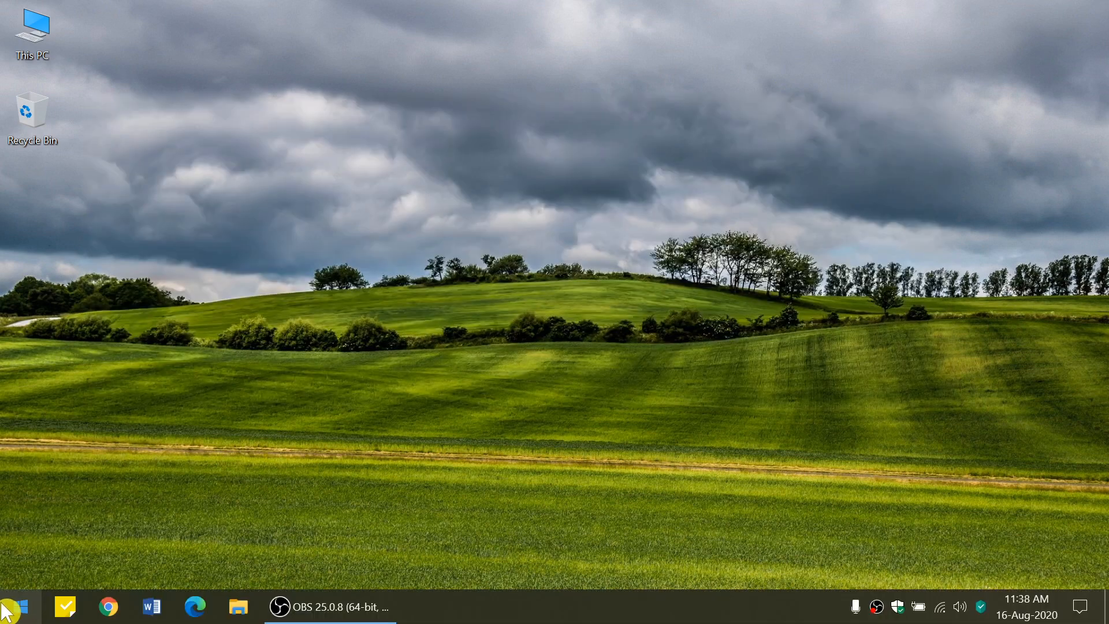
Step: Launch Excel again and create a blank workbook
left_click(10, 610)
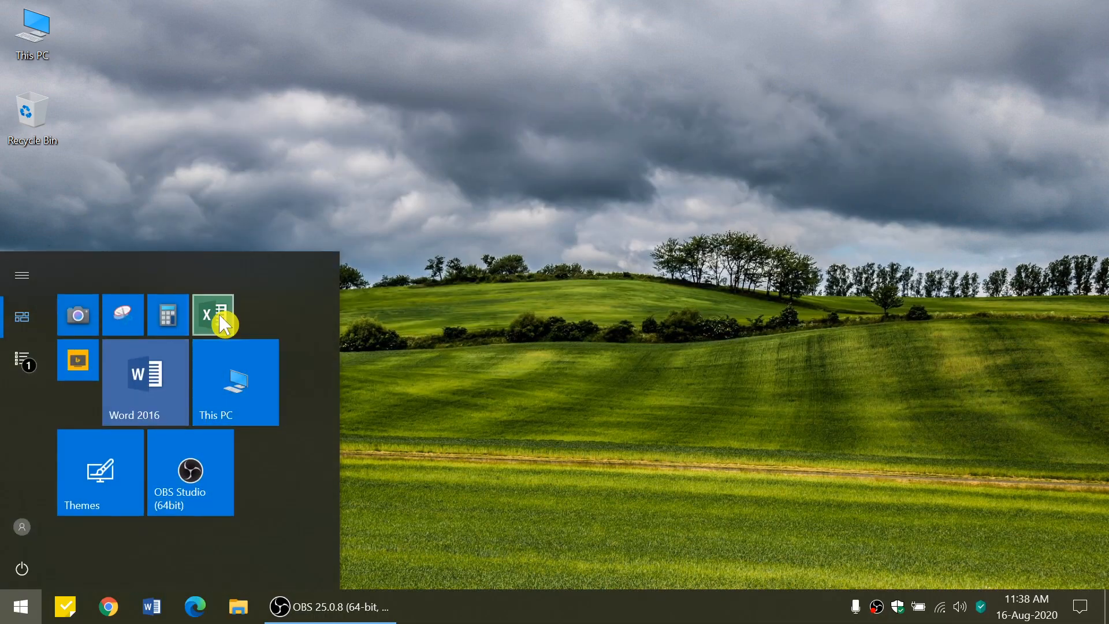
left_click(223, 324)
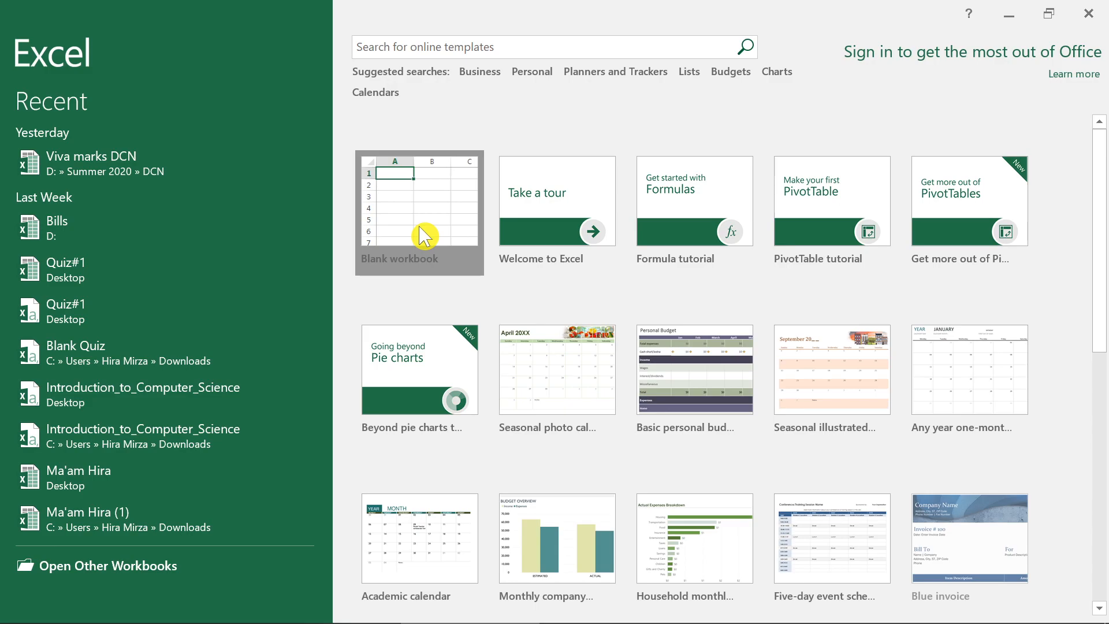
left_click(423, 236)
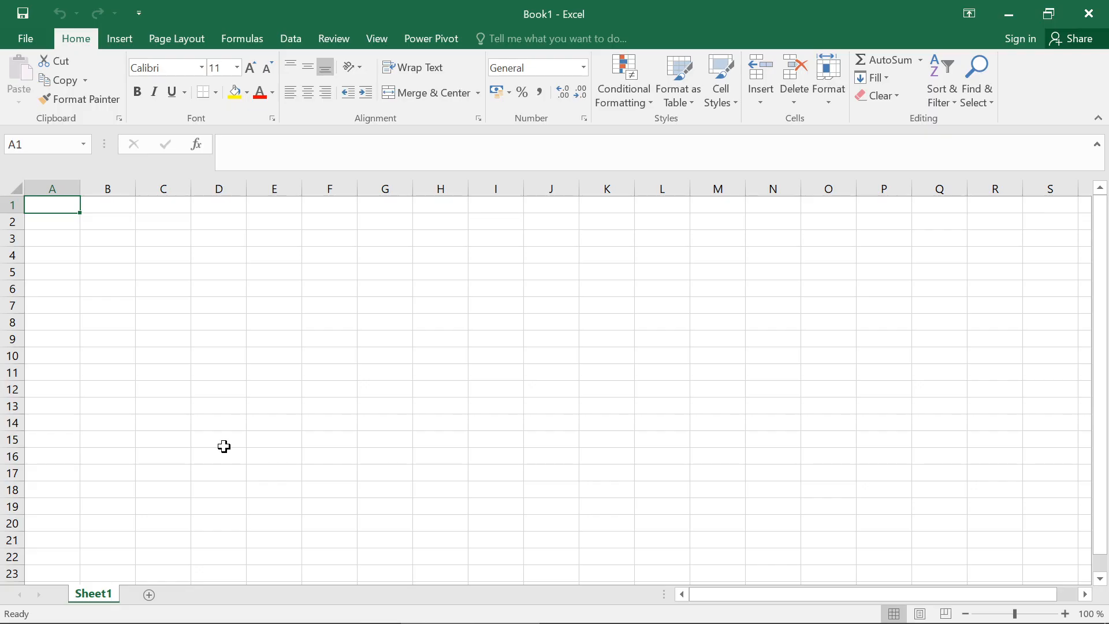
Step: Enter the title "Studetns Grade Sheet" in cell A2 of the blank sheet
left_click(65, 228)
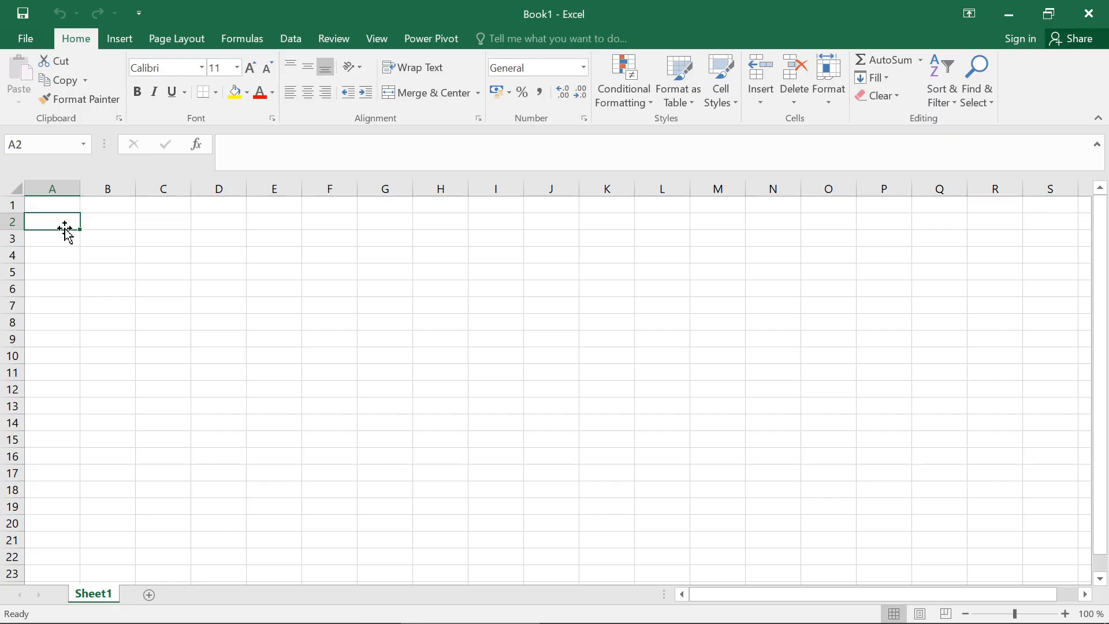
type("Stud")
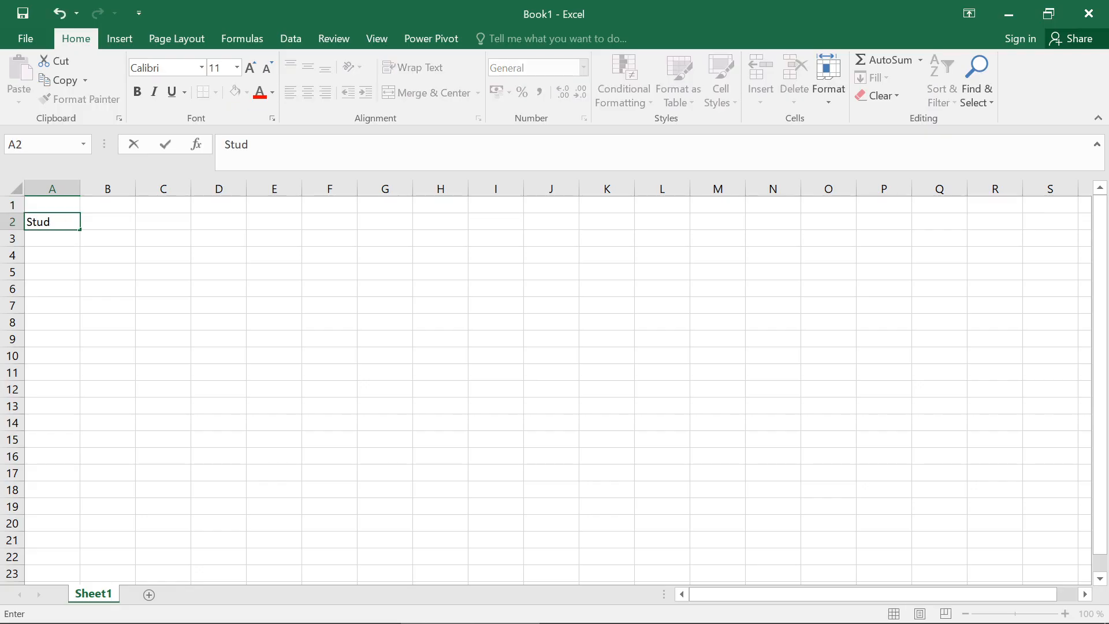
type("etns Grade Sheet")
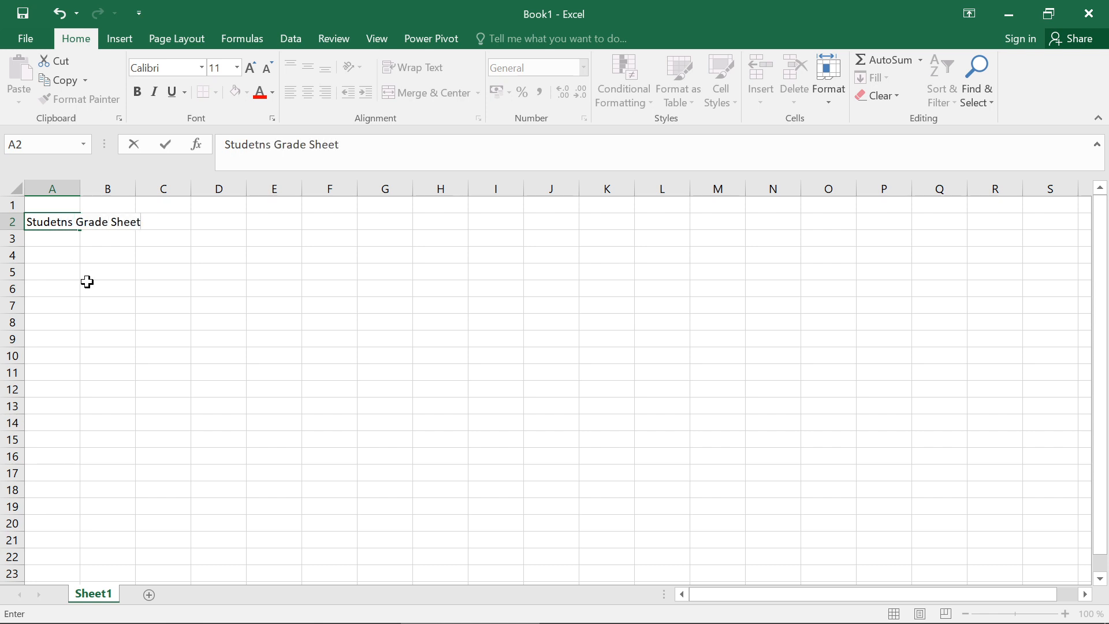
left_click(86, 281)
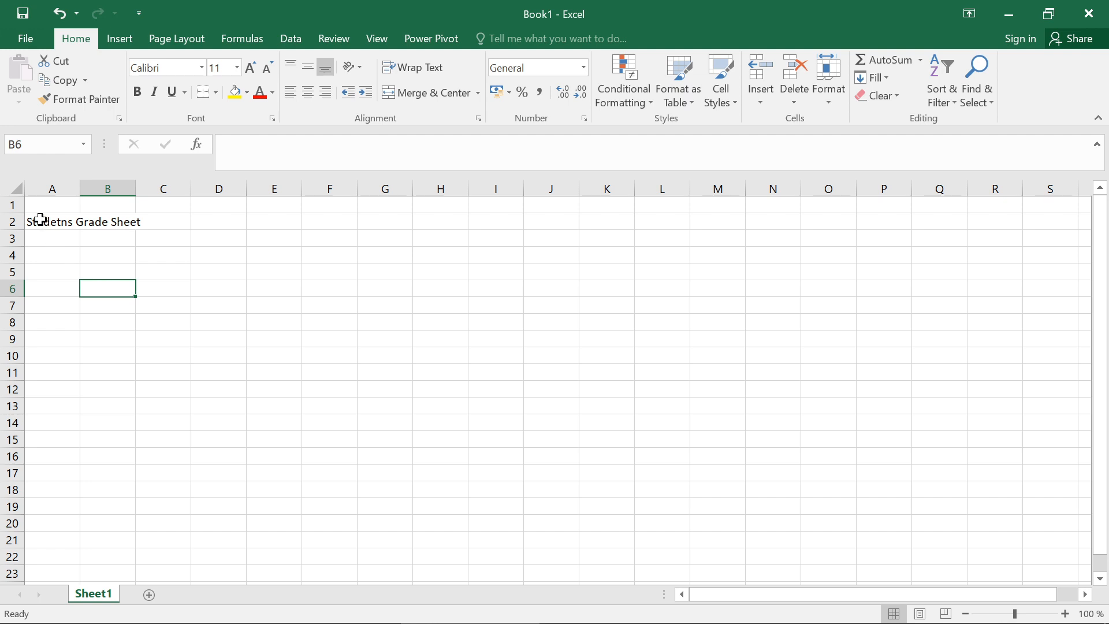
Step: Merge cells A2:C2 into one cell and center the title horizontally across it
left_click_drag(42, 220, 145, 220)
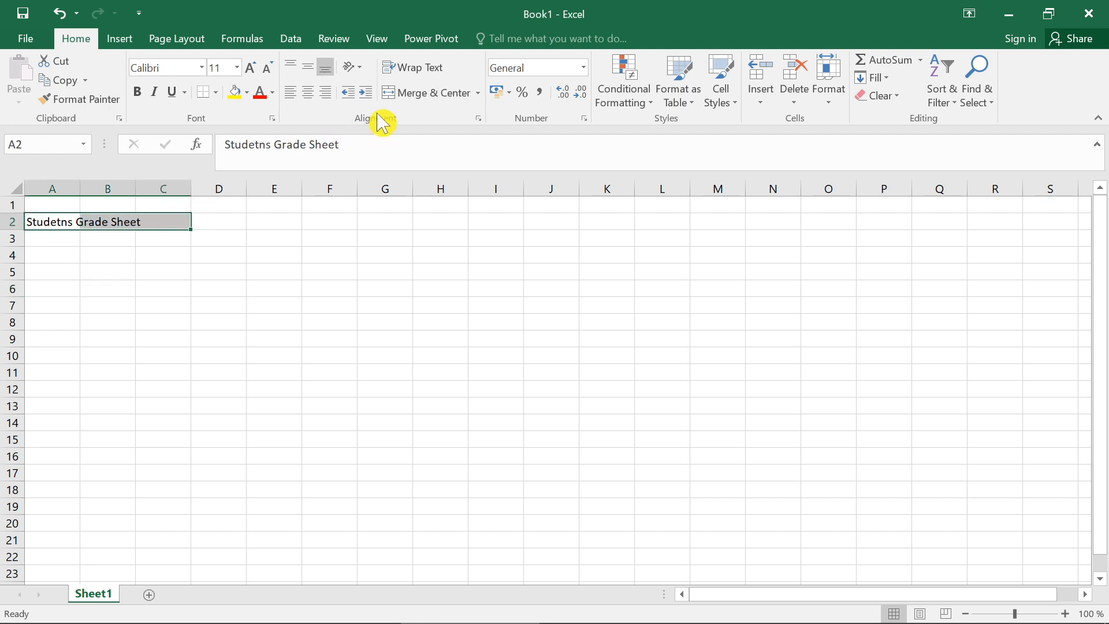
left_click(478, 93)
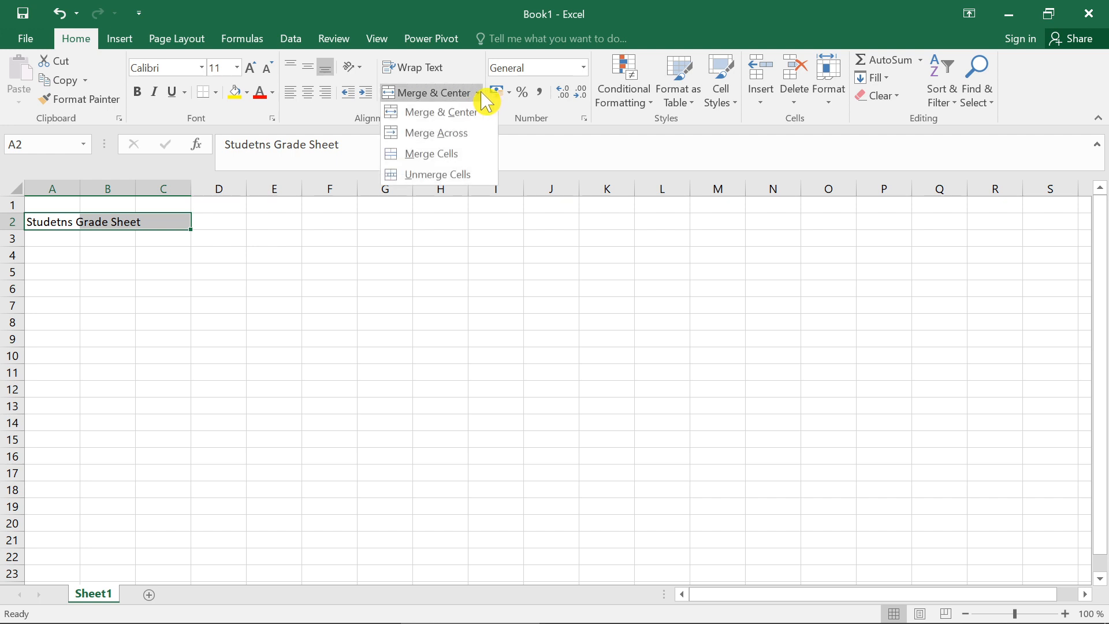
left_click(441, 154)
left_click(440, 372)
left_click(137, 222)
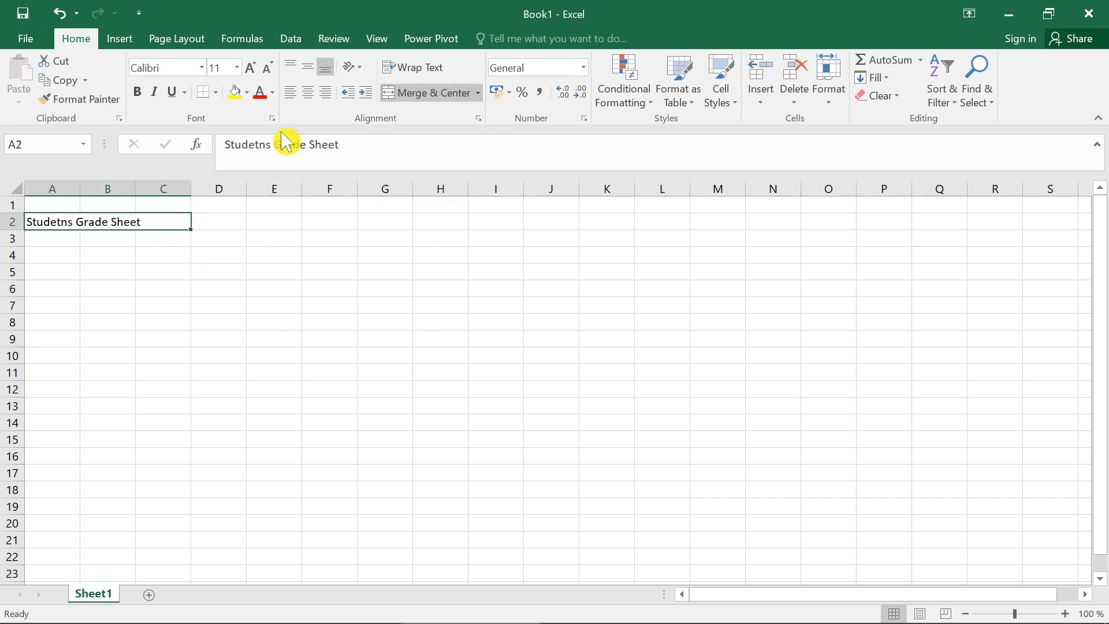
left_click(310, 97)
left_click(170, 333)
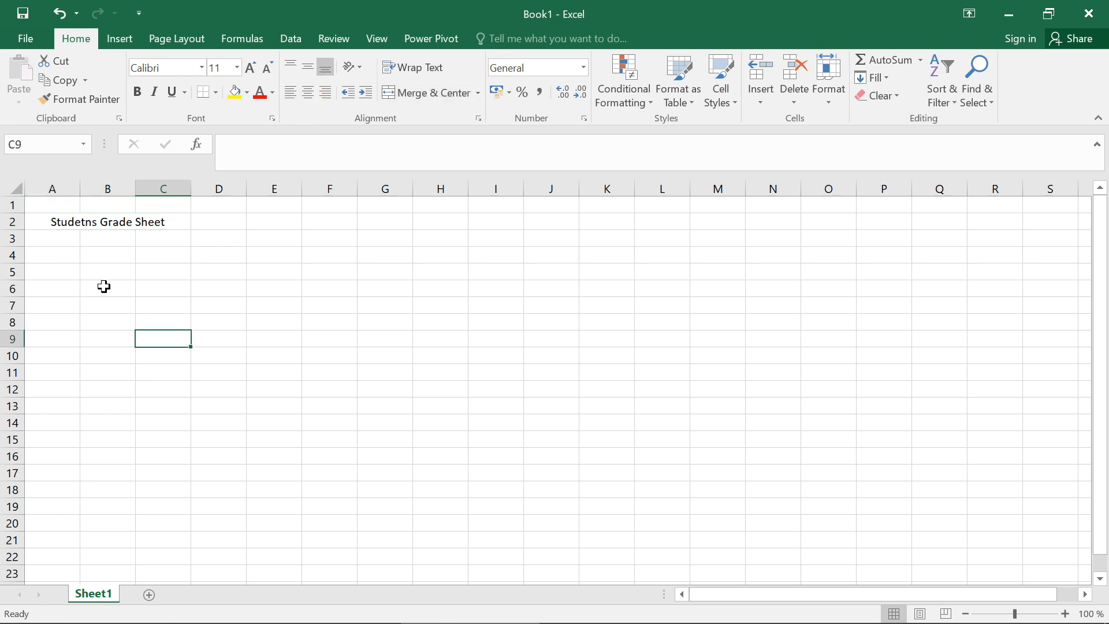
Step: Enter the heading Students in cell A3 and widen column A slightly
double_click(69, 241)
type("S")
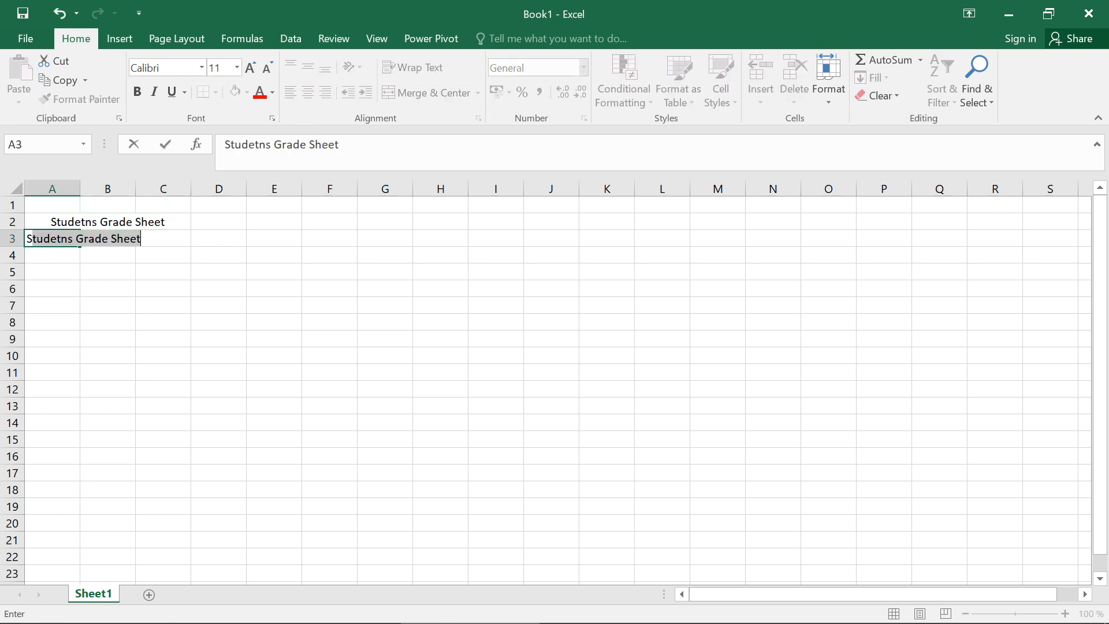
type("tudents")
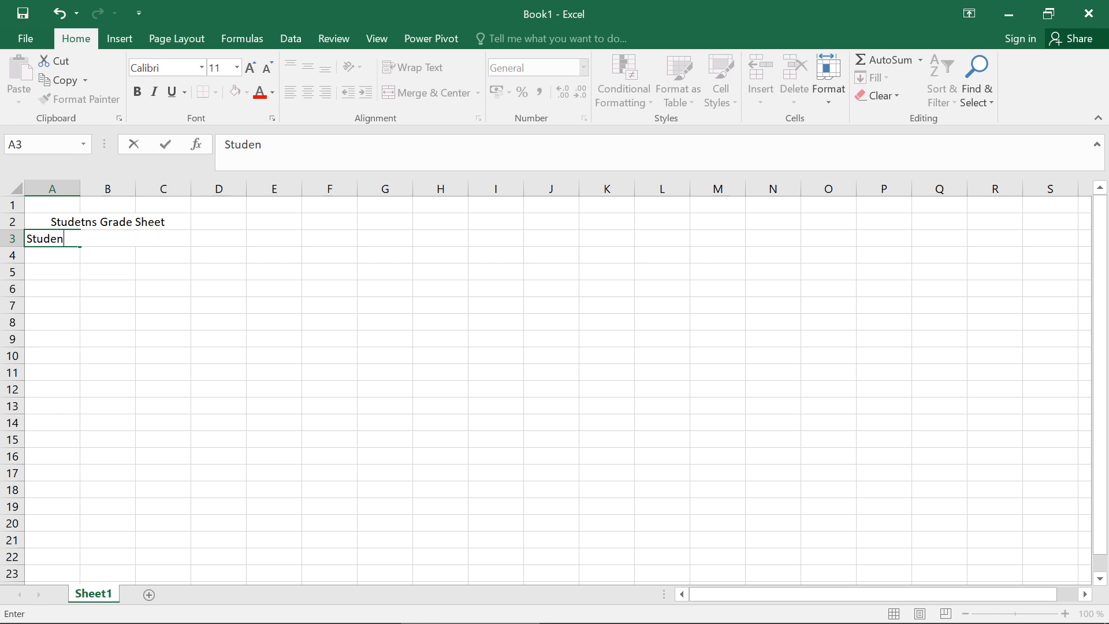
left_click(87, 286)
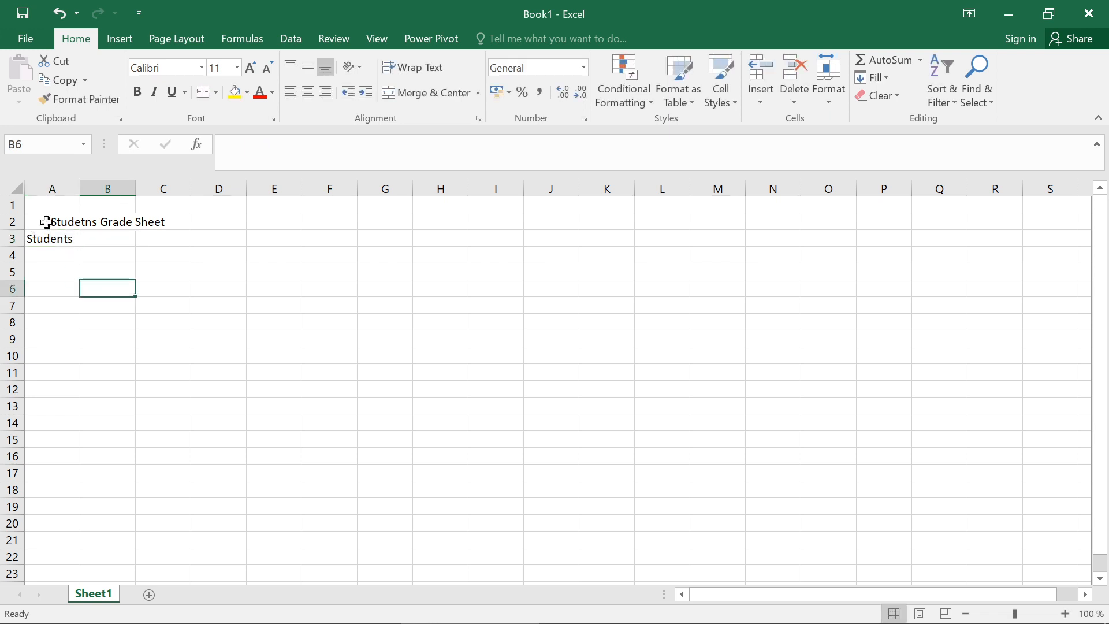
left_click(54, 188)
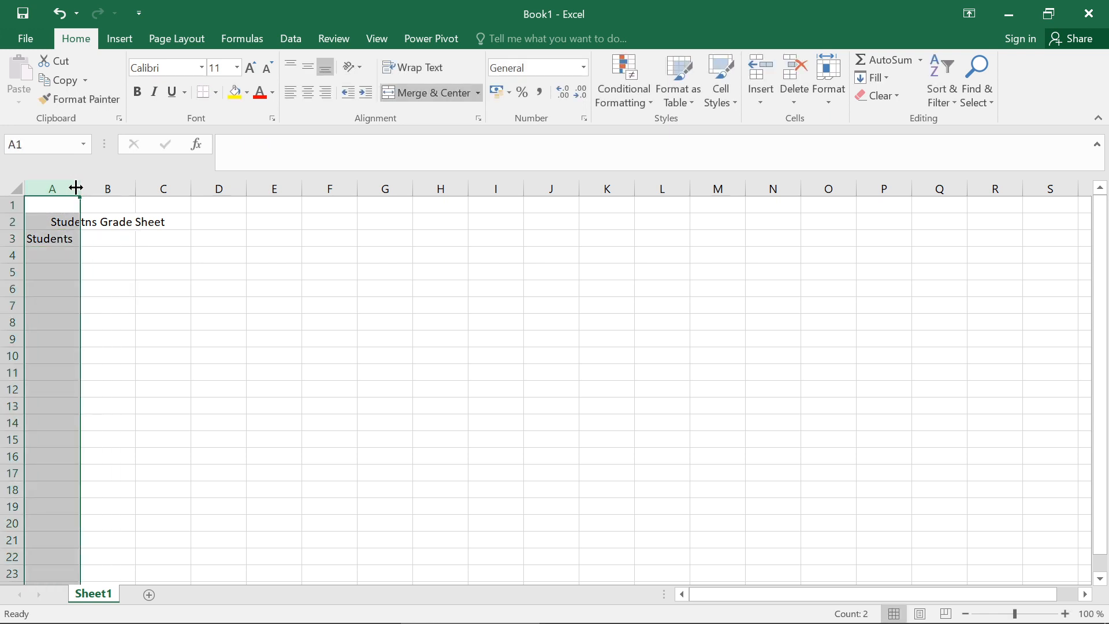
left_click_drag(79, 188, 96, 188)
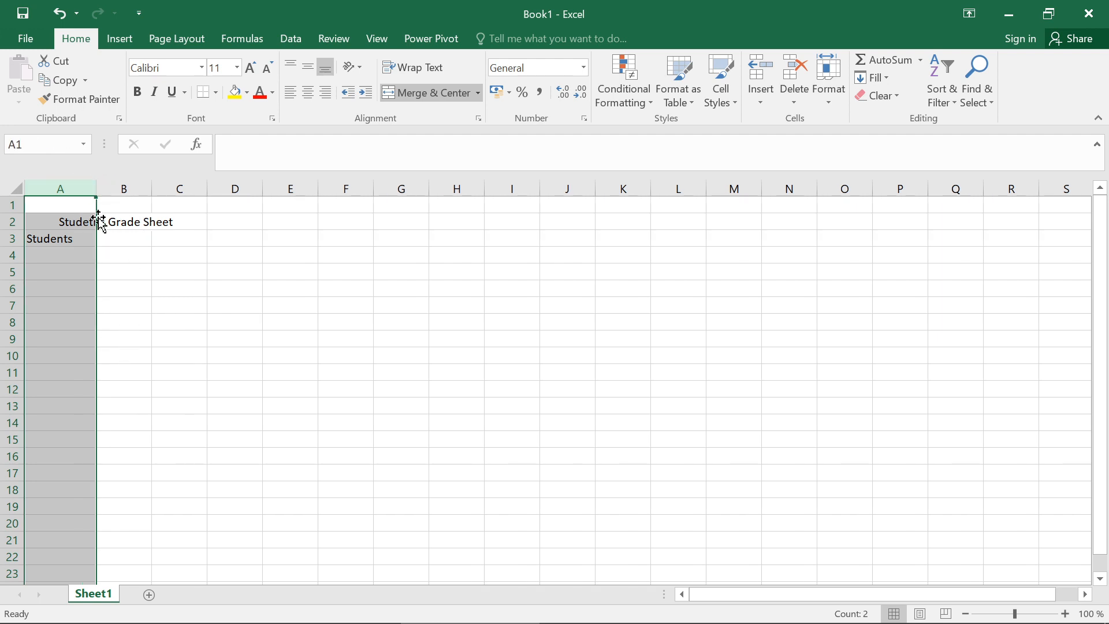
left_click(141, 287)
Step: Enter the heading Comp Marks in cell B3 and widen column B to about 11.55 so it fits
left_click(133, 249)
left_click(134, 241)
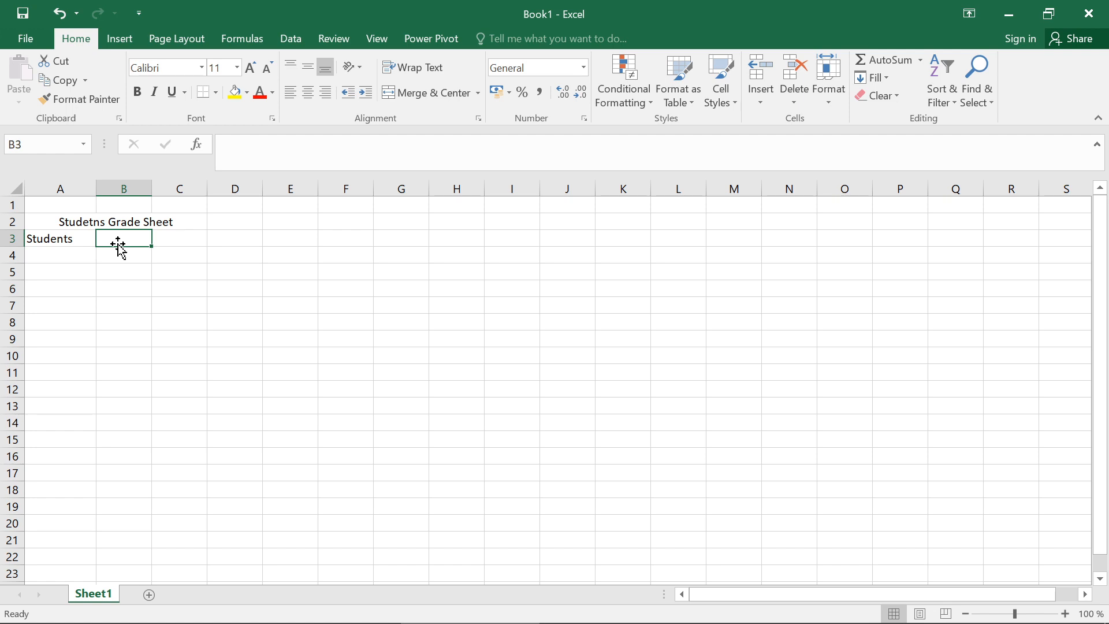
type("Comp Ma")
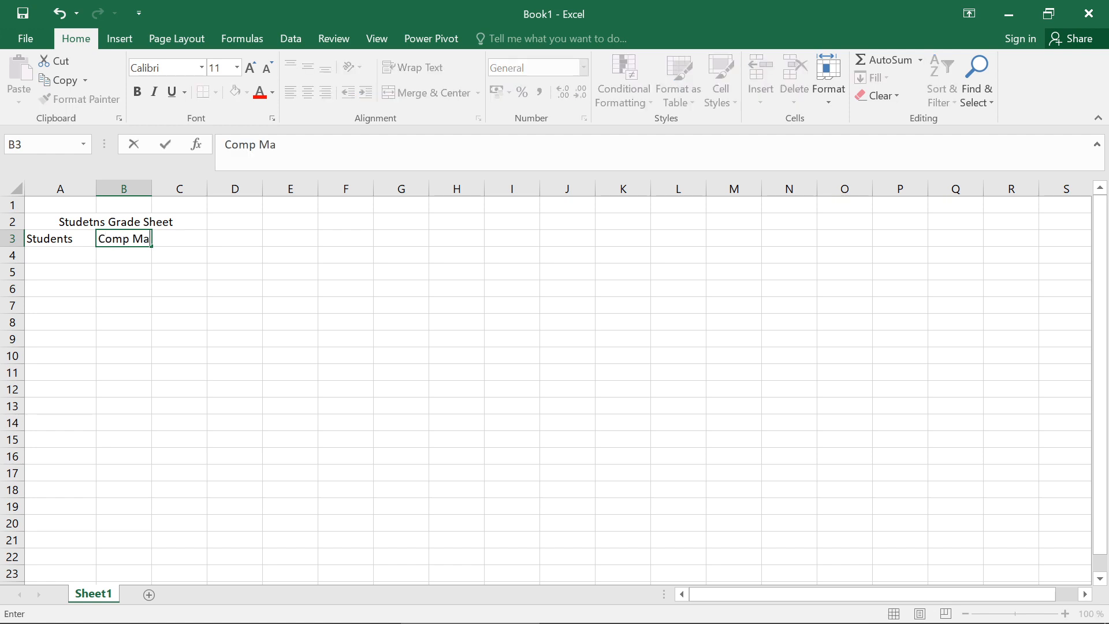
type("rks")
left_click(117, 294)
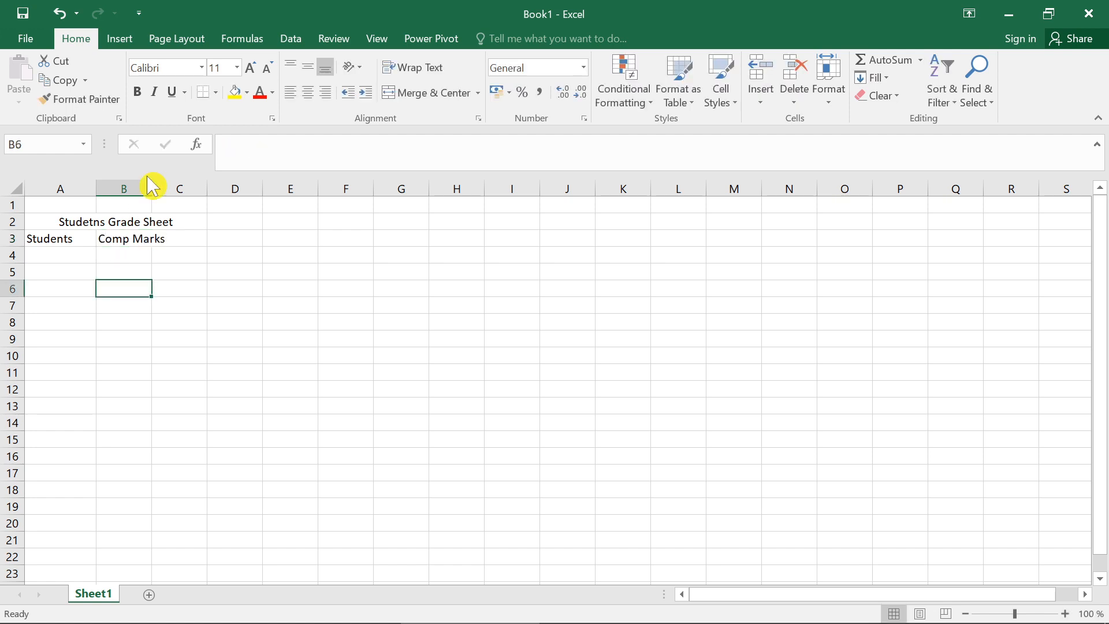
left_click(144, 188)
left_click_drag(152, 188, 173, 188)
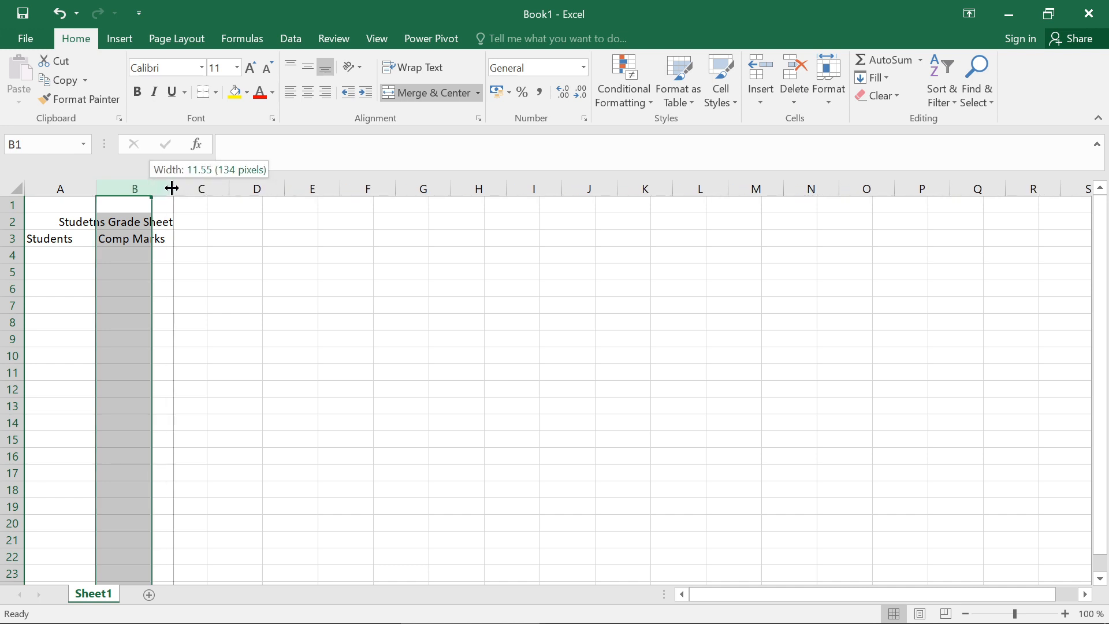
left_click(240, 334)
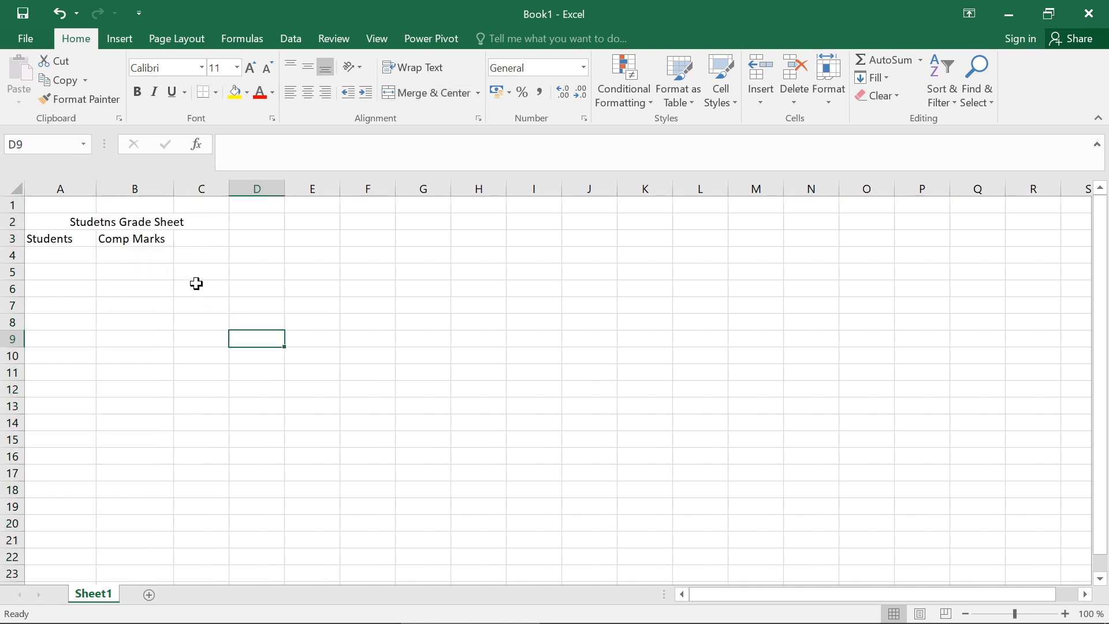
Step: Enter the heading Maths Marks in cell C3 and widen column C to fit the text
left_click(211, 244)
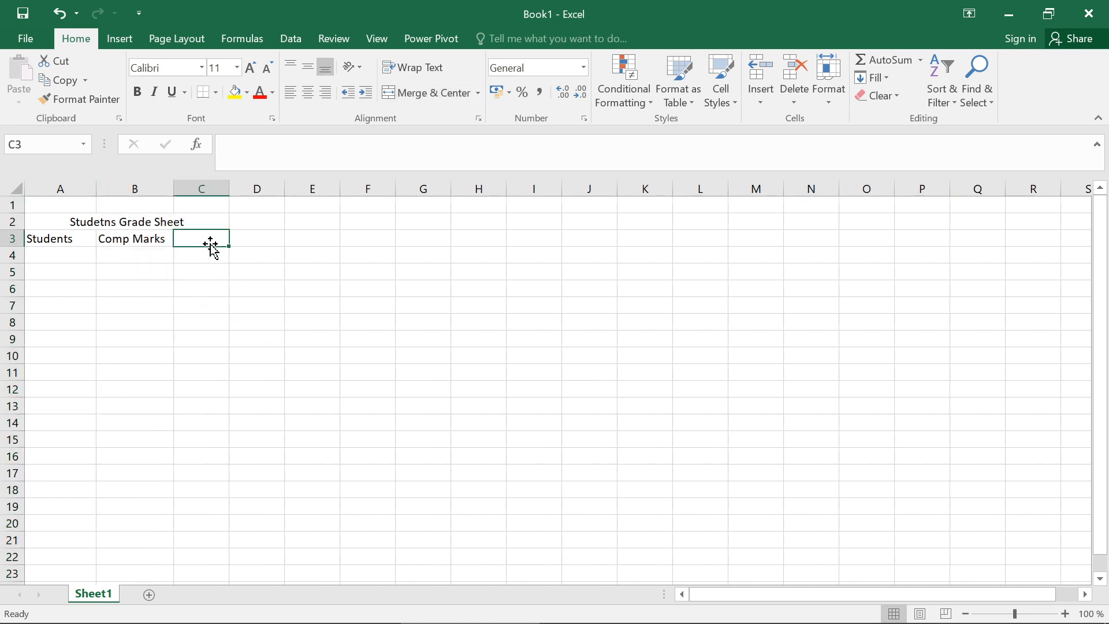
type("M")
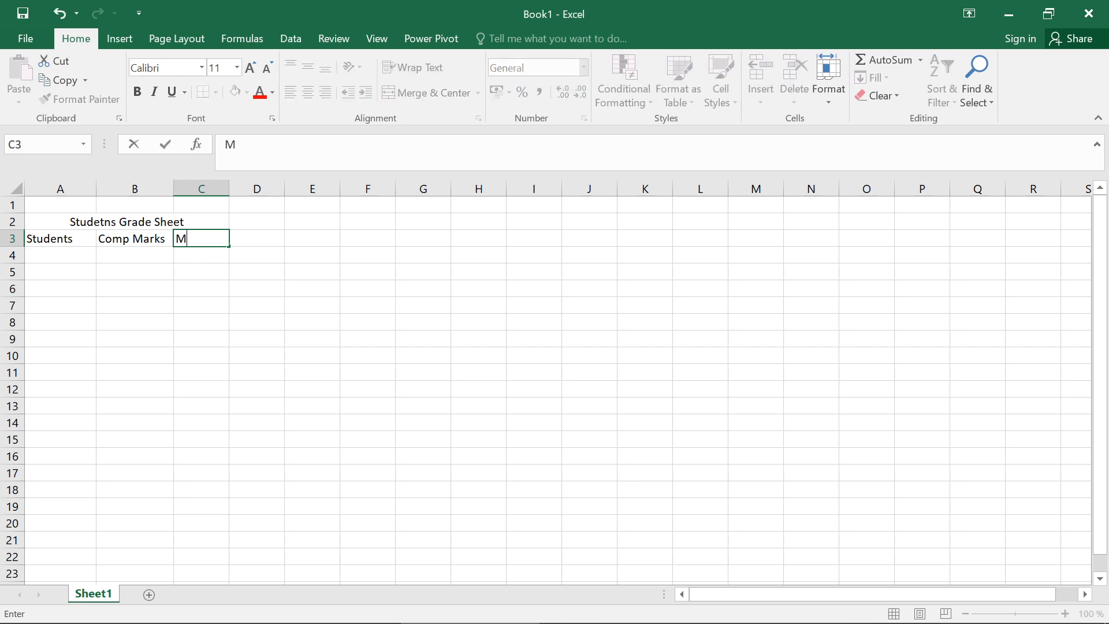
type("aths Marks")
left_click(220, 276)
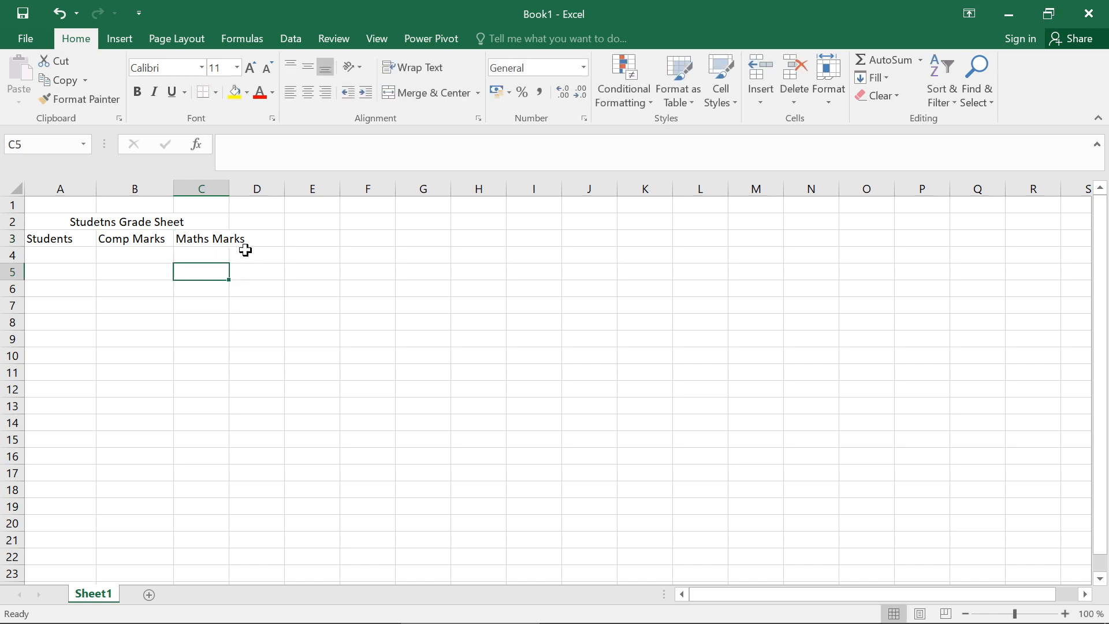
left_click(210, 187)
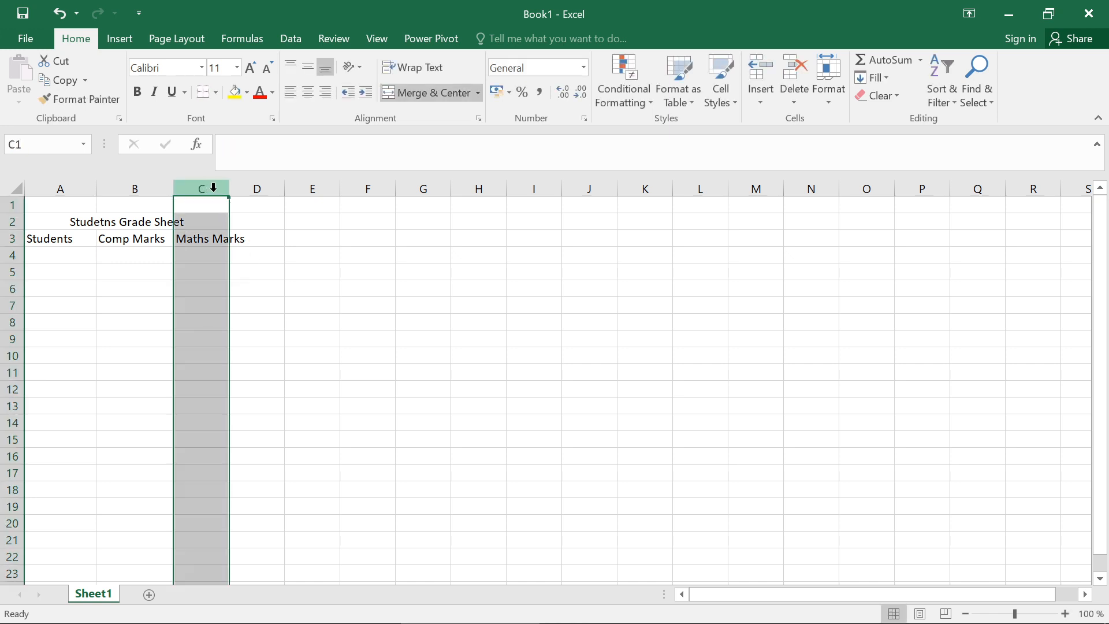
left_click_drag(229, 189, 249, 189)
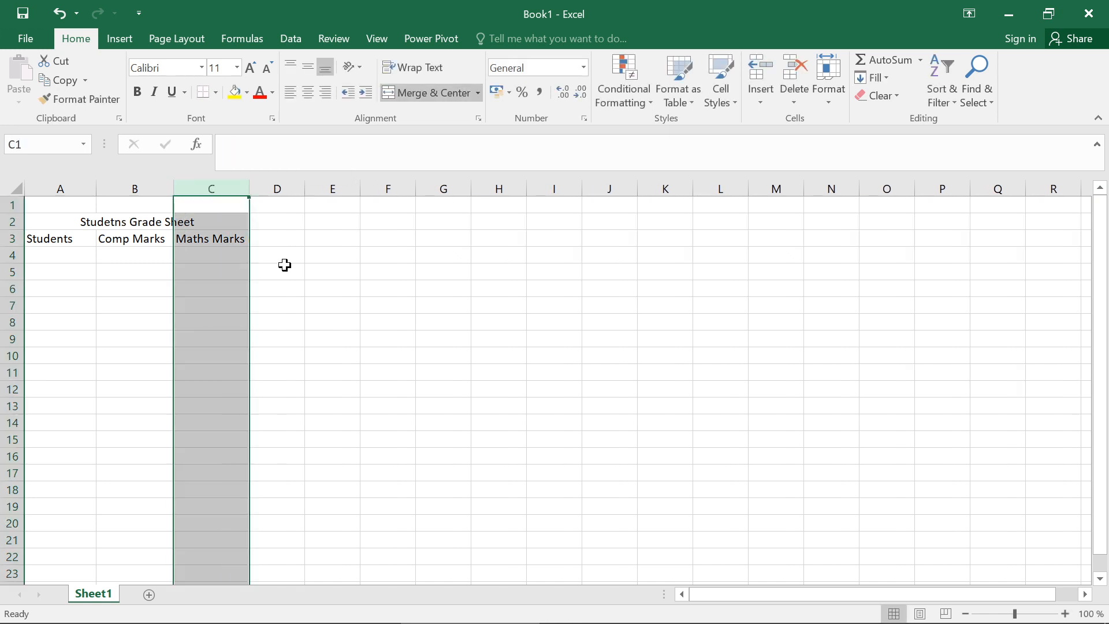
left_click(285, 265)
Step: Enter the heading English Marks in cell D3 and widen column D to fit the text
left_click(278, 237)
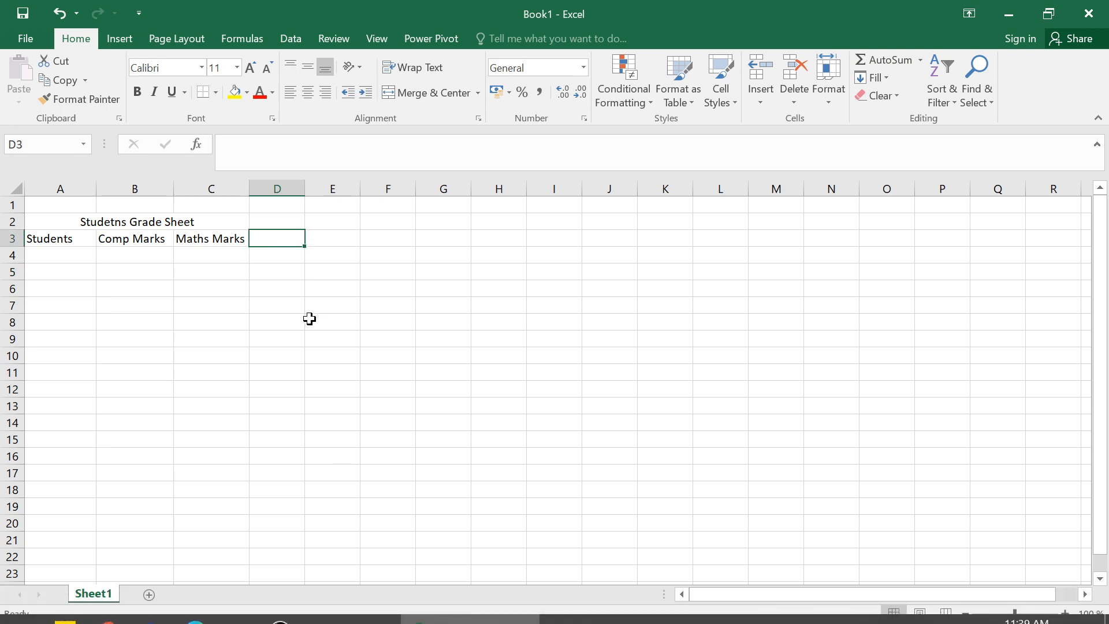
type("En")
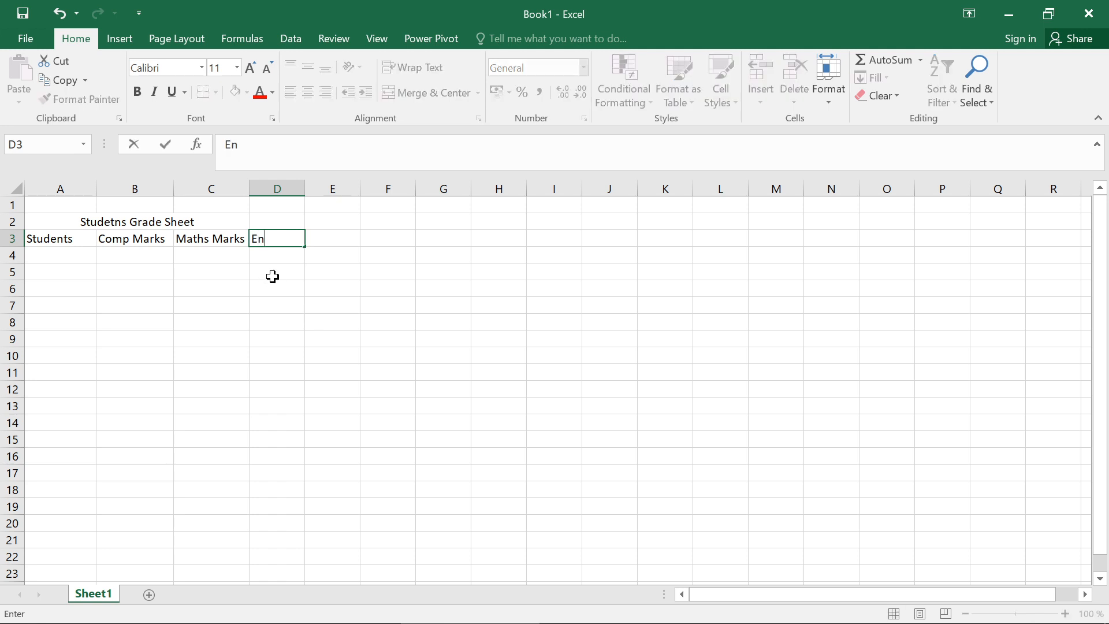
type("glish Mar")
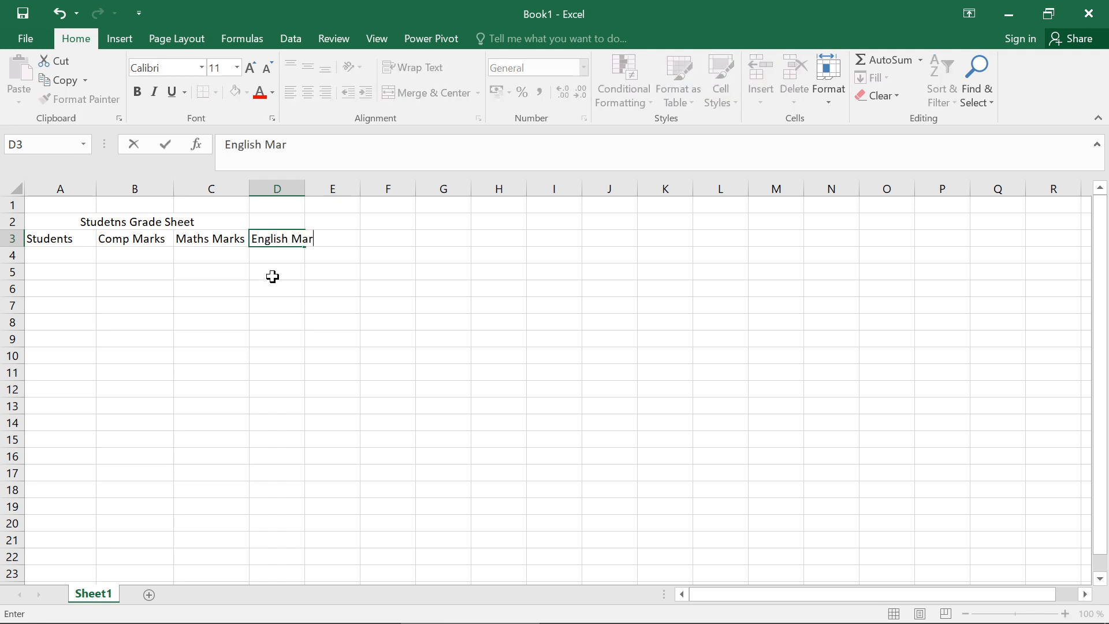
type("ks")
left_click(266, 326)
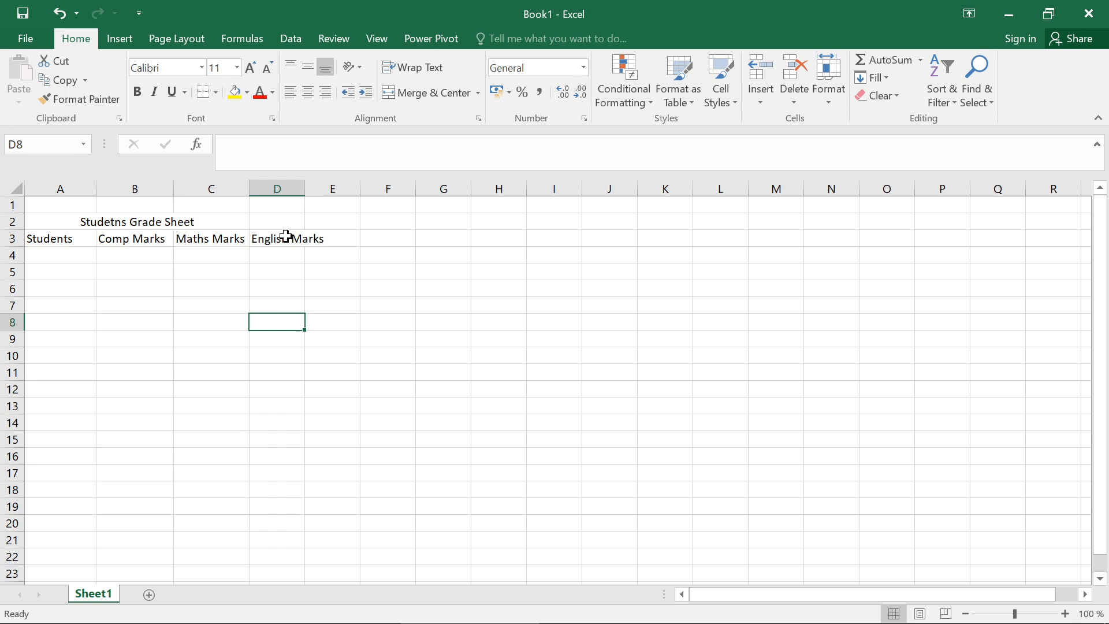
left_click(287, 188)
left_click_drag(306, 189, 335, 189)
left_click(410, 291)
Step: Center the Students heading in A3 and enter the students A and B in cells A4 and A5
left_click(43, 238)
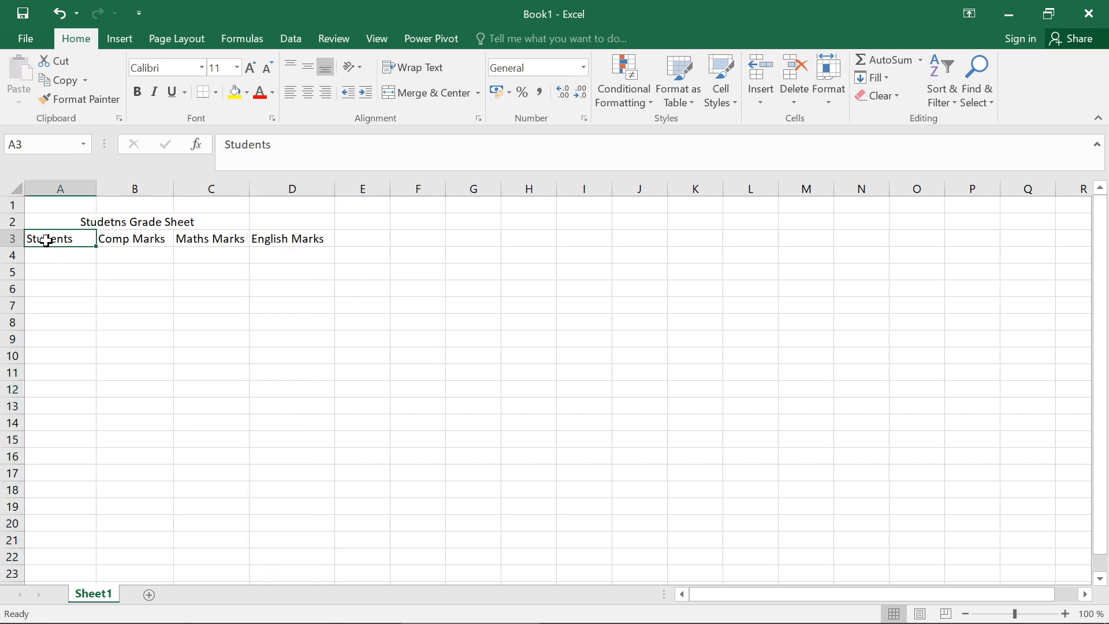
left_click(307, 99)
left_click(80, 254)
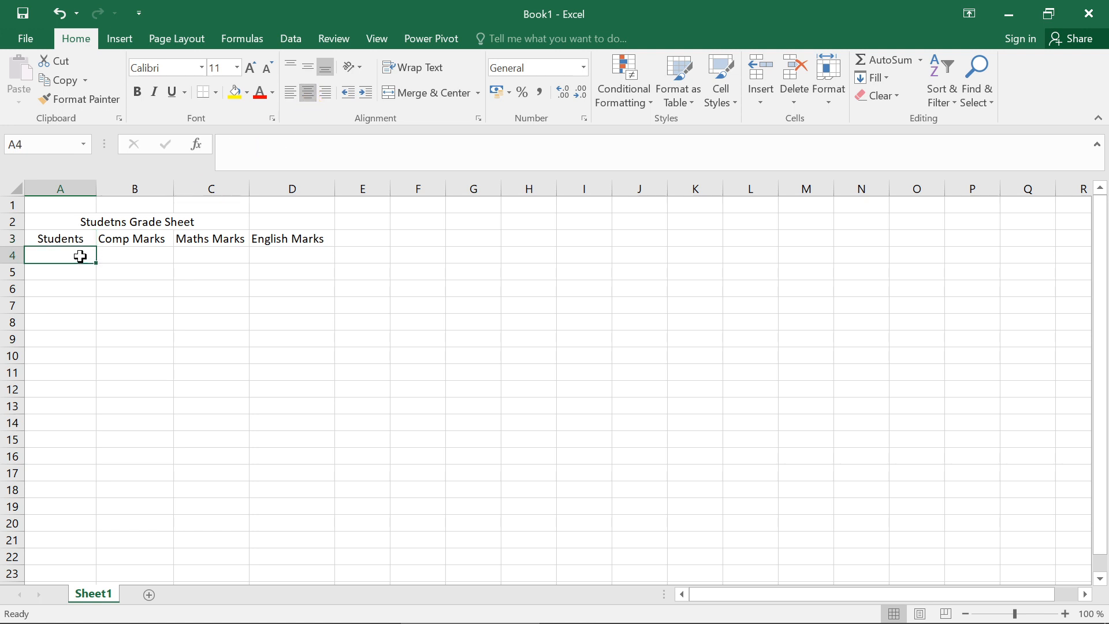
type("A")
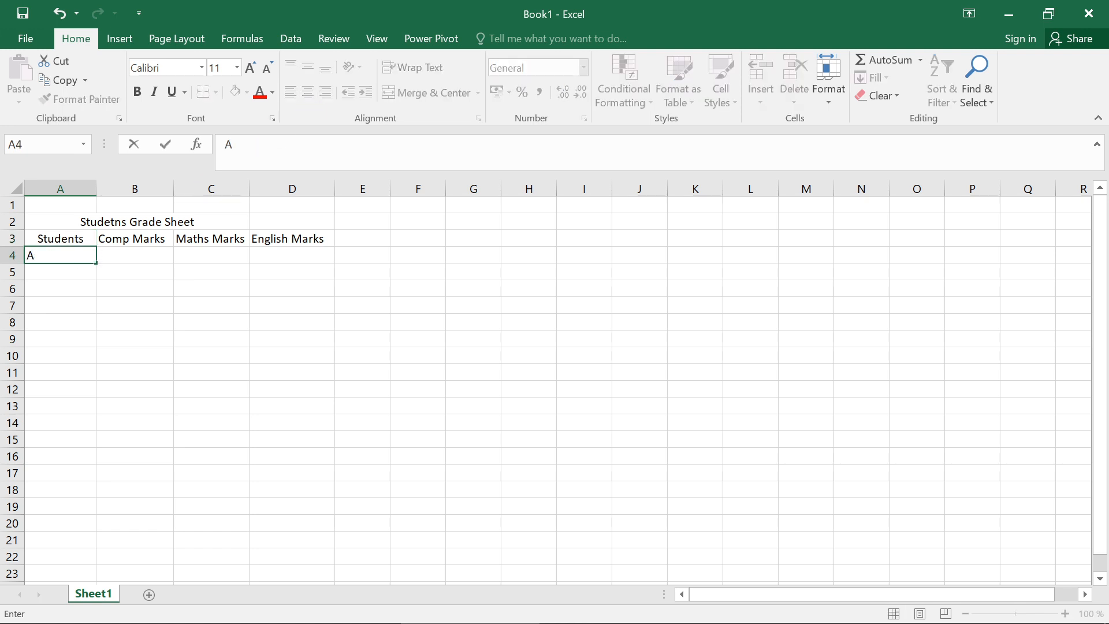
left_click(67, 274)
type("B")
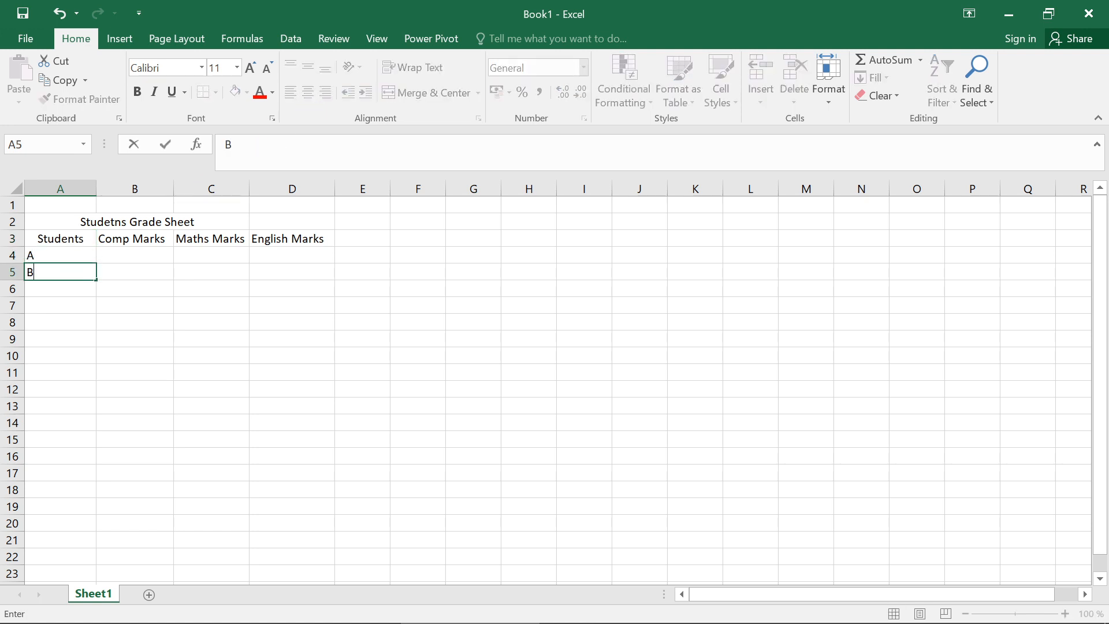
left_click(61, 321)
left_click_drag(32, 260, 47, 272)
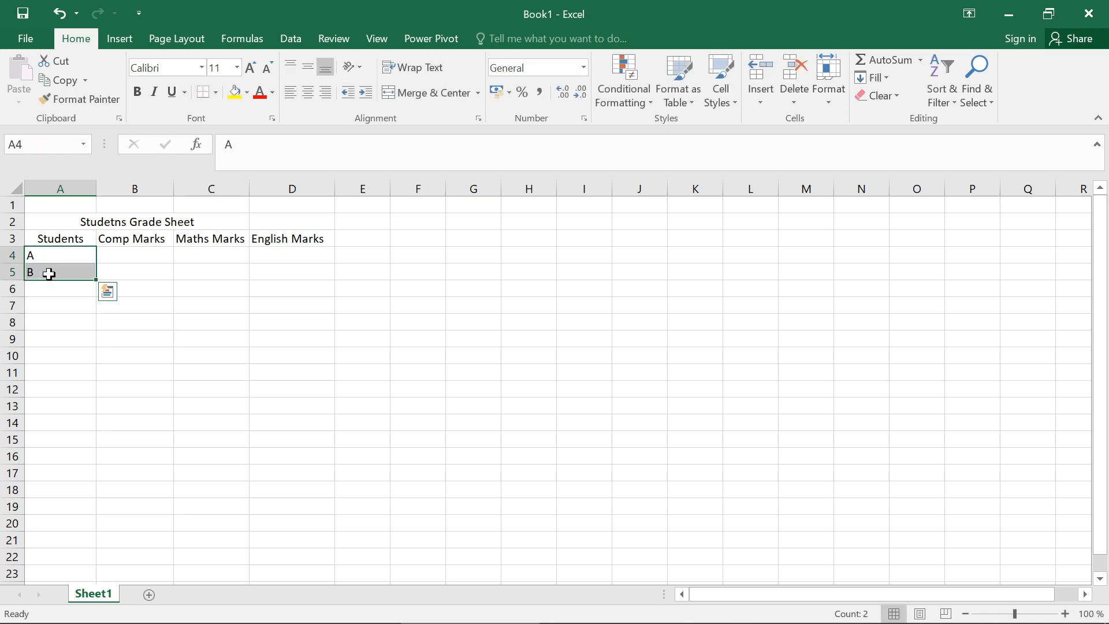
left_click(75, 276)
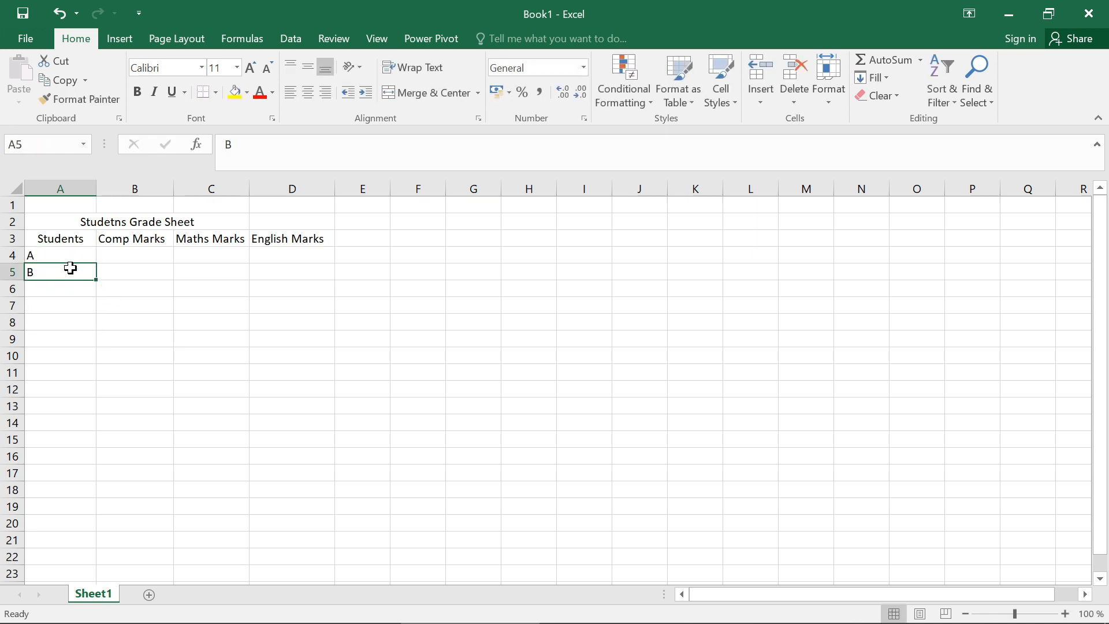
left_click_drag(59, 268, 88, 276)
left_click(54, 301)
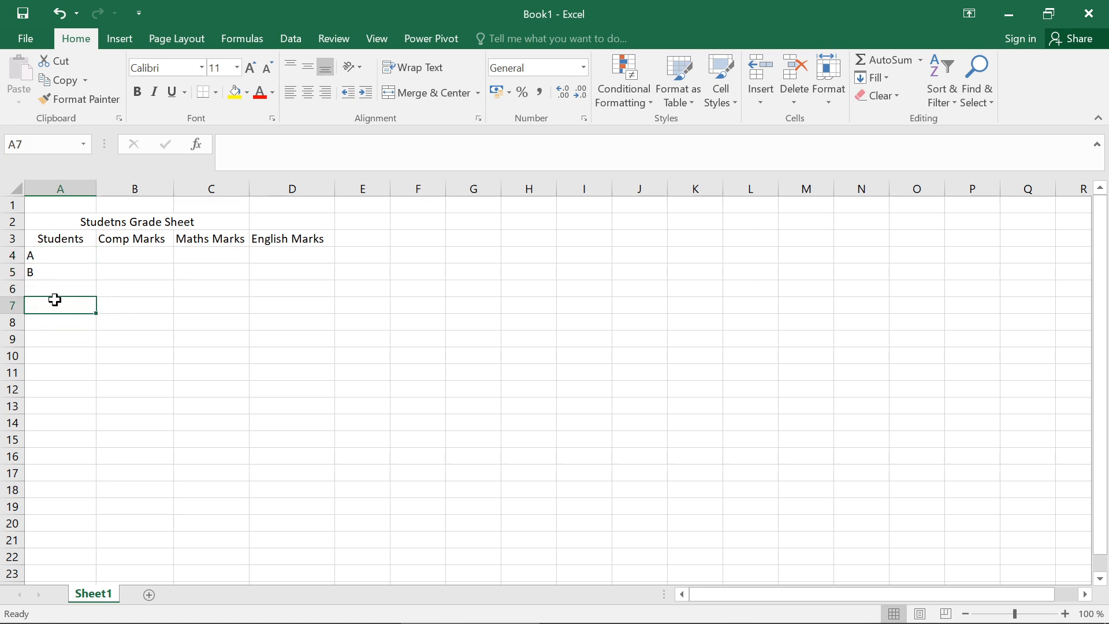
Step: Continue the student list with C, D, E, F and G in cells A6 to A10
left_click(53, 288)
type("C")
left_click(37, 304)
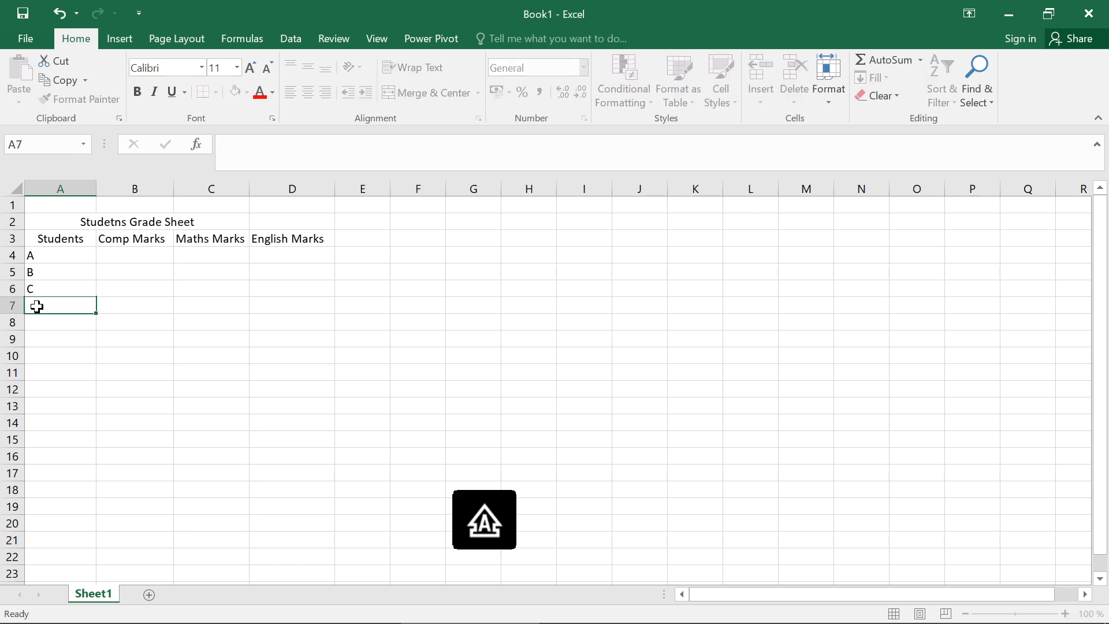
type("D")
left_click(43, 325)
type("E")
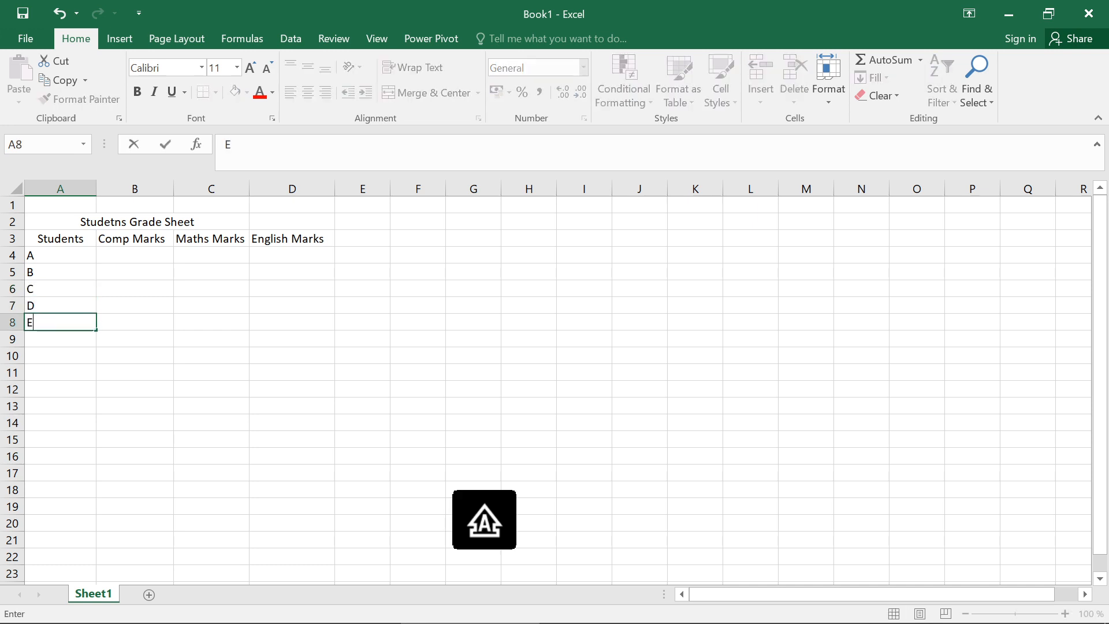
left_click_drag(47, 343, 48, 348)
type("F")
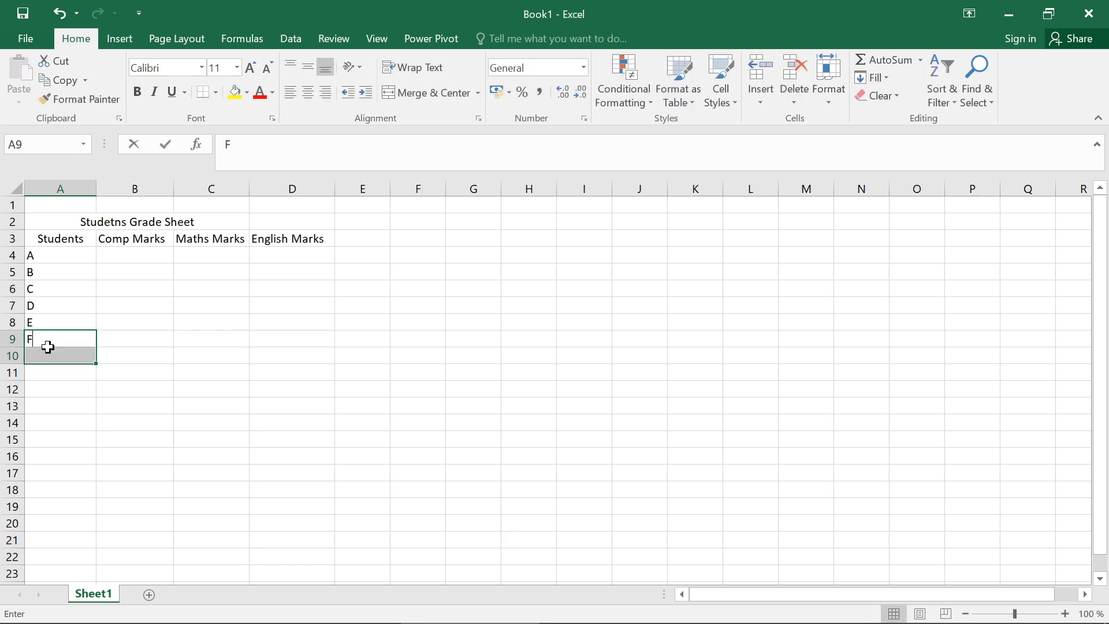
left_click(52, 354)
double_click(52, 354)
type("R")
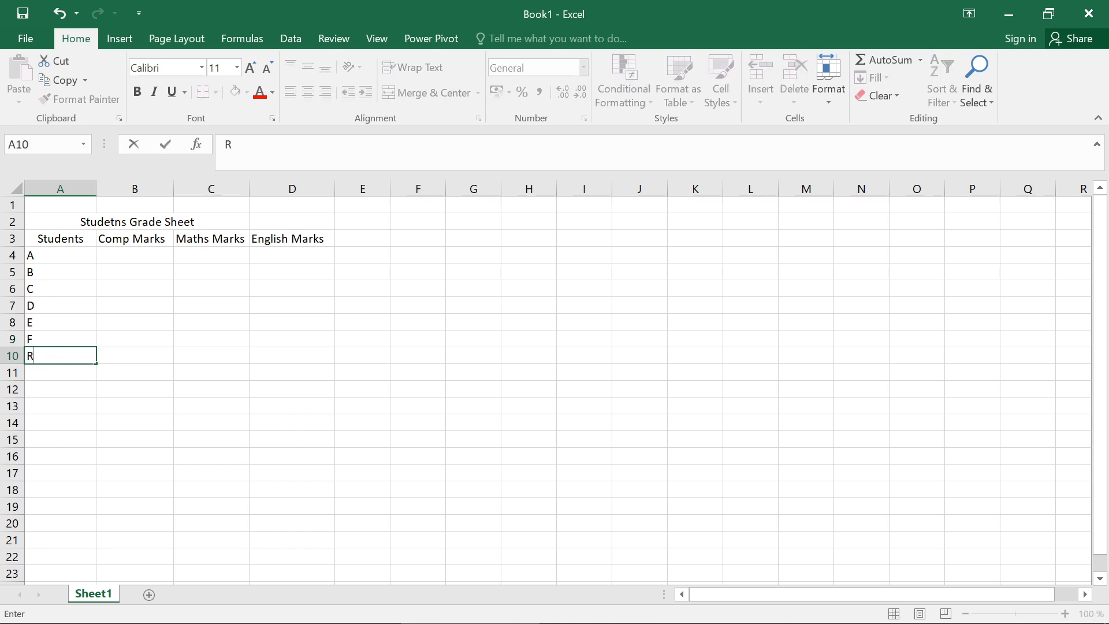
left_click_drag(149, 354, 149, 344)
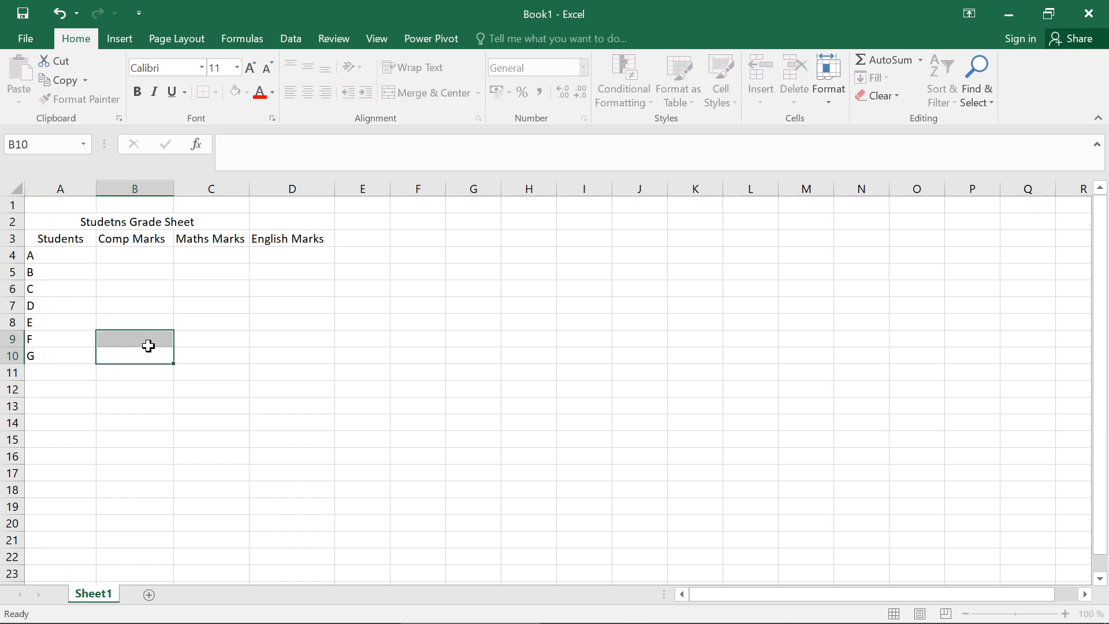
Step: Center the student entries in cells A4:A10 horizontally
left_click_drag(67, 257, 71, 351)
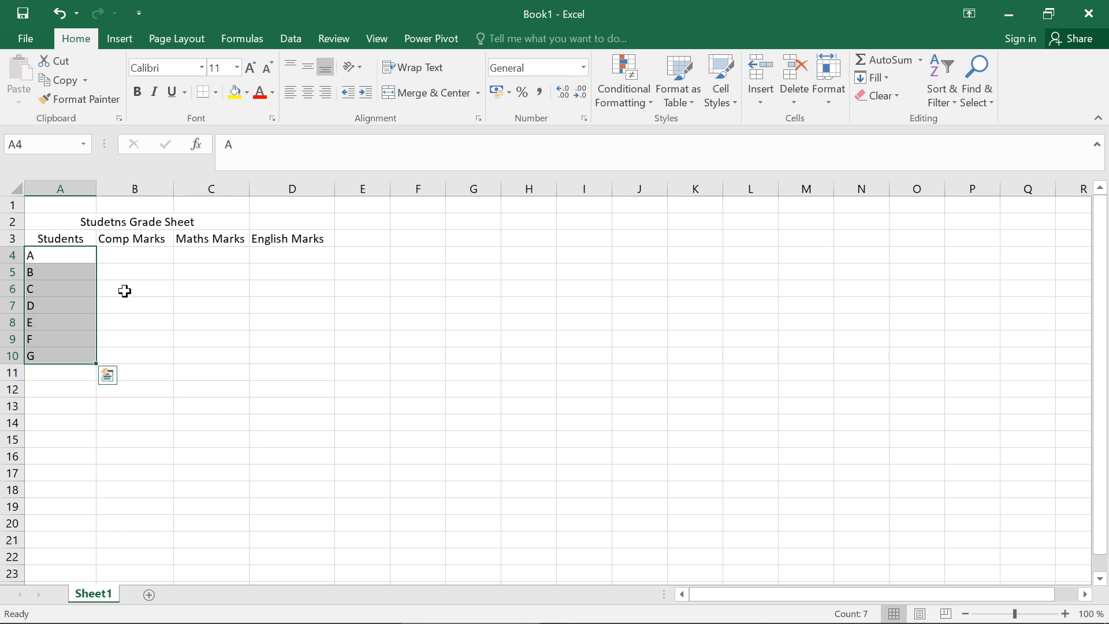
left_click(324, 93)
left_click(309, 93)
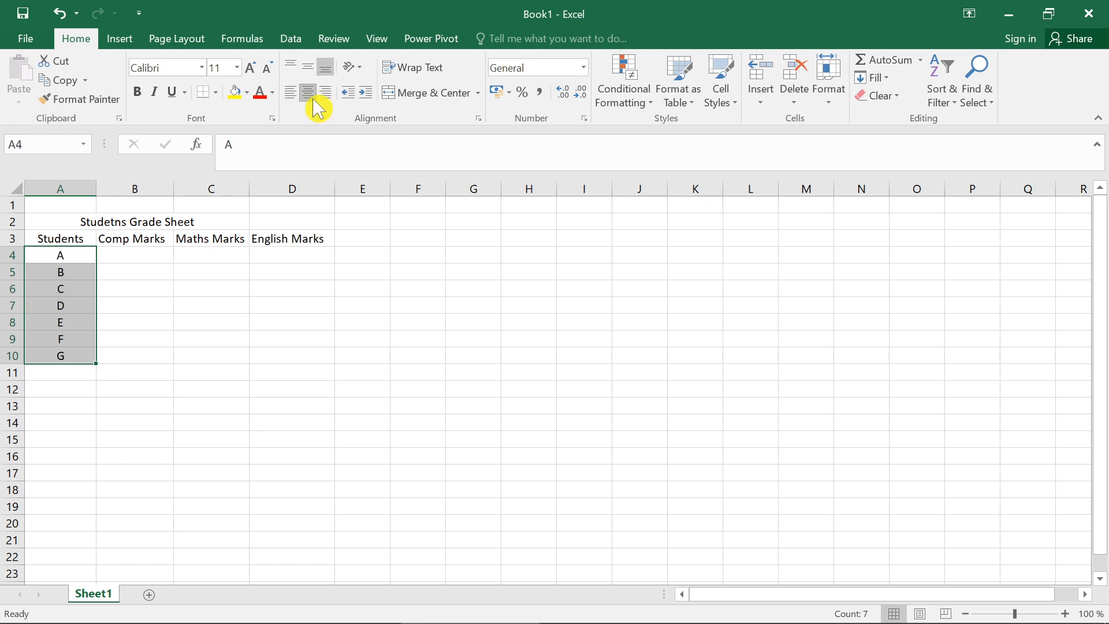
Step: Enter Comp Marks 50 and 55 in B4 and B5, and fill the series down to B10
left_click(141, 258)
type("5")
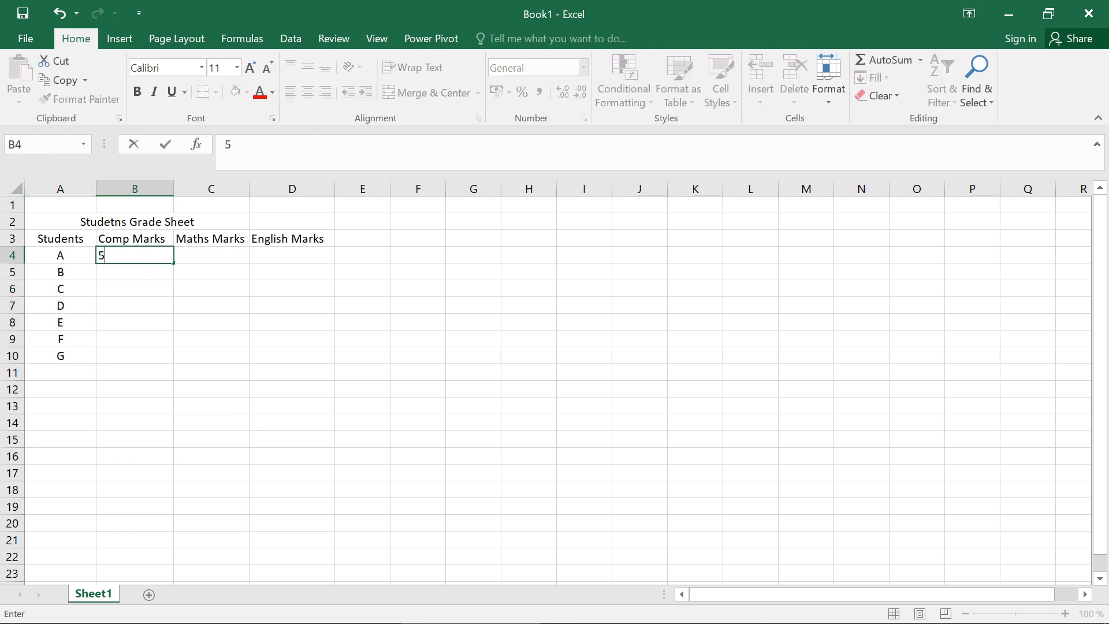
type("0")
key("Return")
type("55")
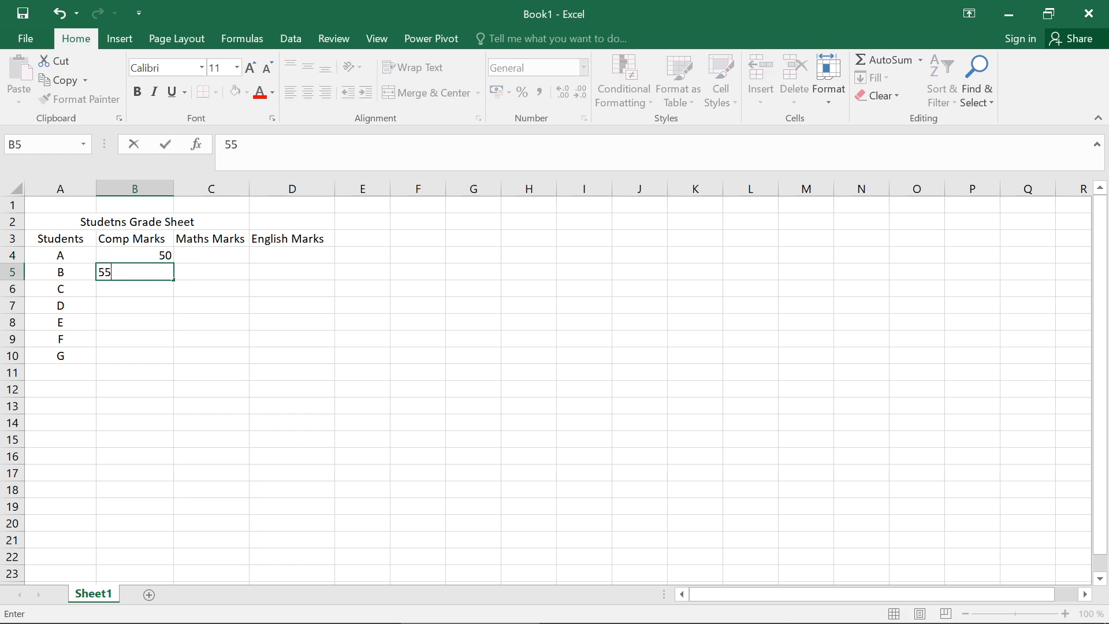
key("Return")
mouse_move(128, 242)
left_mouse_down()
mouse_move(173, 337)
mouse_move(172, 359)
left_mouse_up()
left_click(126, 293)
left_click(131, 255)
left_click(305, 414)
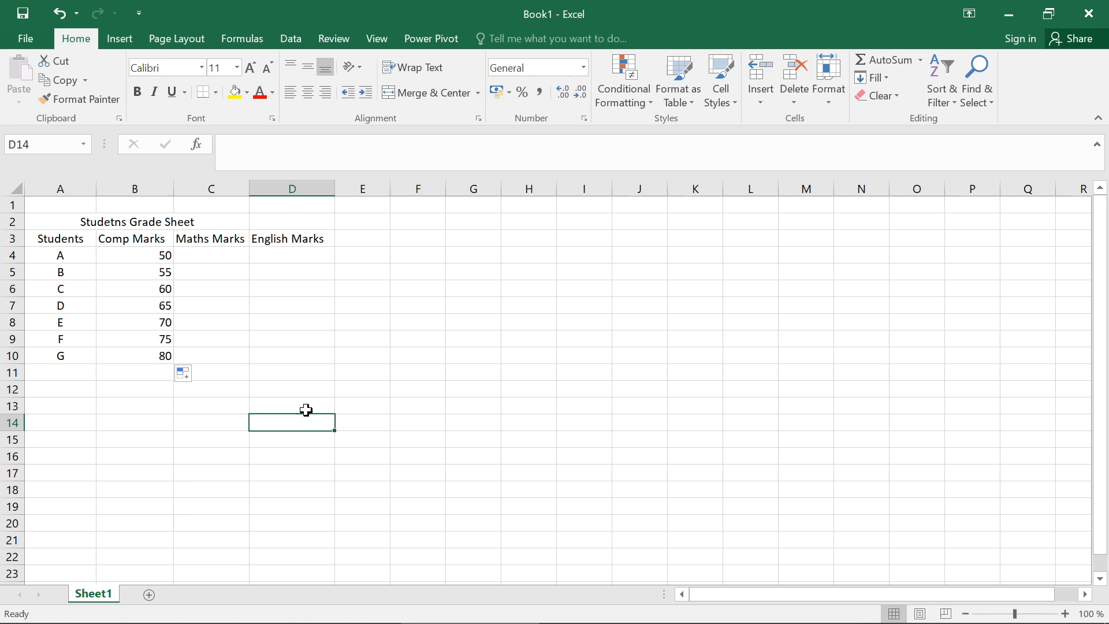
Step: Enter Maths Marks 55 and 60 in C4 and C5, and fill the series down to C10
left_click(198, 260)
type("55")
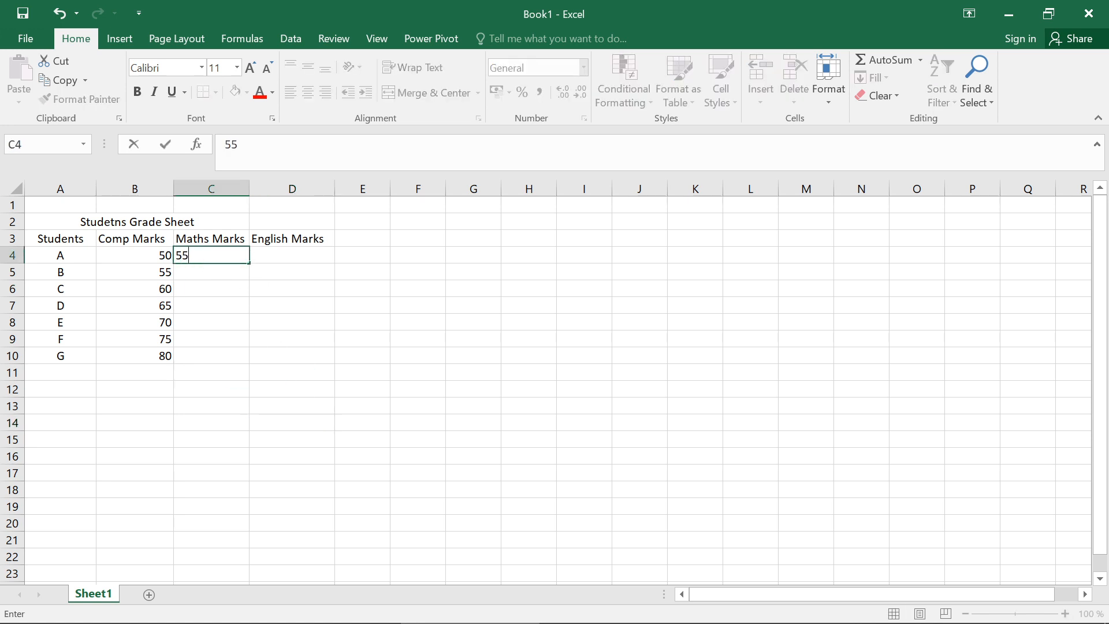
key("Return")
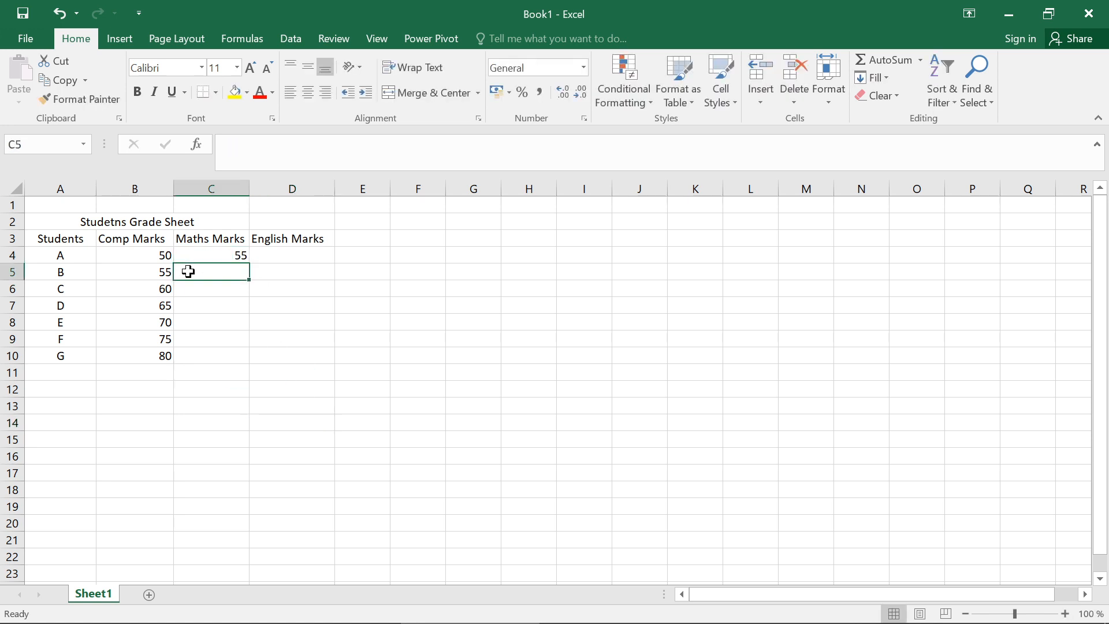
type("60")
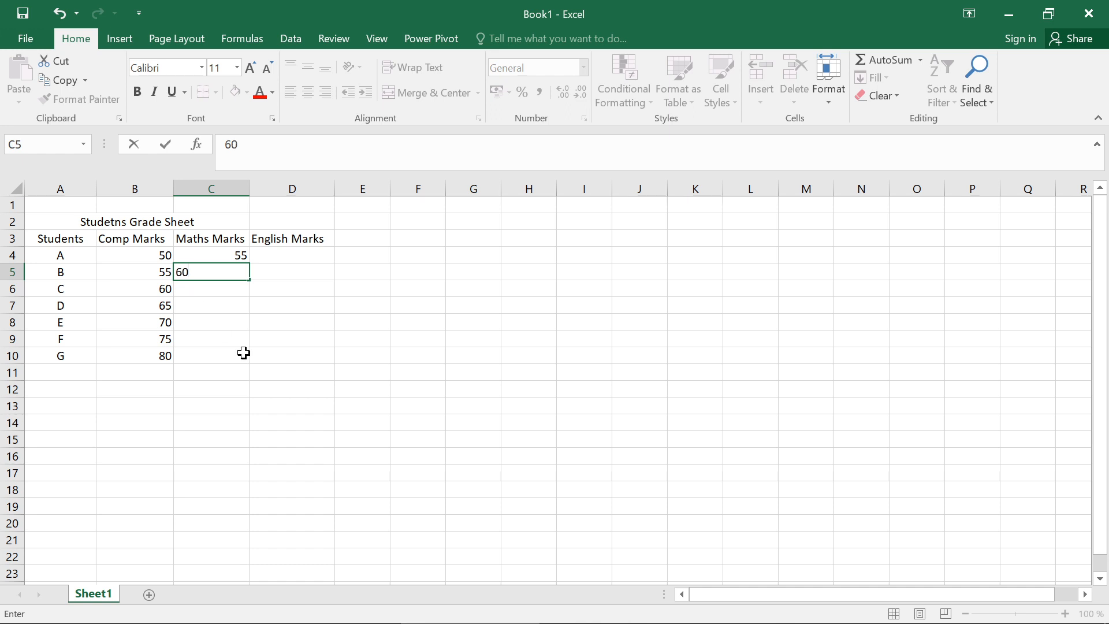
left_click(243, 353)
left_click_drag(183, 258, 195, 276)
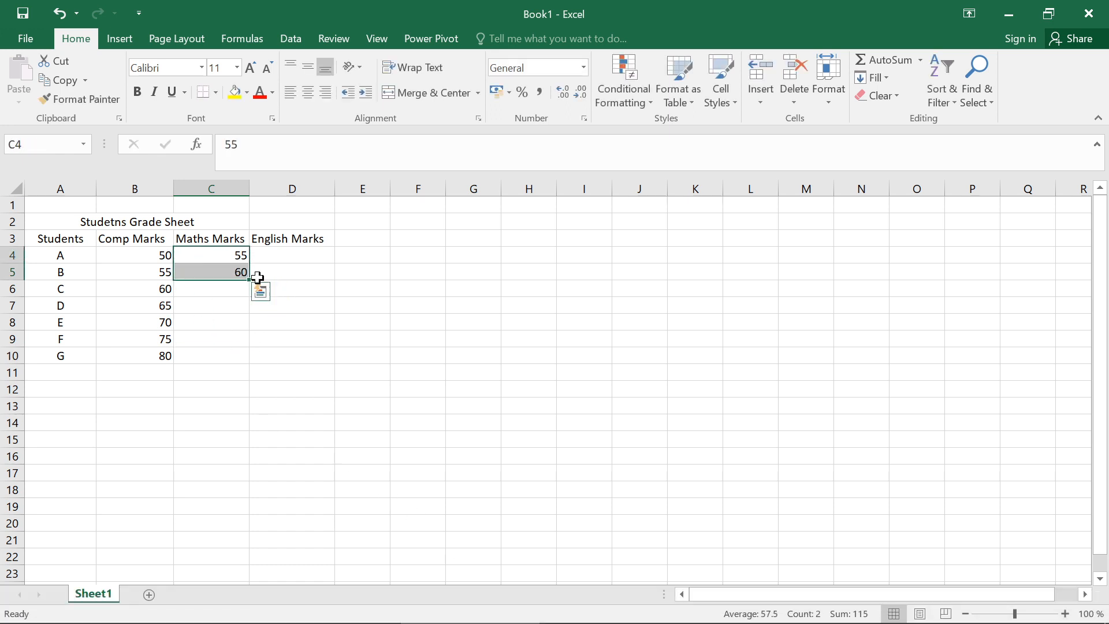
left_click_drag(248, 283, 245, 358)
left_click(304, 354)
Step: Enter English Marks 60 and 64 in D4 and D5, and fill the series down to D10
left_click(279, 258)
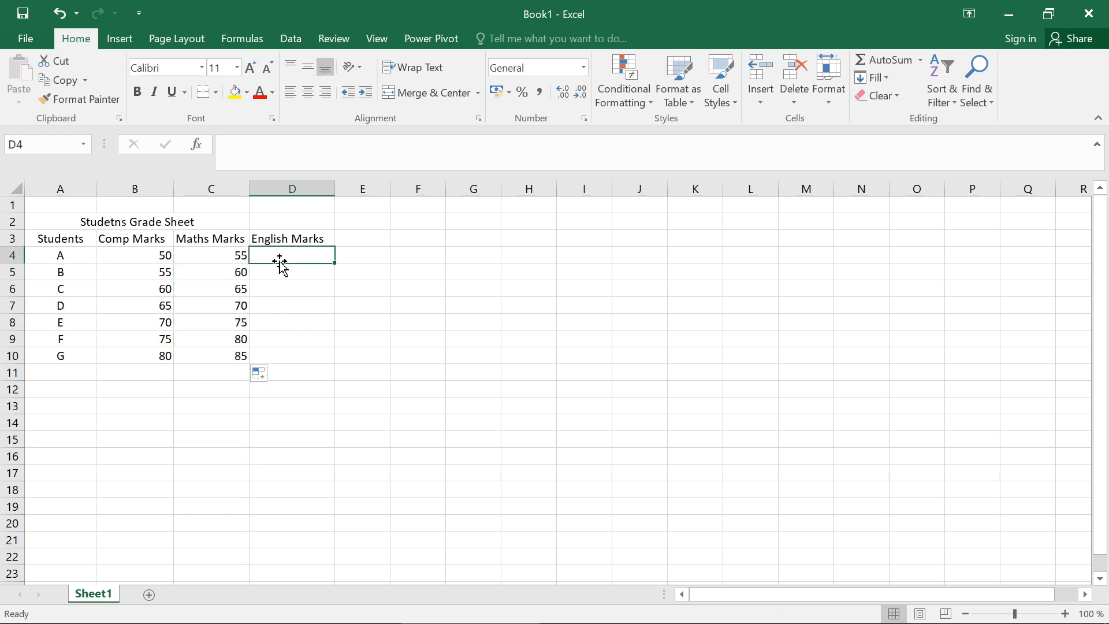
type("60")
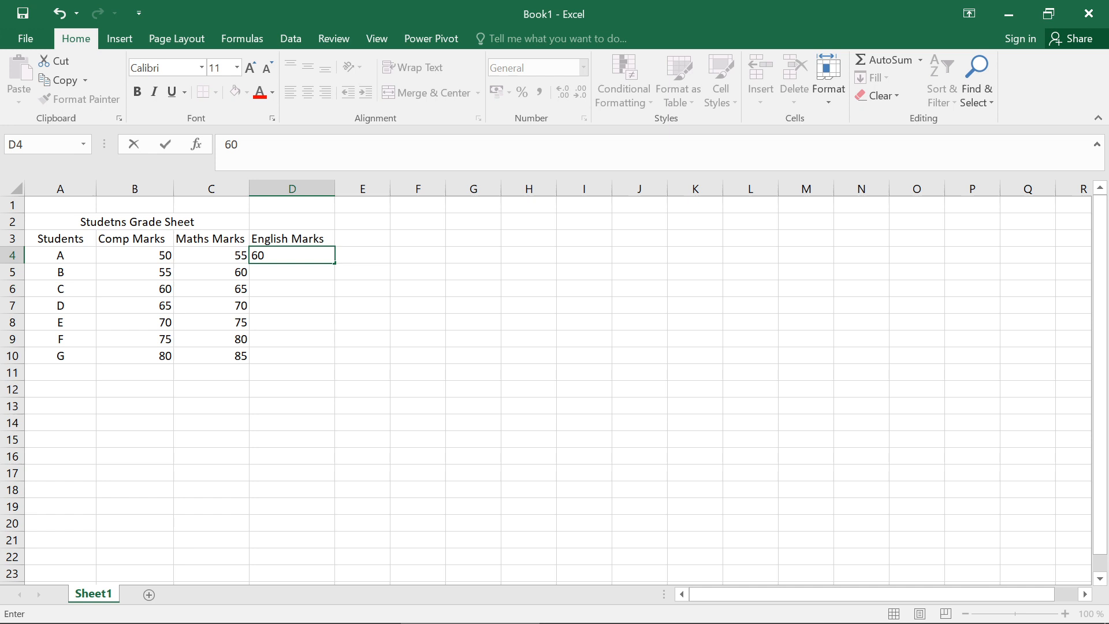
left_click(280, 276)
type("64")
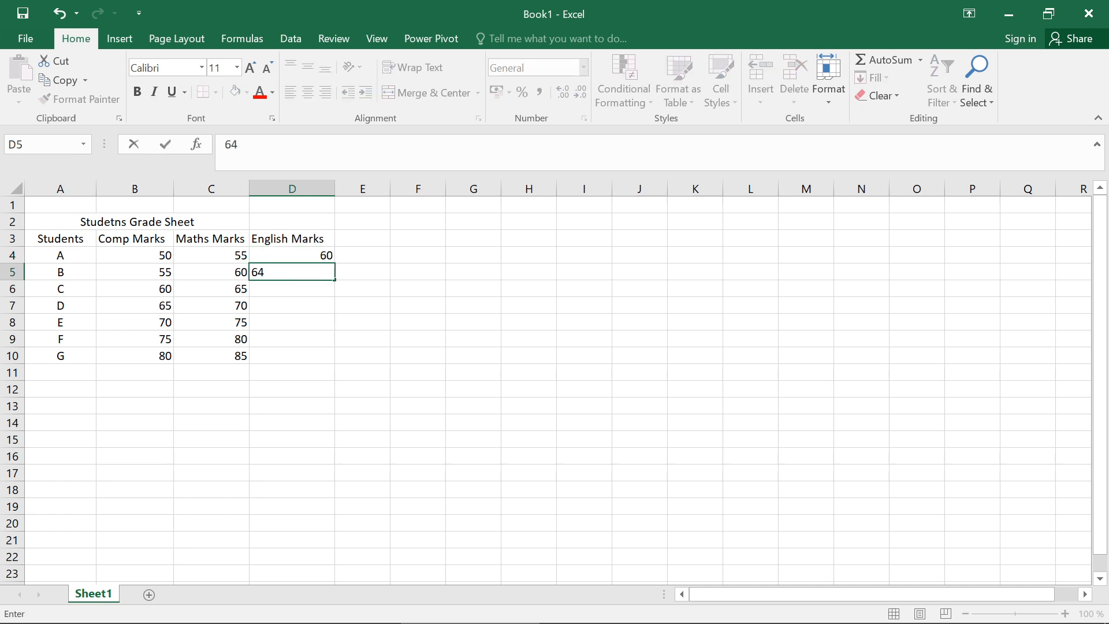
key("Return")
left_click_drag(287, 255, 323, 363)
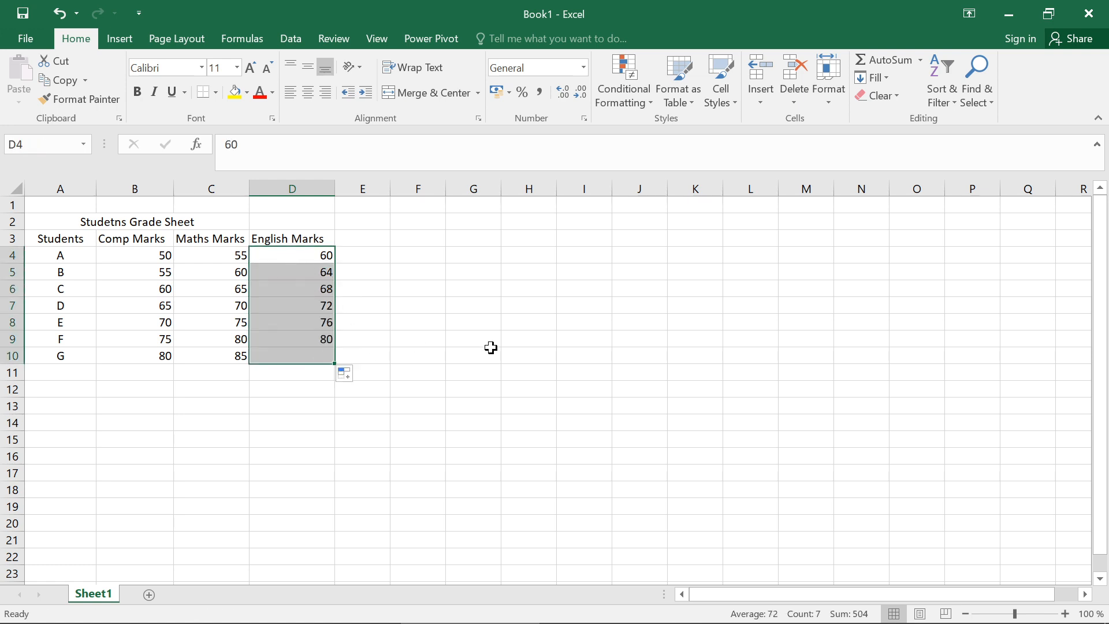
left_click(465, 358)
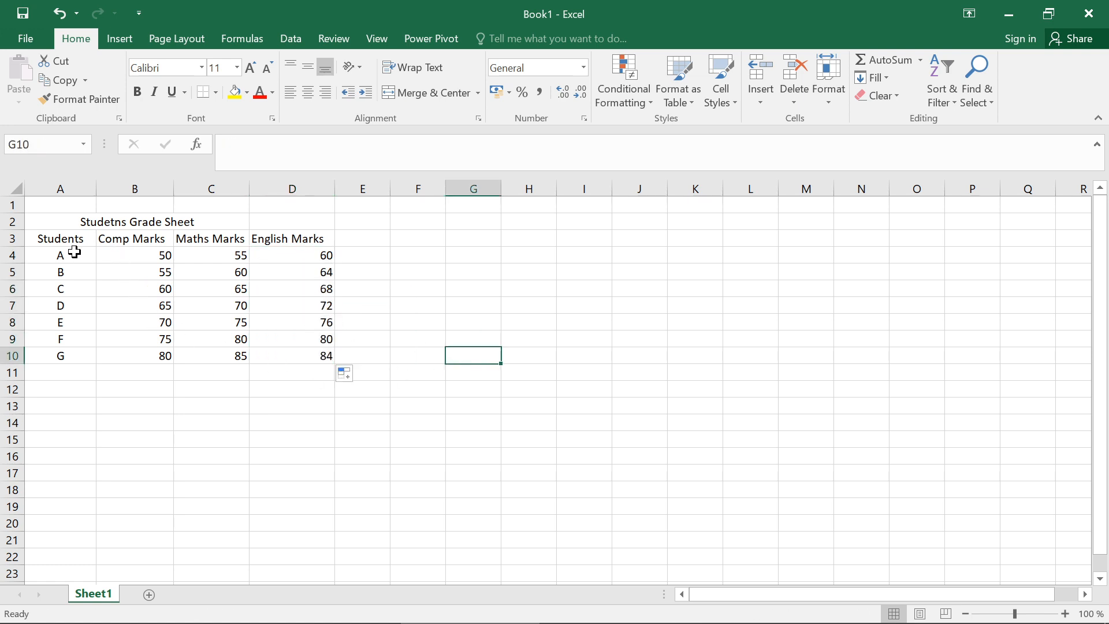
Step: Center all the marks in cells B4:D10 horizontally
left_click_drag(120, 258, 300, 349)
left_click(308, 93)
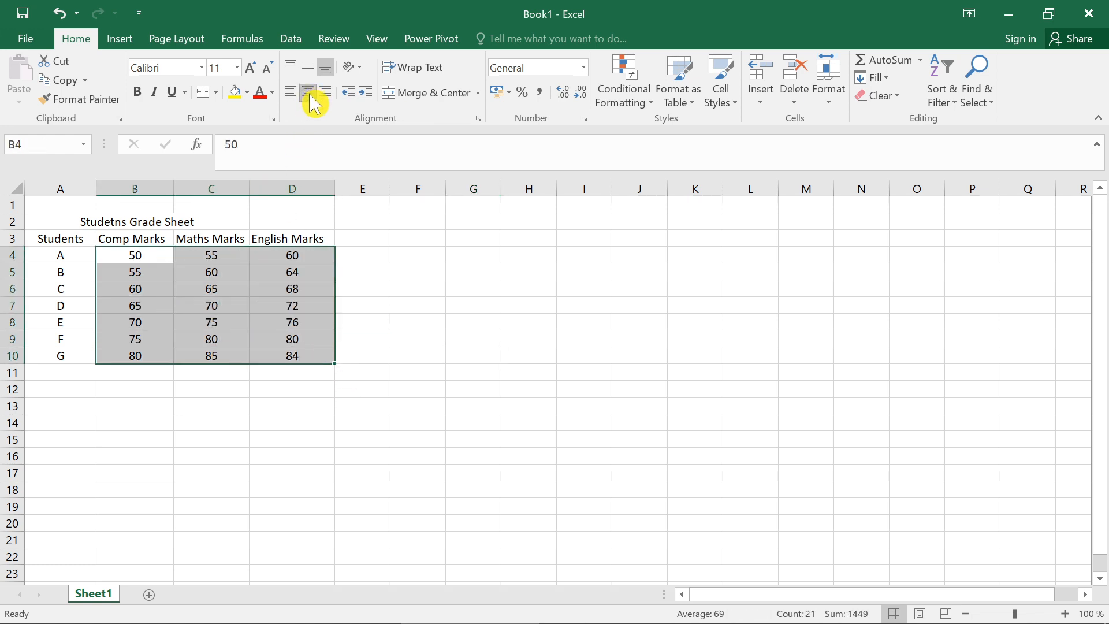
left_click(419, 338)
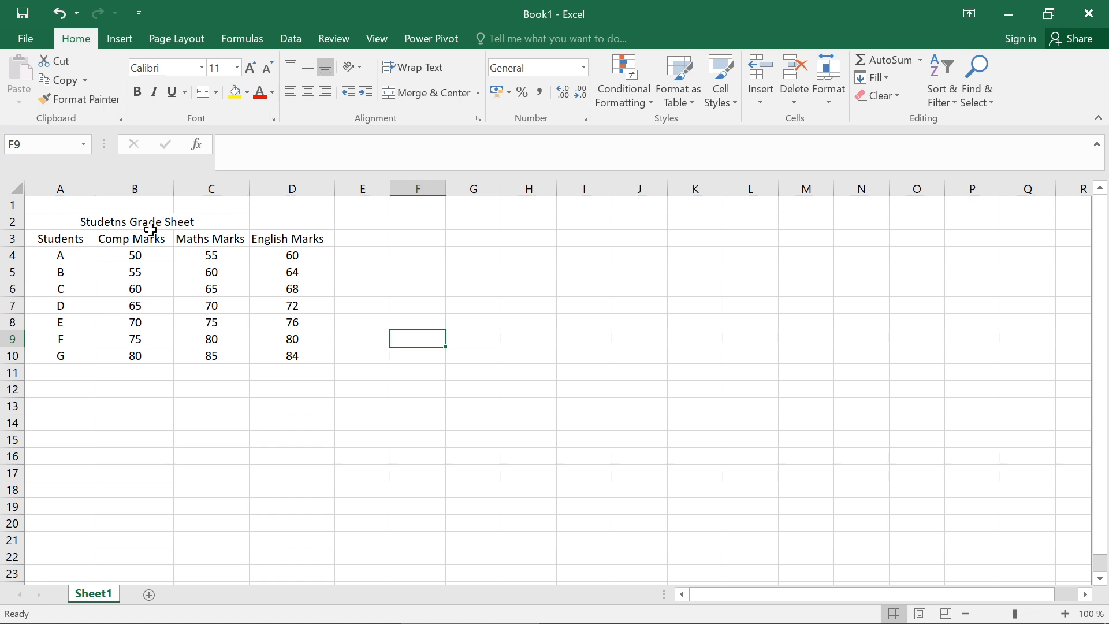
Step: Apply All Borders to the whole grade table, cells A2:D10
left_click_drag(40, 218, 292, 344)
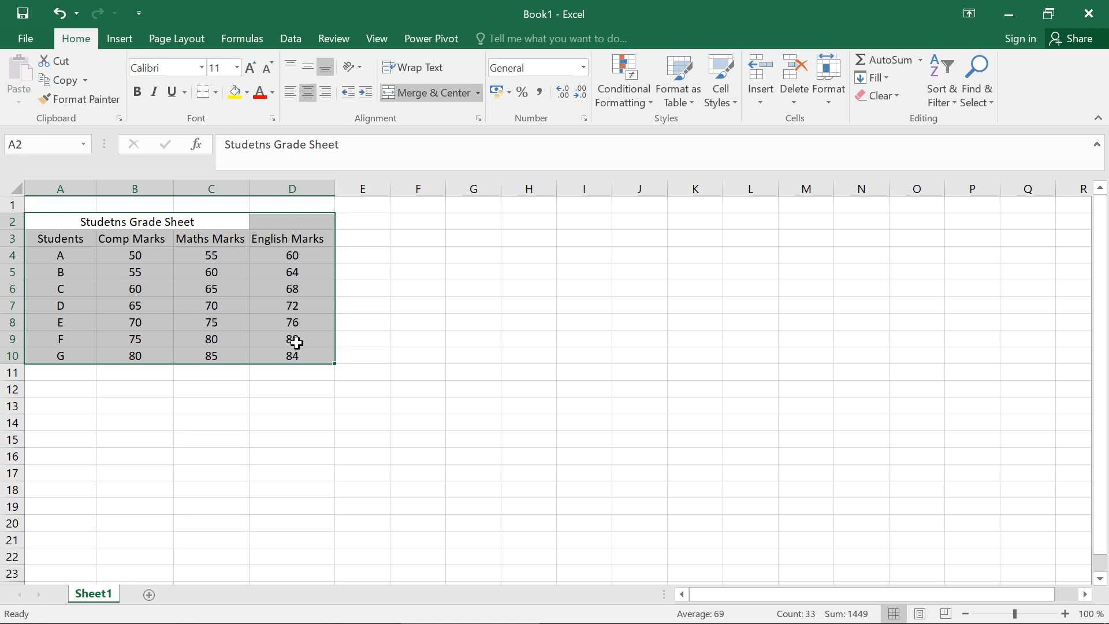
left_click(216, 93)
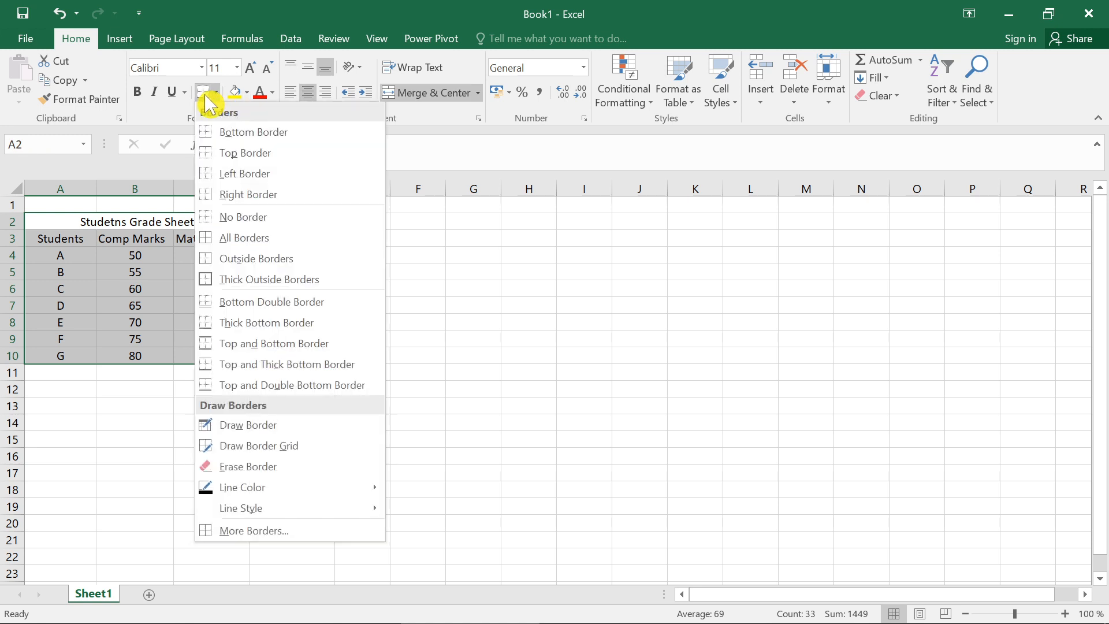
left_click(259, 236)
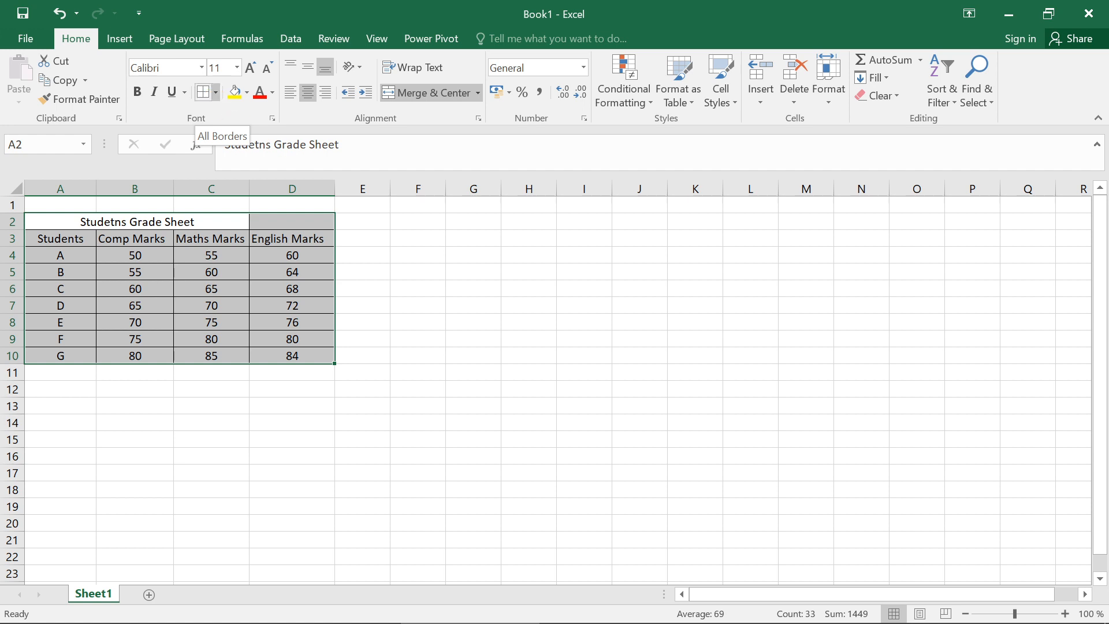
left_click(216, 93)
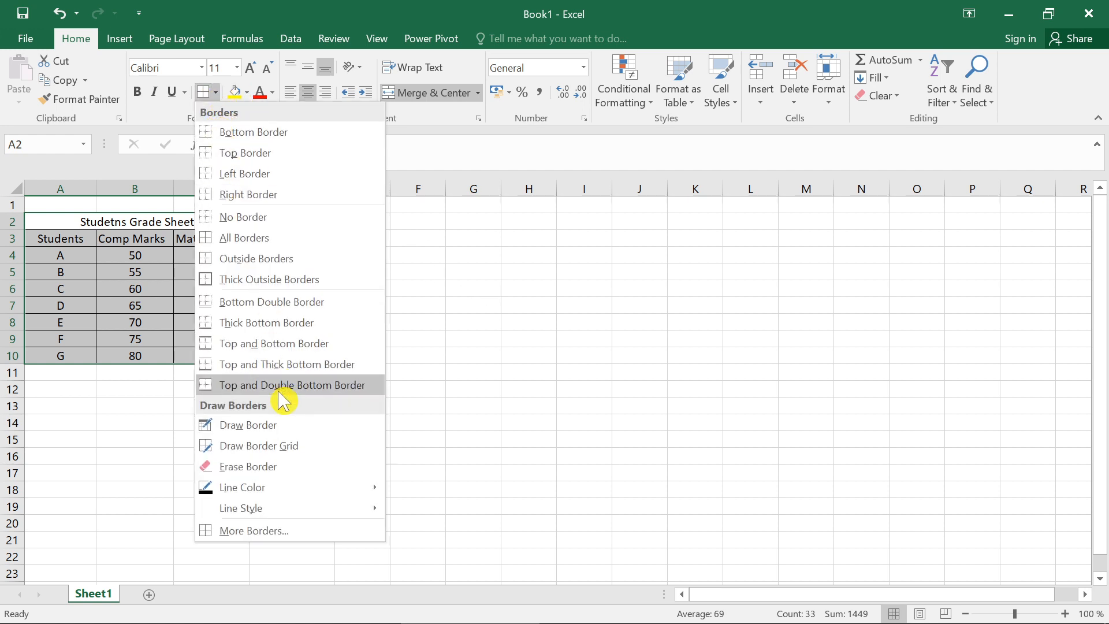
left_click(415, 346)
left_click(223, 402)
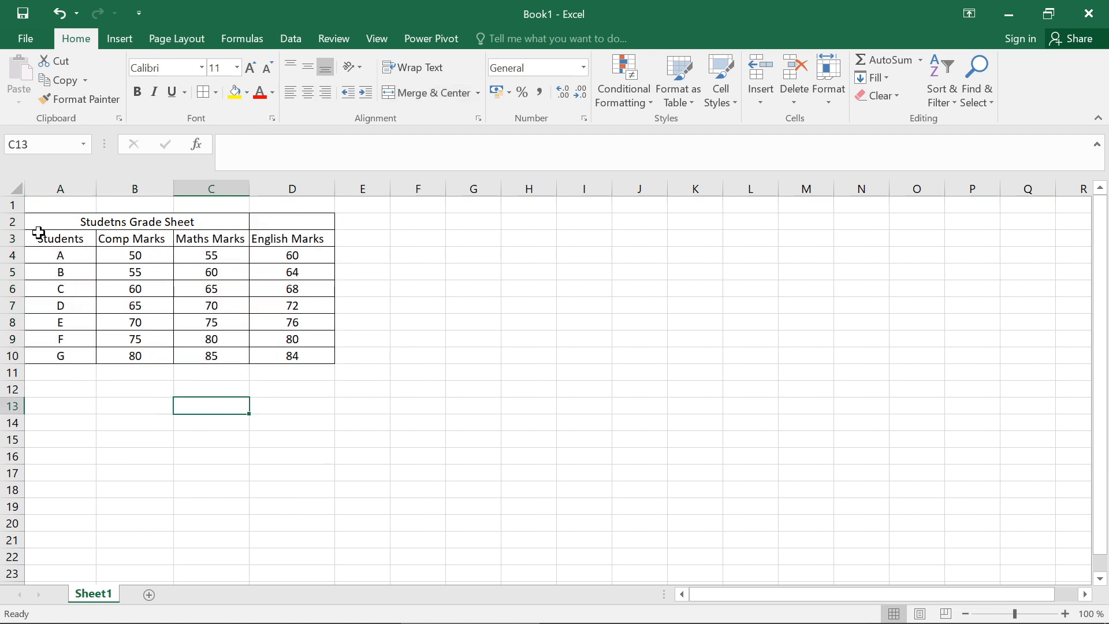
Step: Merge cells A1:D2 so the sheet title spans all four columns of the table
left_click_drag(47, 226, 263, 222)
left_click_drag(76, 203, 309, 196)
left_click(478, 92)
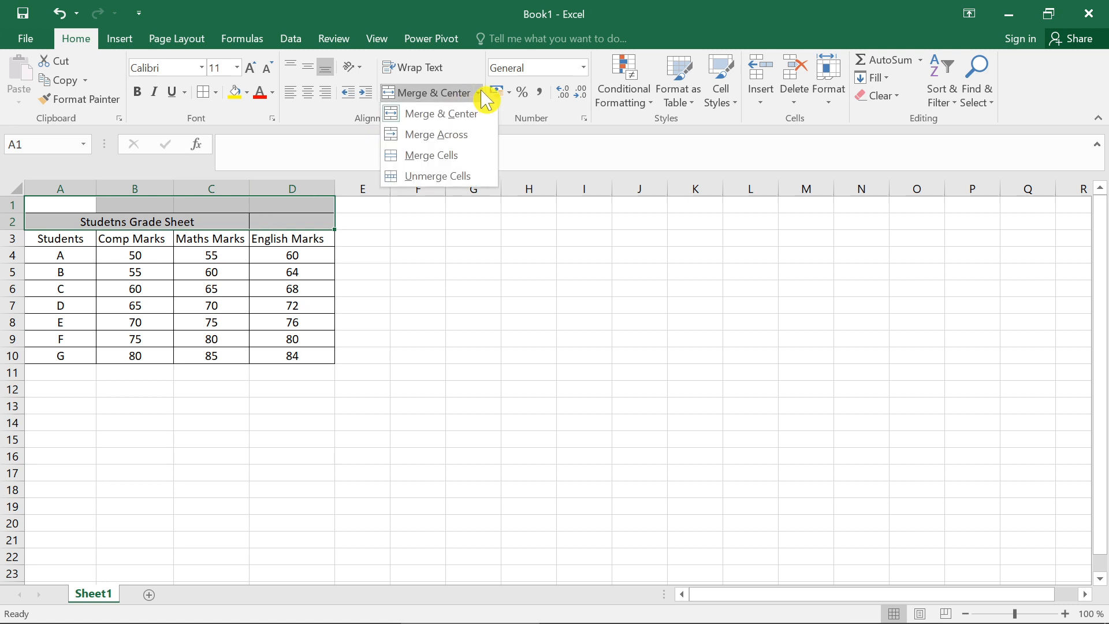
left_click(459, 155)
left_click(470, 357)
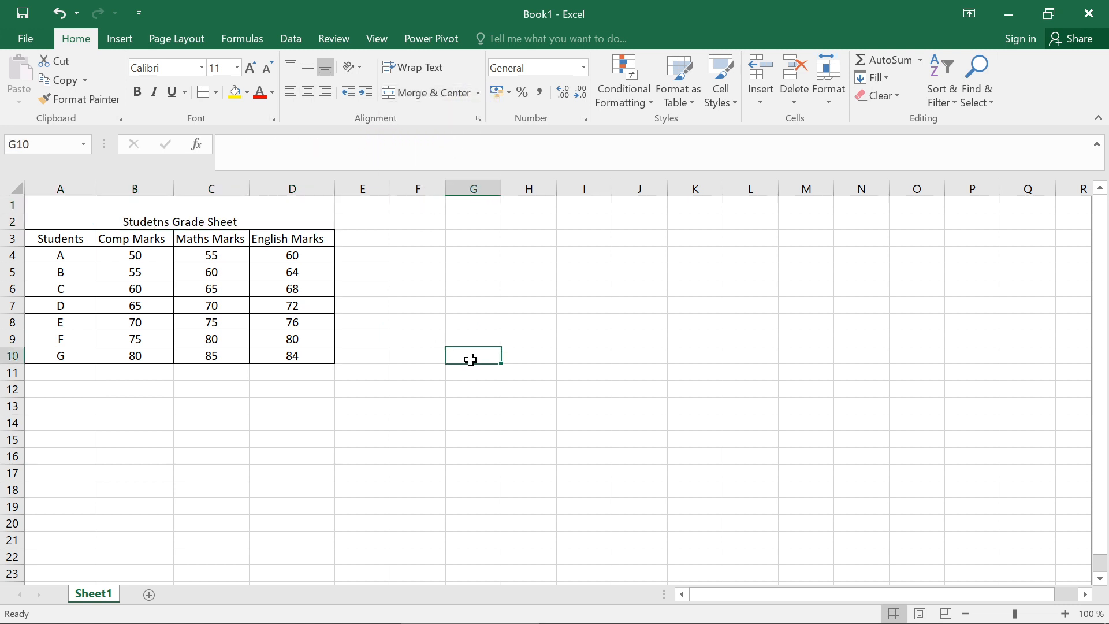
Step: Align the title vertically to the middle of its merged cell A1:D2
left_click(211, 220)
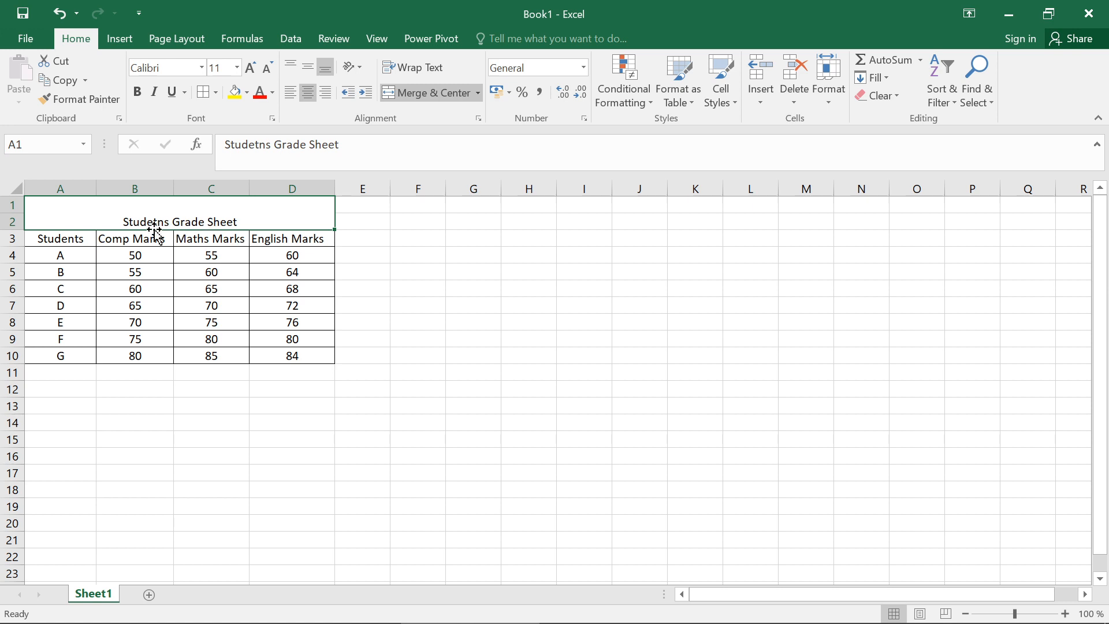
left_click(316, 75)
left_click(453, 335)
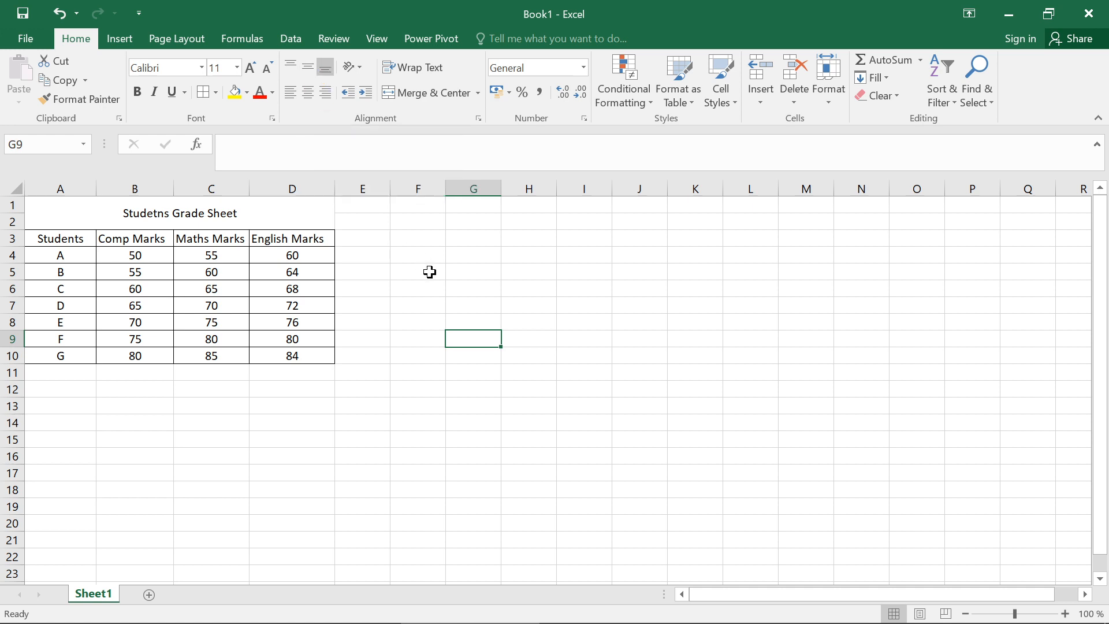
Step: Fill the student cells A4:A10 with a light orange theme color
left_click_drag(35, 237, 60, 335)
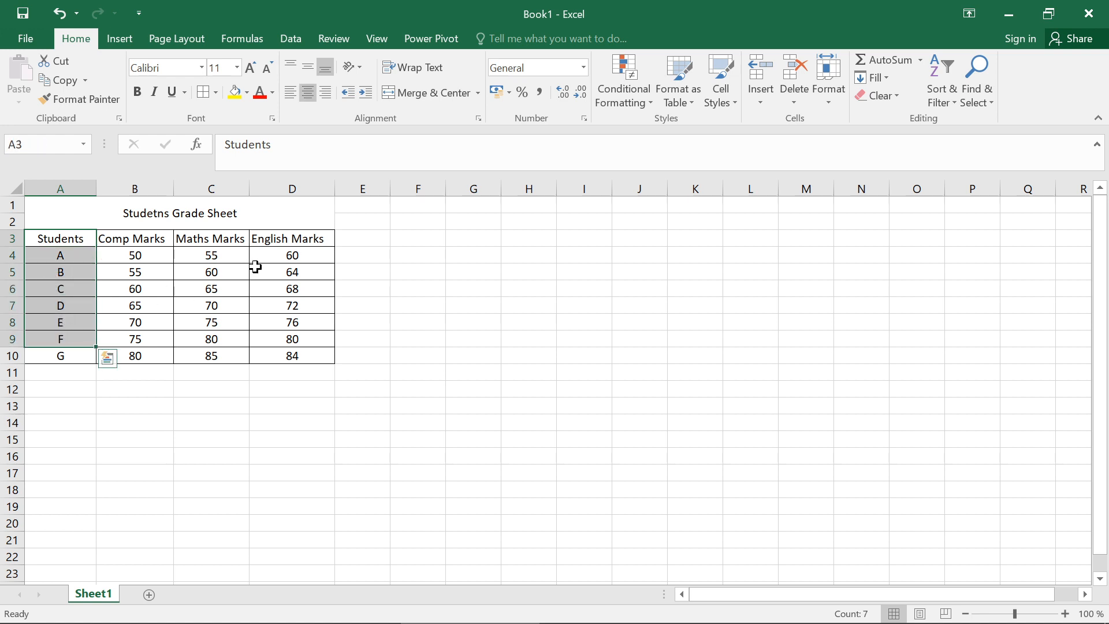
left_click(81, 256)
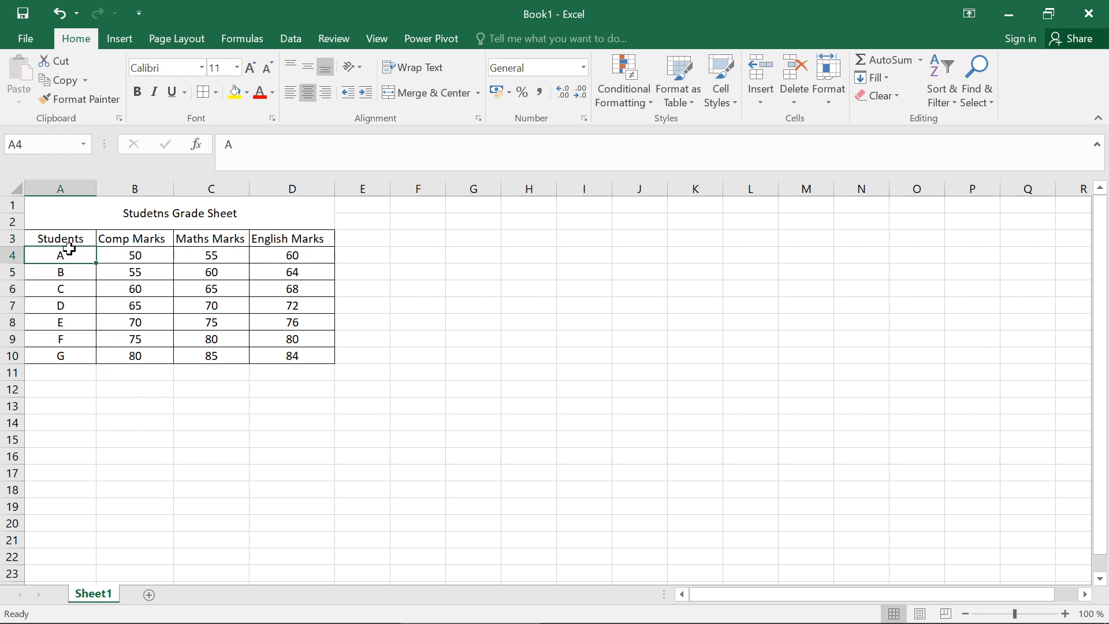
left_click_drag(79, 238, 77, 349)
left_click(76, 265)
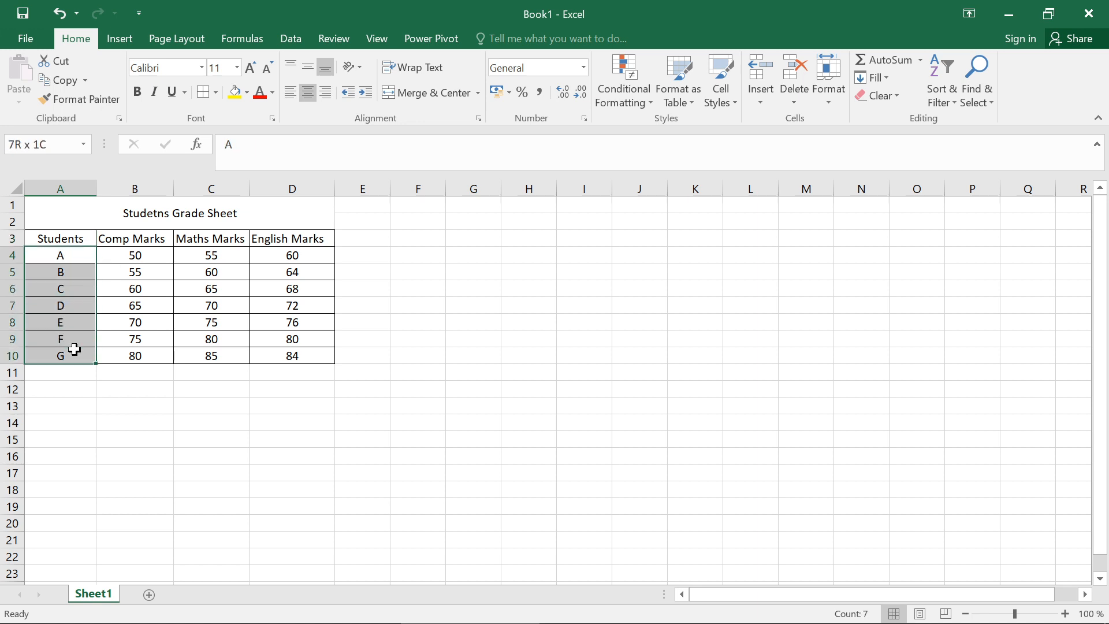
left_click(247, 93)
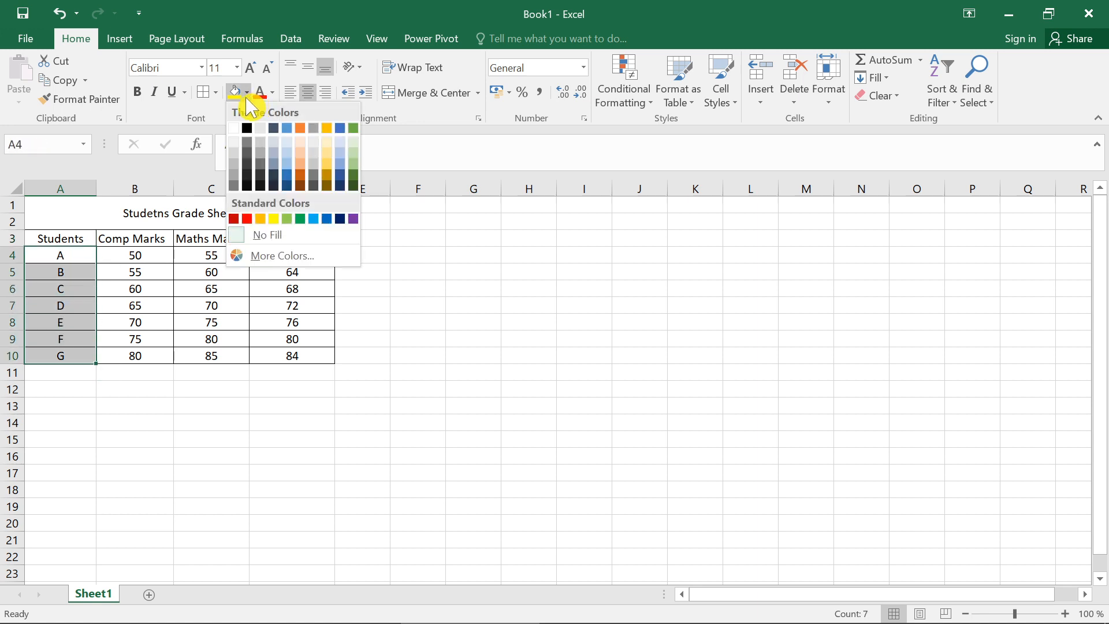
left_click(301, 144)
Step: Fill the marks cells B4:D10 with a light blue theme color
left_click_drag(127, 253, 272, 354)
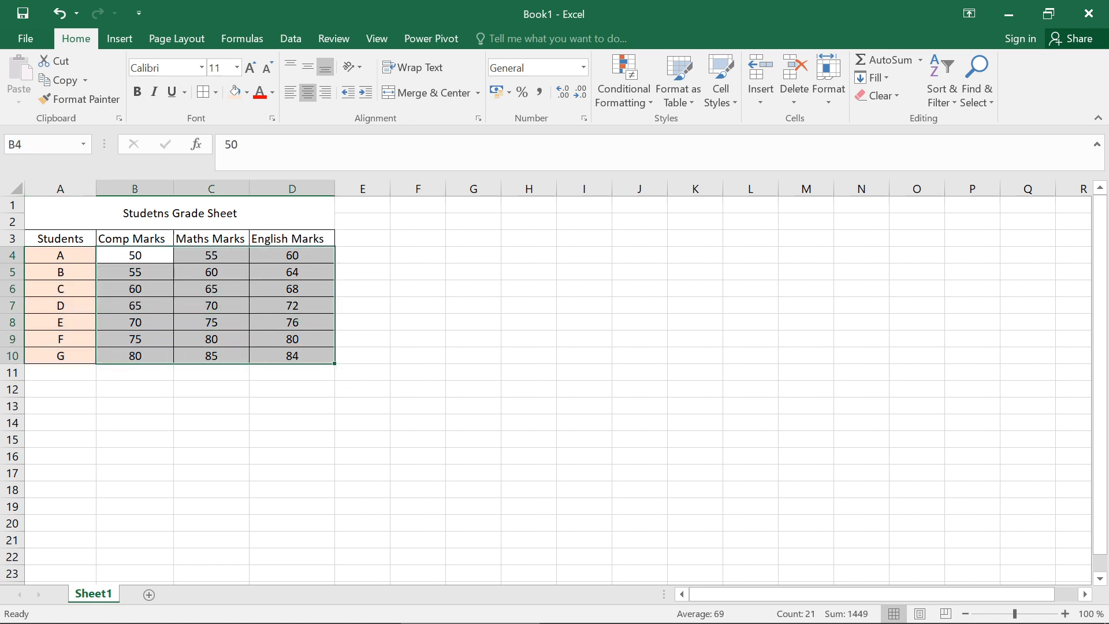
left_click(246, 94)
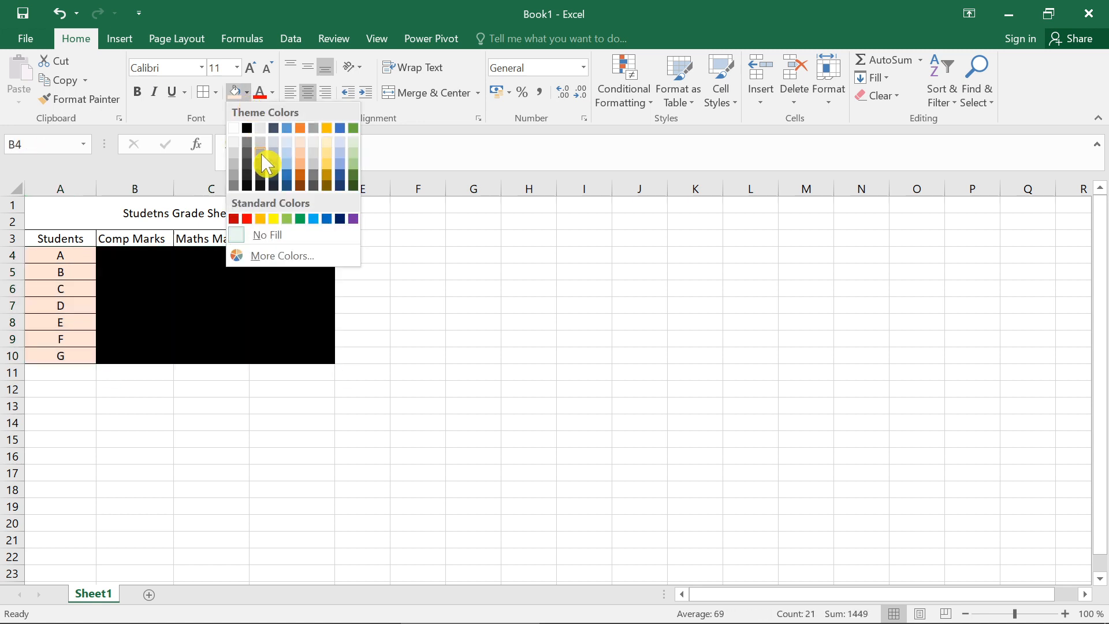
left_click(290, 156)
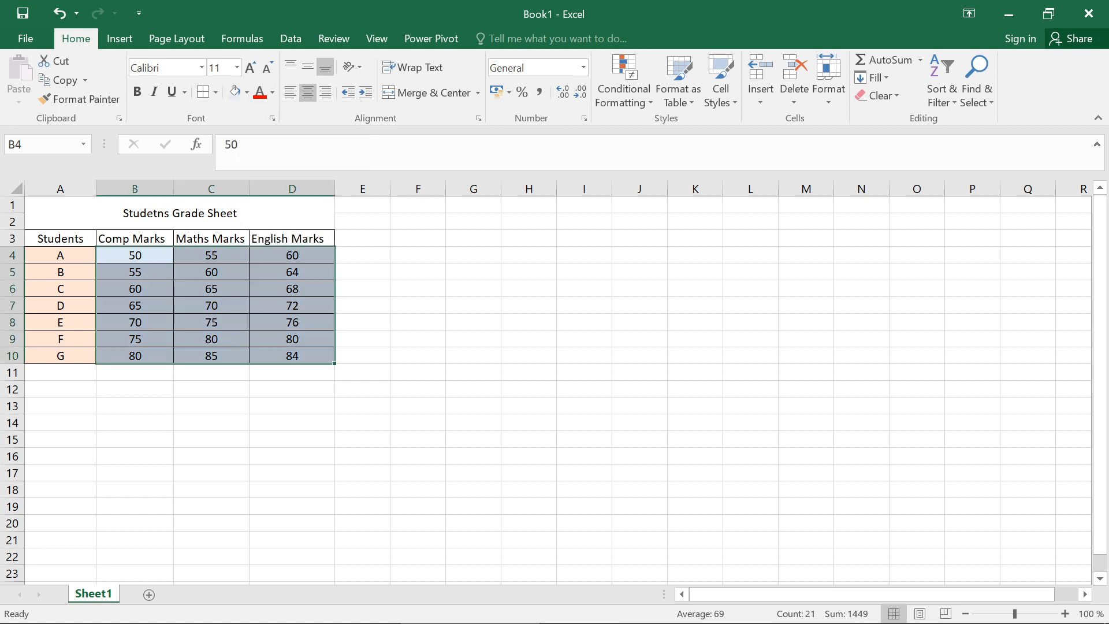
left_click(361, 322)
Step: Enter the column headers Total, Average and Grade in E3, F3 and G3
left_click(359, 239)
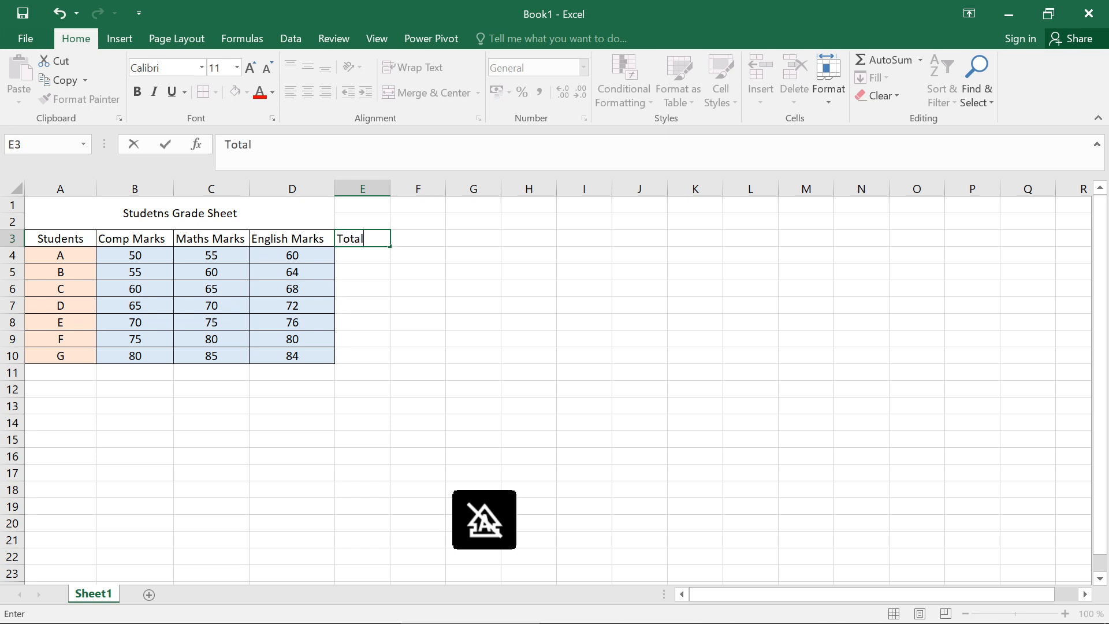
left_click(374, 299)
double_click(414, 239)
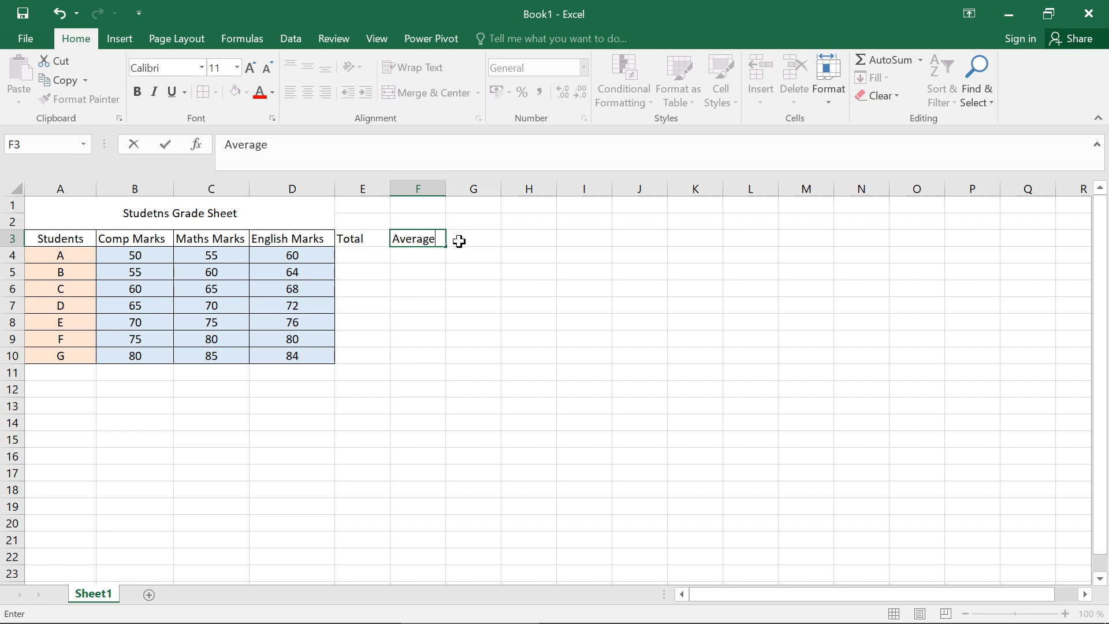
key("Tab")
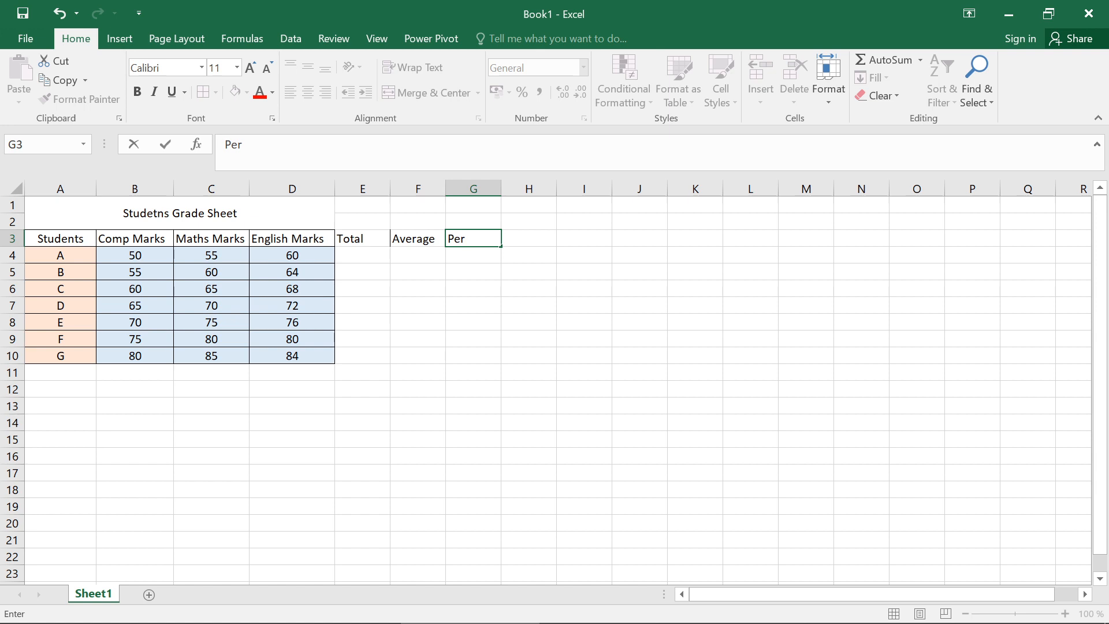
type("Percwntag")
key("BackSpace")
key("BackSpace")
key("BackSpace")
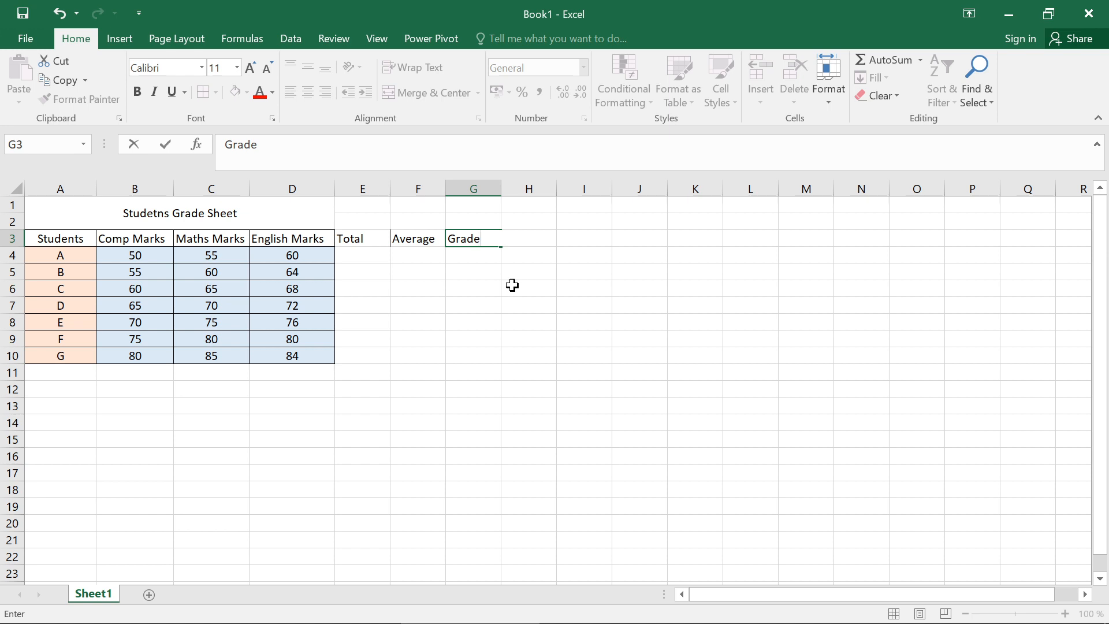
left_click(580, 273)
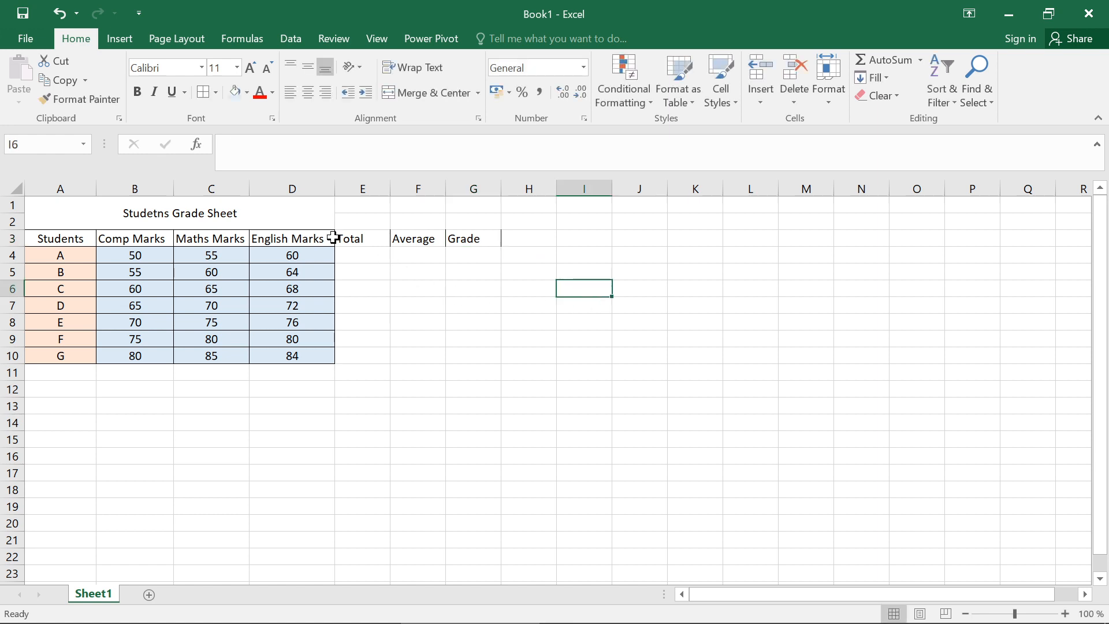
Step: Center the new Total, Average and Grade columns, cells E3:G10, horizontally
left_click_drag(339, 238, 466, 354)
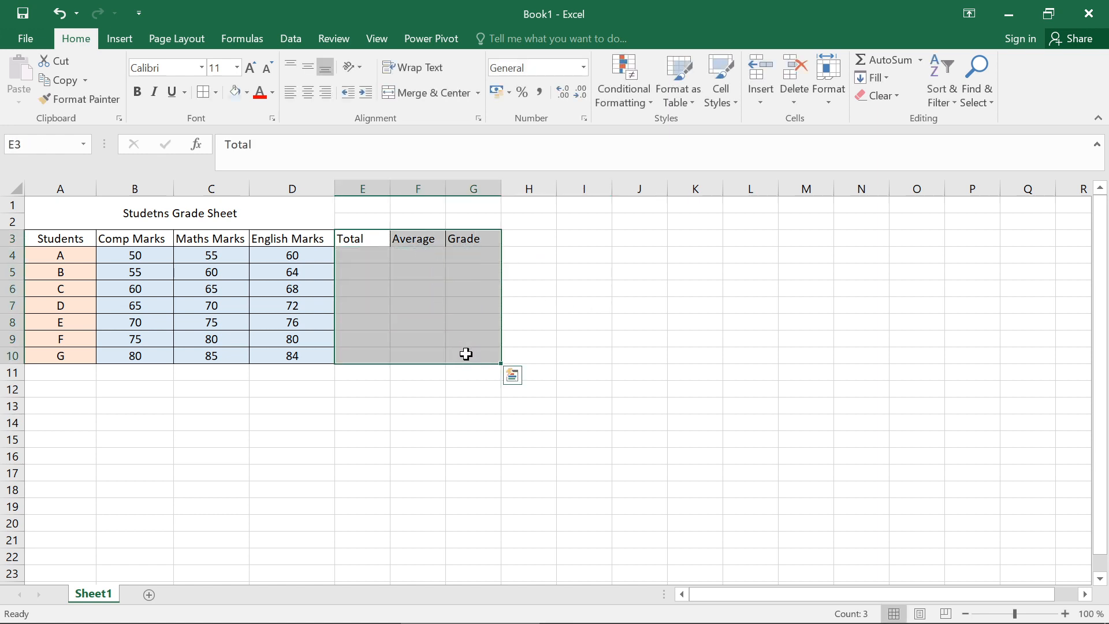
left_click(314, 94)
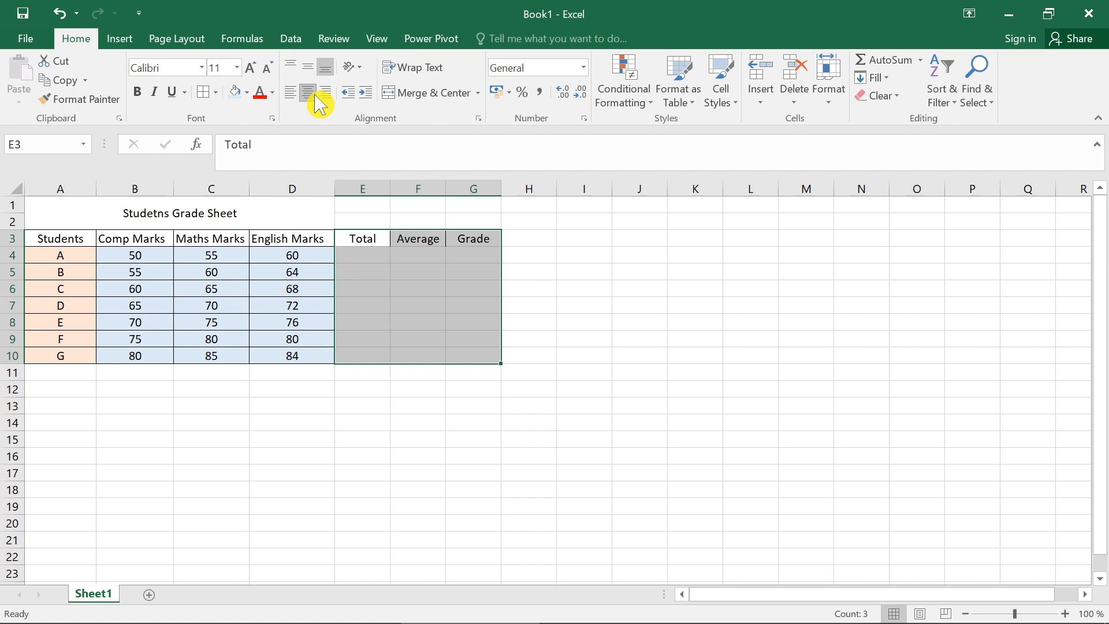
left_click(530, 338)
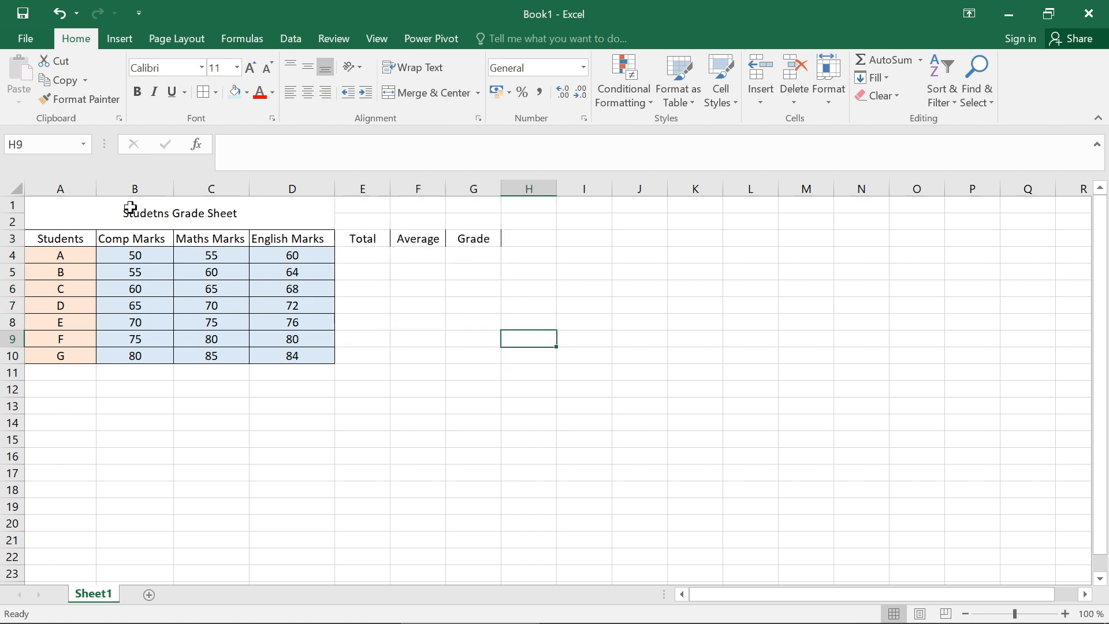
Step: Extend the merged title across cells A1:G2 so it spans the new columns too
left_click_drag(130, 208, 486, 219)
left_click(477, 93)
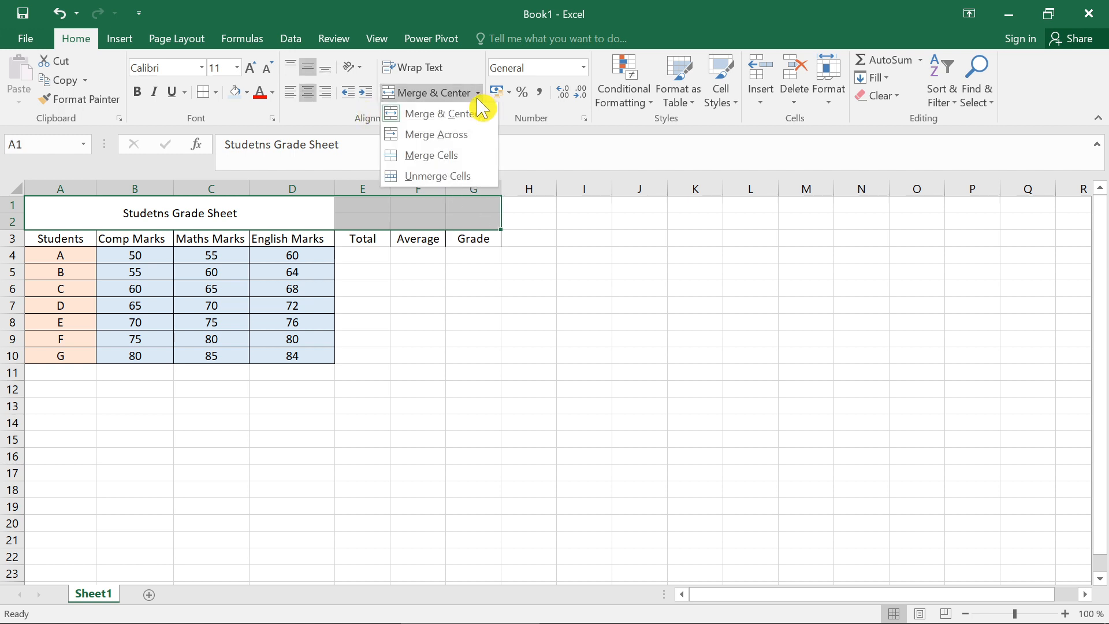
left_click(439, 154)
left_click(462, 372)
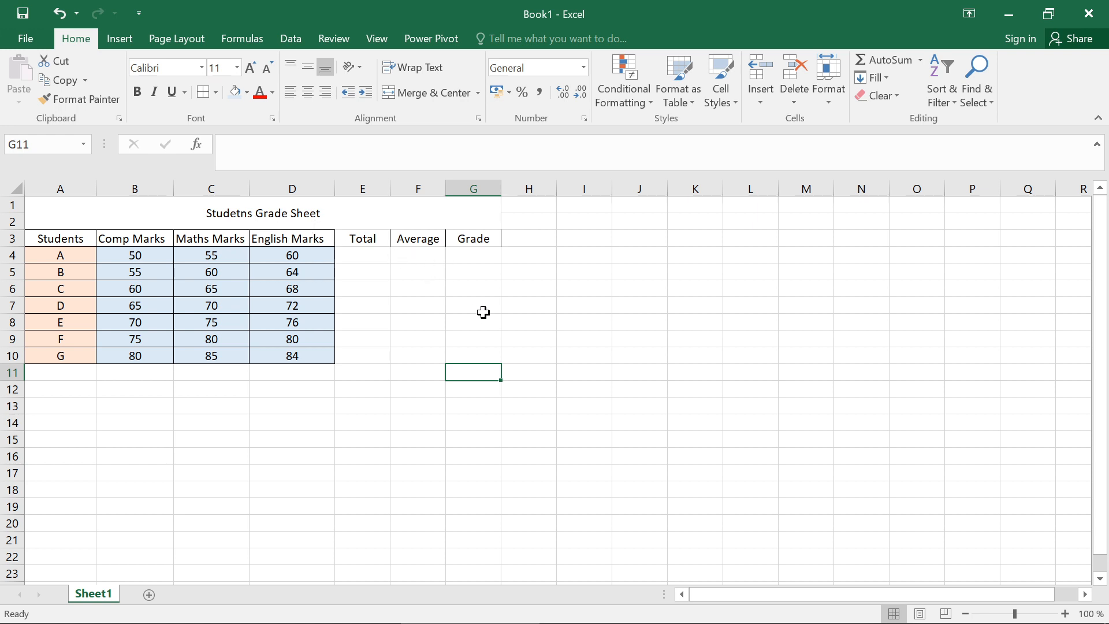
Step: Apply All Borders to the Total, Average and Grade columns, cells E3:G10
mouse_move(348, 241)
left_mouse_down()
mouse_move(430, 284)
mouse_move(466, 354)
left_mouse_up()
left_click(202, 92)
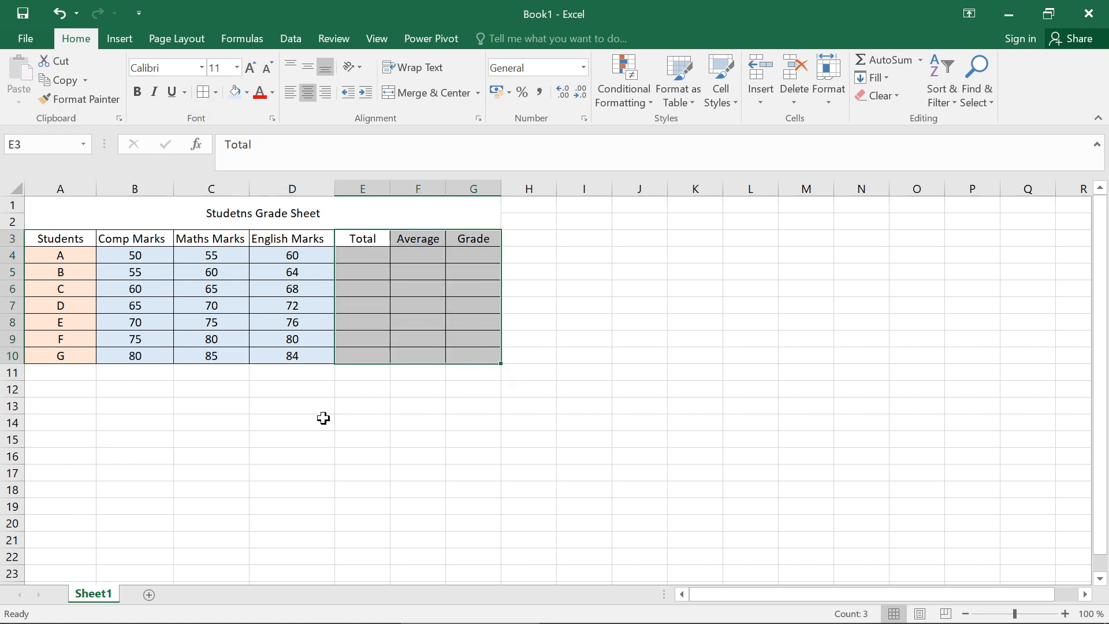
left_click(372, 483)
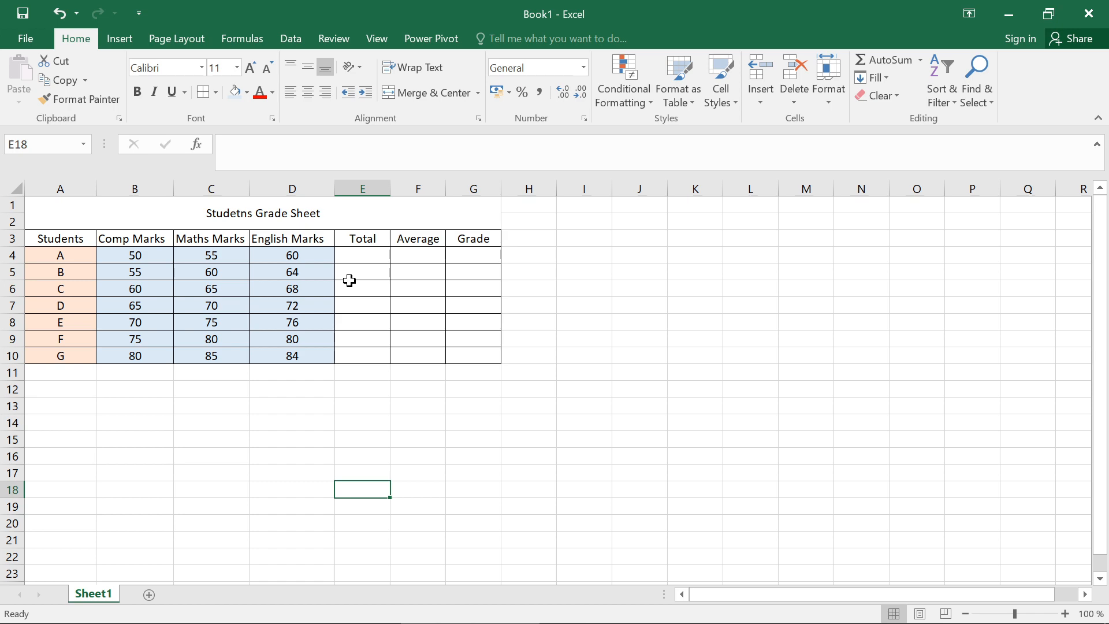
Step: Enter the formula =SUM(B4:D4) in E4 to total student A's marks
key("ctrl+super+o")
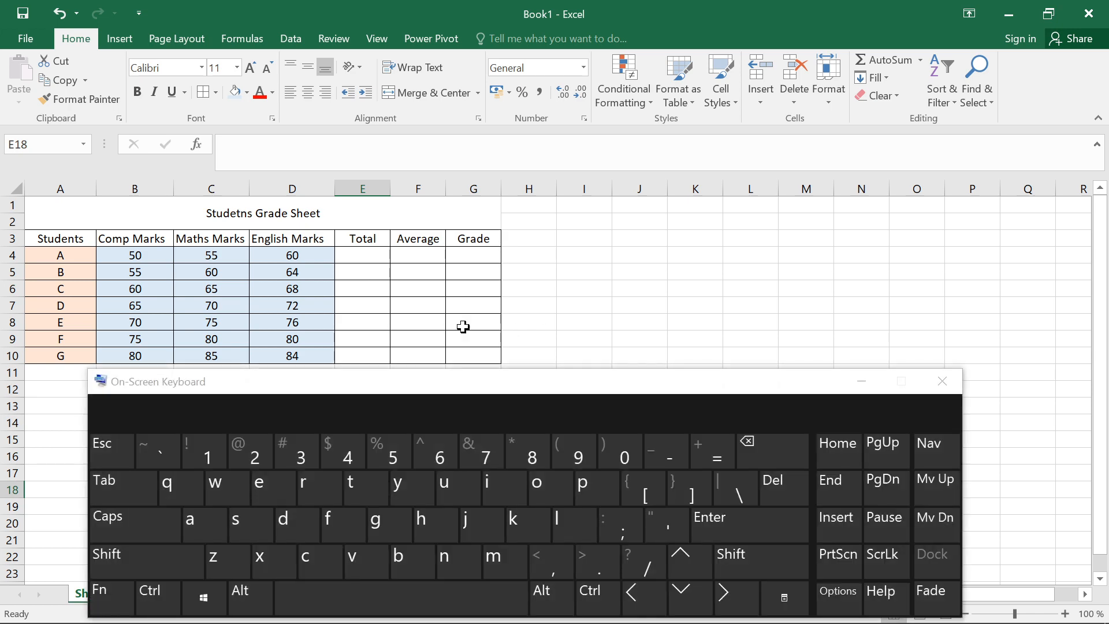
double_click(367, 254)
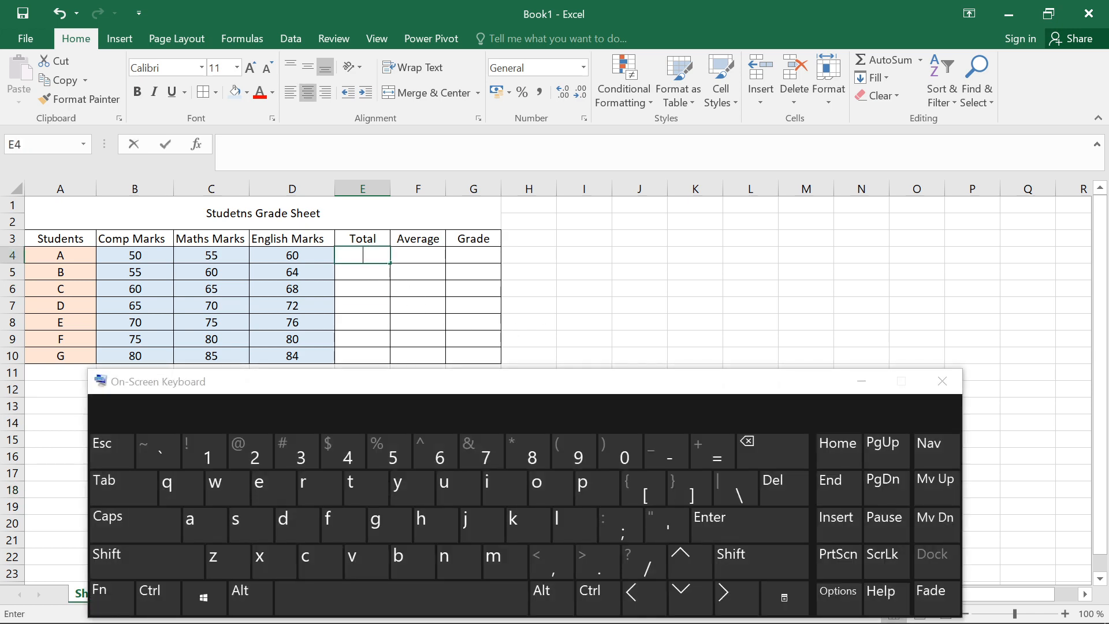
left_click(708, 458)
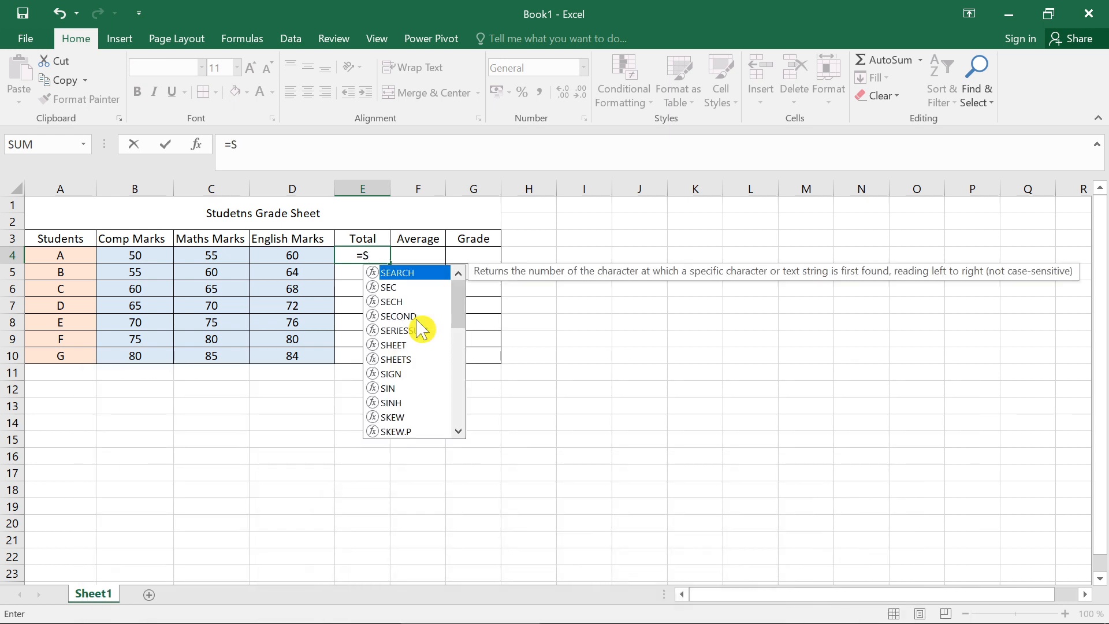
type("um(")
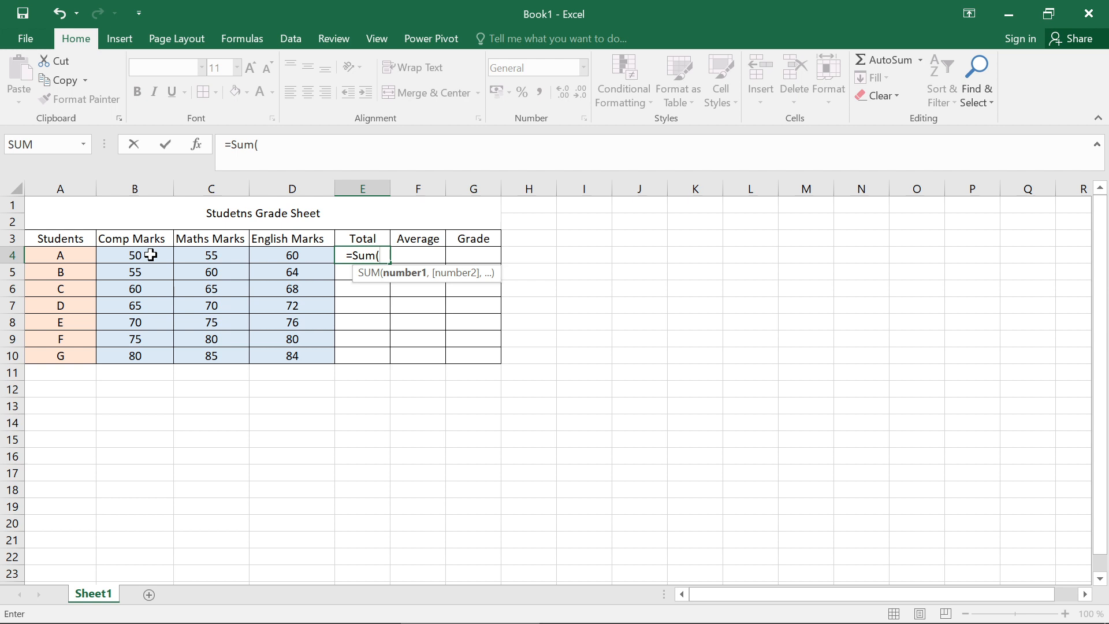
left_click_drag(111, 251, 334, 263)
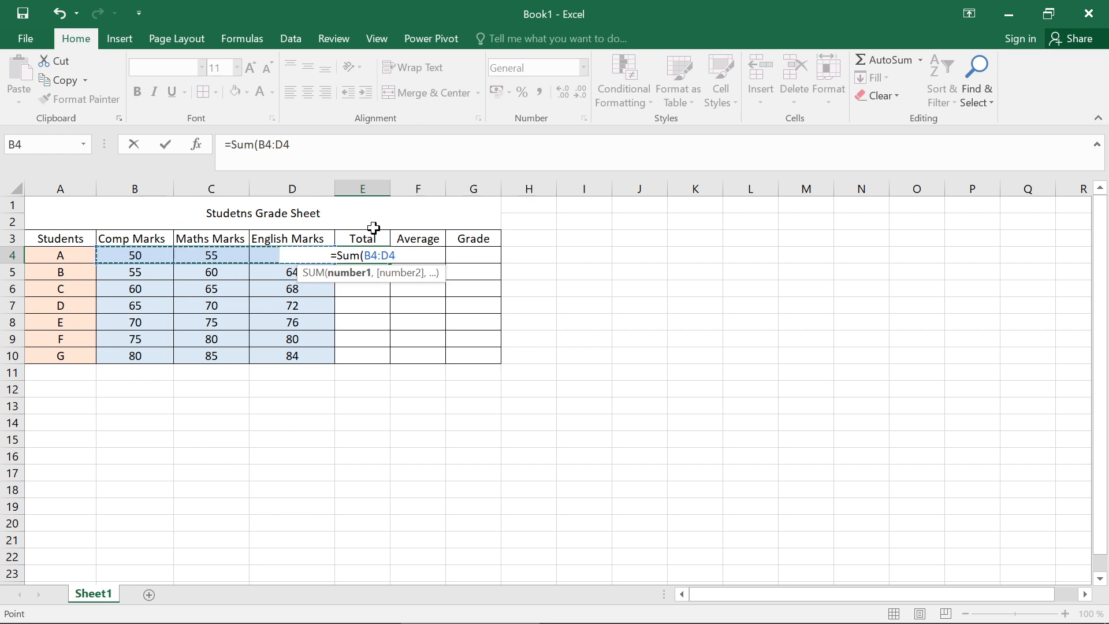
type(")")
key("Return")
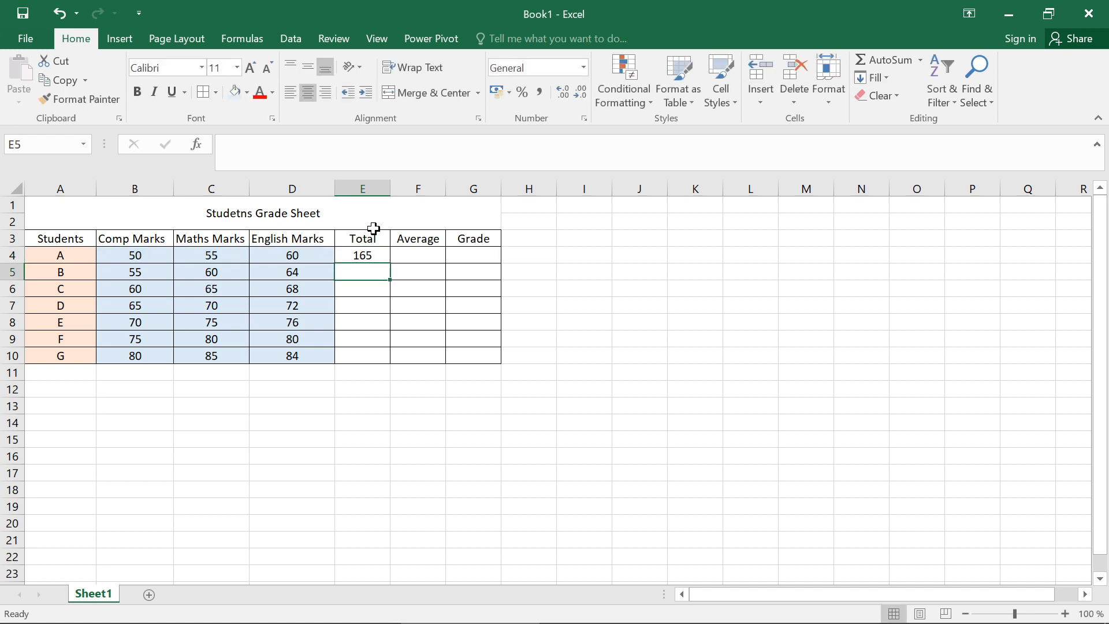
left_click(342, 439)
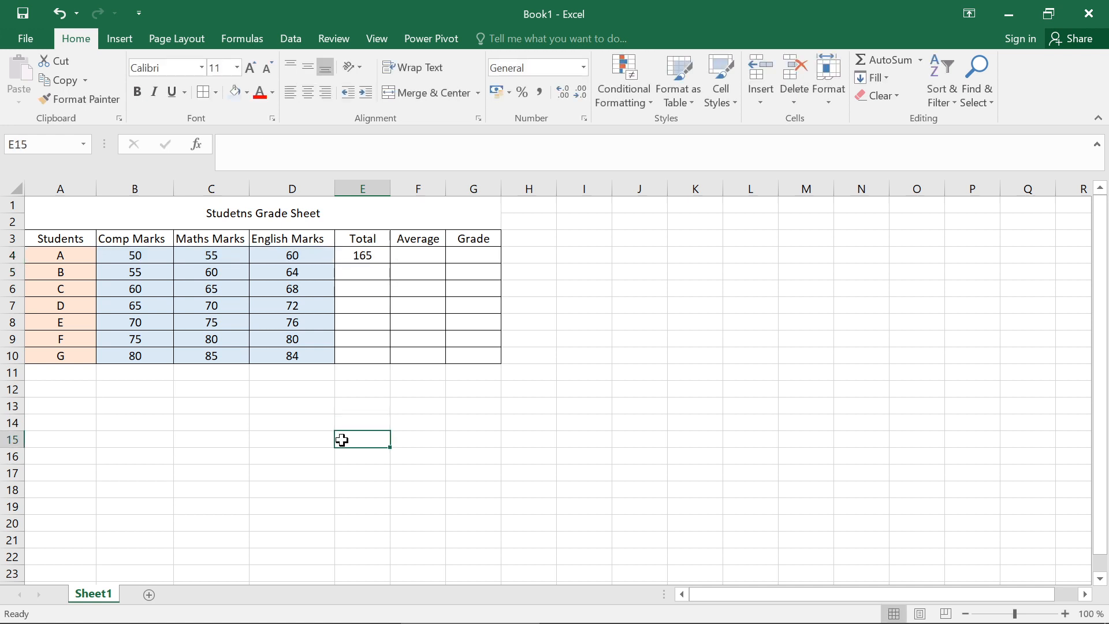
Step: Fill the Total formula from E4 down to E10 for all students
left_click(357, 256)
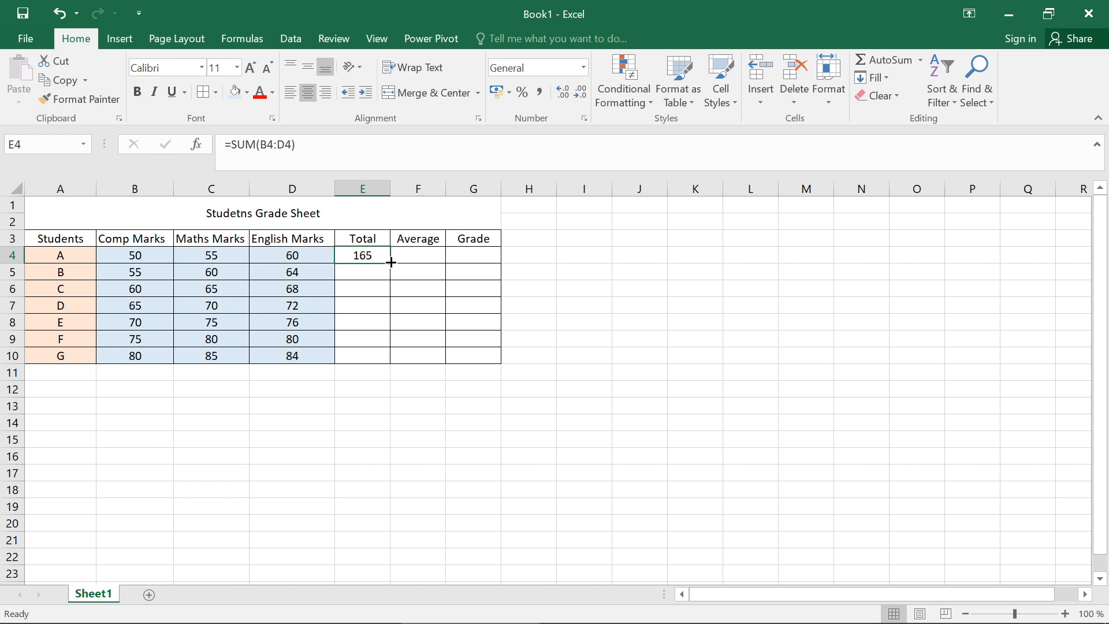
left_click_drag(391, 263, 376, 359)
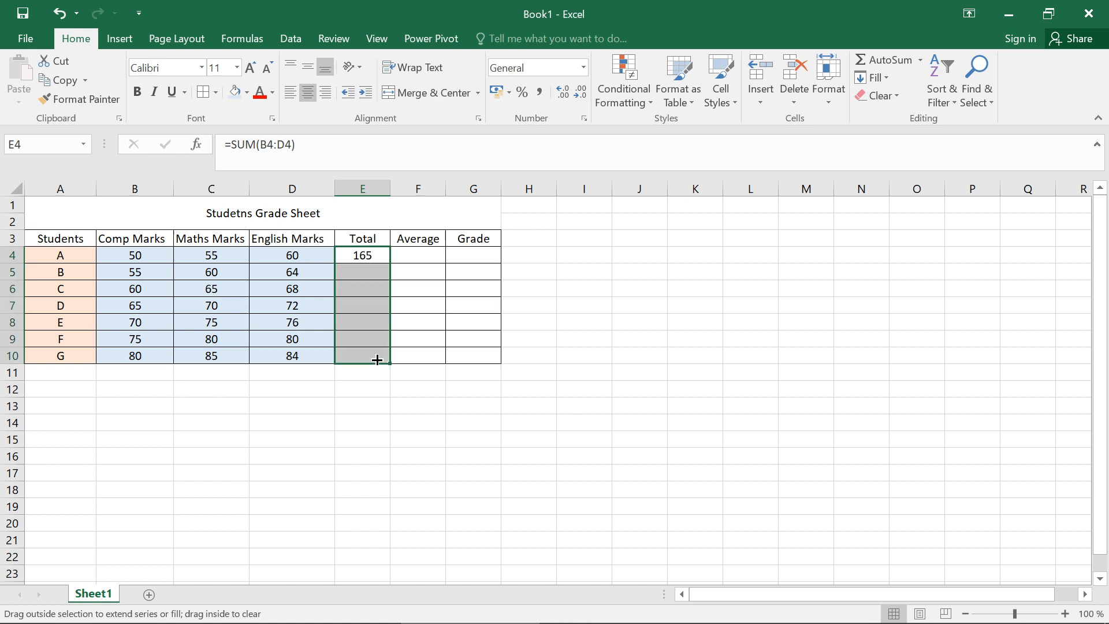
left_click(402, 460)
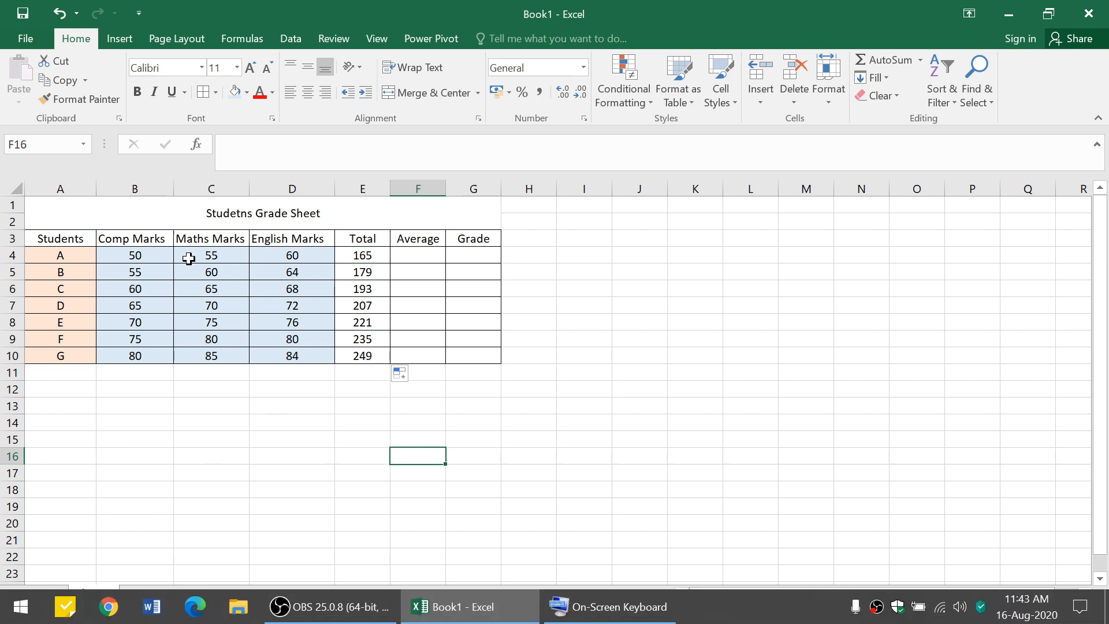
Step: Fill the header row A3:G3 with a light gold colour
left_click_drag(42, 241, 462, 246)
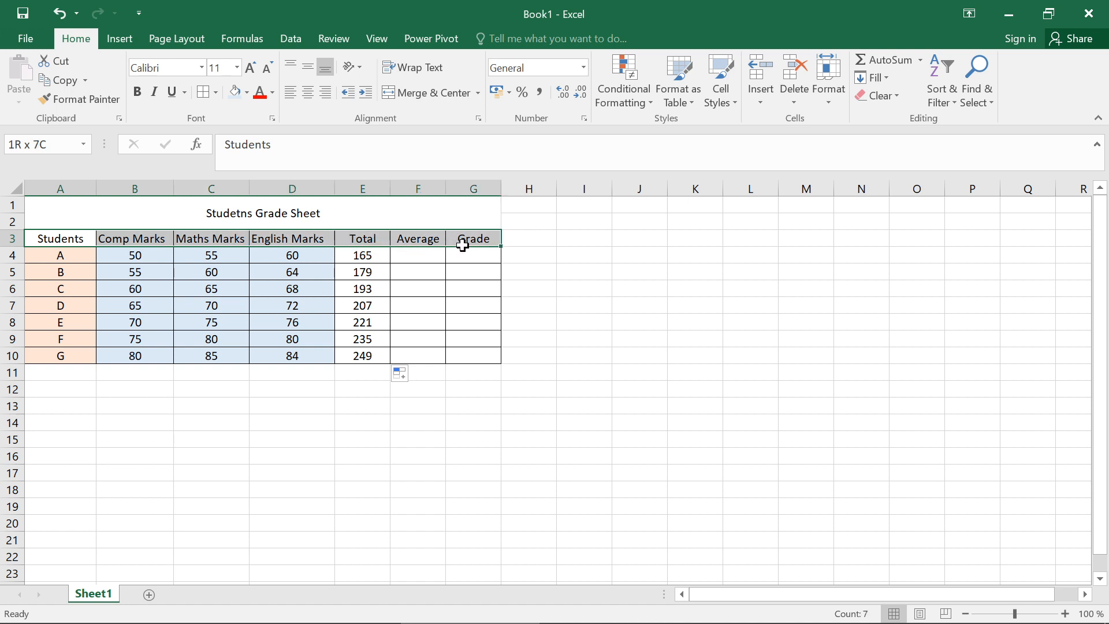
left_click(246, 93)
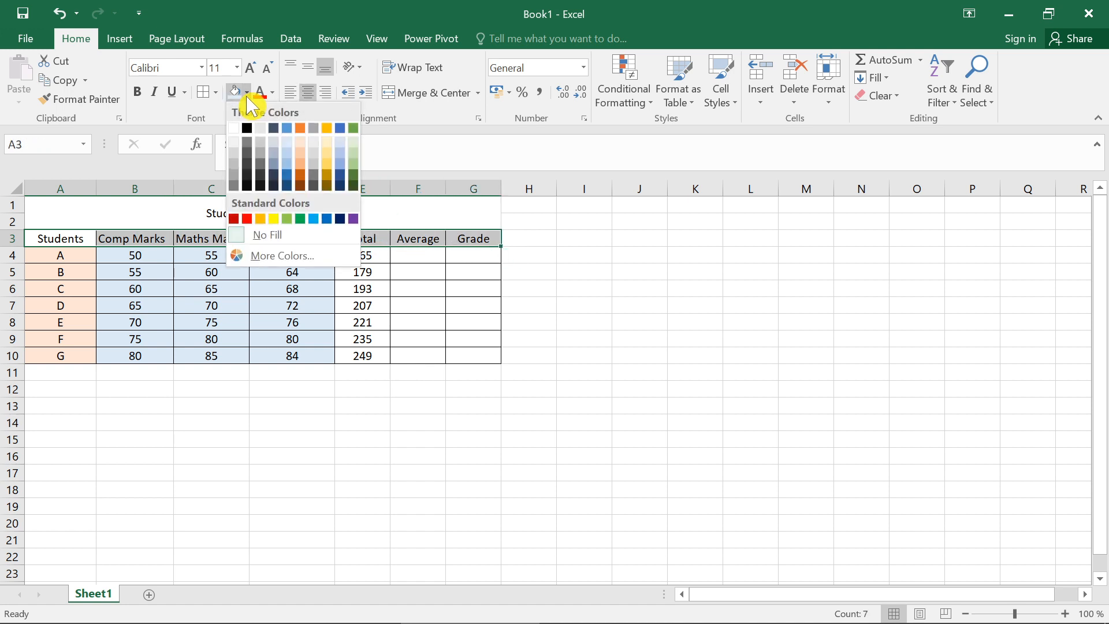
left_click(328, 154)
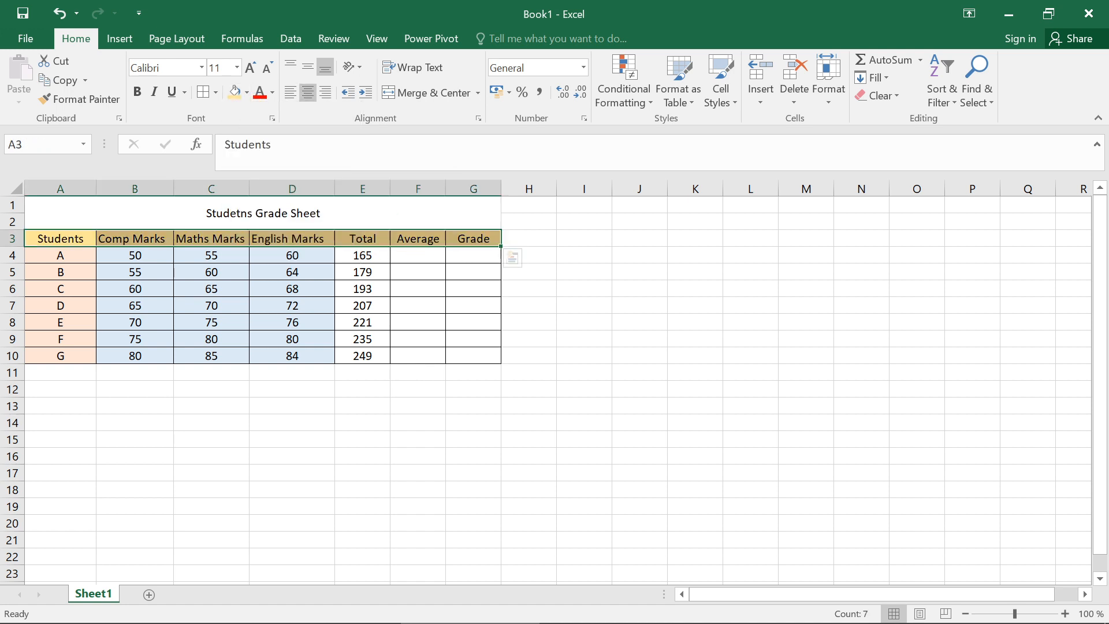
left_click(301, 449)
Step: Fill the Total, Average and Grade cells E4:G10 with light gray
left_click(358, 252)
left_click_drag(359, 252, 457, 353)
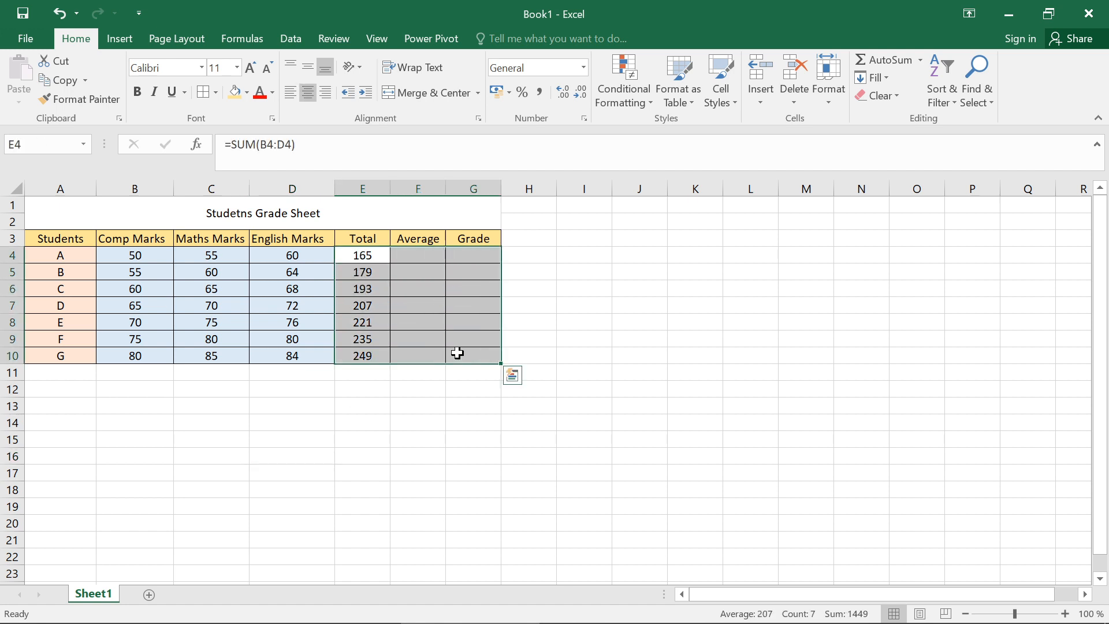
left_click(246, 93)
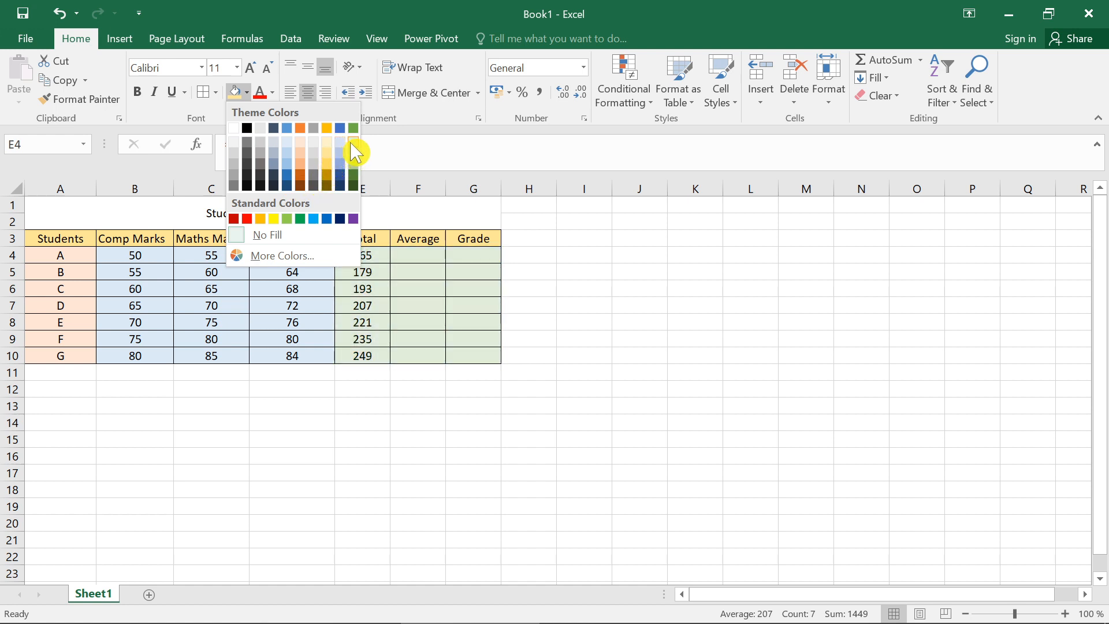
left_click(263, 150)
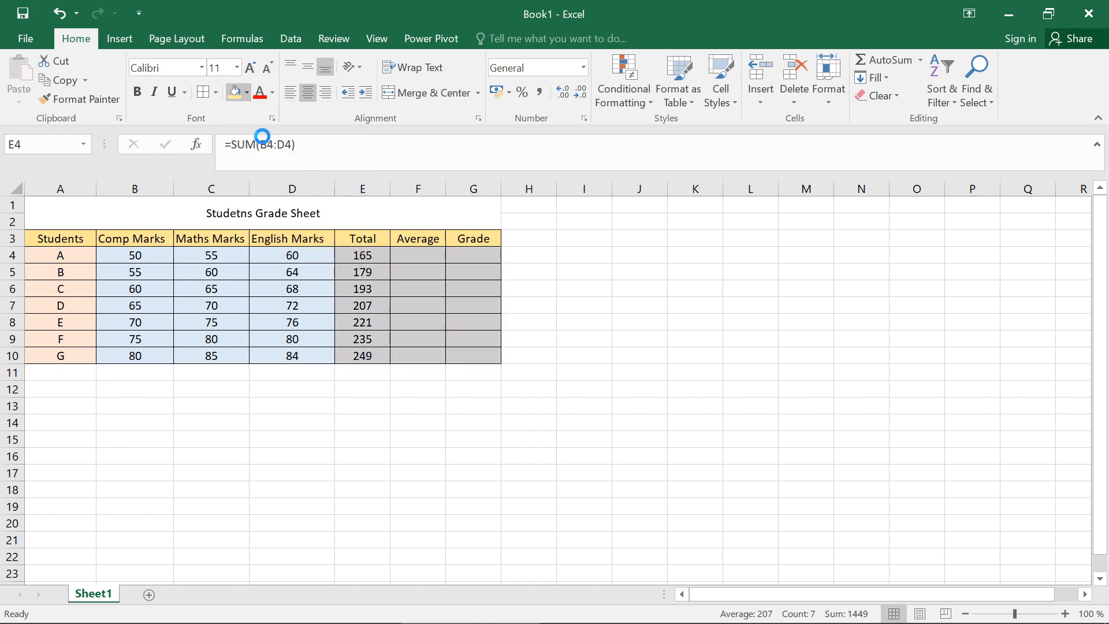
left_click(300, 456)
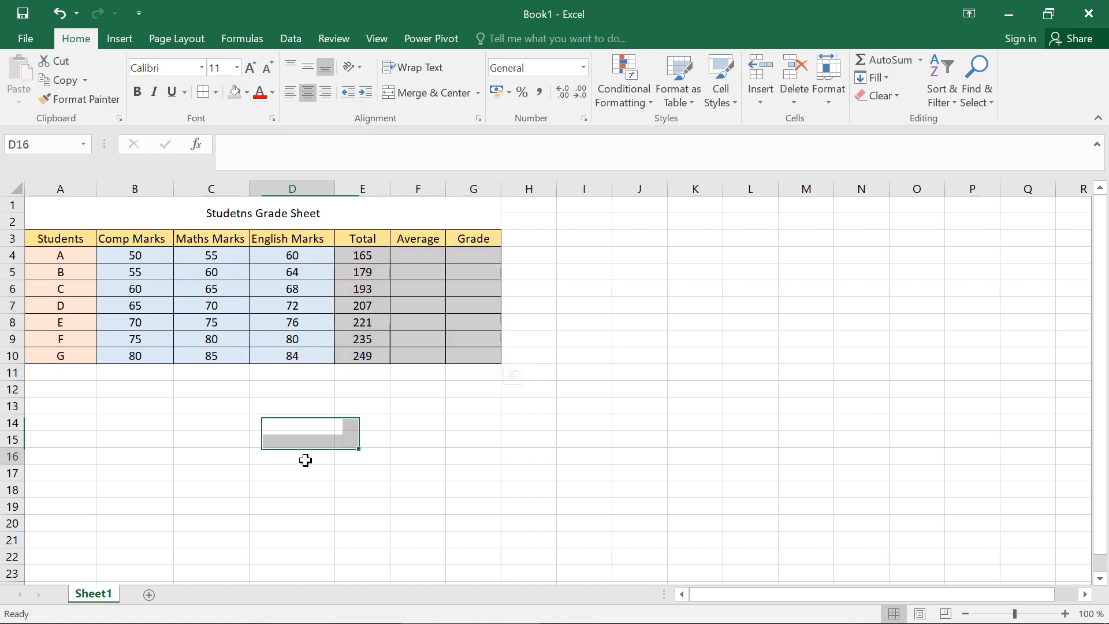
Step: Make the text in the whole table A3:G10 bold and increase its font size to 12
left_click(46, 253)
left_click_drag(31, 239, 482, 357)
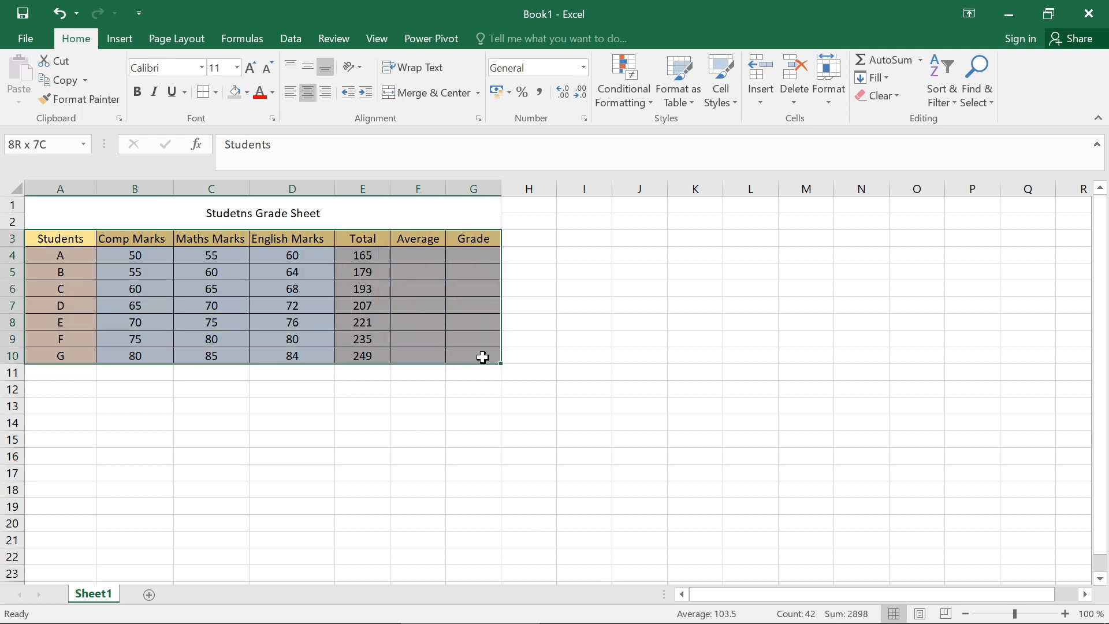
left_click(137, 92)
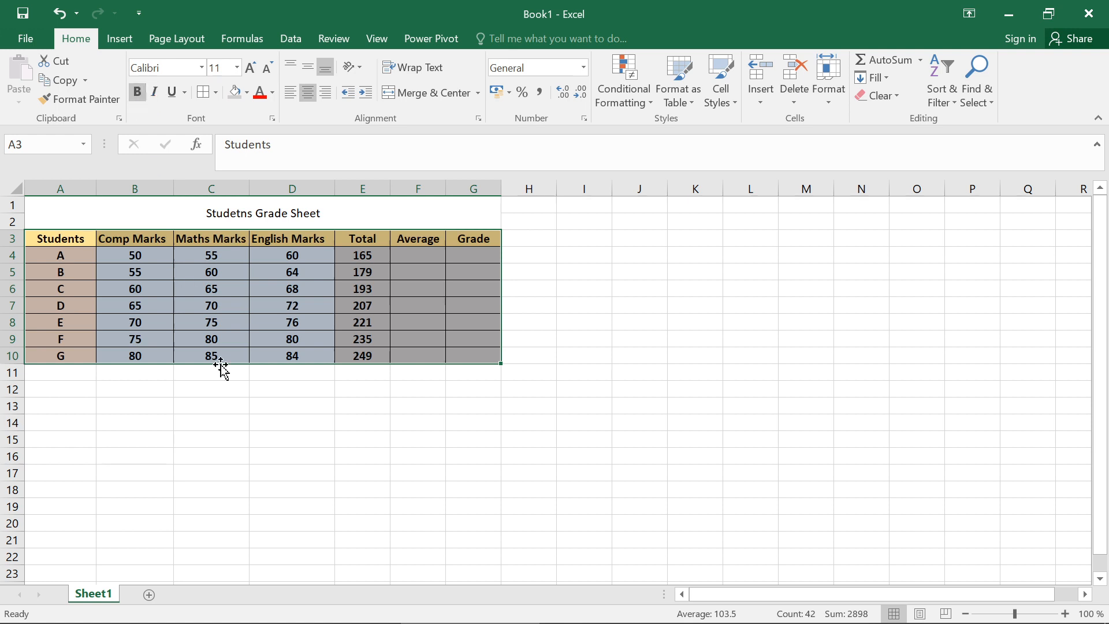
left_click(250, 67)
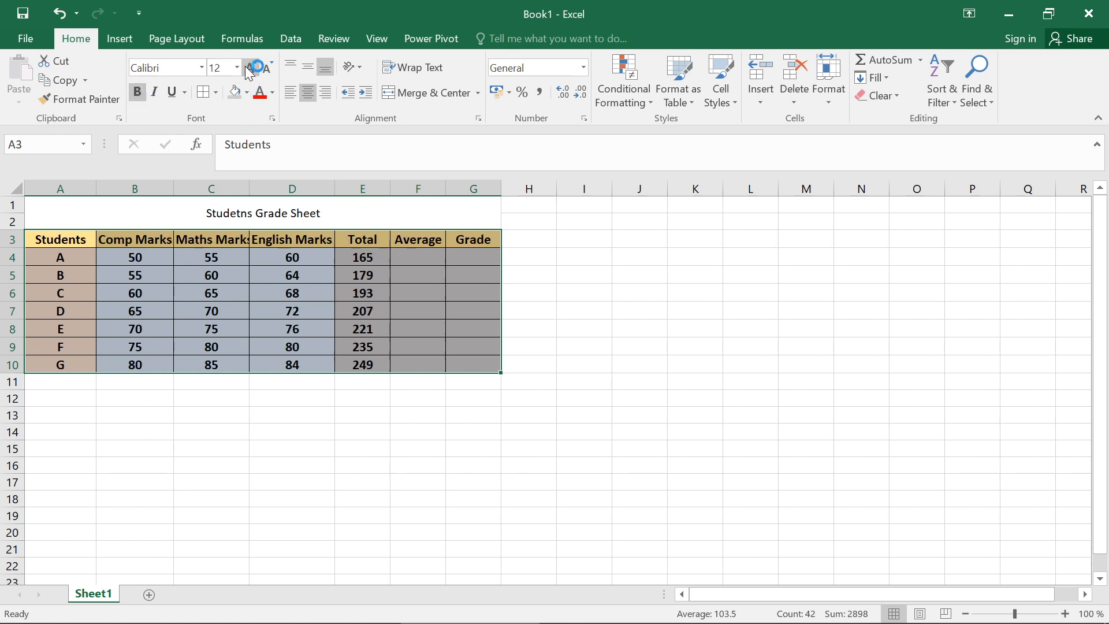
left_click(287, 464)
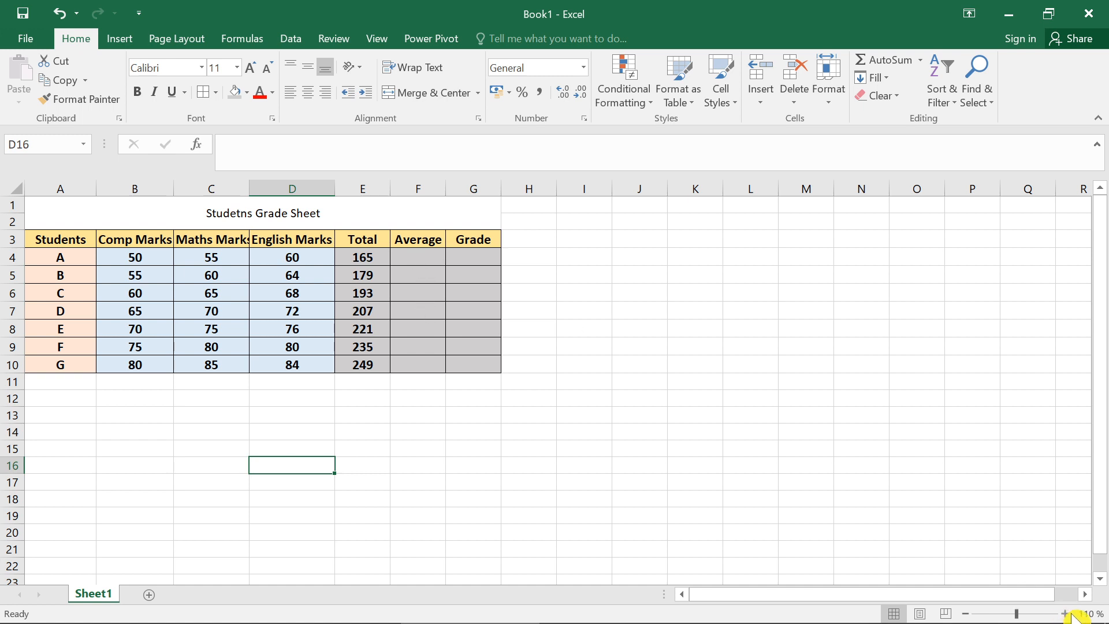
Step: Try to start a formula in F4 with the AVERAGE function for student A
left_click(413, 256)
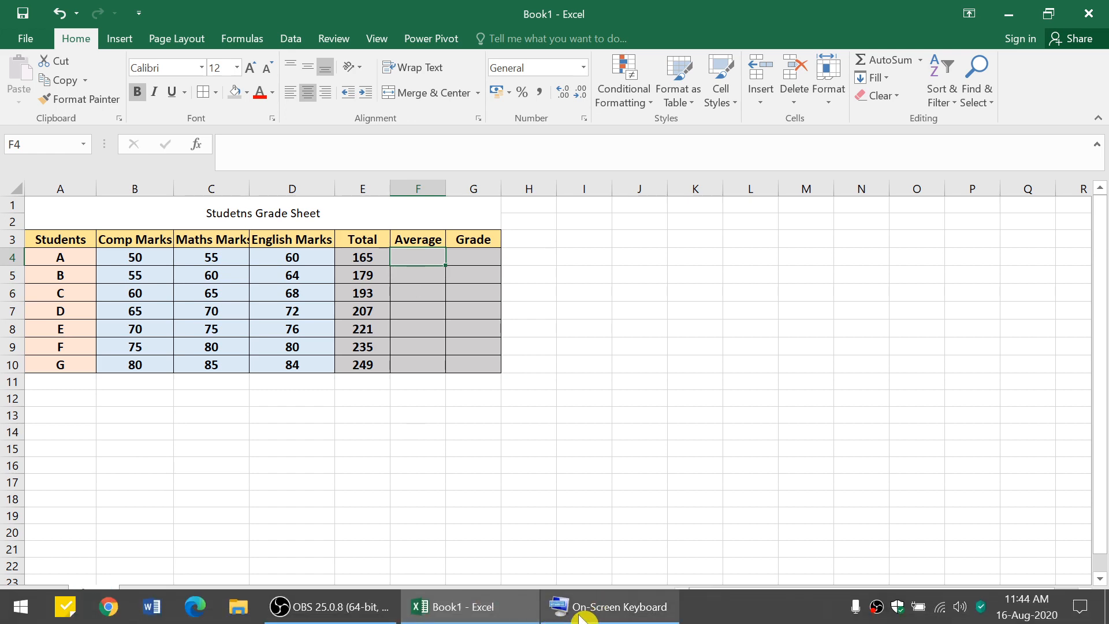
left_click(578, 605)
left_click(719, 453)
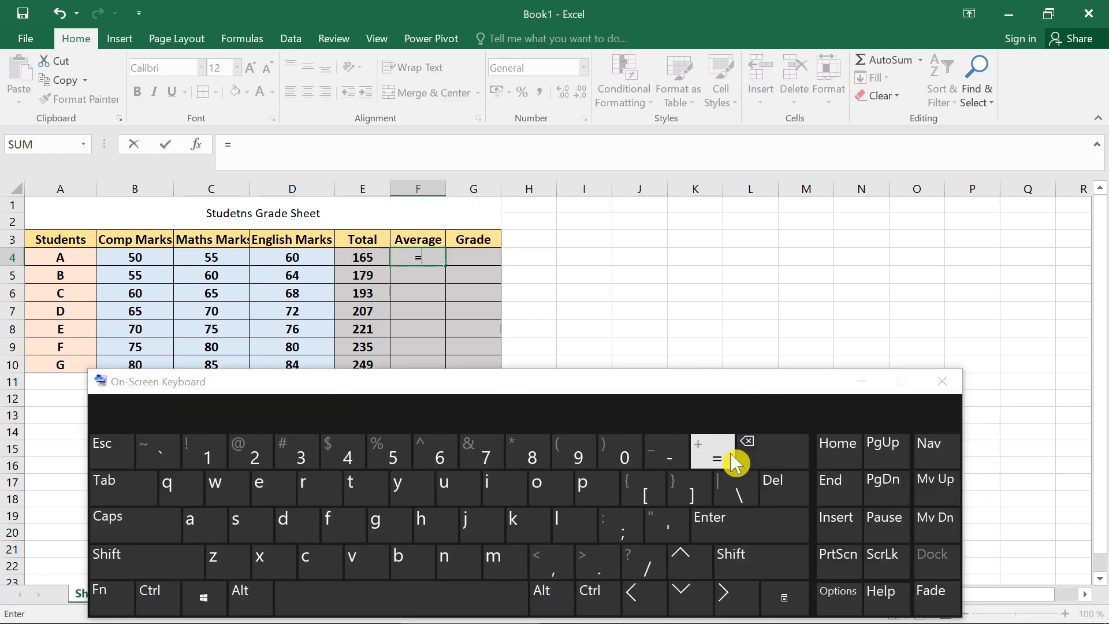
left_click(869, 382)
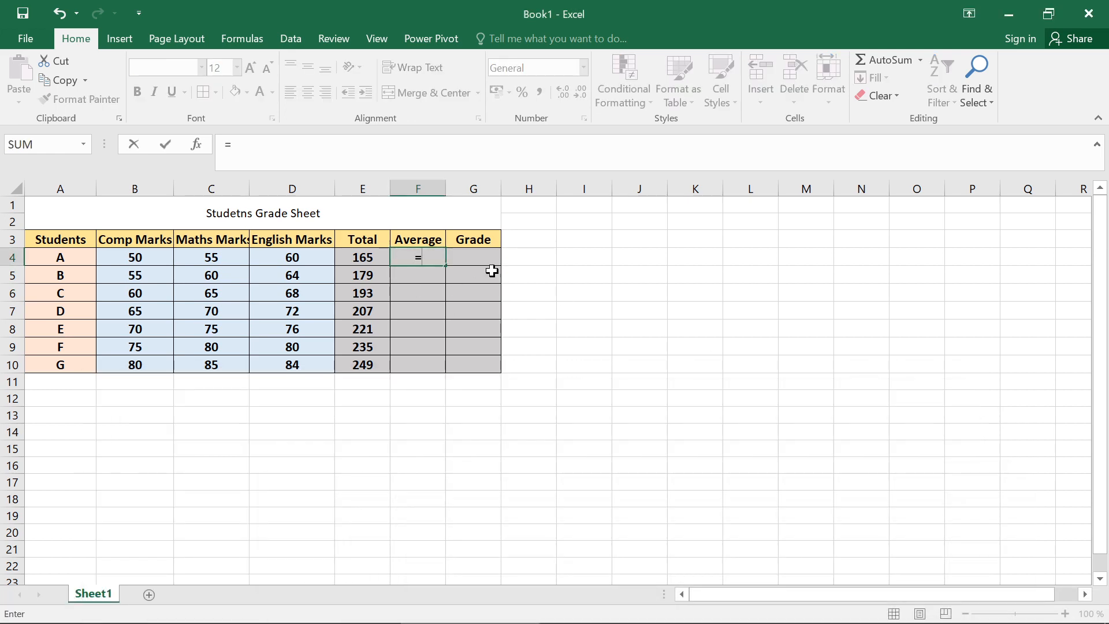
type("A")
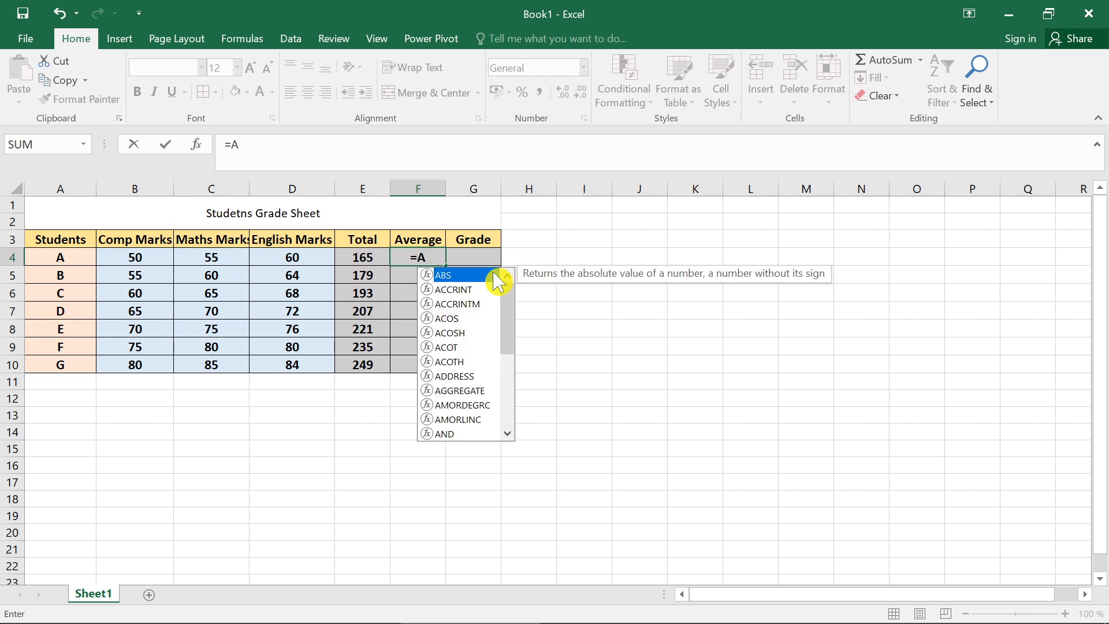
type("v")
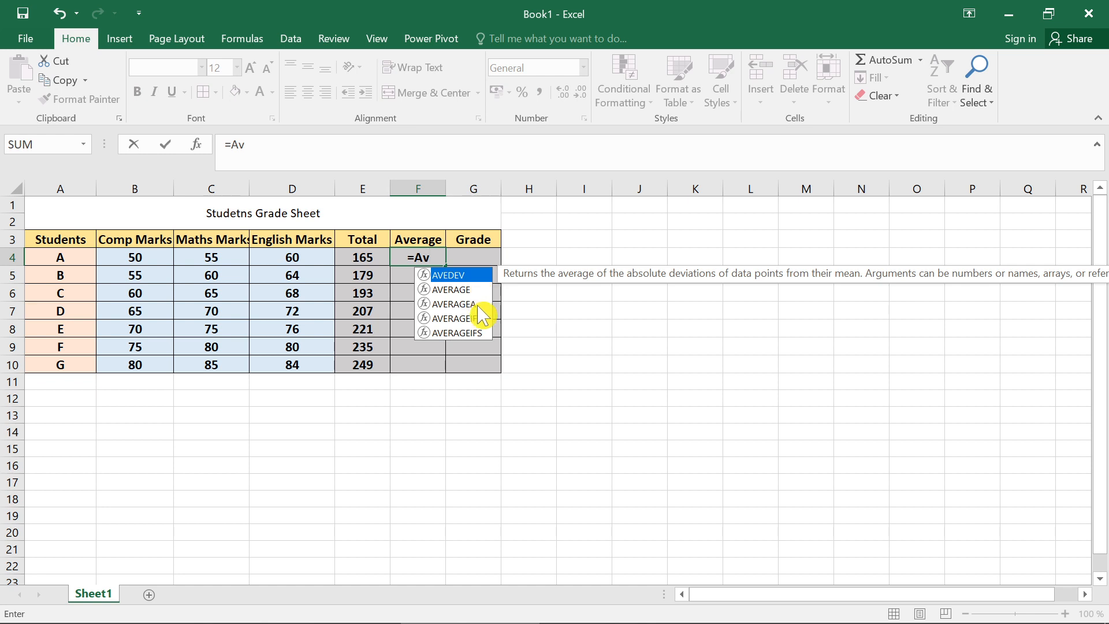
left_click(459, 295)
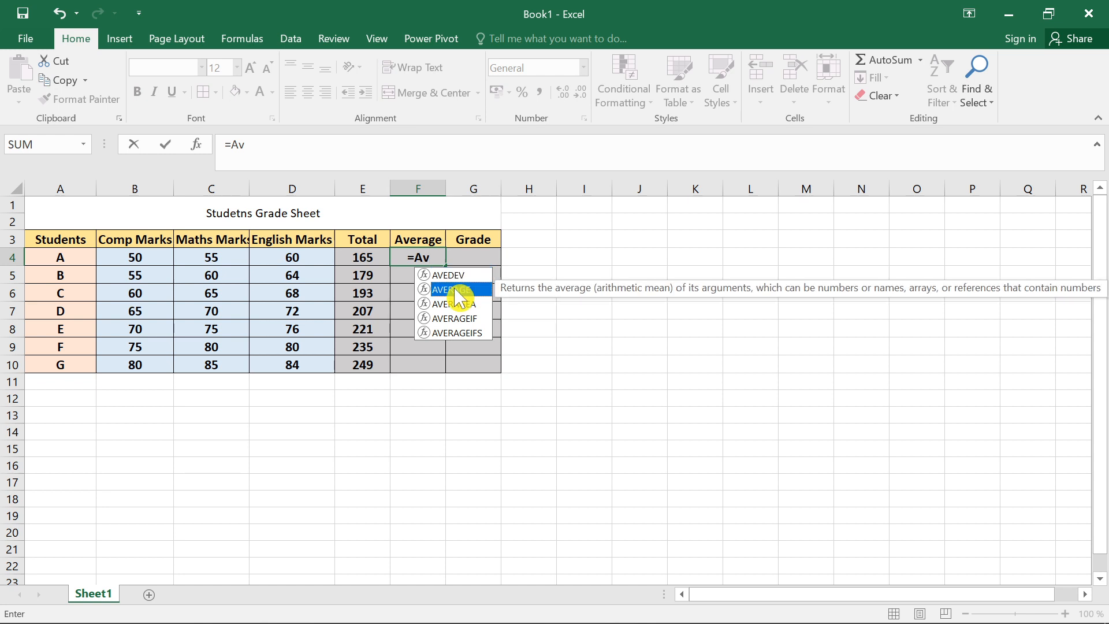
left_click(436, 446)
left_click(428, 257)
double_click(428, 257)
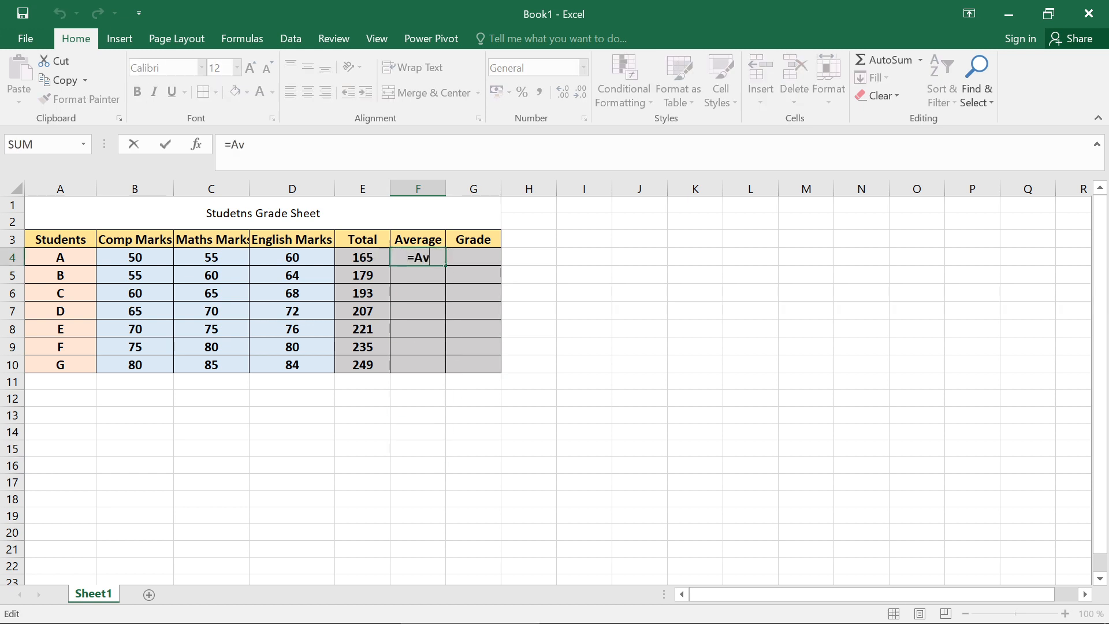
Step: Try to average student A's marks with the formula =Ave(B4:D4) in F4
type("e")
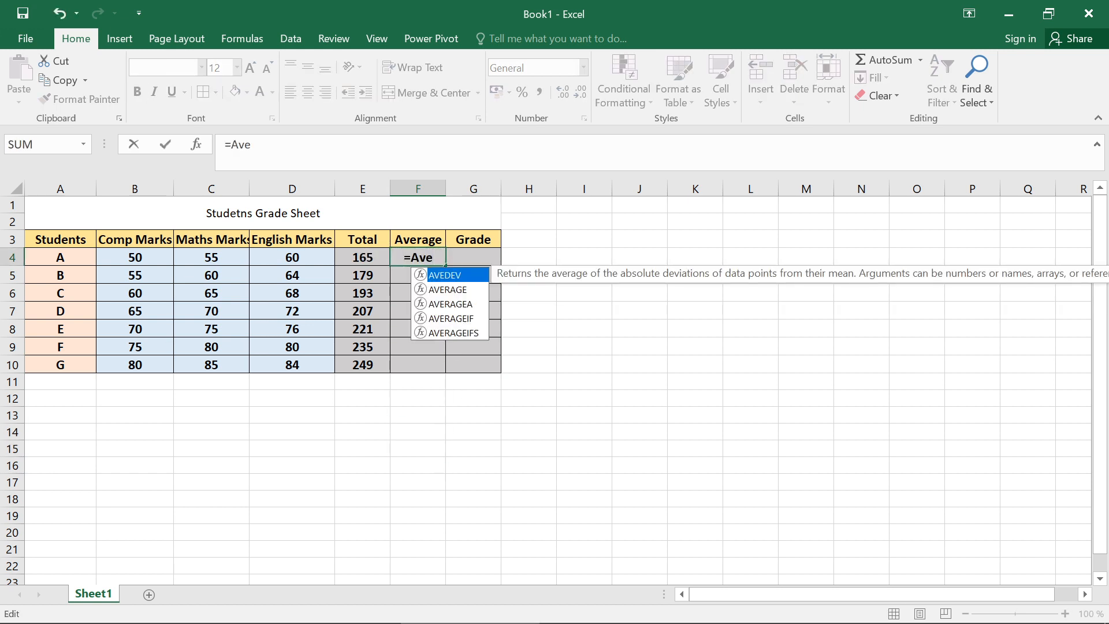
left_click(443, 291)
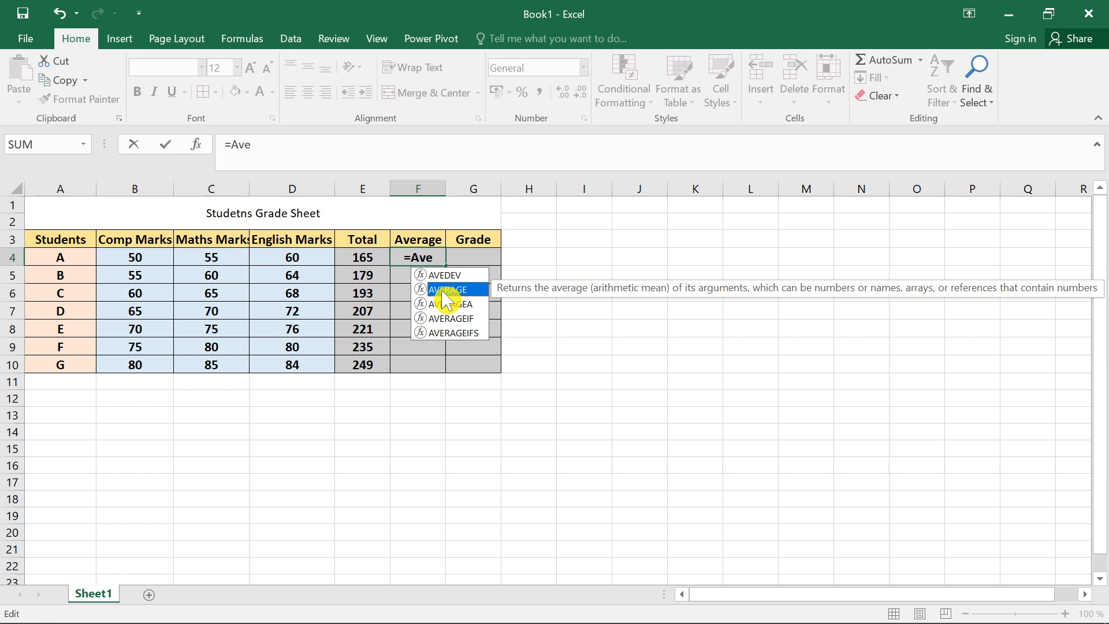
type("(")
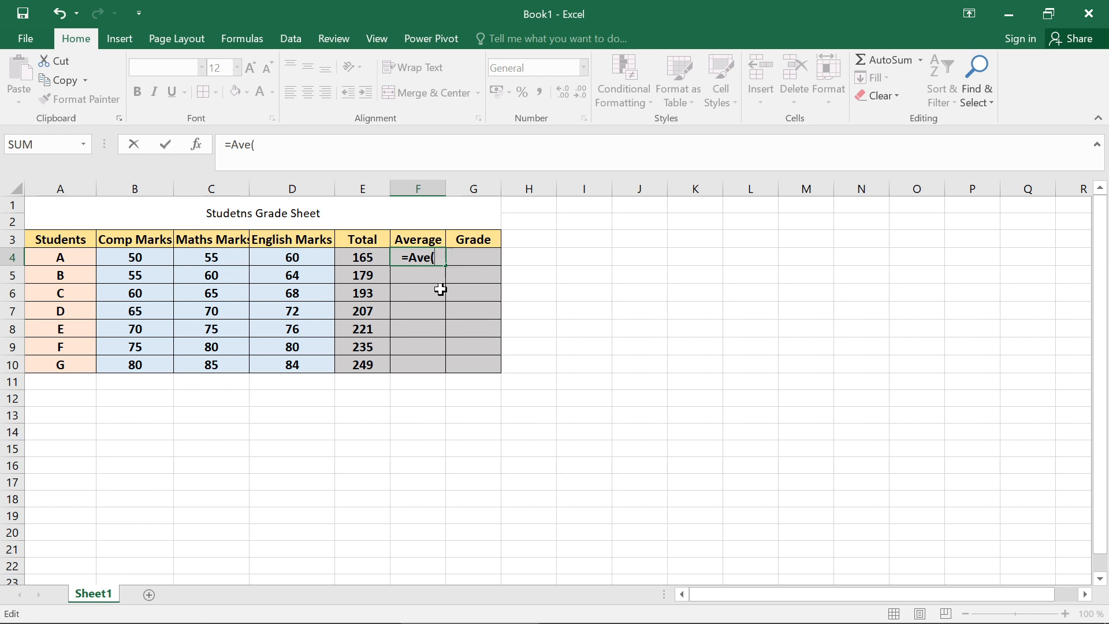
left_click_drag(115, 257, 277, 262)
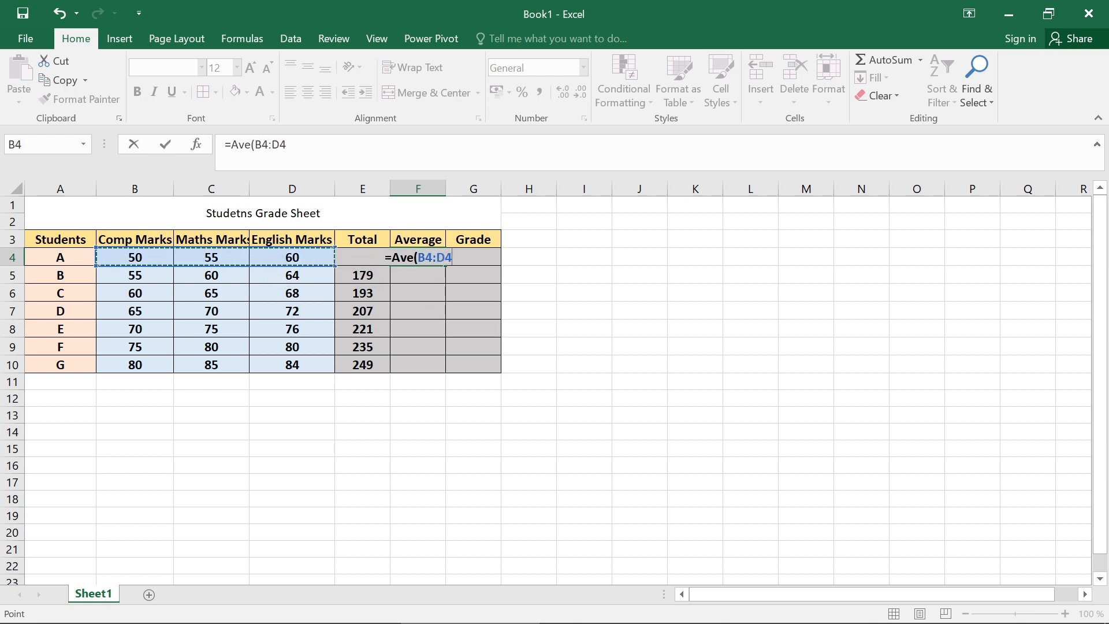
type(")")
key("Return")
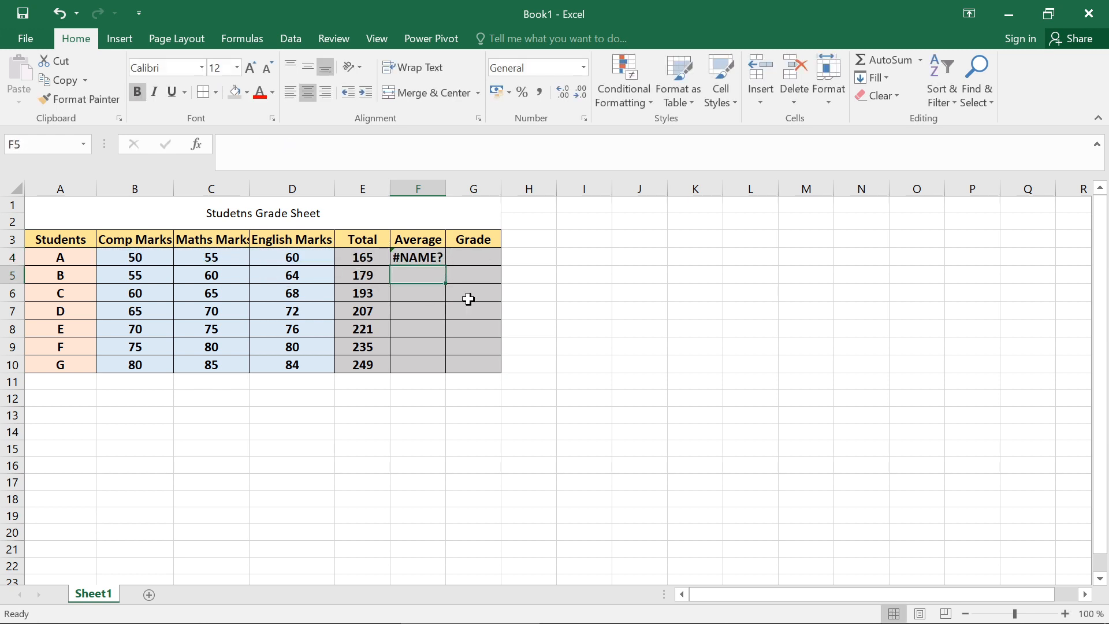
Step: Try to replace the abbreviated function name in F4's formula with AVERAGE
double_click(427, 260)
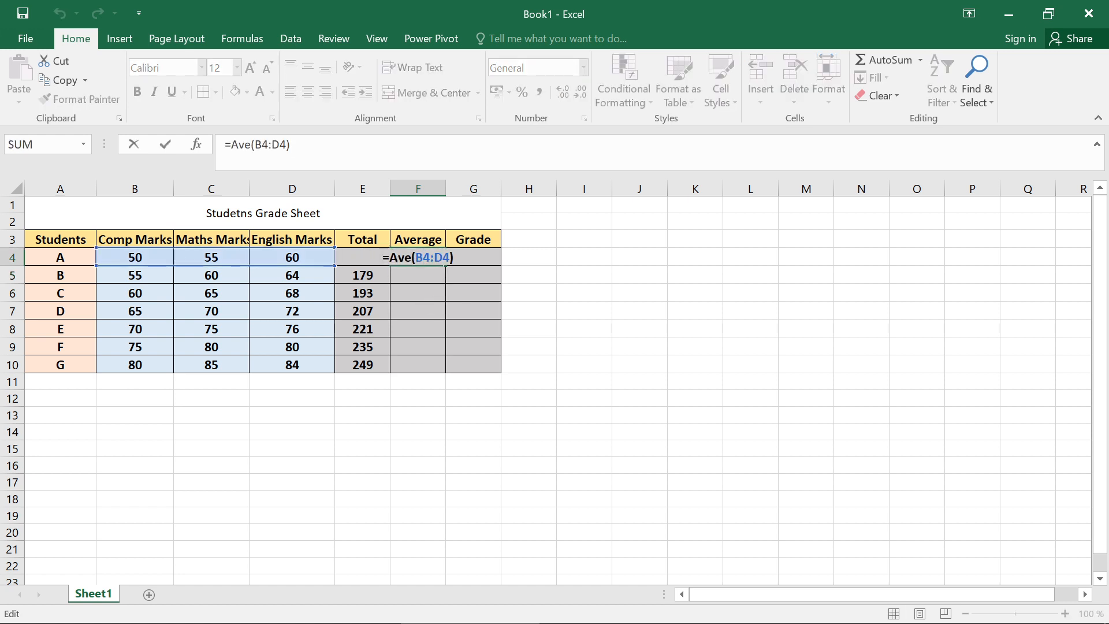
left_click(411, 258)
key("BackSpace")
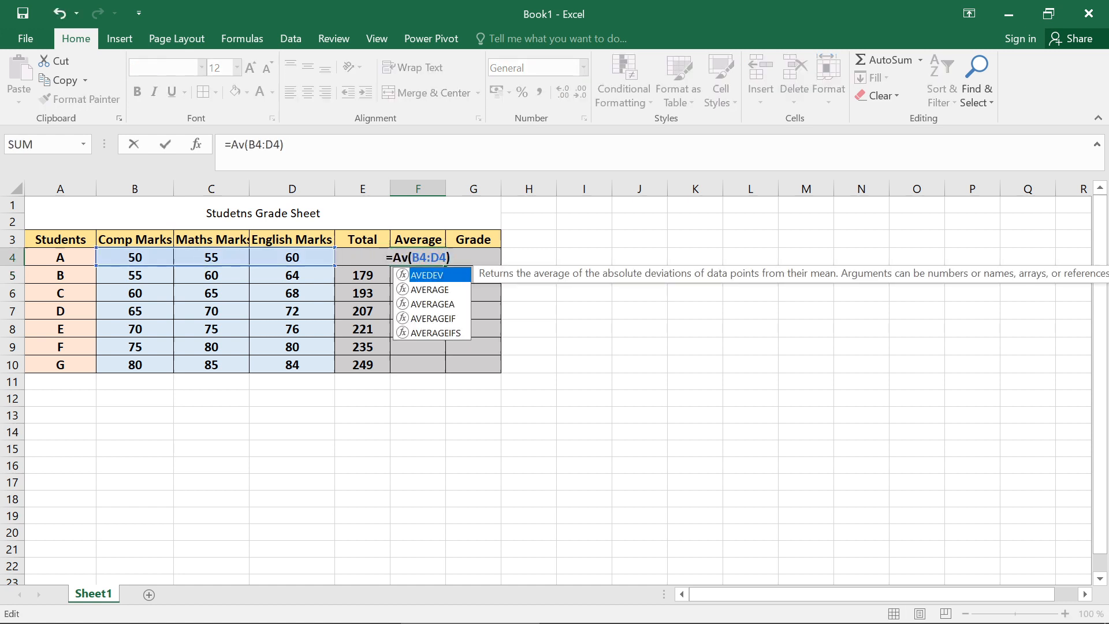
left_click(430, 290)
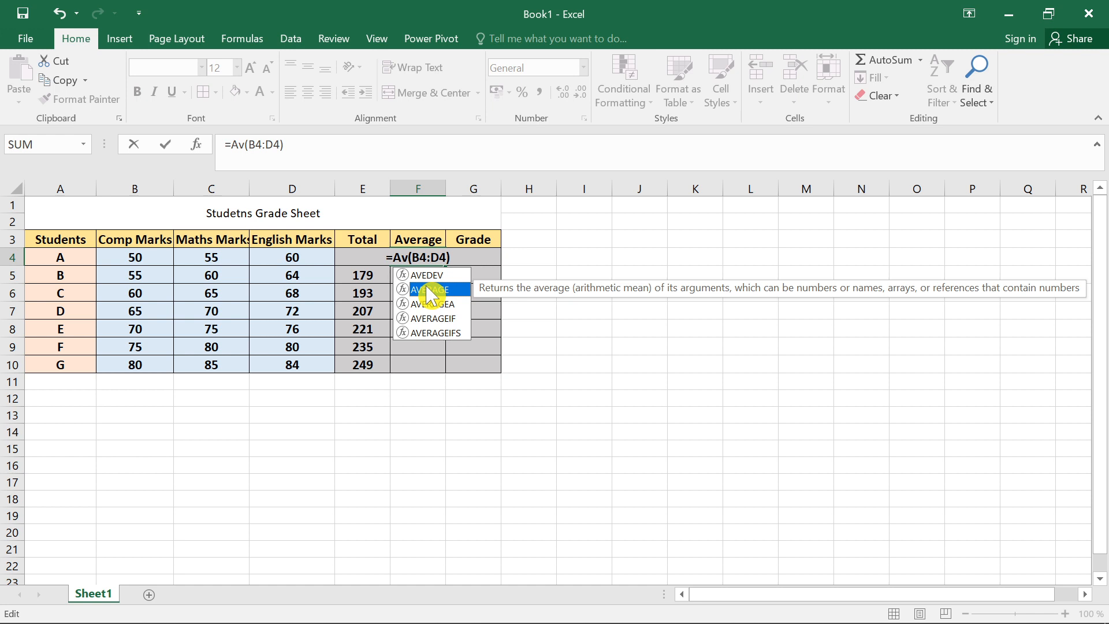
left_click(432, 503)
left_click(421, 259)
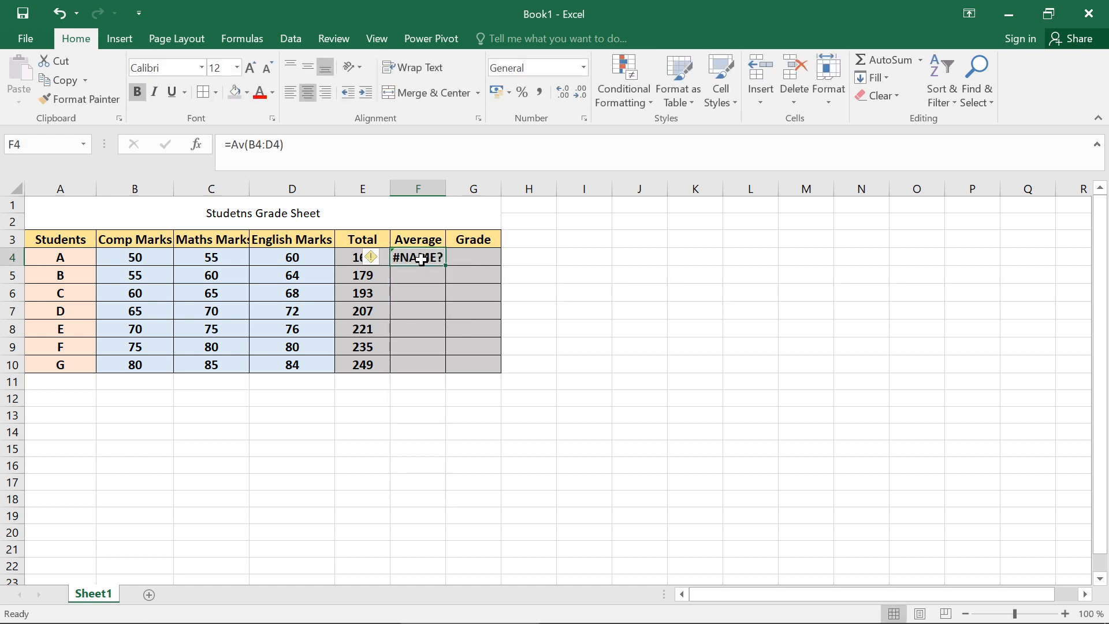
Step: Delete the whole incorrect average formula from cell F4
double_click(421, 260)
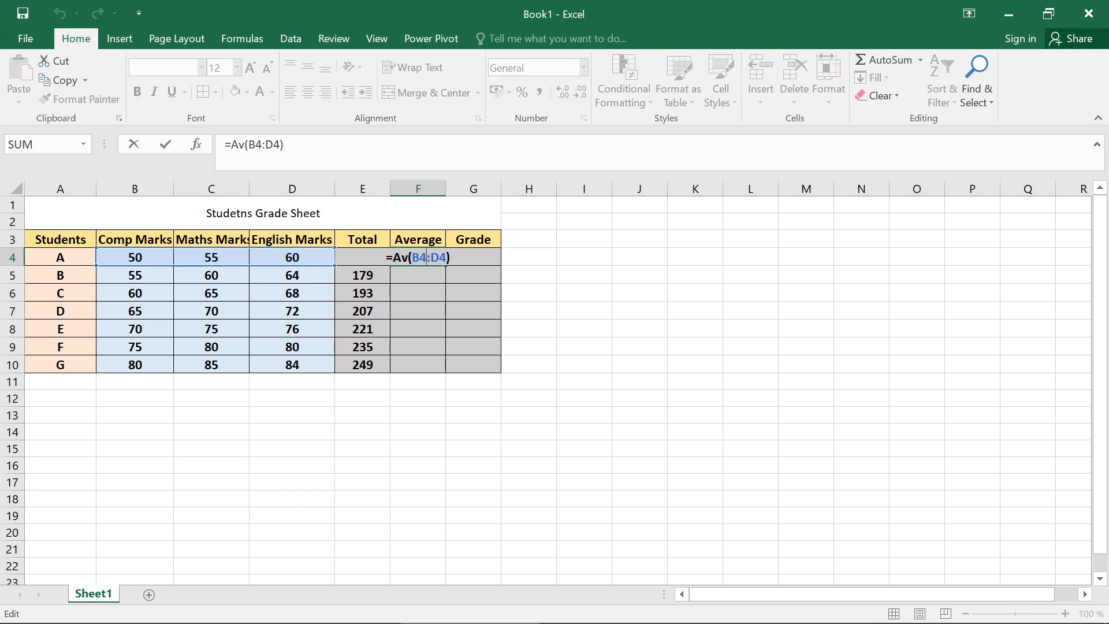
key("BackSpace")
key("BackSpace")
key("BackSpace")
key("BackSpace")
key("BackSpace")
key("BackSpace")
key("BackSpace")
key("BackSpace")
key("BackSpace")
key("BackSpace")
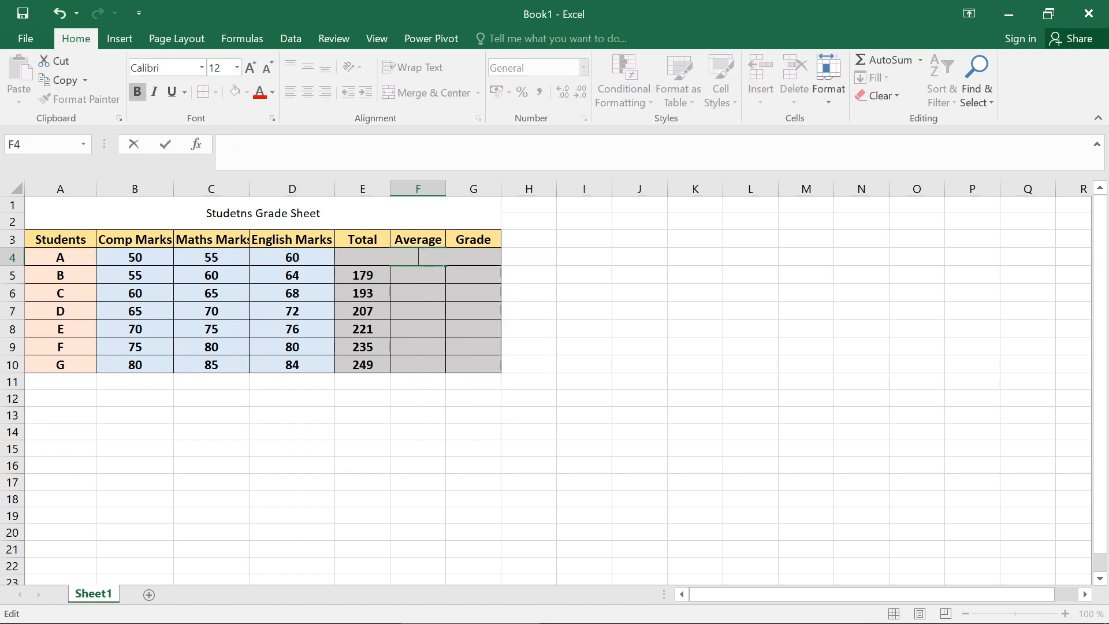
Step: Start a formula in cell F4 with an equals sign for student A's average
left_click(636, 607)
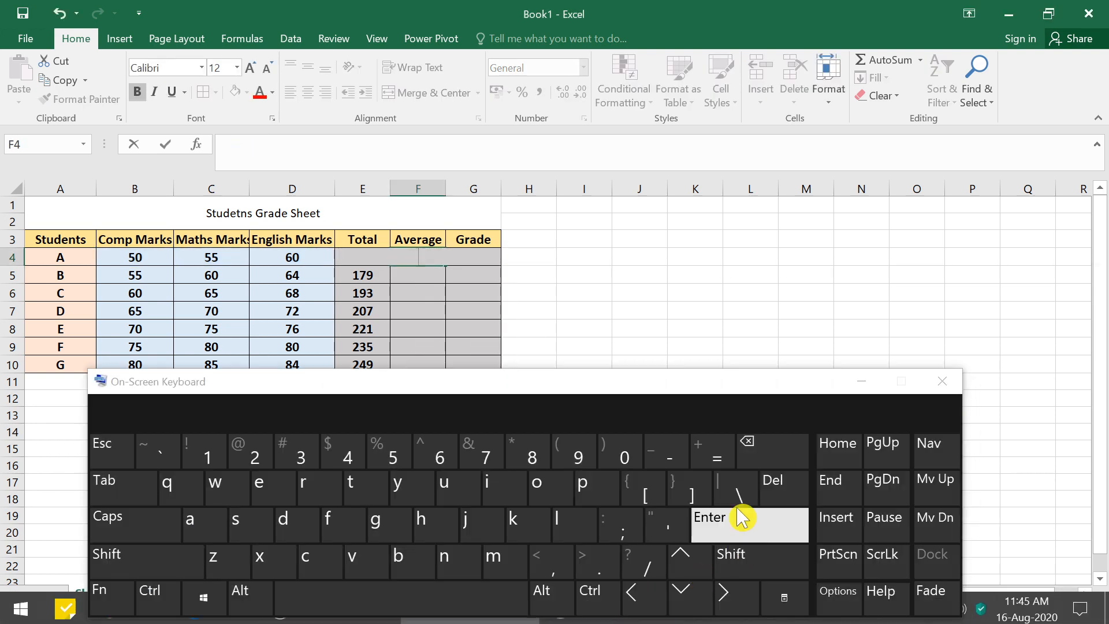
left_click(716, 454)
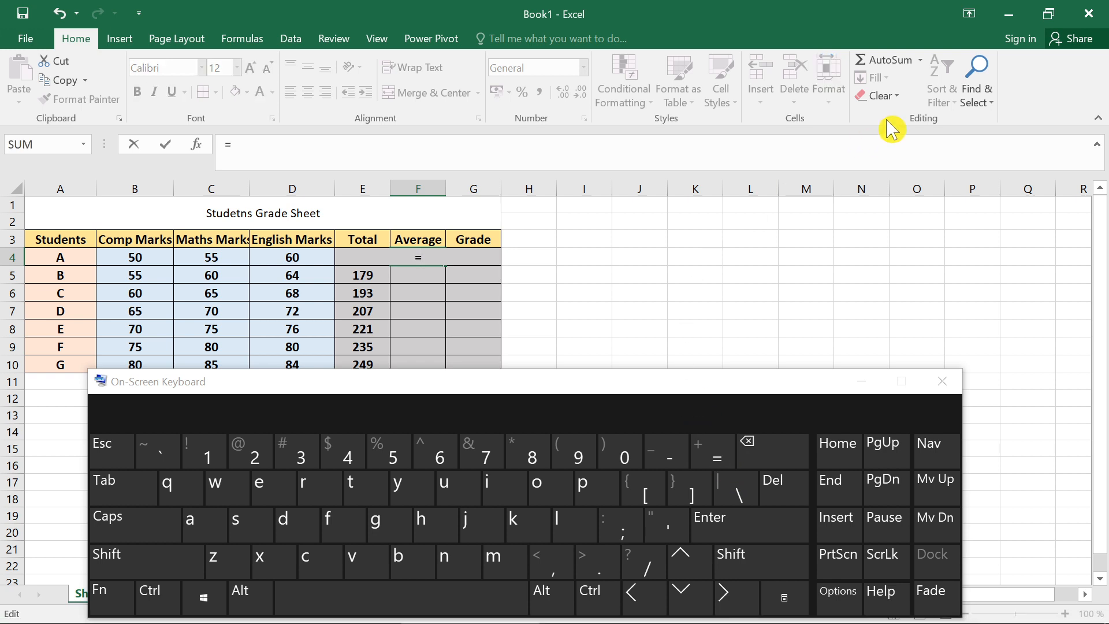
left_click(866, 380)
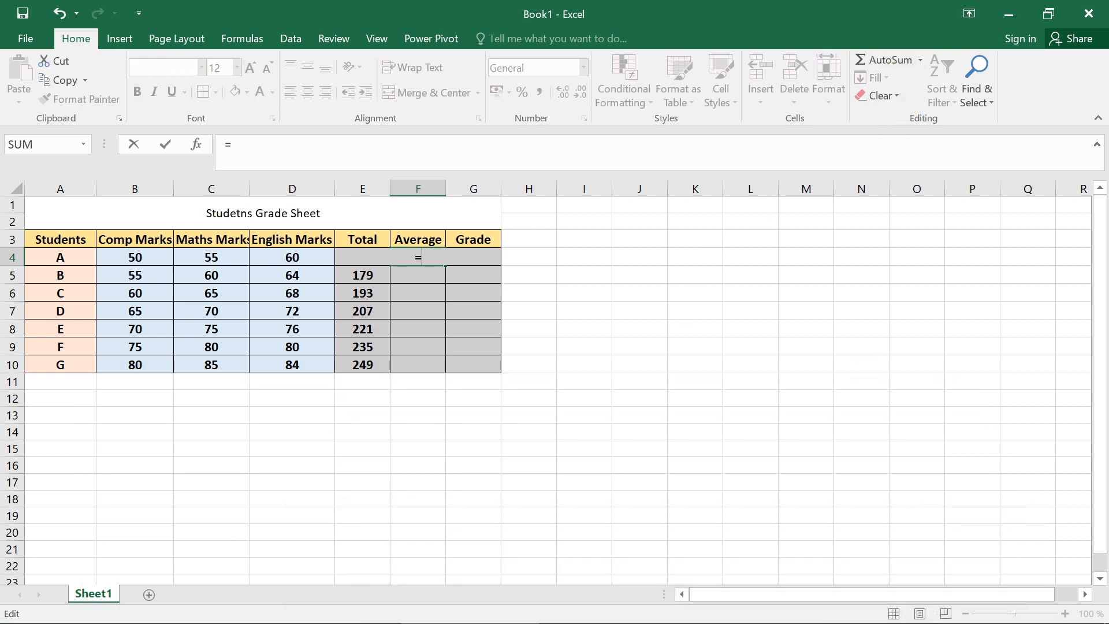
Step: Try to insert AutoSum's Average function into the formula started in cell F4
left_click(919, 62)
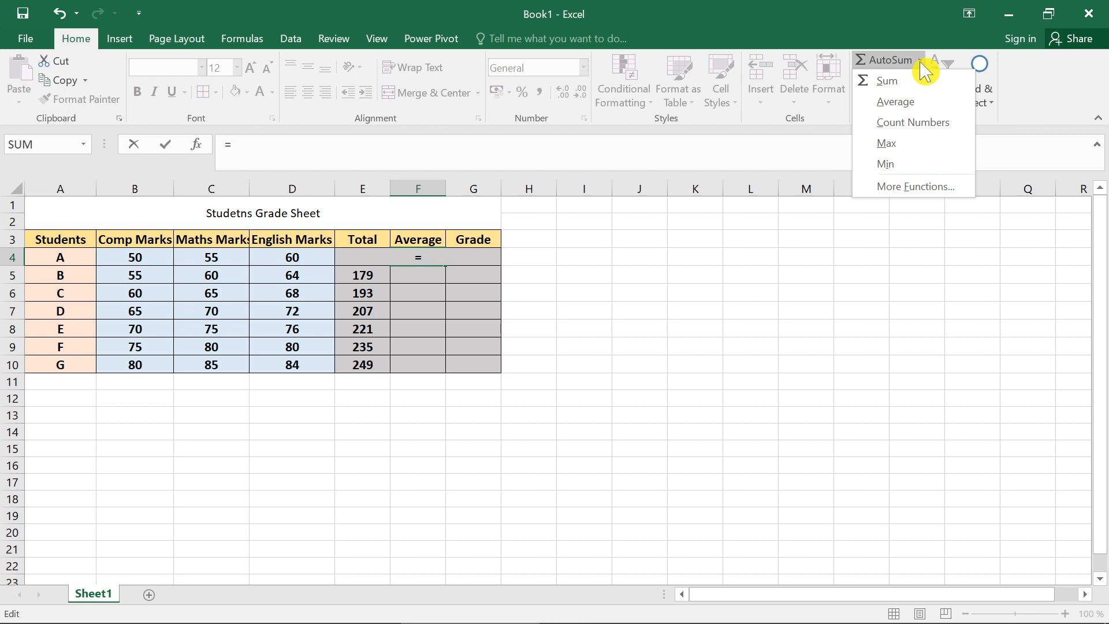
left_click(895, 107)
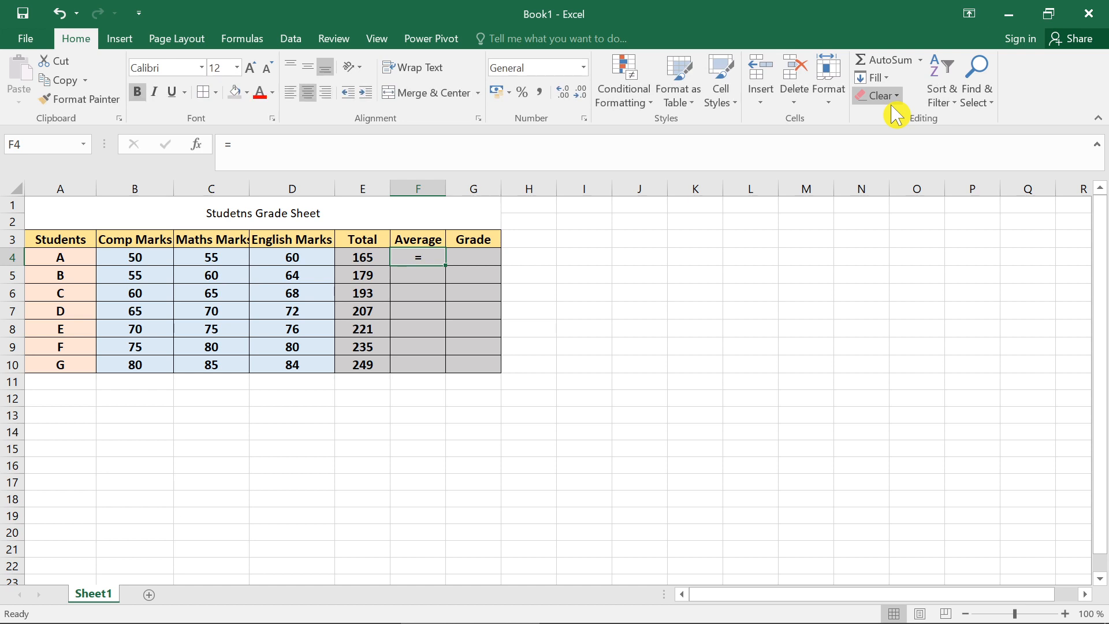
double_click(423, 257)
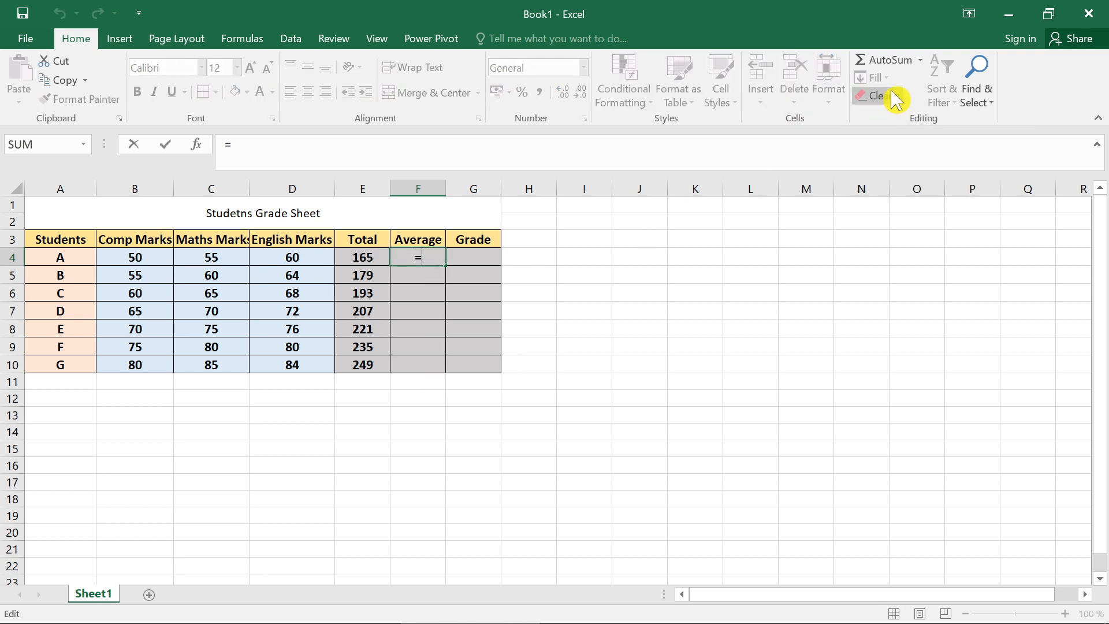
left_click(924, 63)
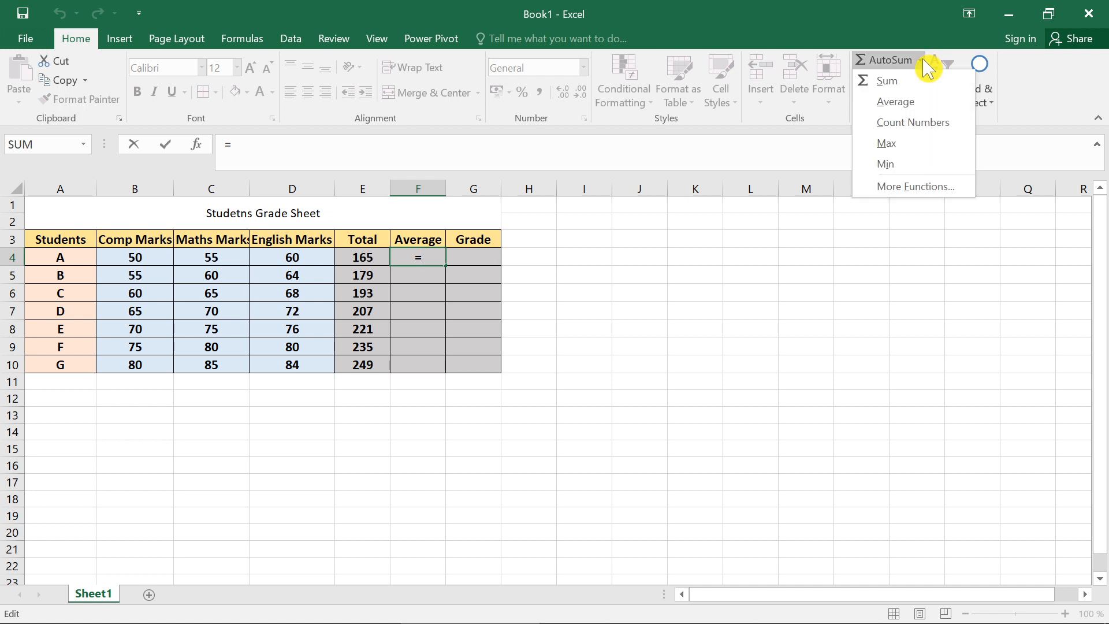
left_click(899, 99)
left_click(890, 99)
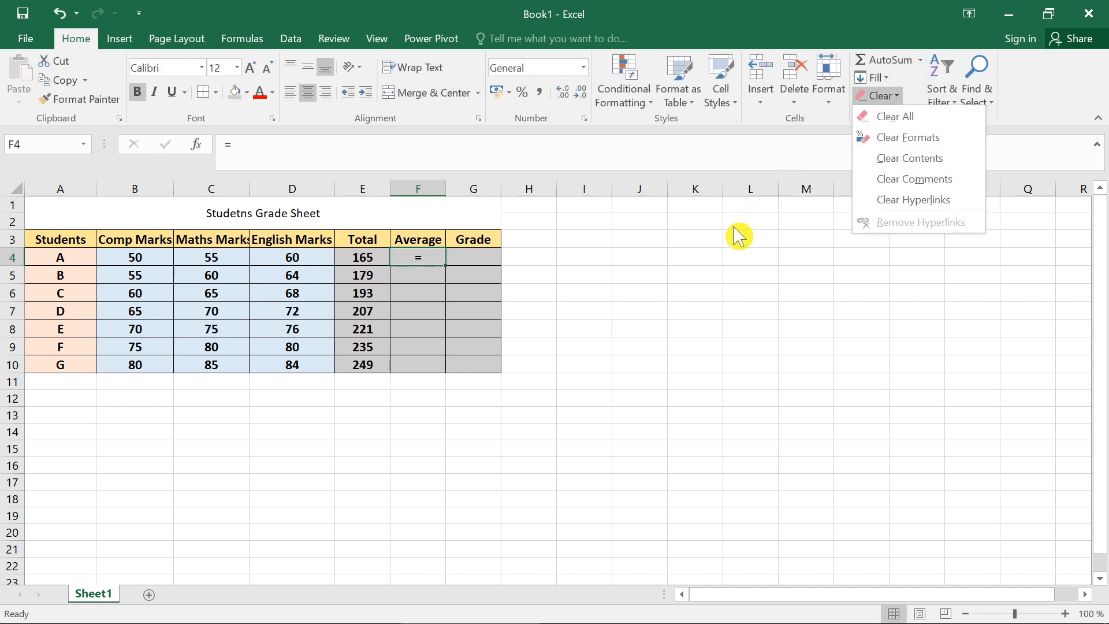
left_click(675, 265)
Step: Complete the formula in F4 as =AVERAGE(B4:D4) to average student A's three subject marks
double_click(428, 261)
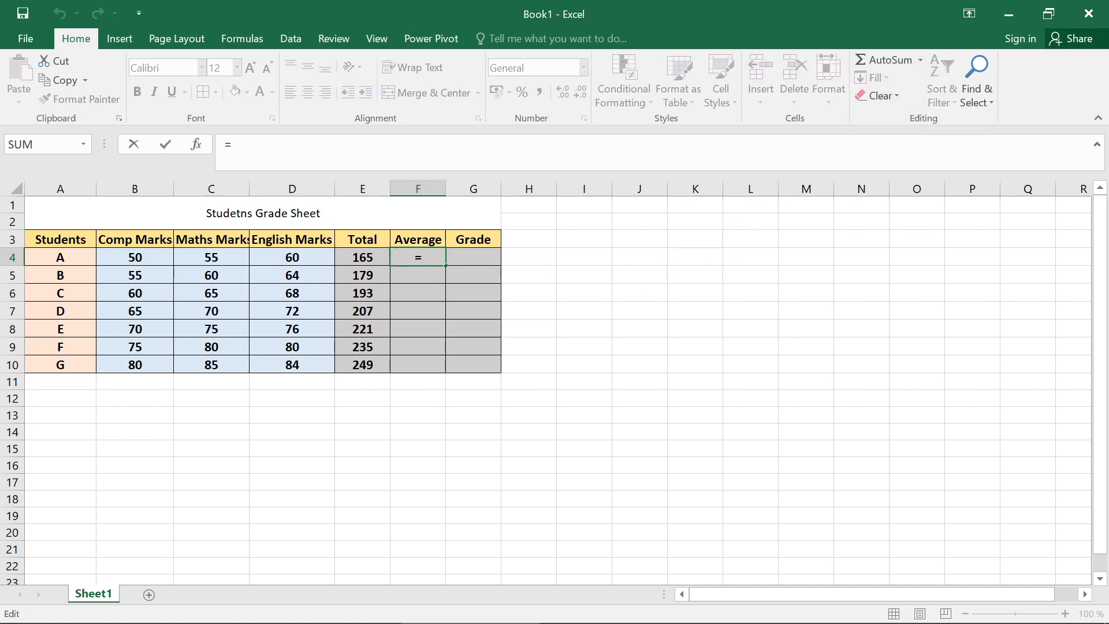
type("=A")
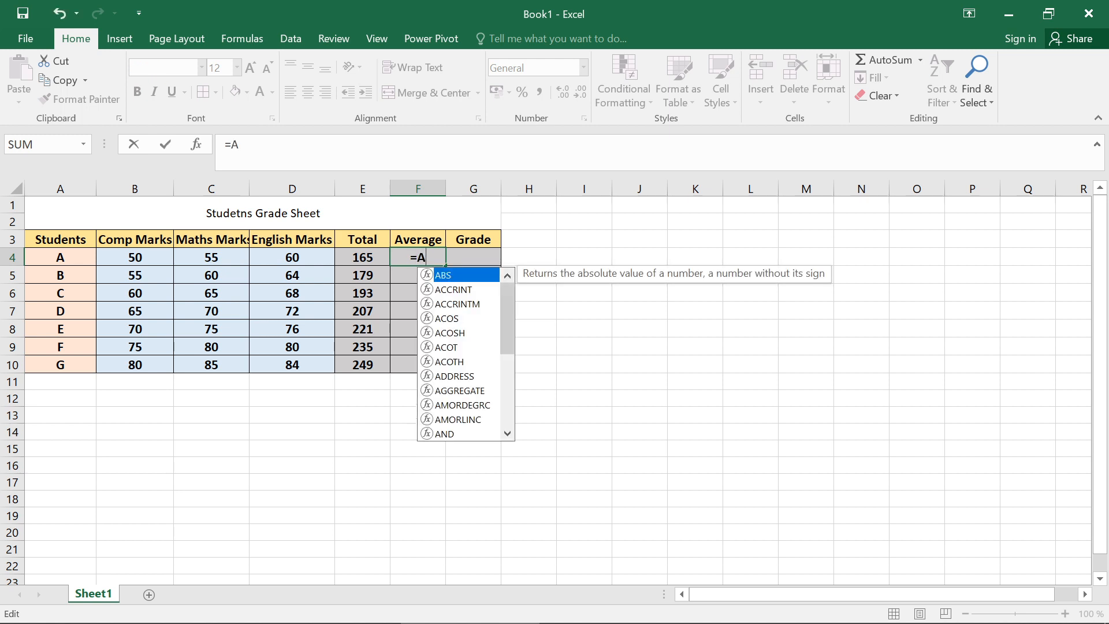
type("v")
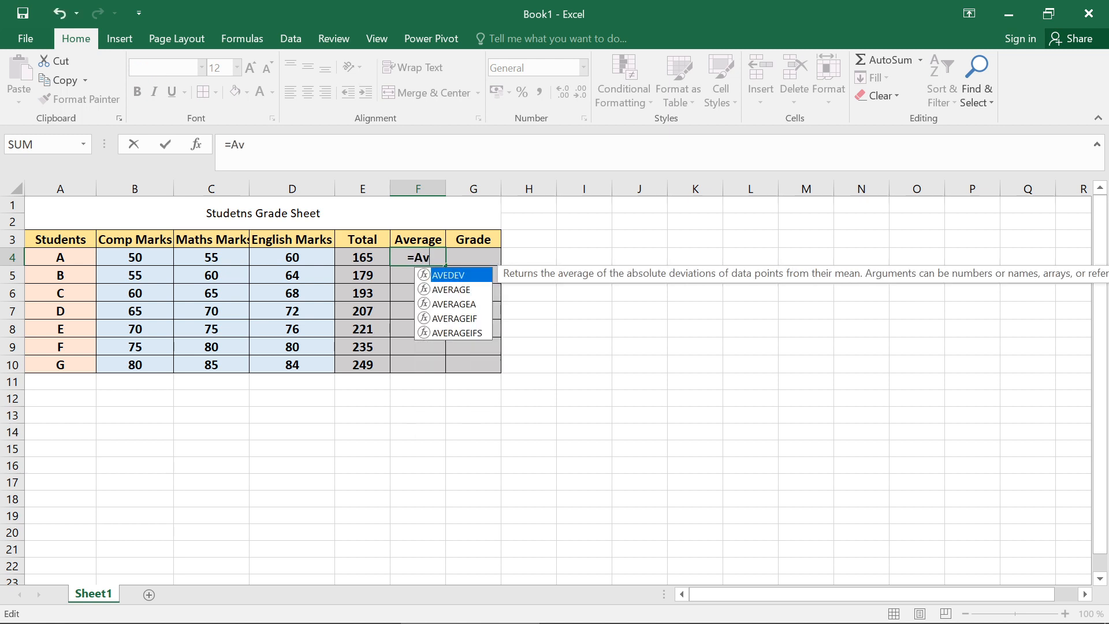
type("era")
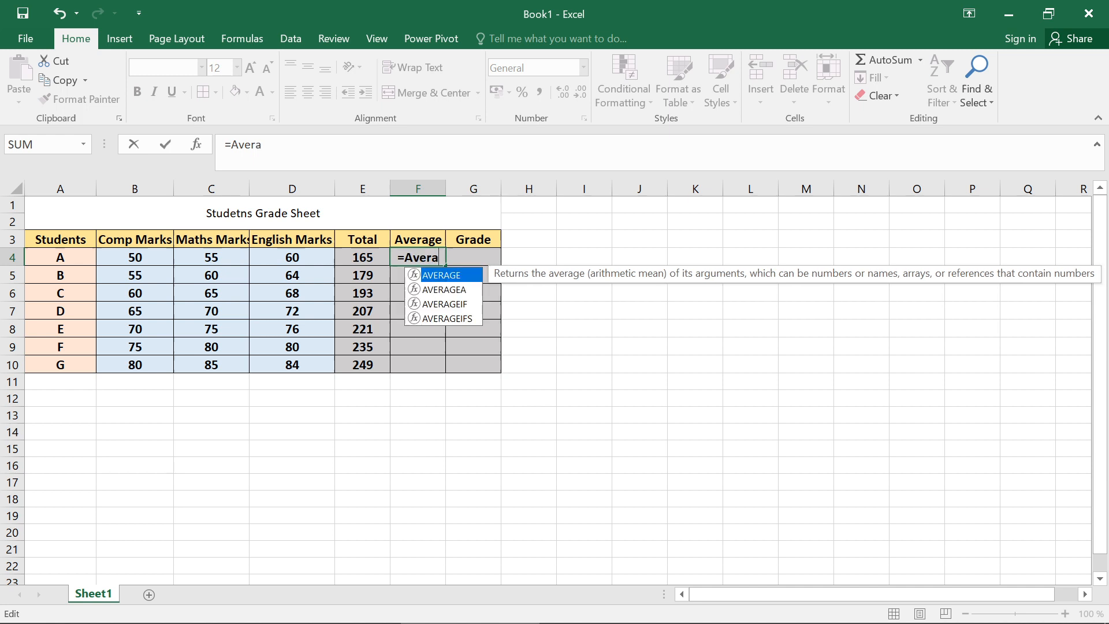
type("ge")
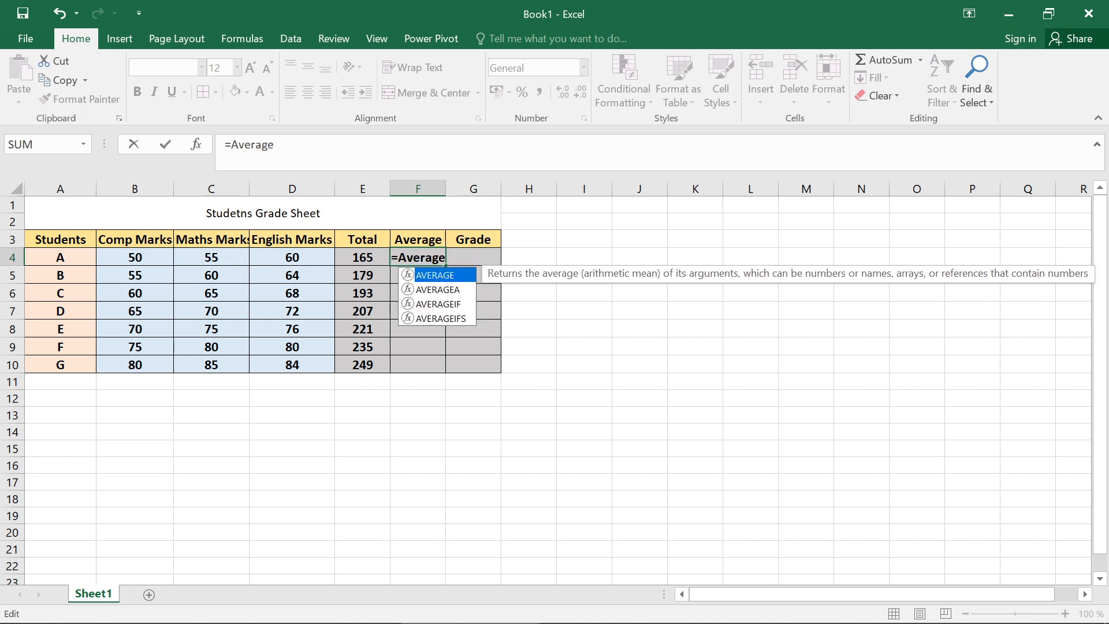
type("(")
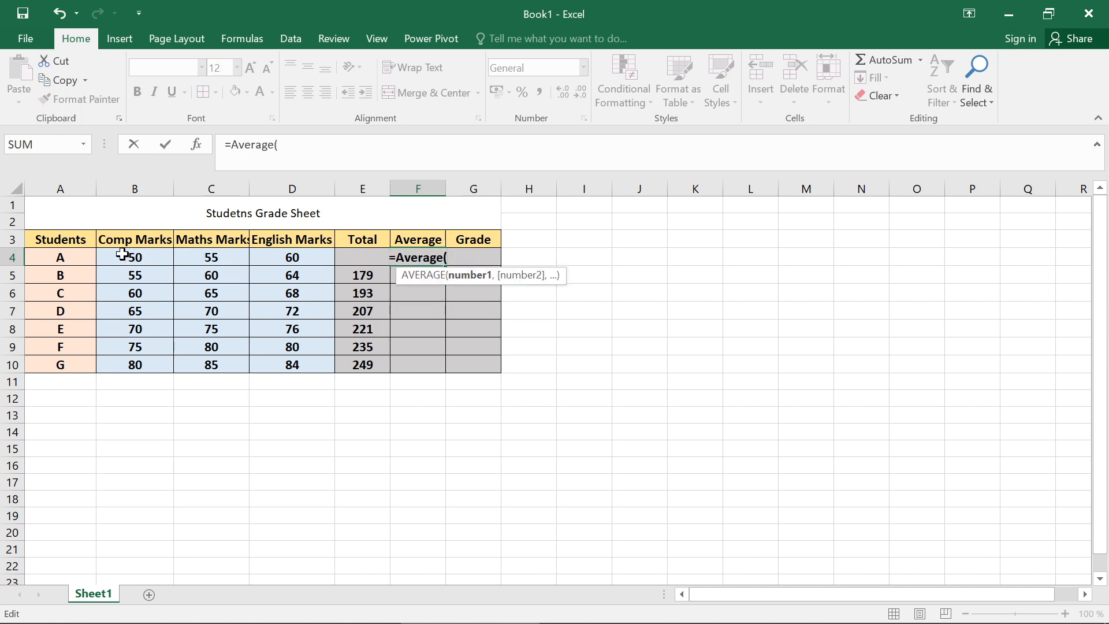
left_click_drag(121, 255, 326, 255)
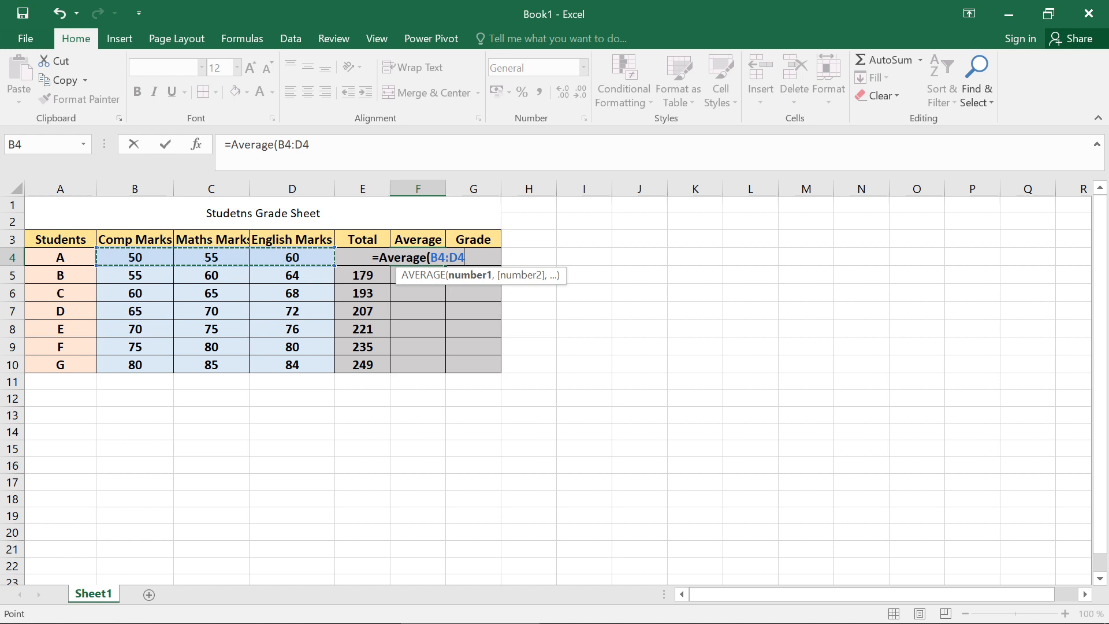
type(")")
key("Return")
left_click(414, 482)
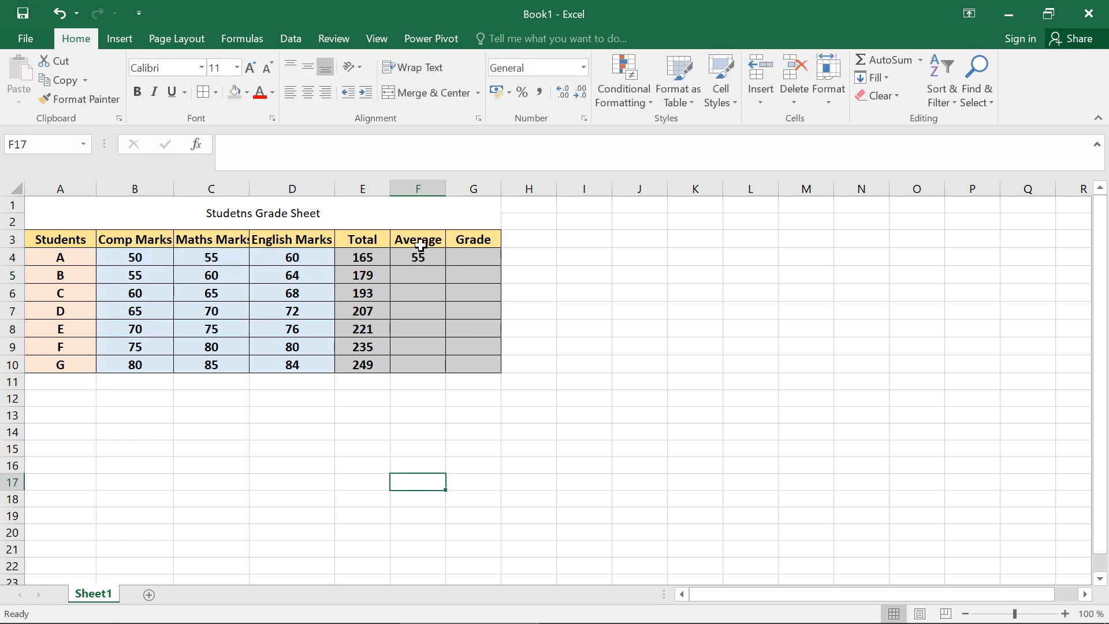
Step: Fill the average formula from F4 down to F10 for the remaining students
left_click(425, 254)
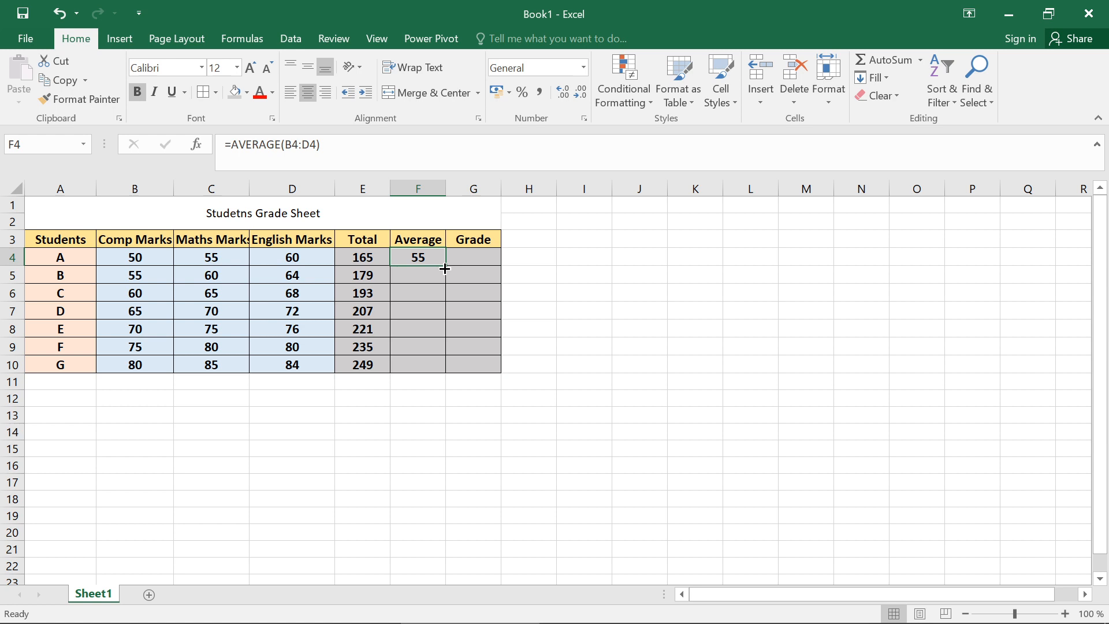
left_click_drag(445, 268, 436, 368)
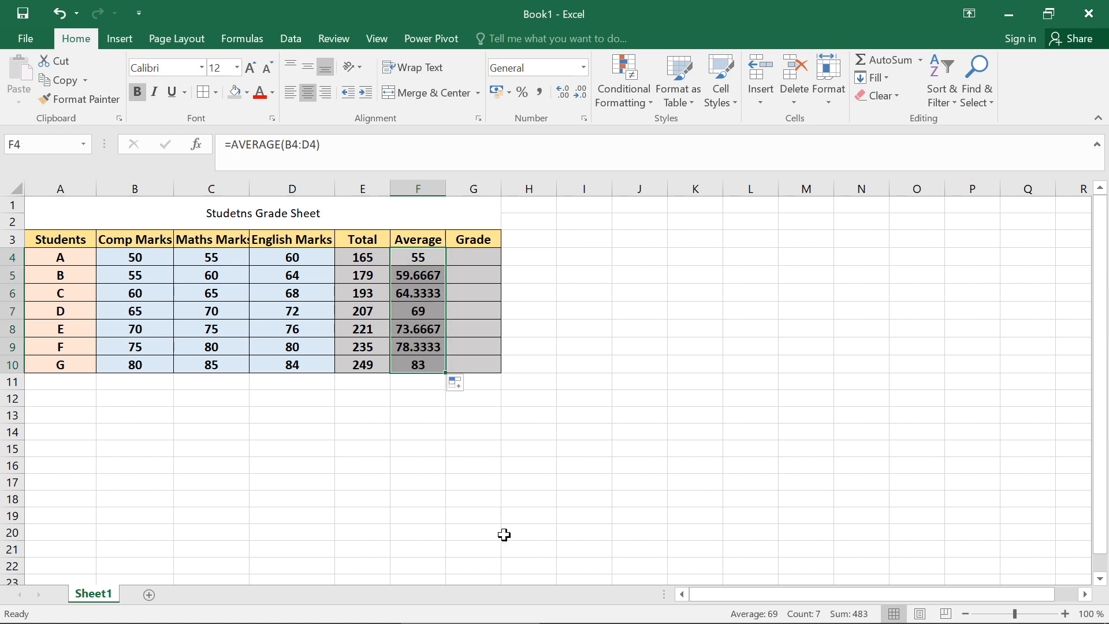
left_click(521, 433)
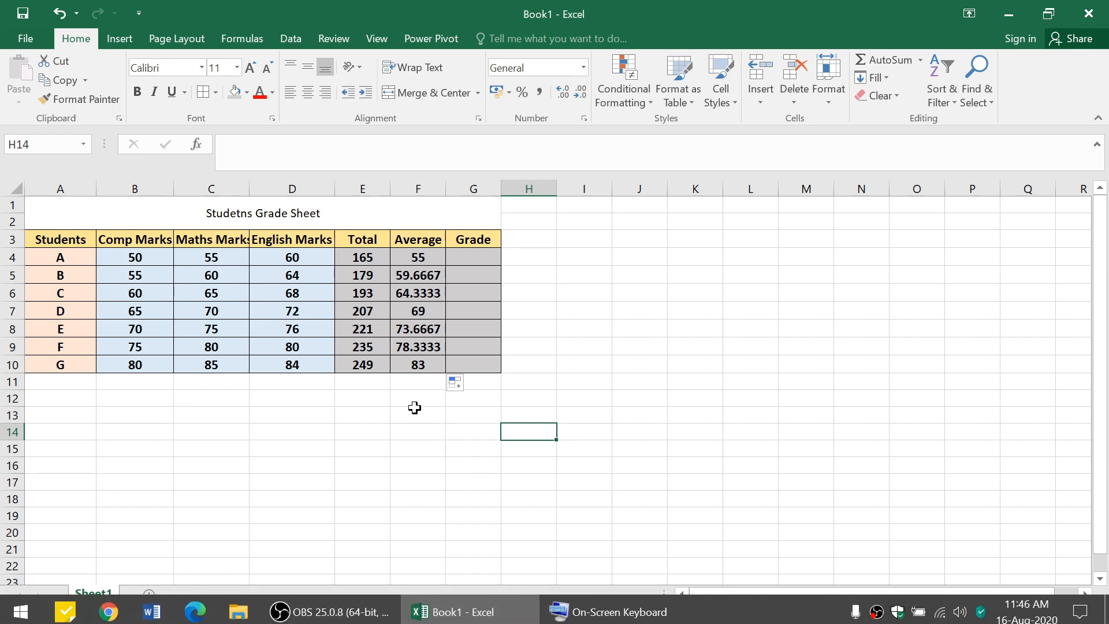
Step: Reduce the averages in F4:F10 to zero decimal places so they display as whole numbers
left_click(404, 257)
left_click_drag(405, 257, 404, 363)
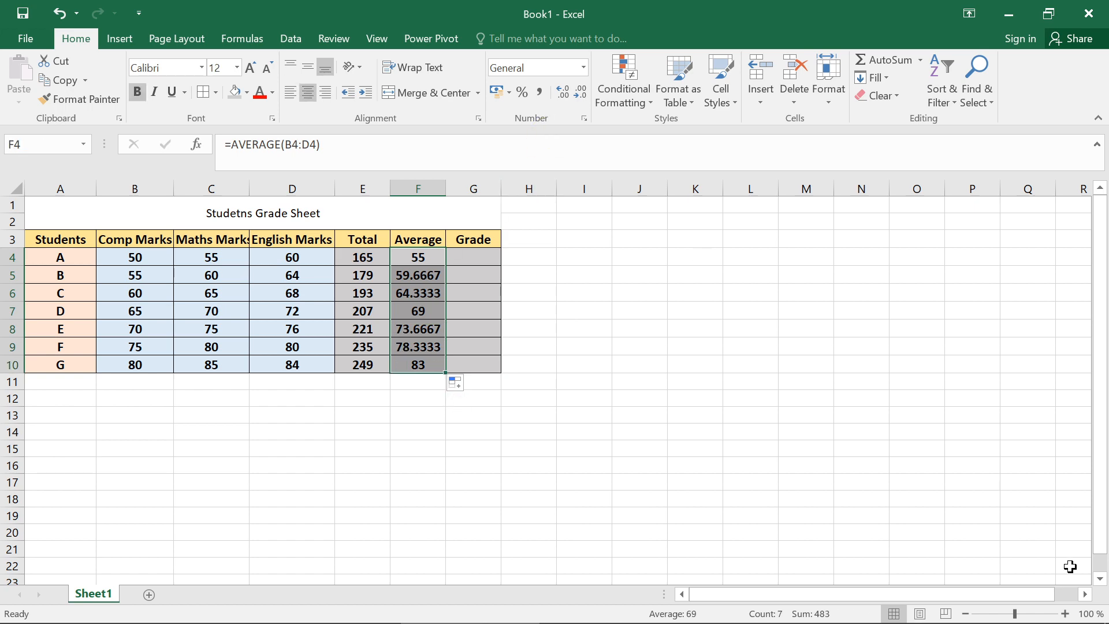
left_click(1064, 613)
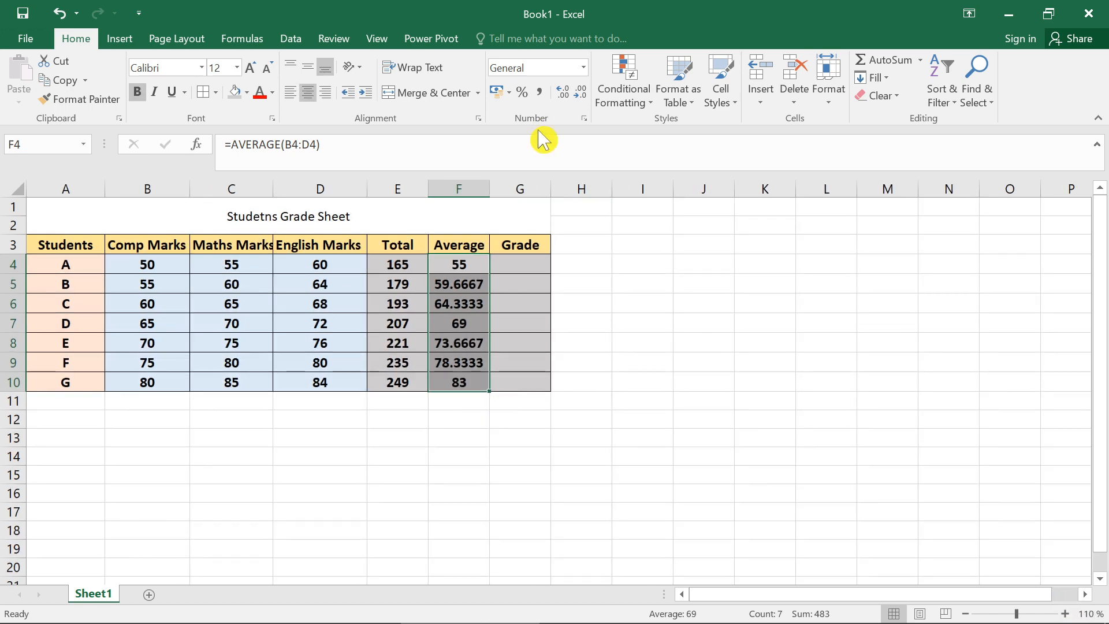
left_click(582, 93)
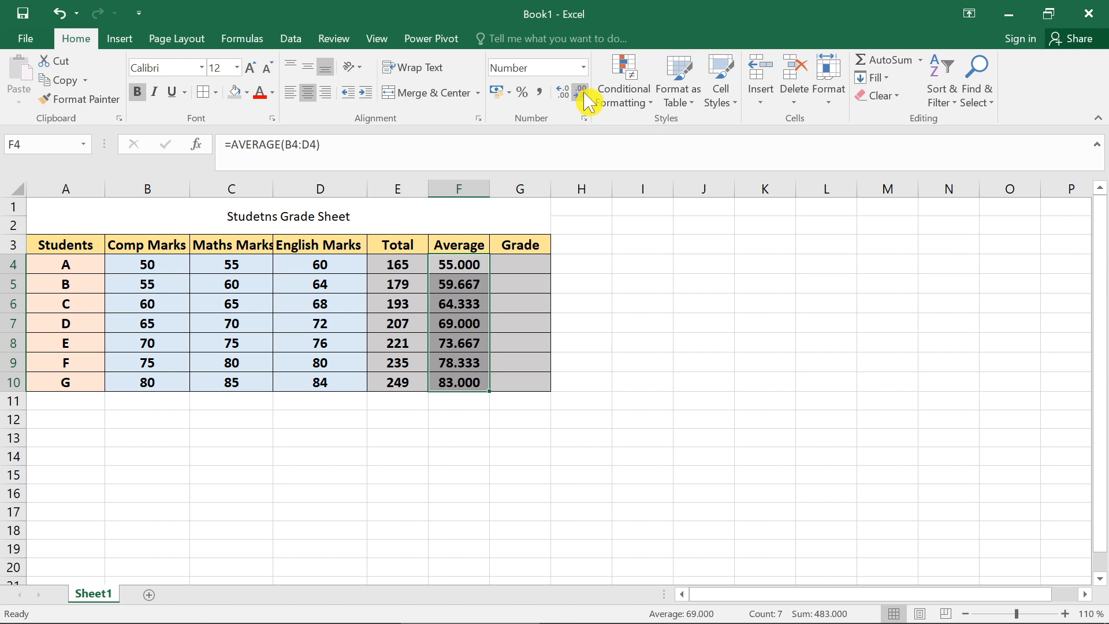
left_click(582, 93)
left_click(582, 93)
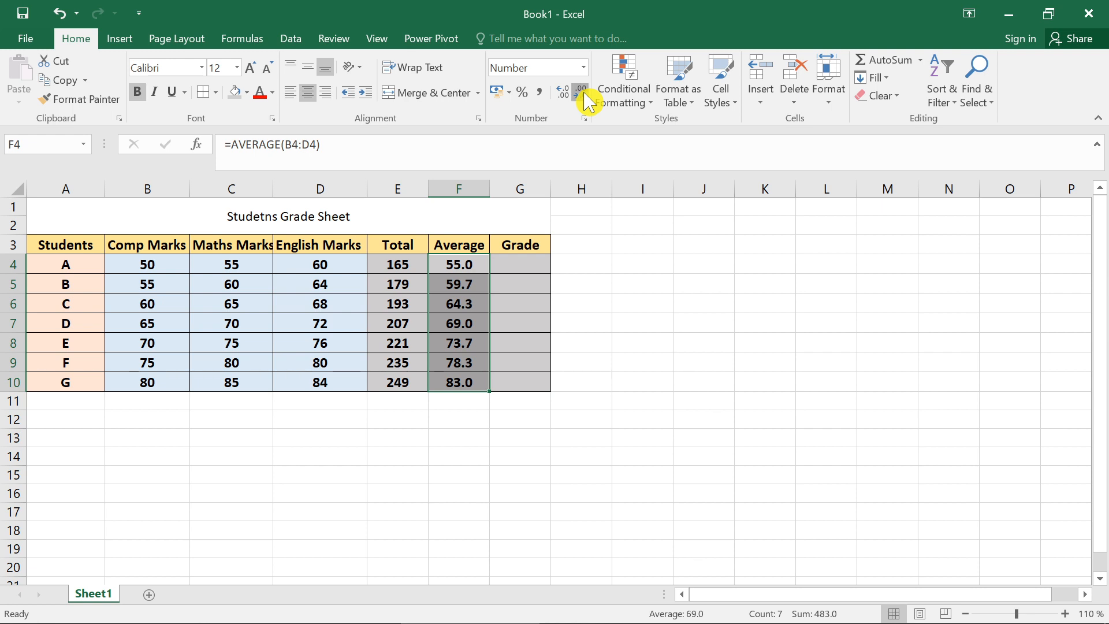
left_click(582, 93)
left_click(658, 349)
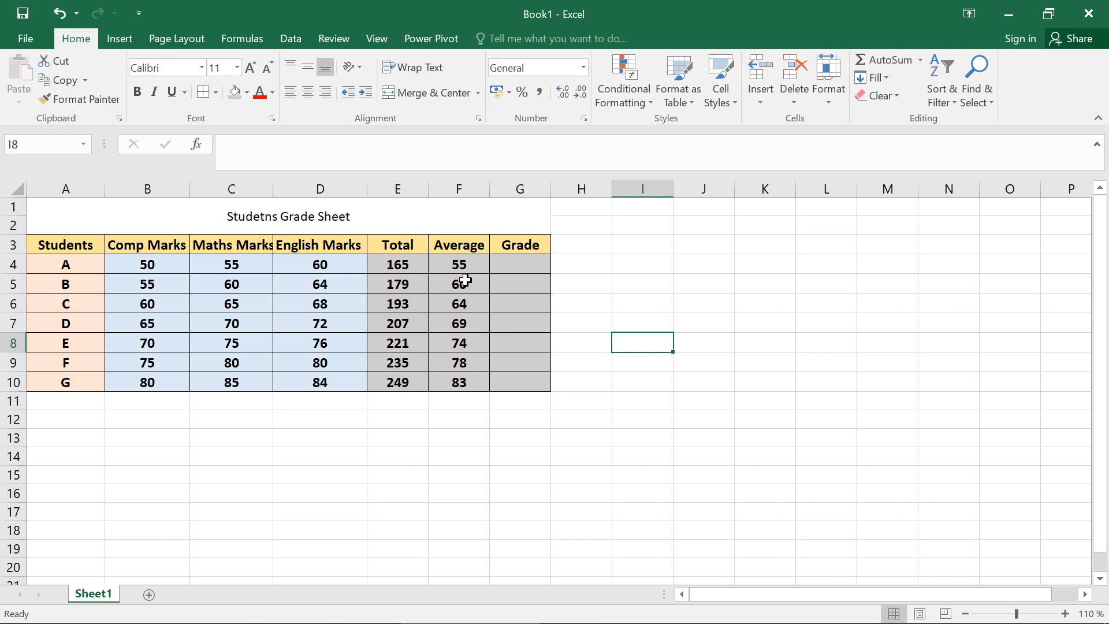
Step: Try showing the averages in F4:F10 with three decimal places and return them to whole numbers
left_click_drag(452, 264, 453, 381)
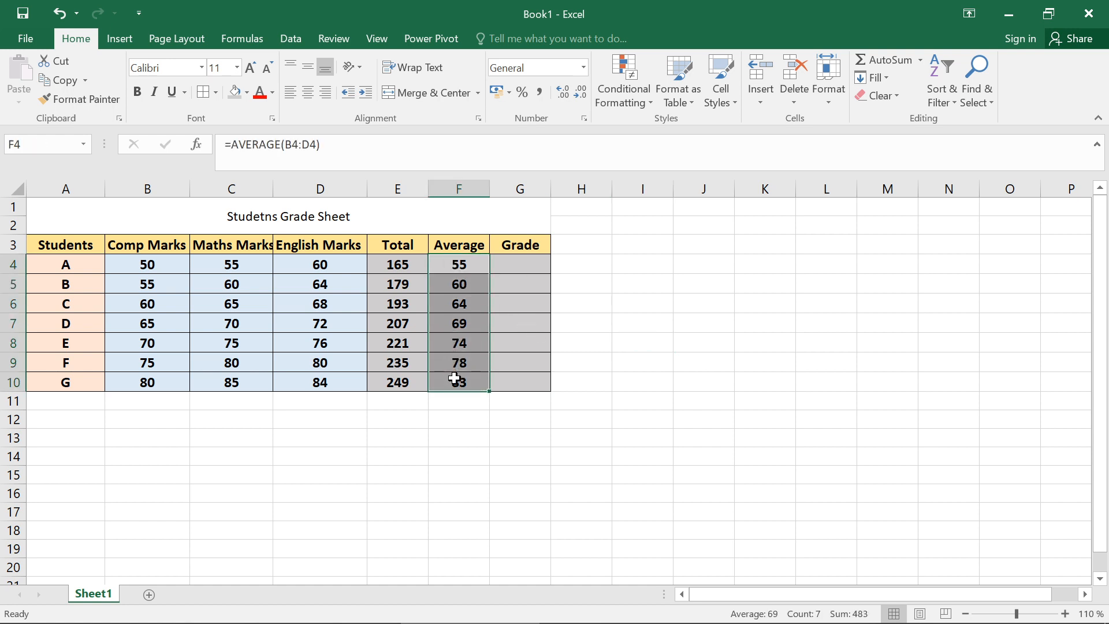
left_click(562, 94)
left_click(563, 98)
left_click(563, 98)
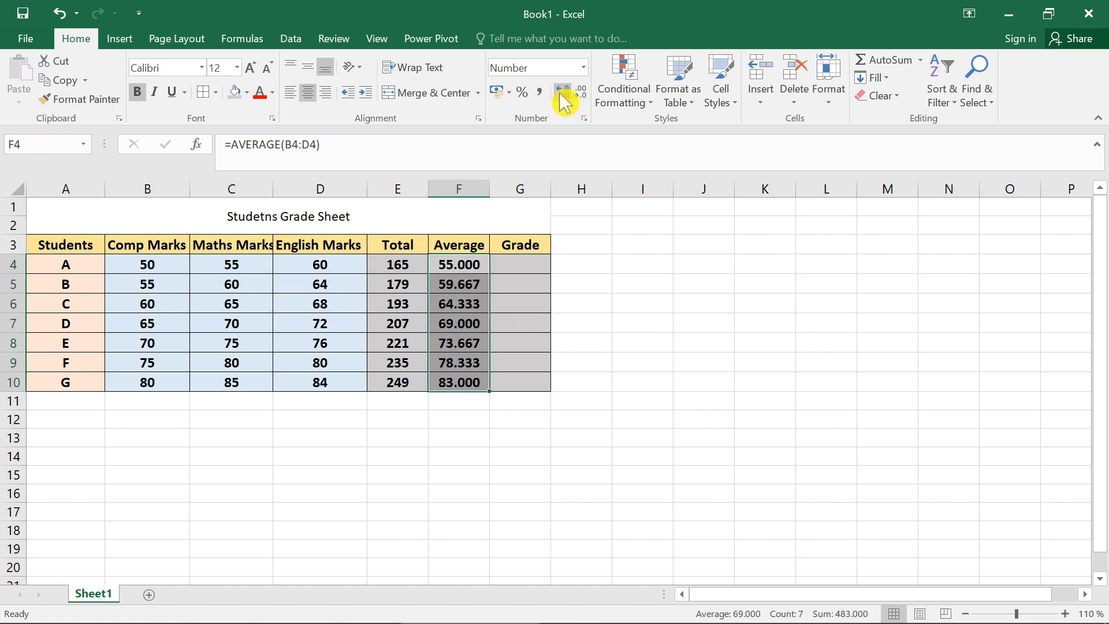
left_click(580, 94)
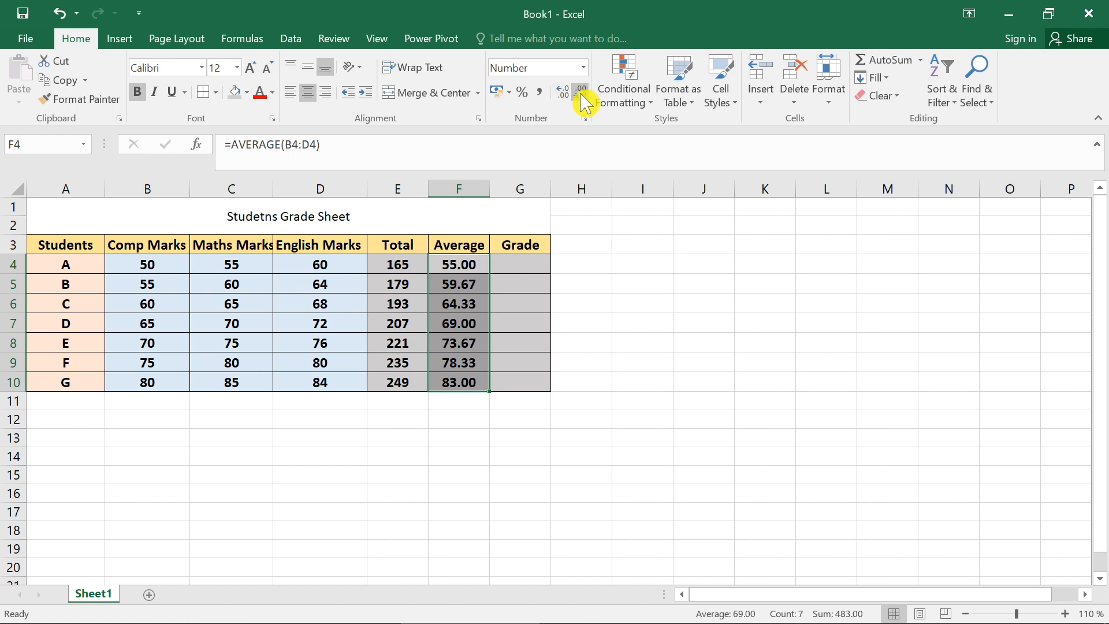
left_click(579, 94)
left_click(580, 93)
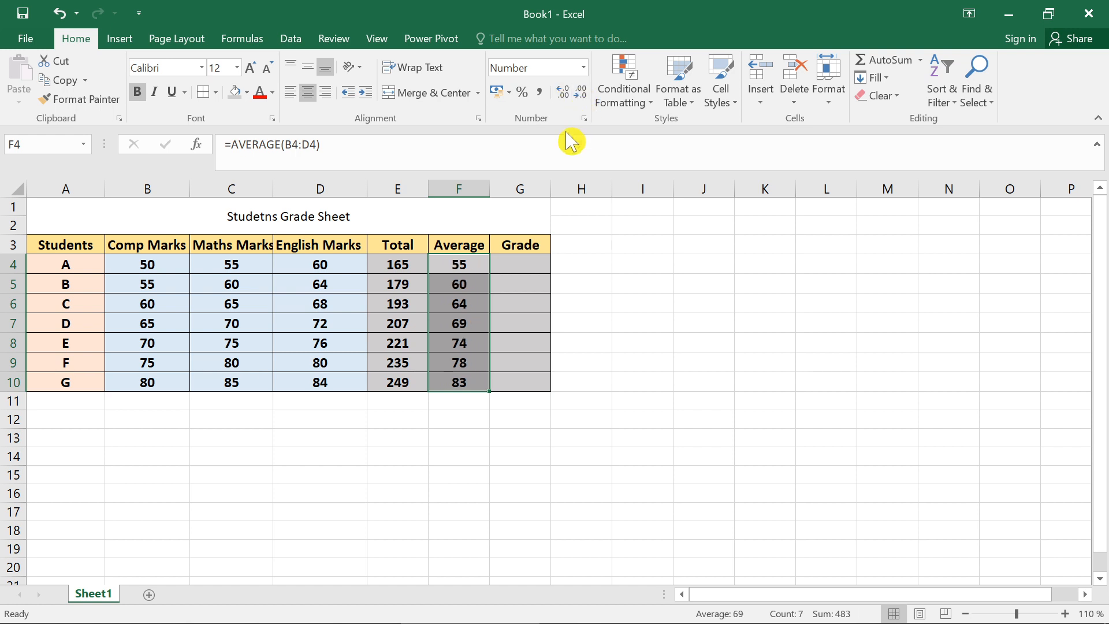
left_click(631, 306)
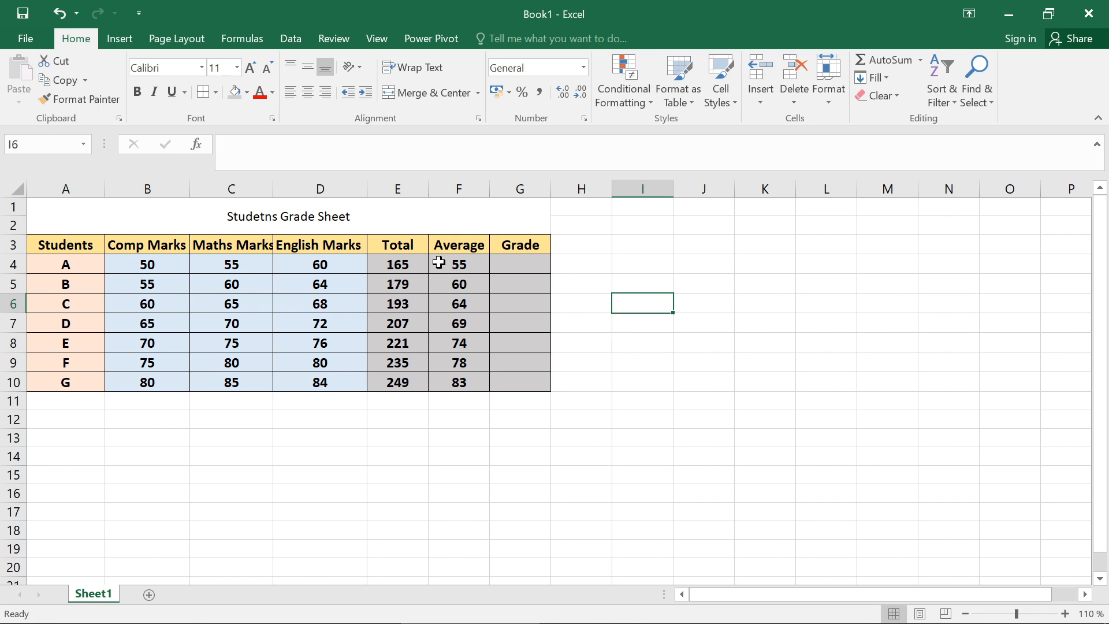
left_click_drag(438, 263, 451, 382)
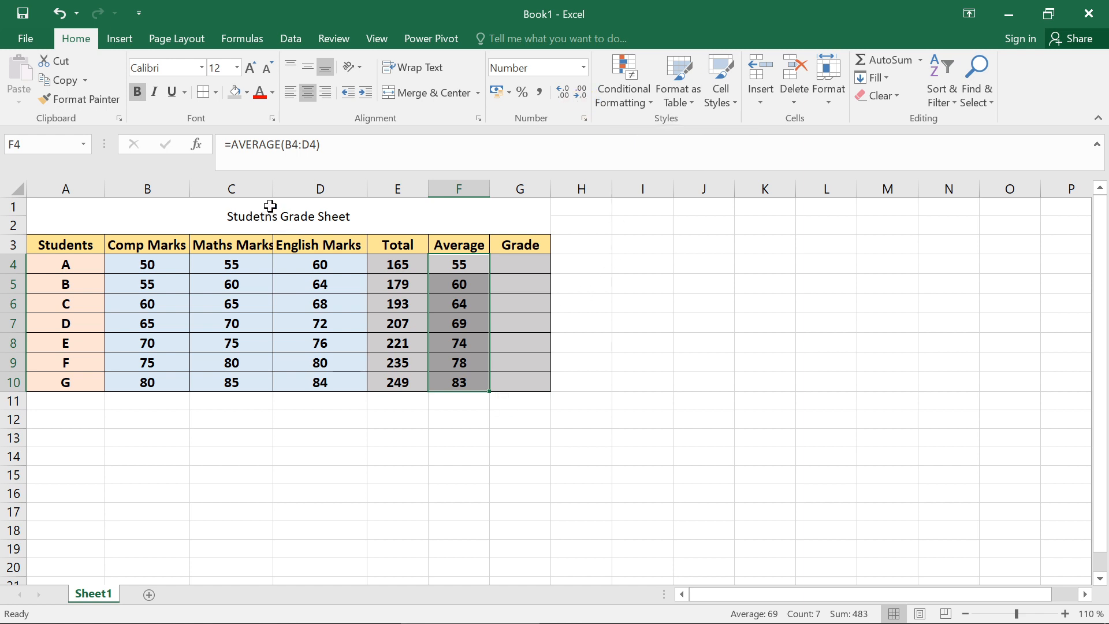
Step: Correct the misspelled title in the merged cell A1 to "Students Grade Sheet"
double_click(228, 216)
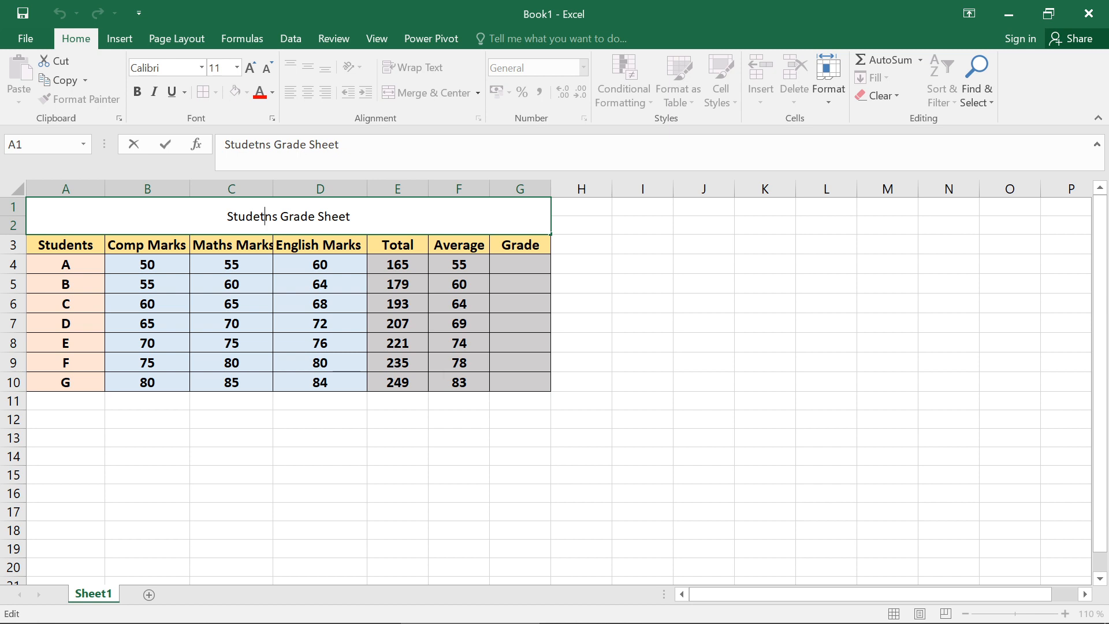
key("BackSpace")
type("n")
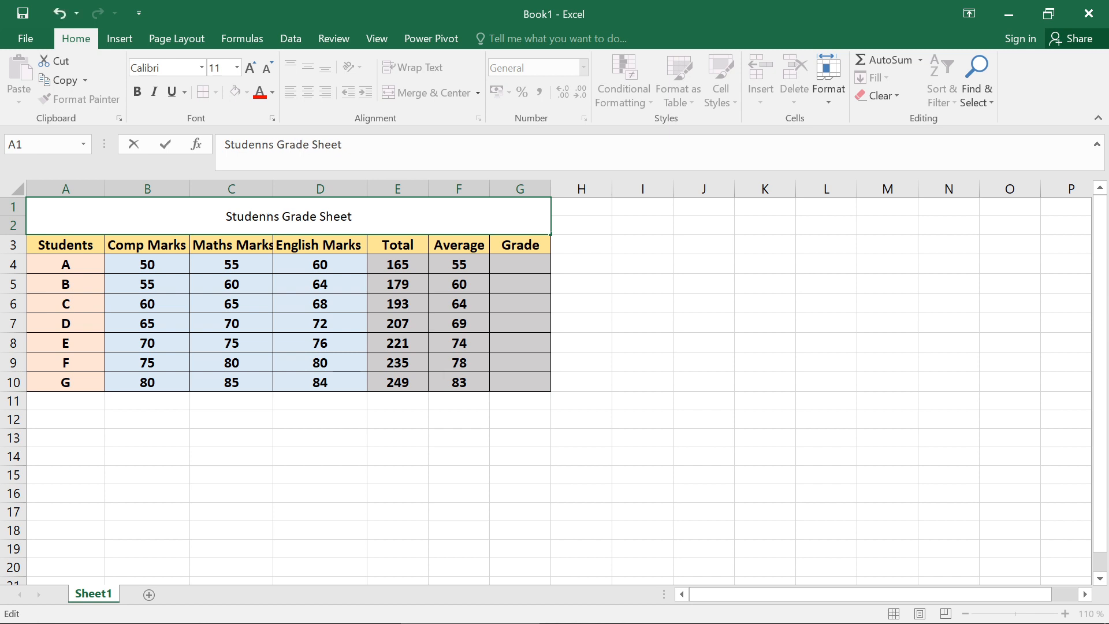
type("t")
key("Right")
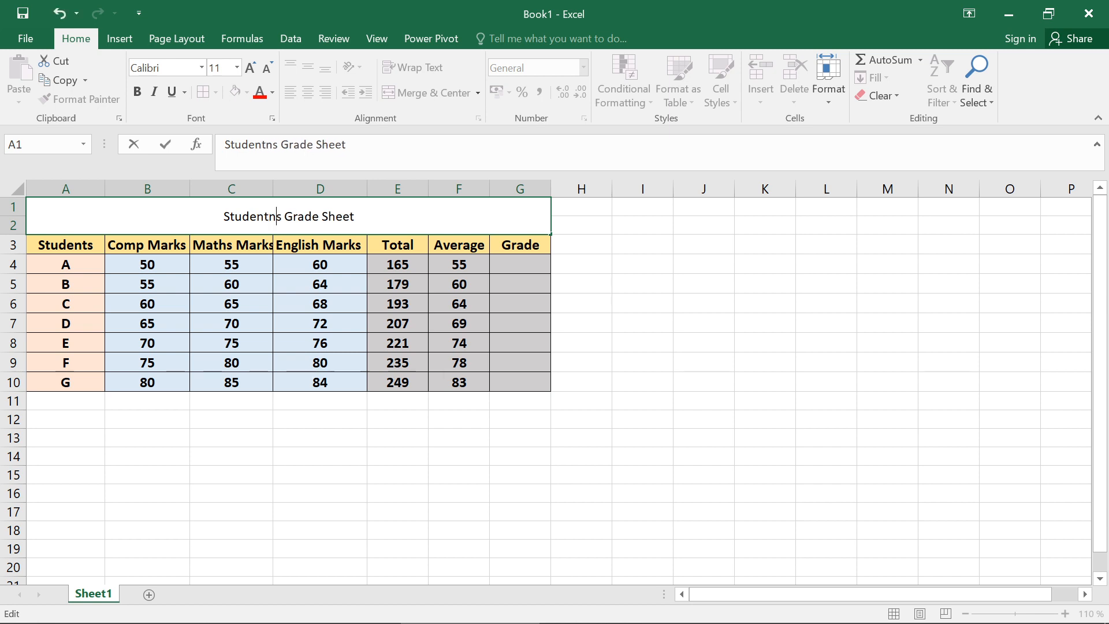
type("\\")
key("BackSpace")
key("BackSpace")
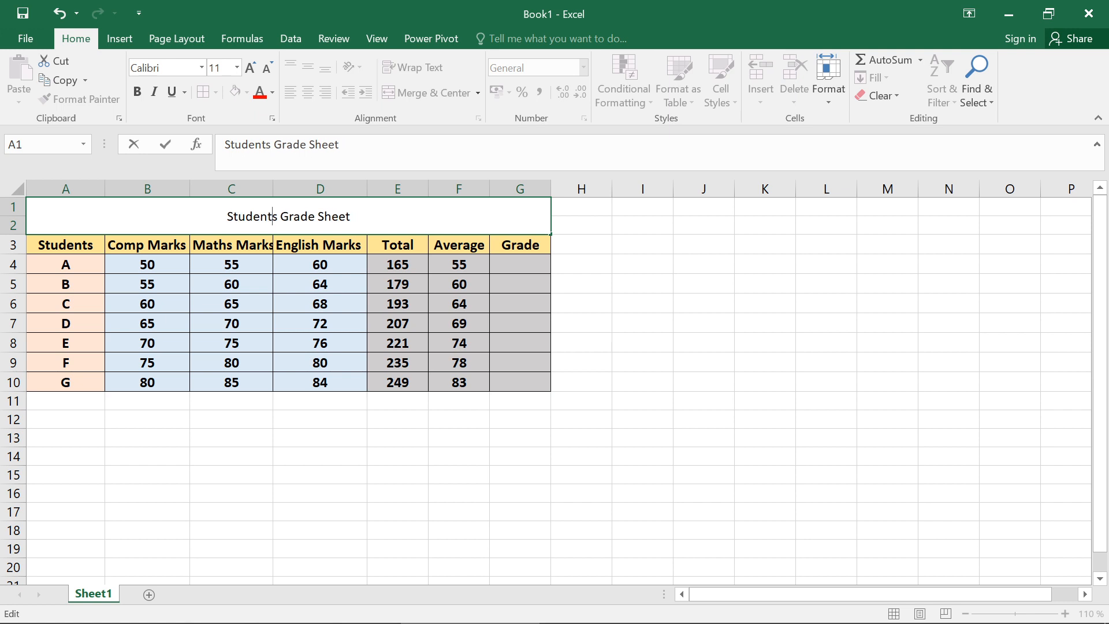
left_click(715, 339)
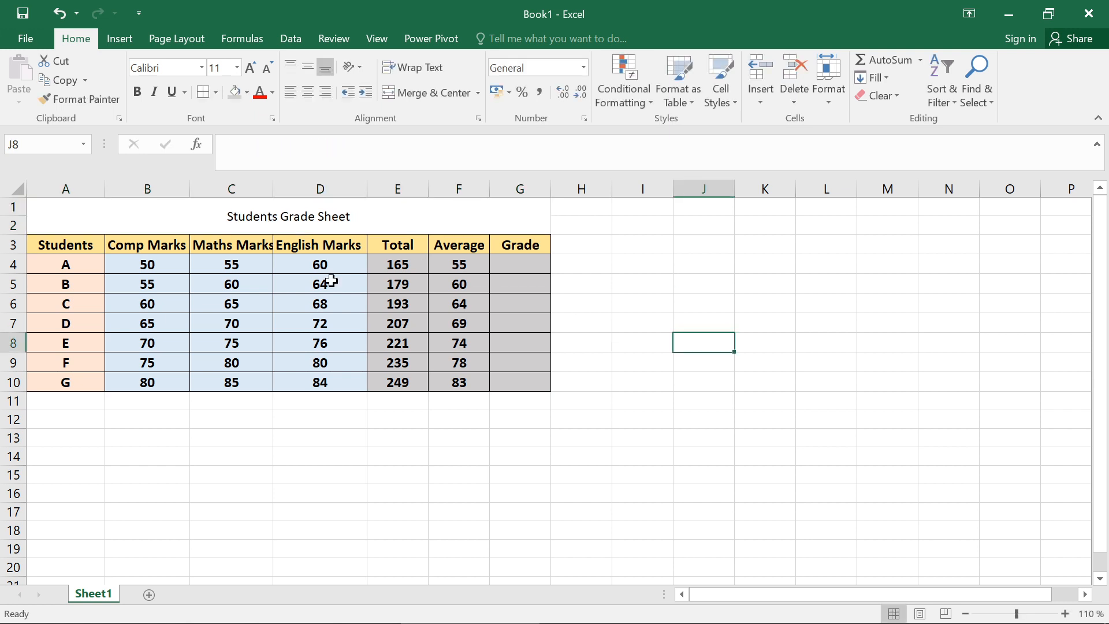
Step: Fill the merged title cell A1 with light orange and make its text bold
left_click(215, 216)
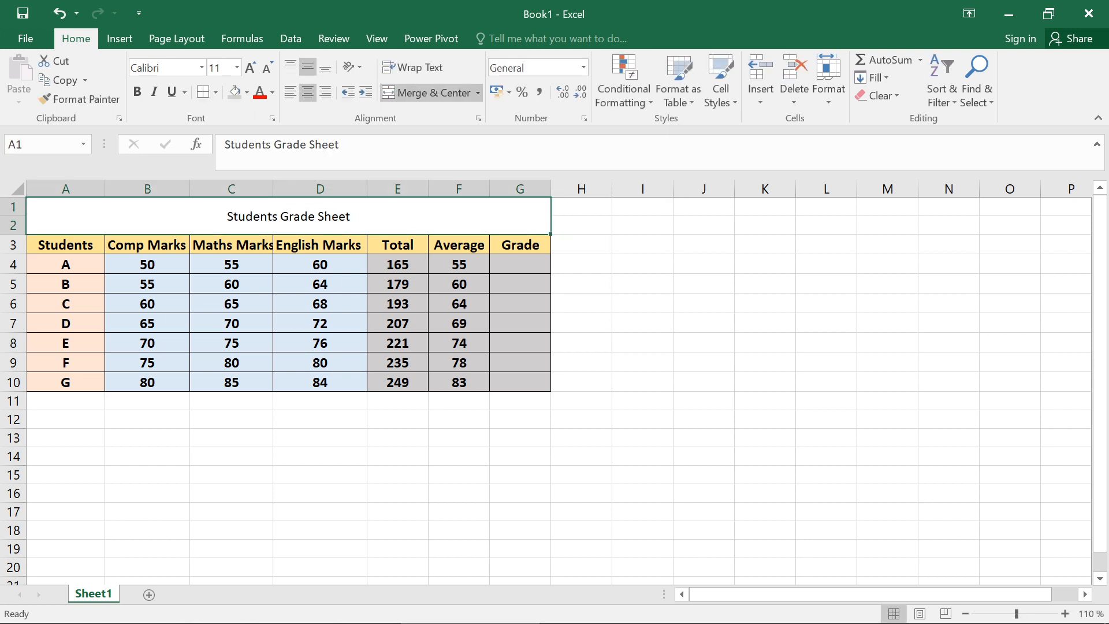
left_click(246, 92)
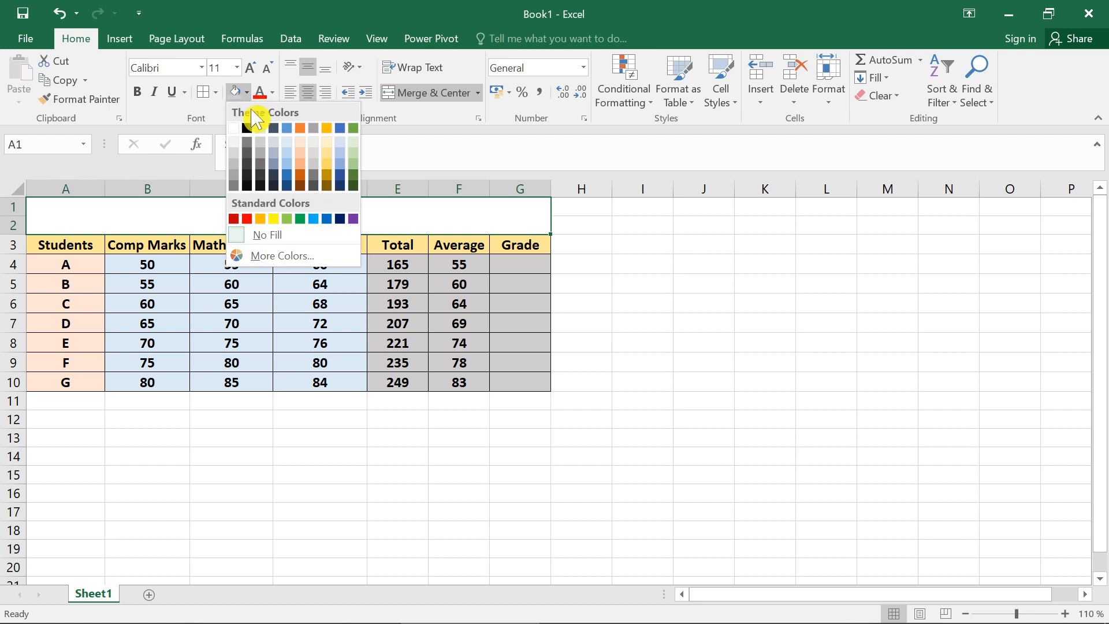
left_click(300, 167)
left_click(139, 92)
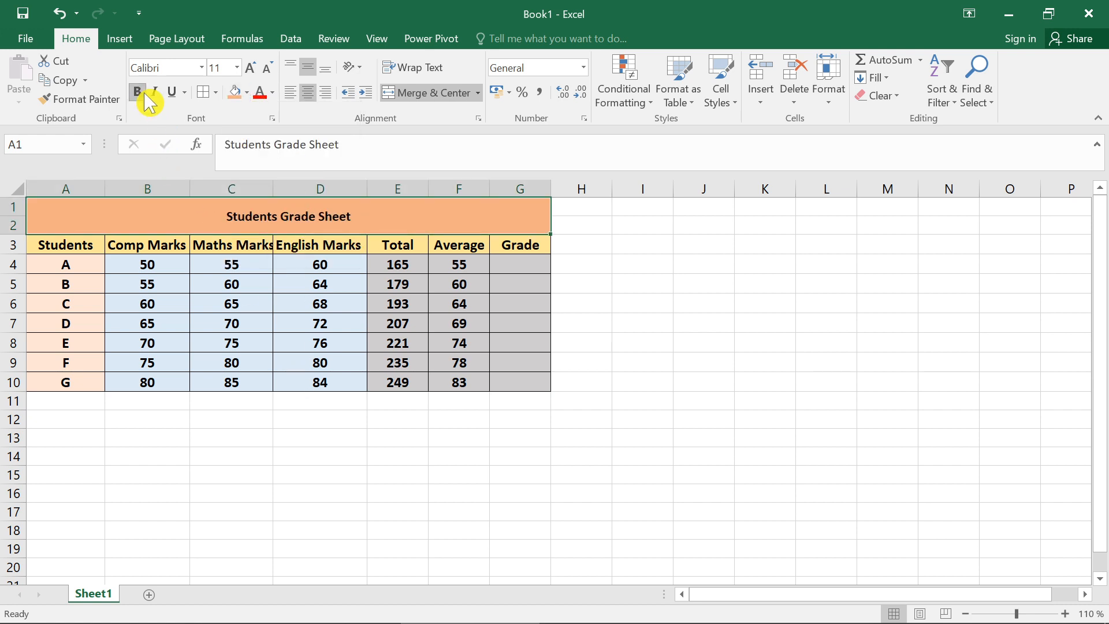
Step: Increase the font size of the "Students Grade Sheet" title by five increments
left_click(248, 67)
left_click(250, 68)
left_click(249, 68)
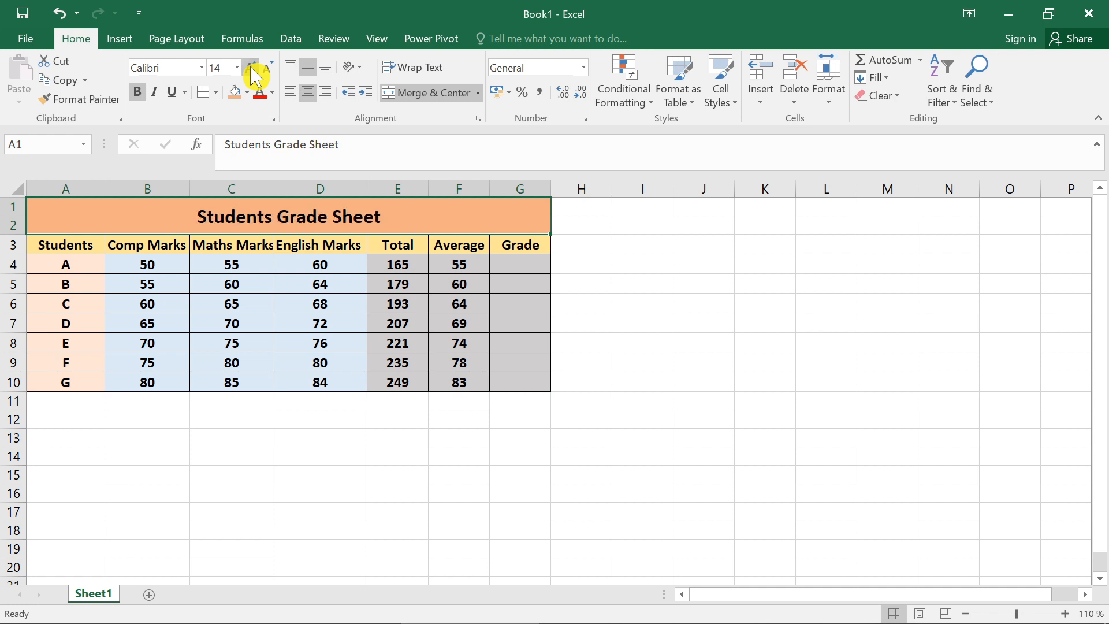
left_click(251, 67)
left_click(251, 67)
left_click(713, 396)
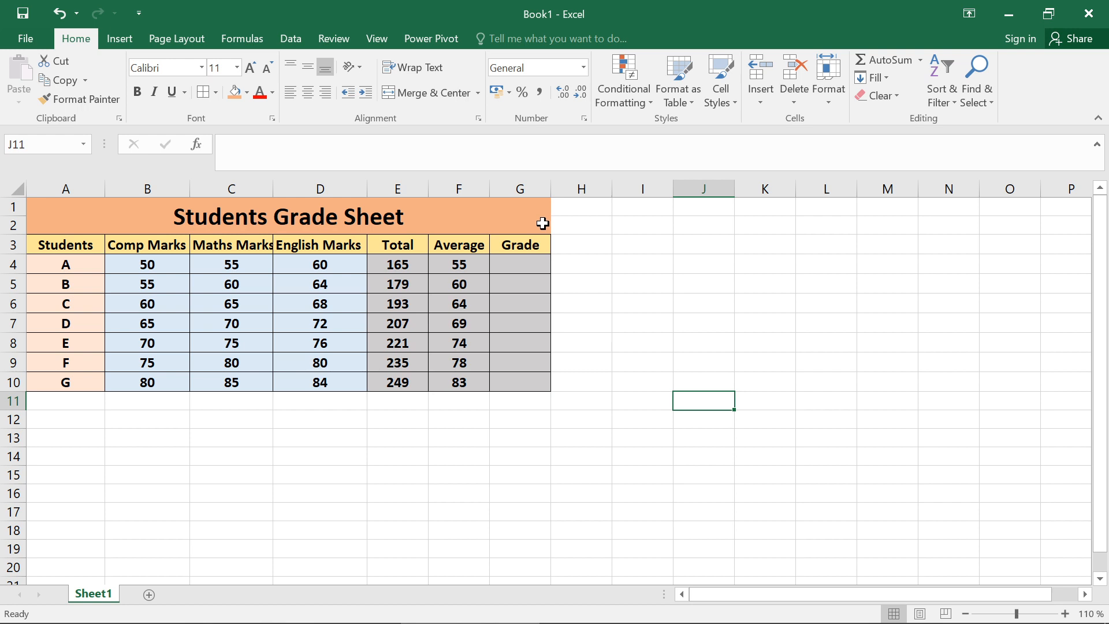
Step: Start an IF formula in cell G4 for the first student's grade
double_click(513, 262)
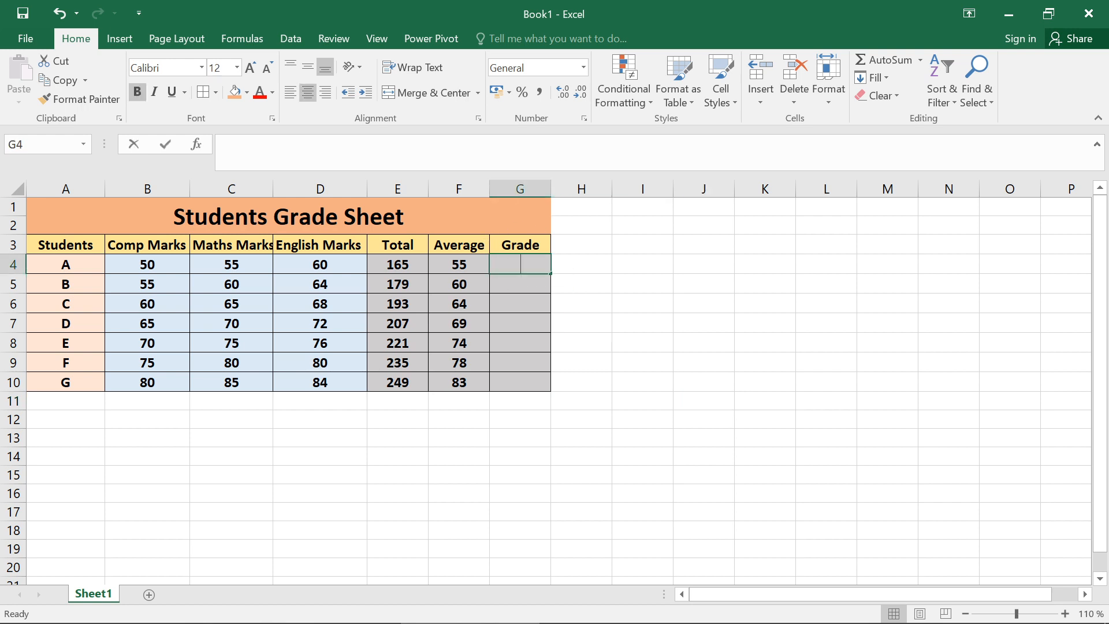
left_click(602, 621)
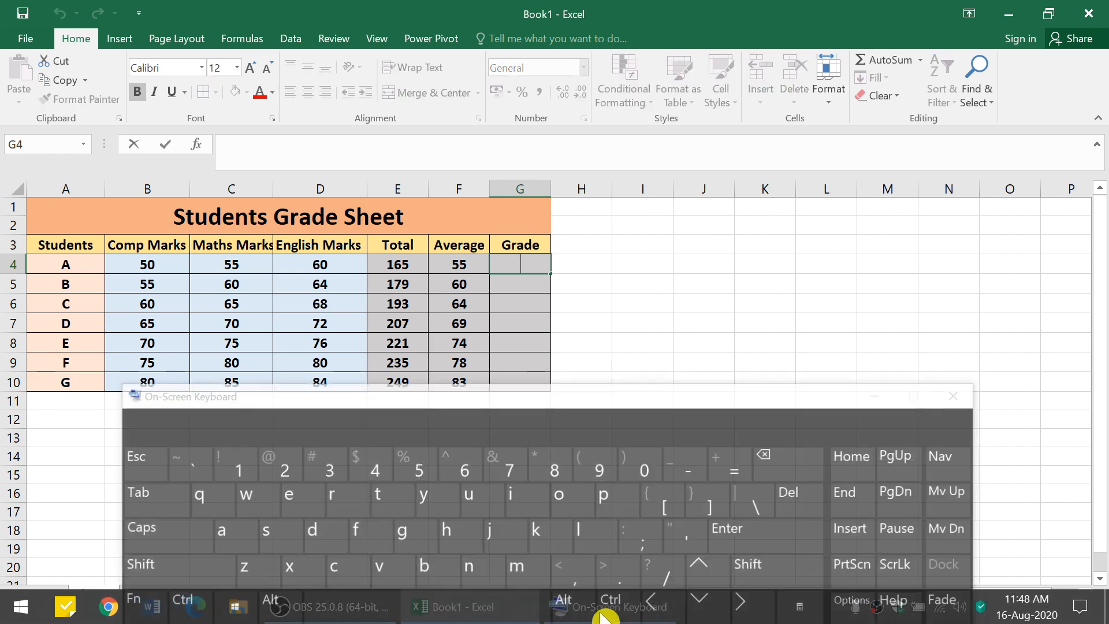
left_click(718, 458)
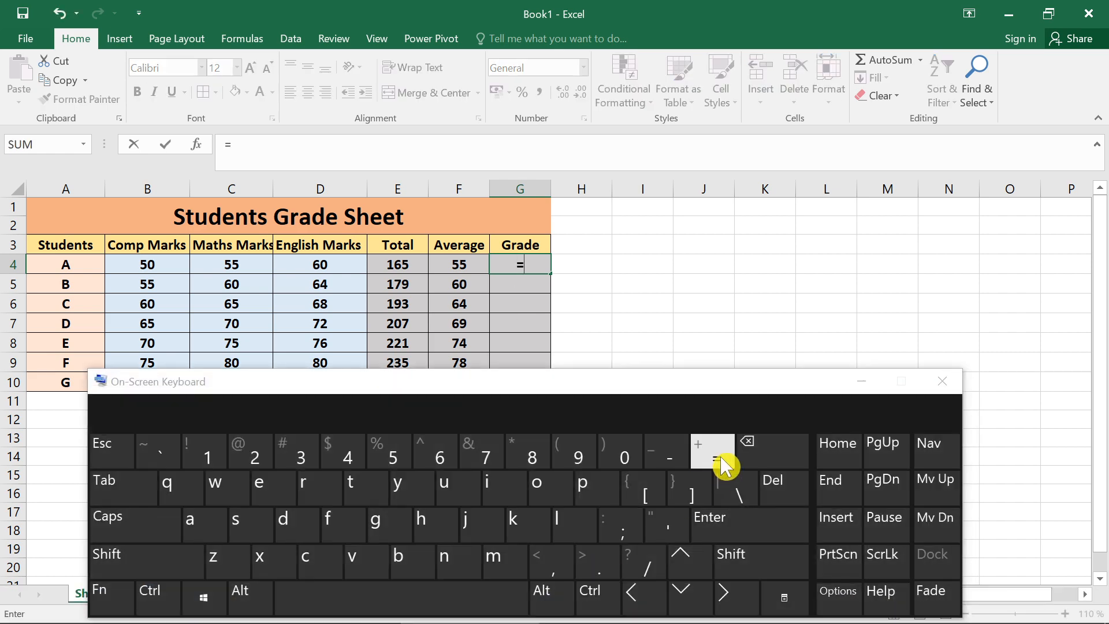
left_click(860, 382)
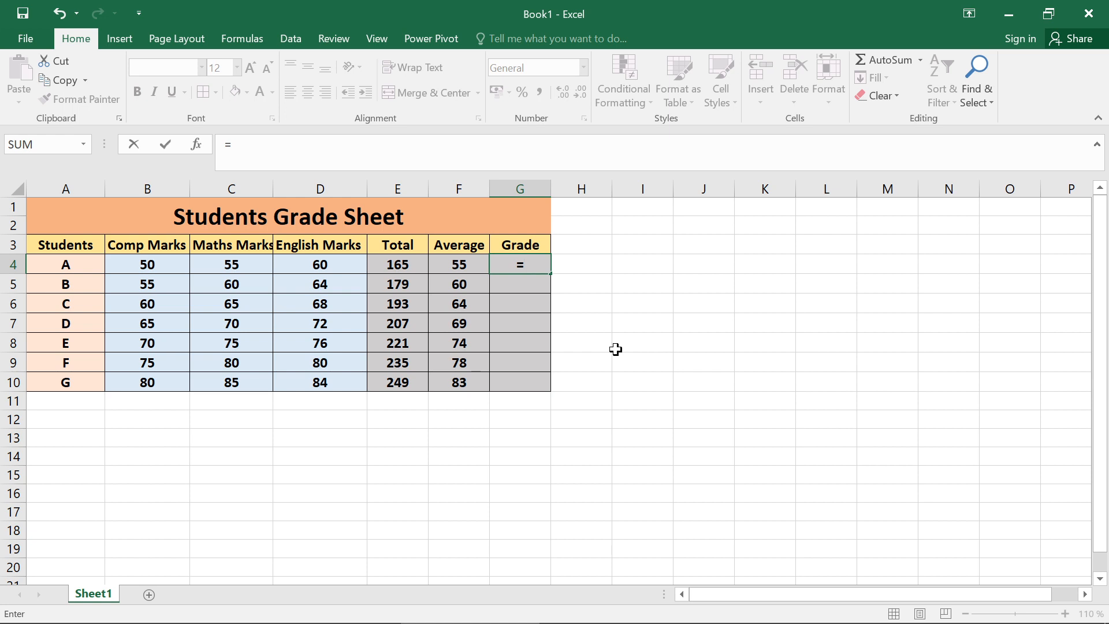
type("i")
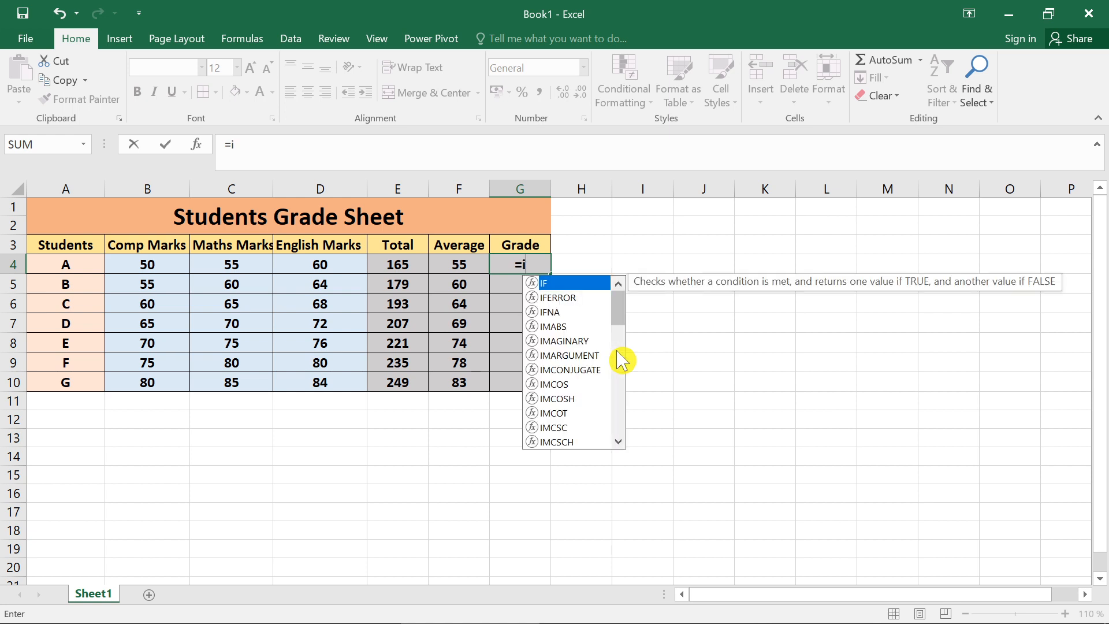
key("BackSpace")
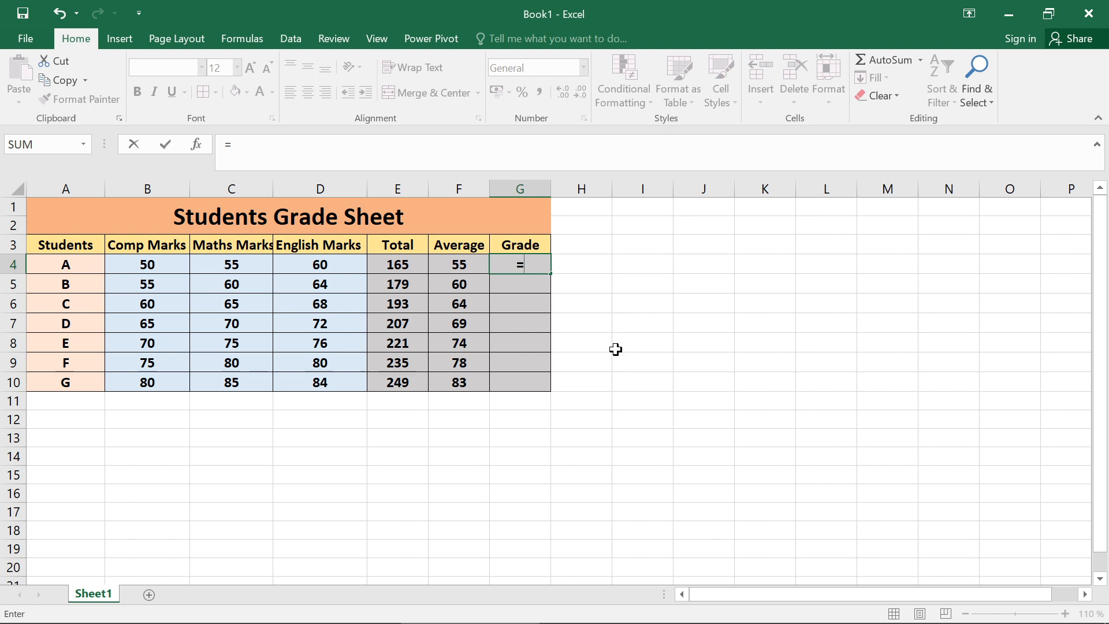
type("IF")
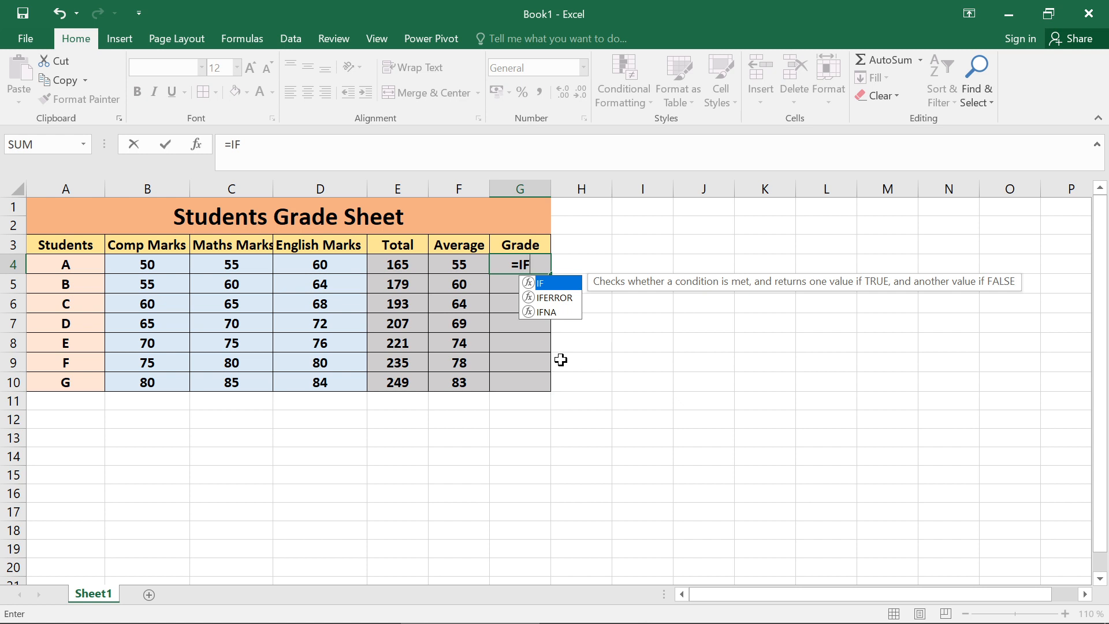
type("(")
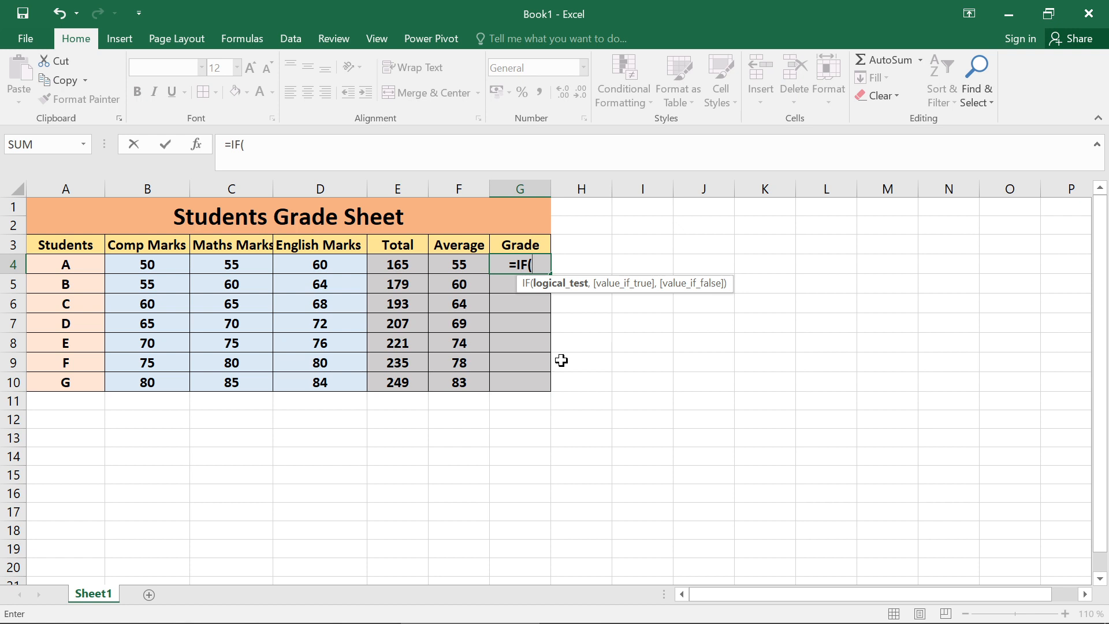
Step: Enter F4>=80 as the logical test of the IF formula in G4
type("F")
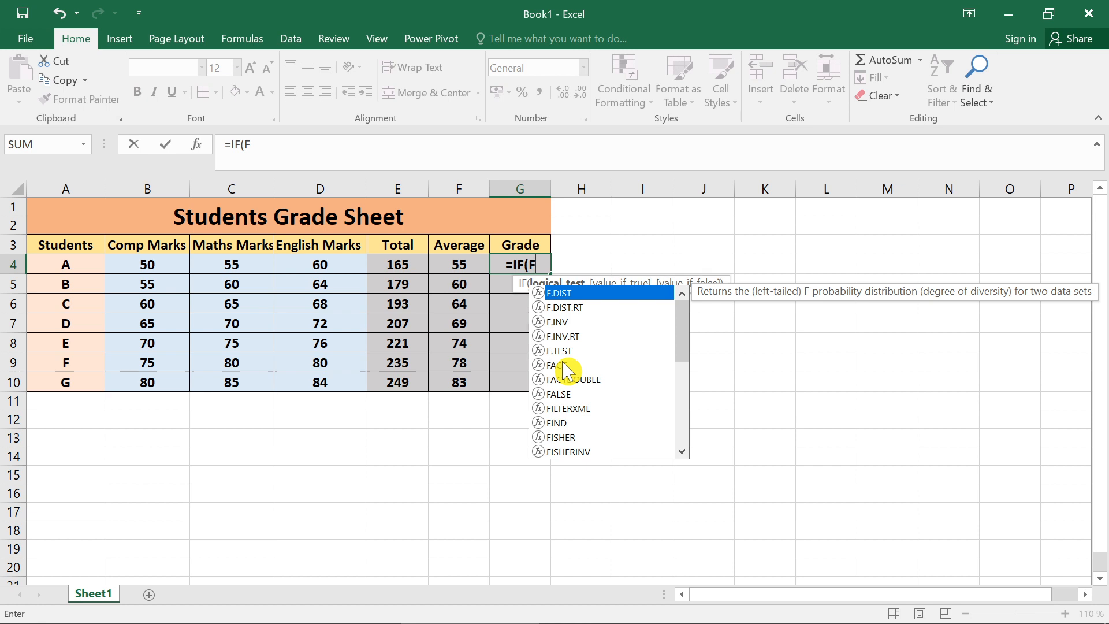
type("4")
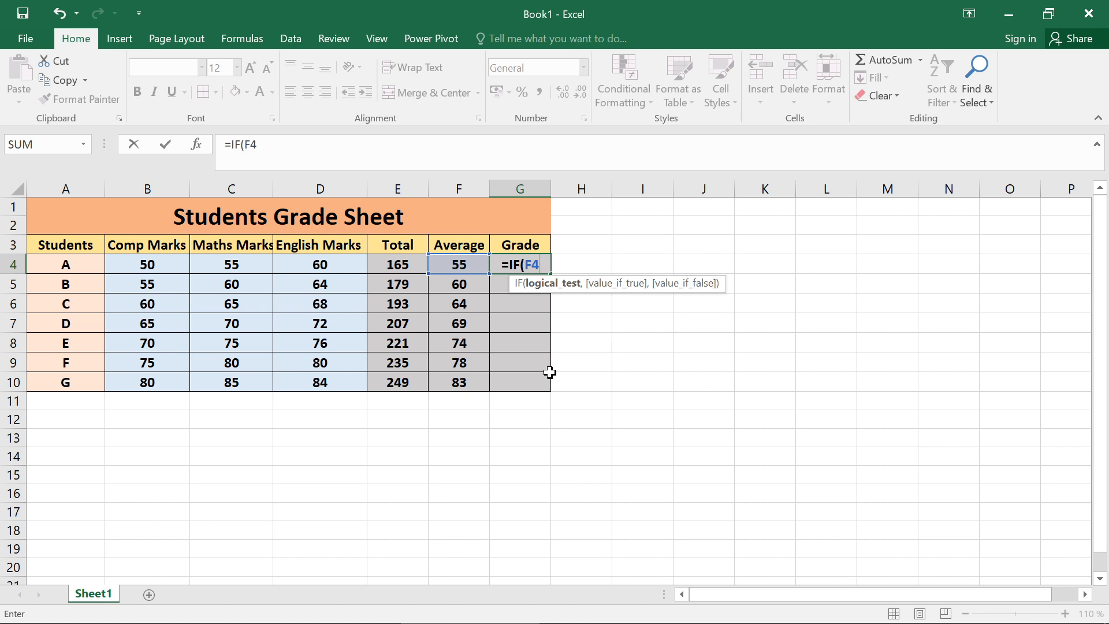
mouse_move(462, 621)
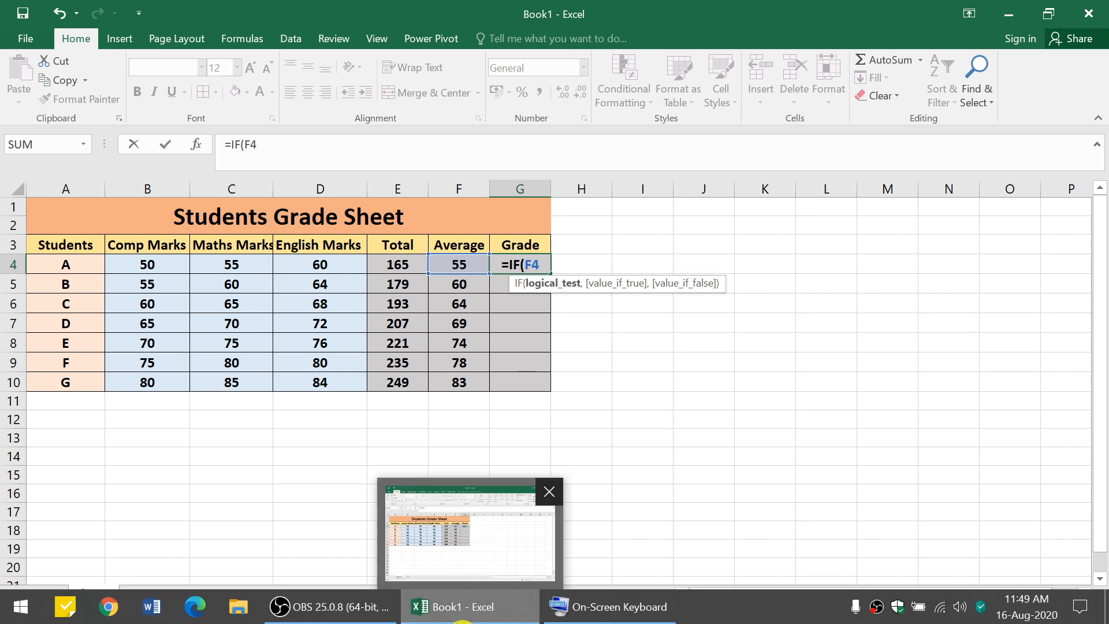
type(">")
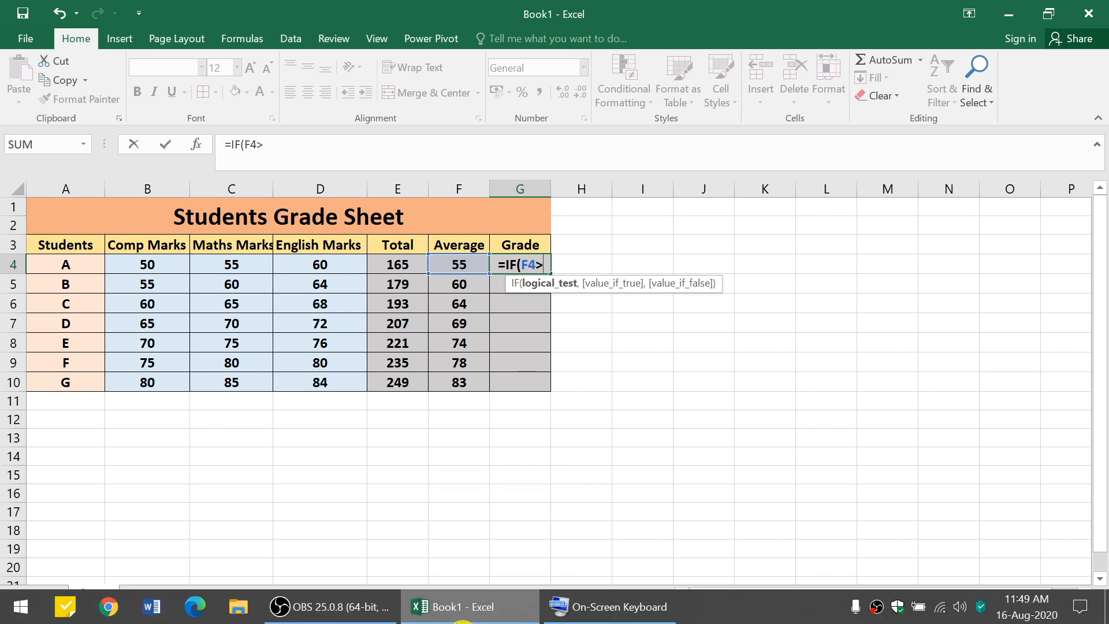
left_click(609, 606)
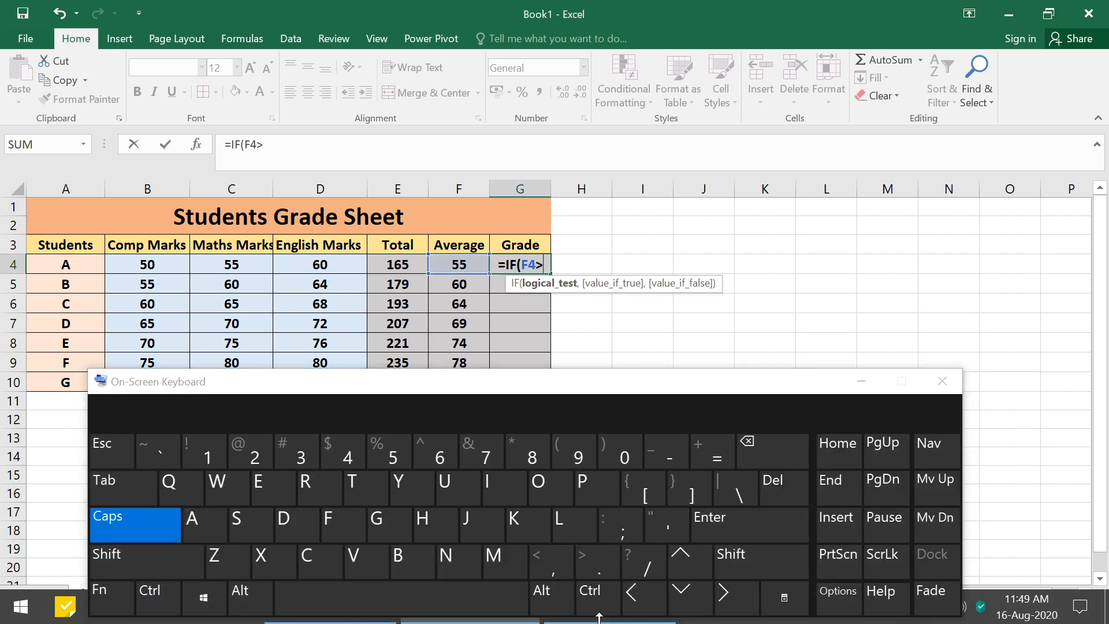
left_click(719, 453)
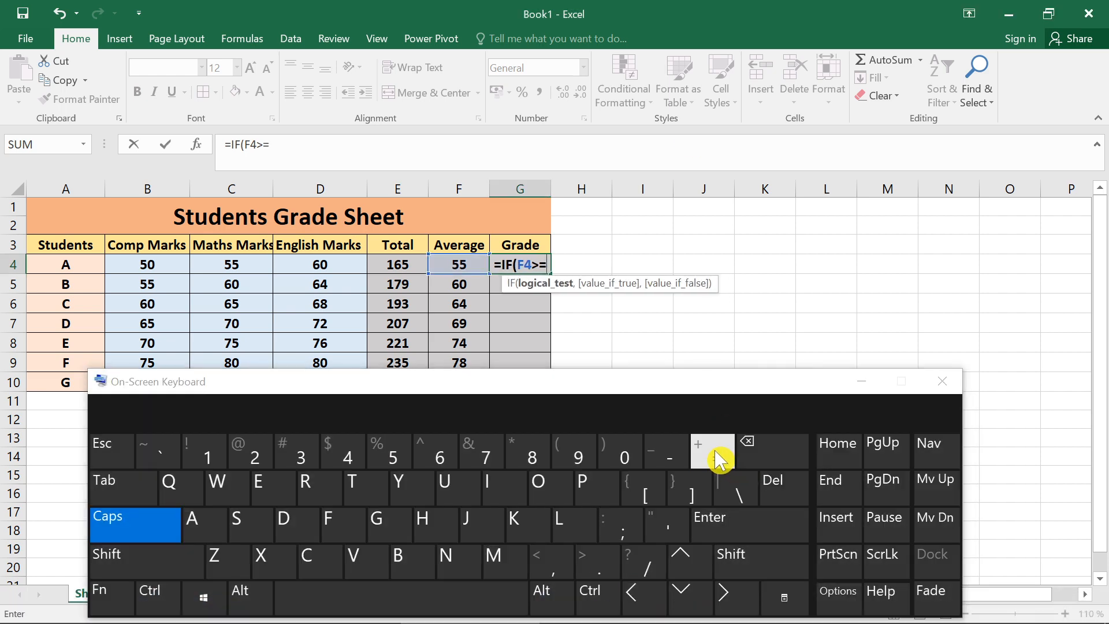
left_click(860, 384)
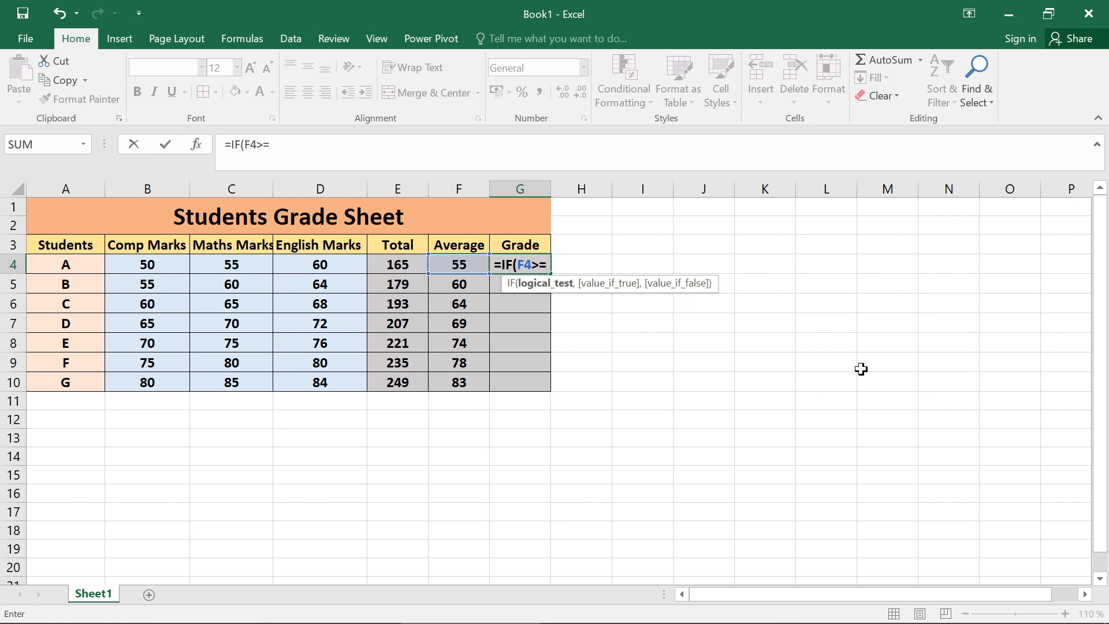
type("80")
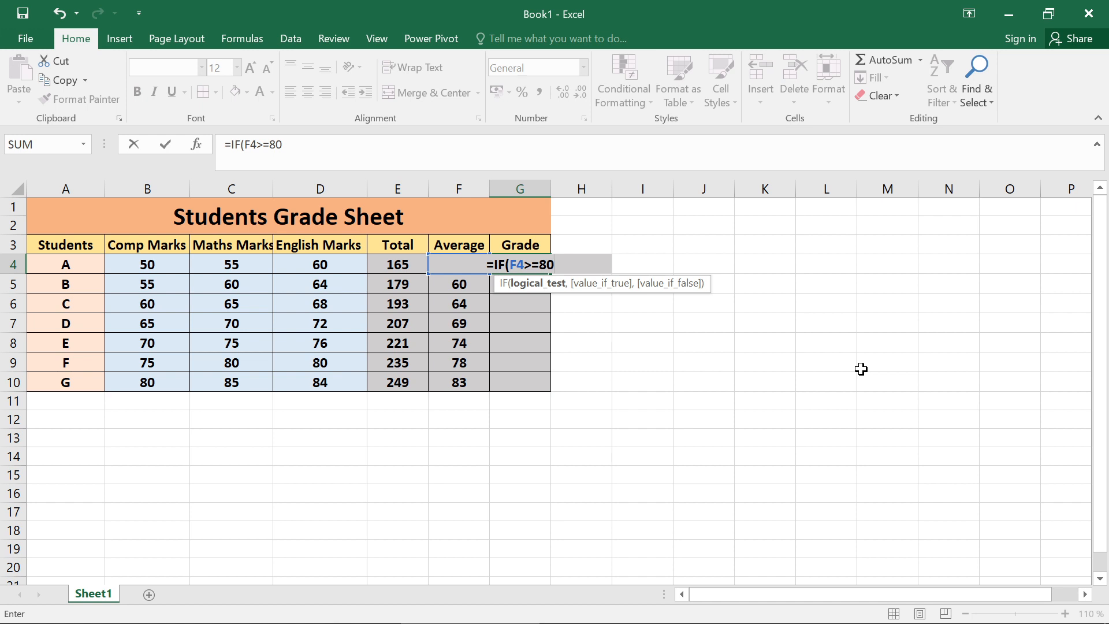
Step: Set "A" as the value if true in the G4 formula and add the separator for the false argument
type(",")
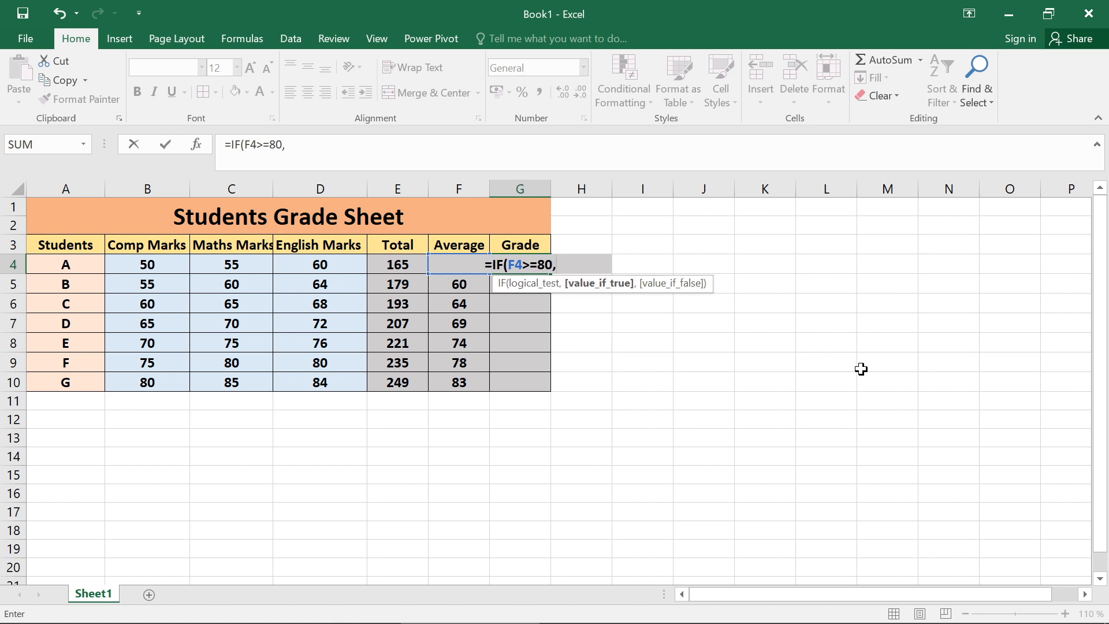
type(" \"")
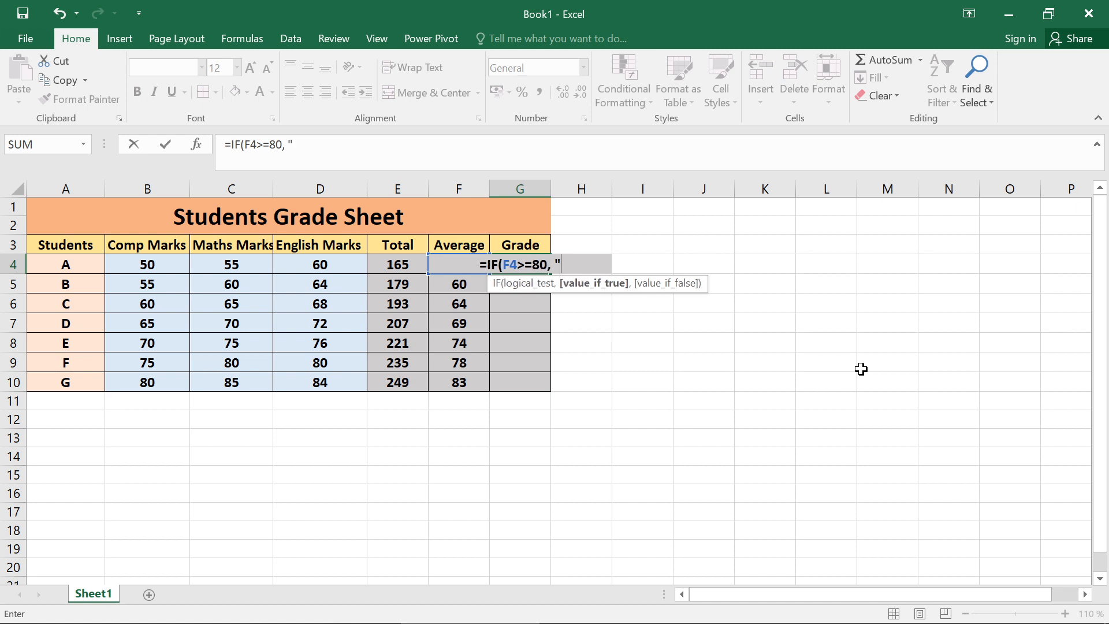
type("A")
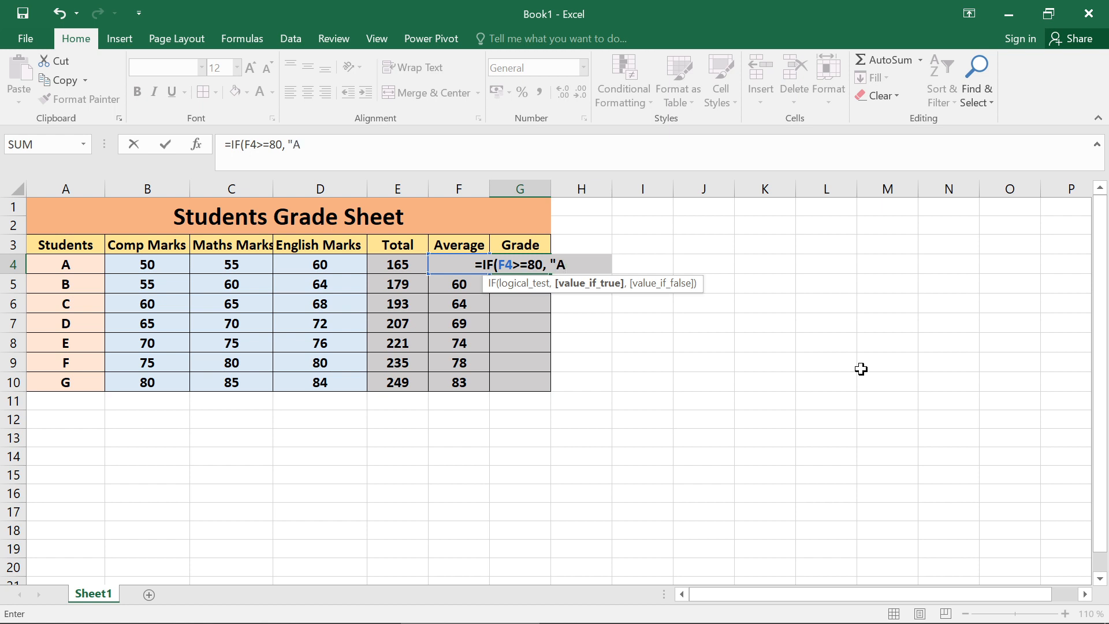
type("\"")
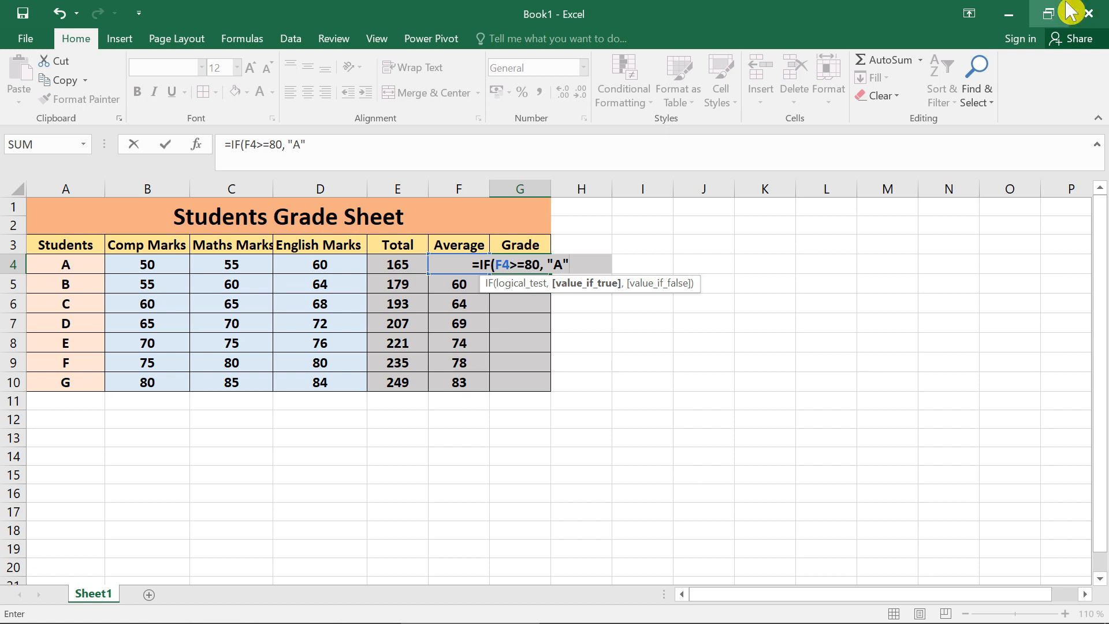
type(",")
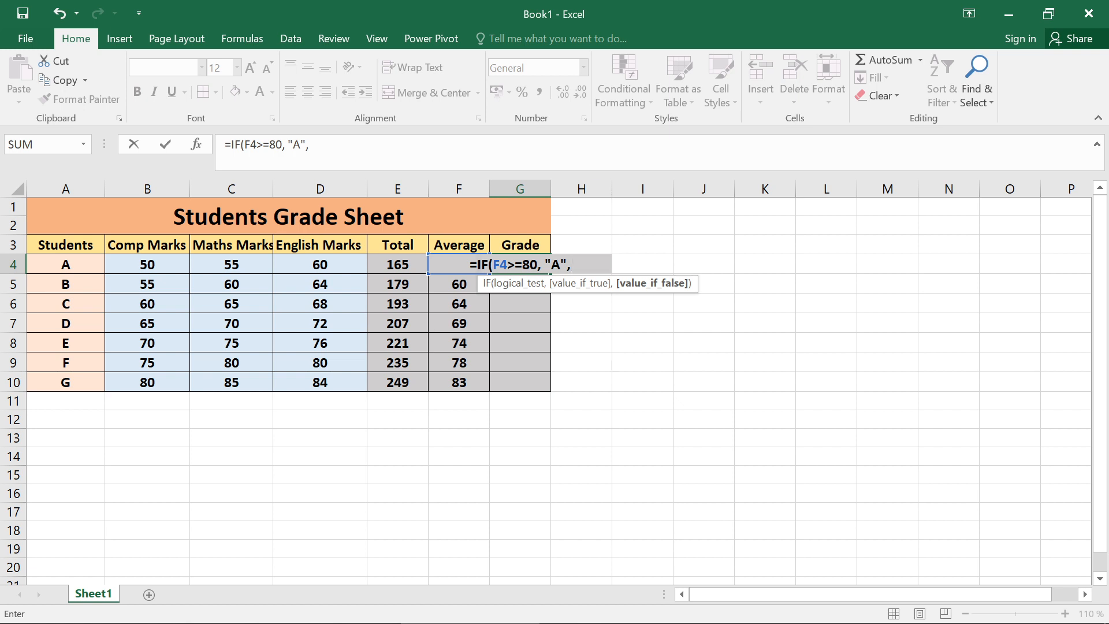
Step: Copy the IF(F4>=80, "A" portion of the G4 formula and paste it as a nested IF in the value-if-false argument
right_click(565, 266)
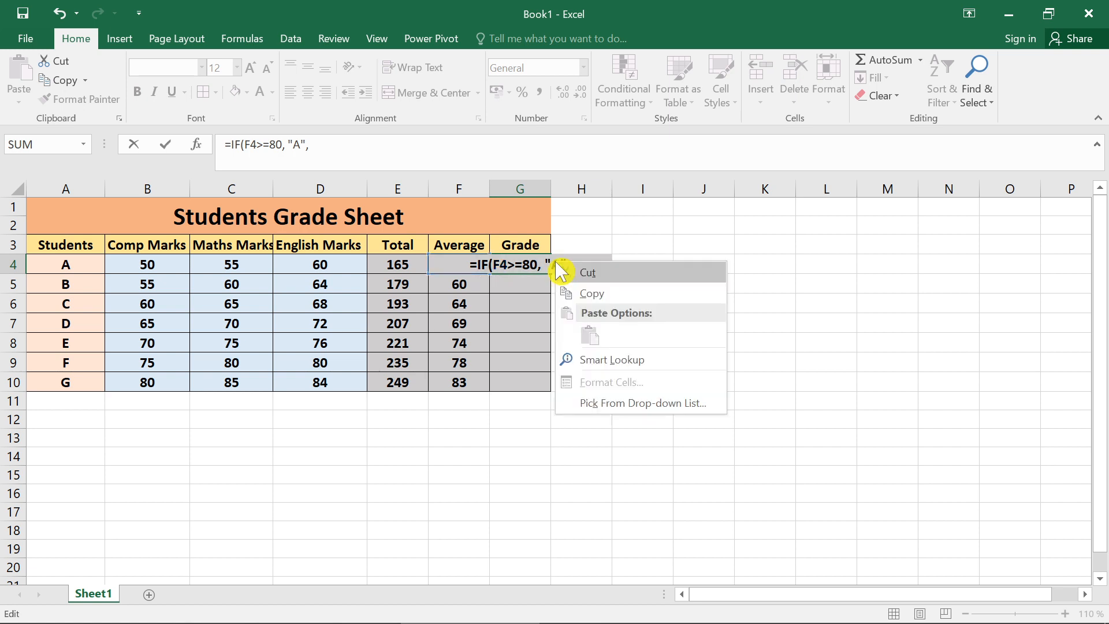
left_click(586, 293)
key("Right")
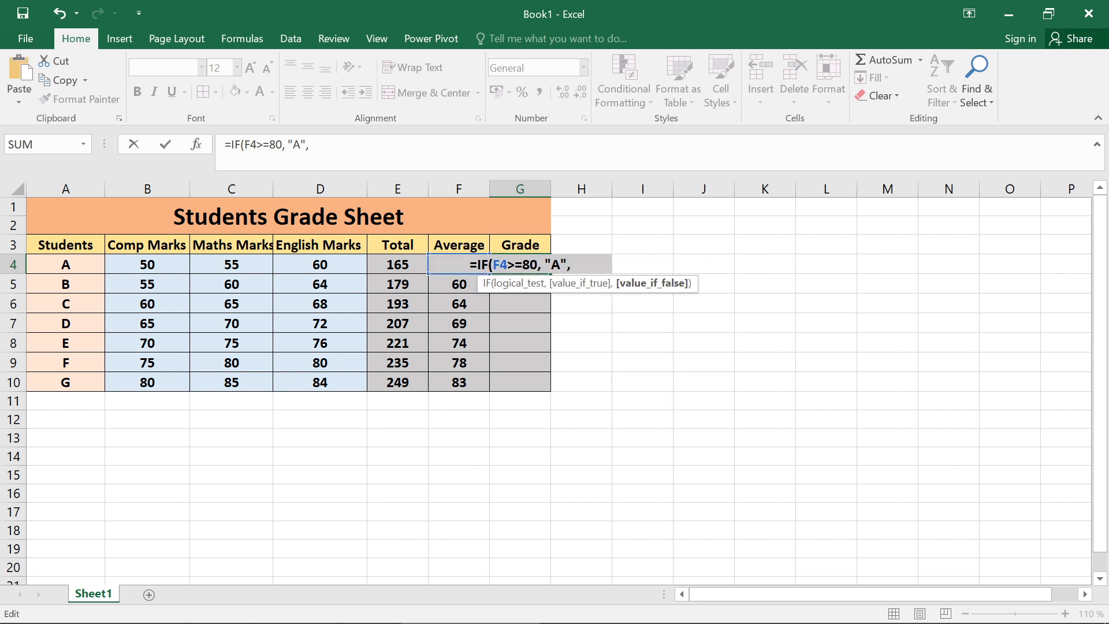
type("IF(F4>=80, \"A\"")
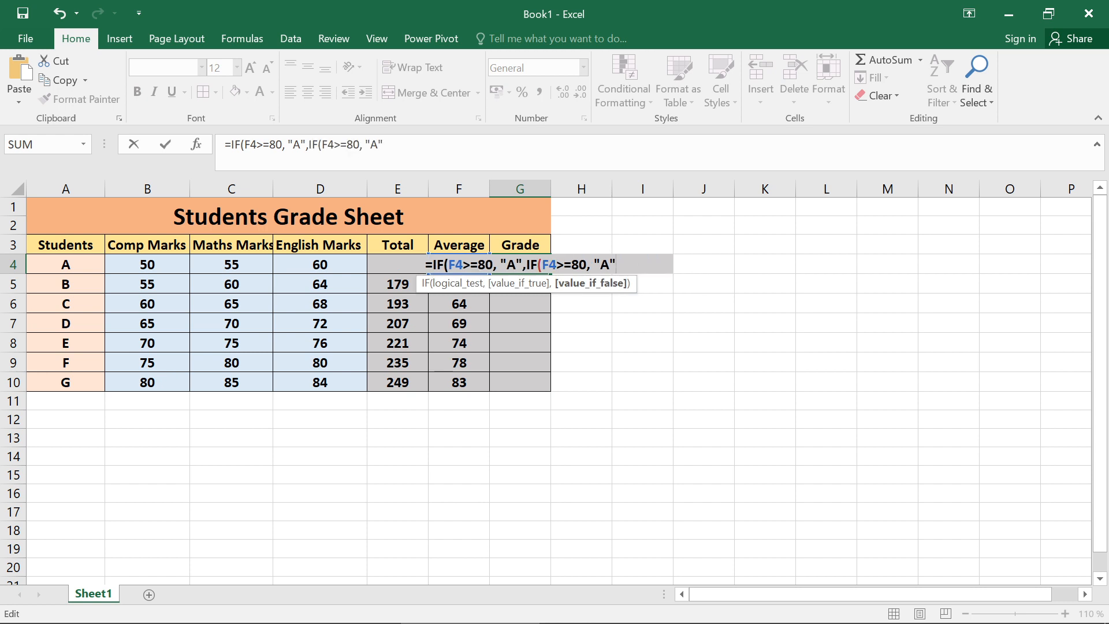
Step: Change the threshold in the second IF of the G4 formula to 70
key("Left")
key("Left")
key("Left")
key("Left")
key("Left")
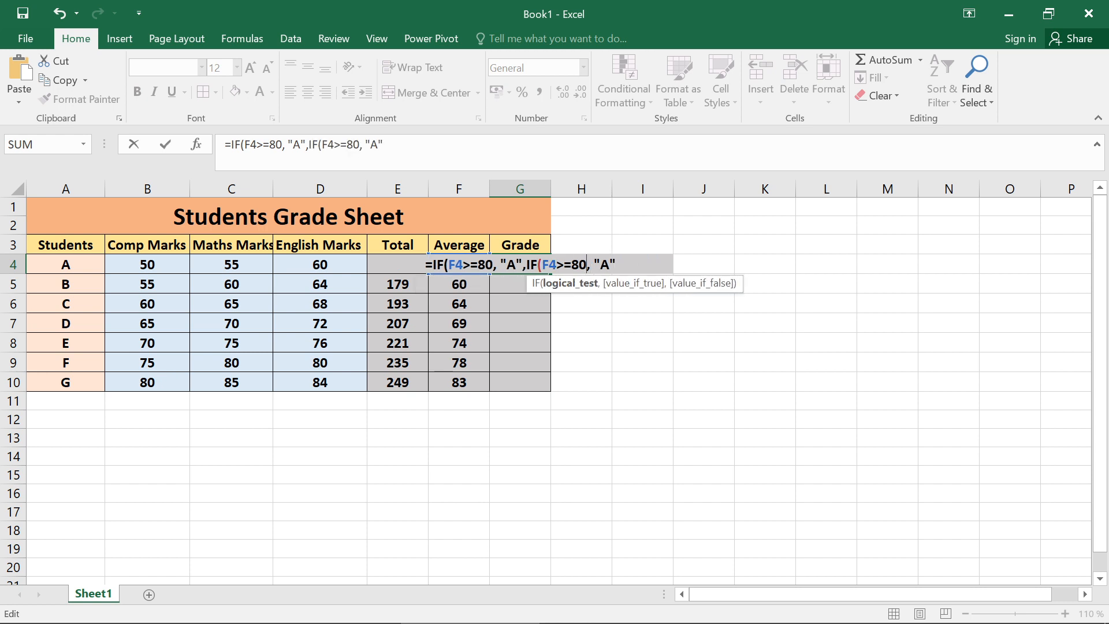
key("BackSpace")
type("7")
Step: Change the second IF's grade in G4 to "B" and add a comma after it
key("Right")
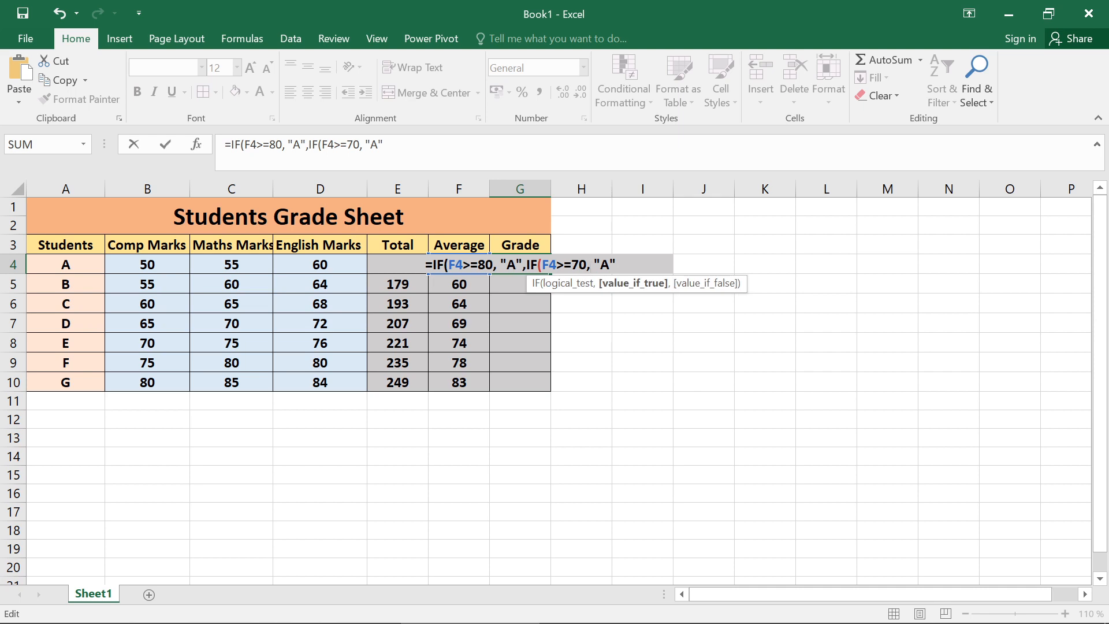
key("Right")
key("Right")
key("BackSpace")
type("B")
key("Right")
type(",")
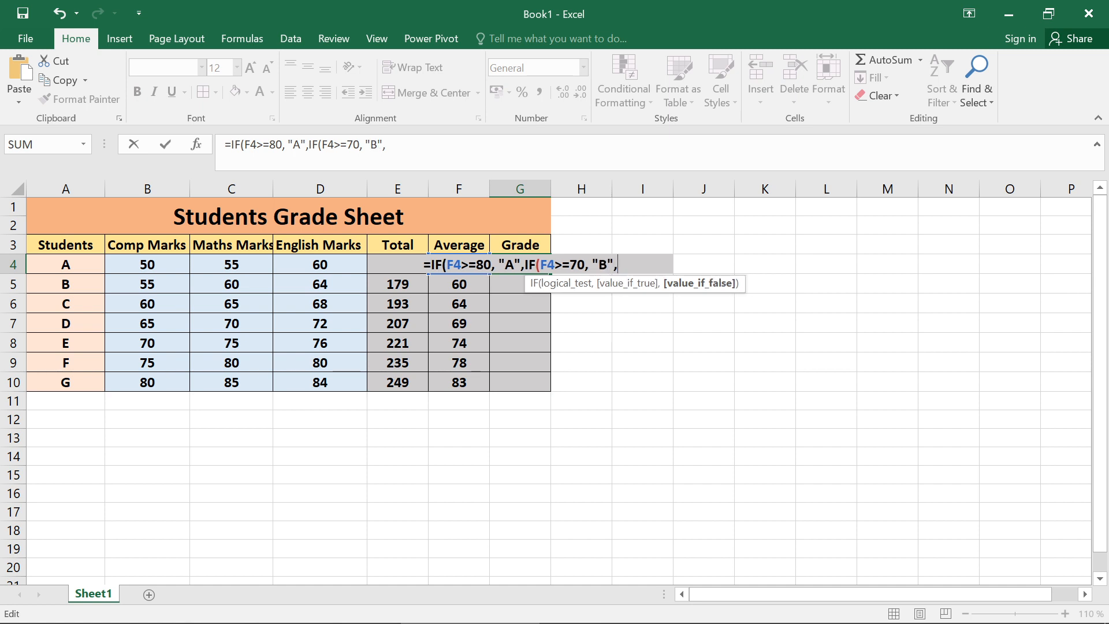
Step: Paste the copied IF condition as a third nested IF in G4 and set its threshold to 60
type("IF(F4>=80, \"A\"")
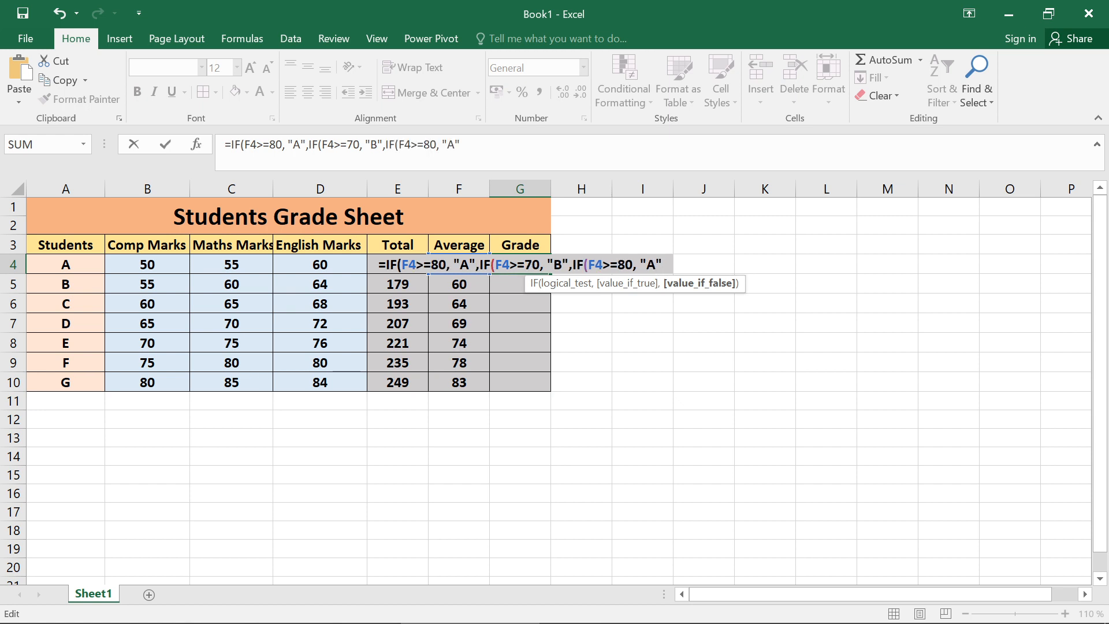
key("Left")
key("Left")
key("Left")
key("Left")
key("Left")
key("Left")
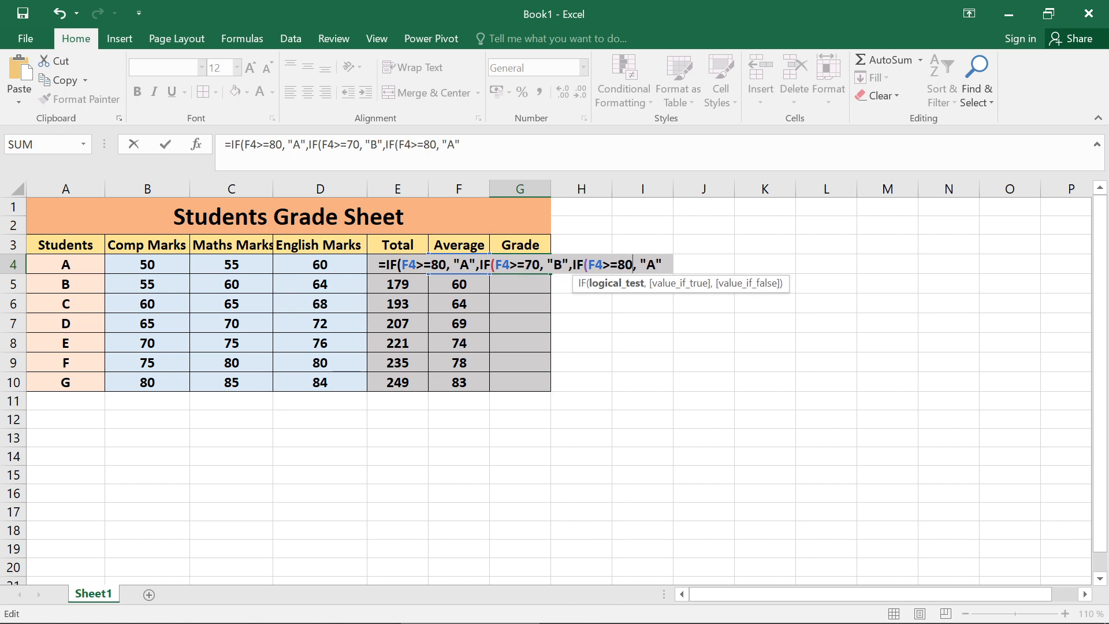
key("BackSpace")
type("6")
Step: Change the third IF's grade in the G4 formula to "C" and add a comma after it
key("Right")
key("Right")
key("Right")
key("Right")
key("Right")
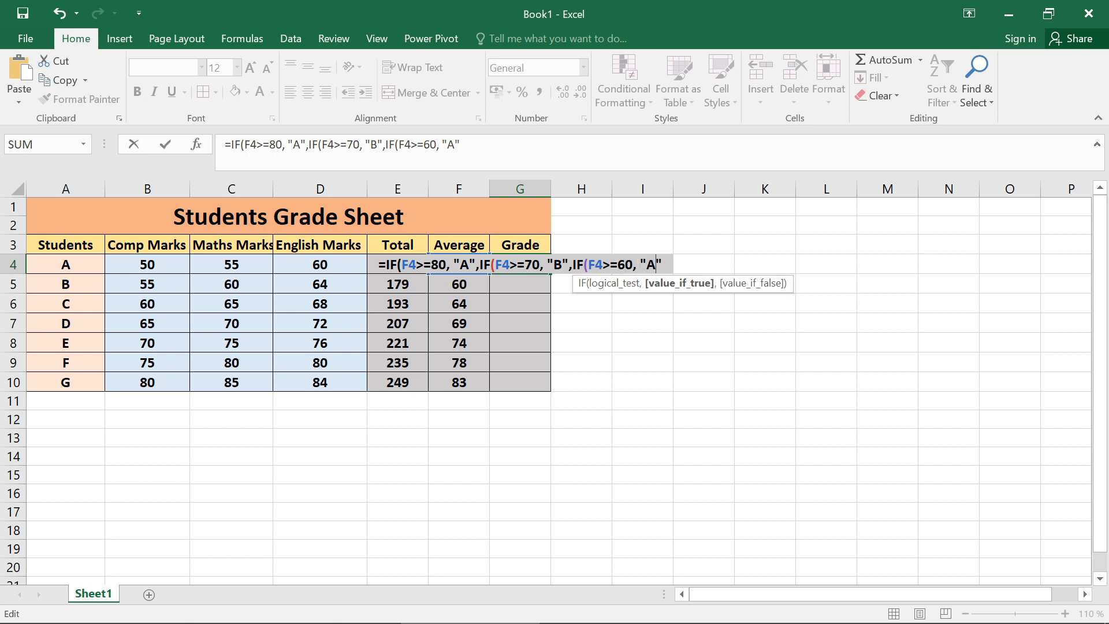
key("BackSpace")
type("C\"")
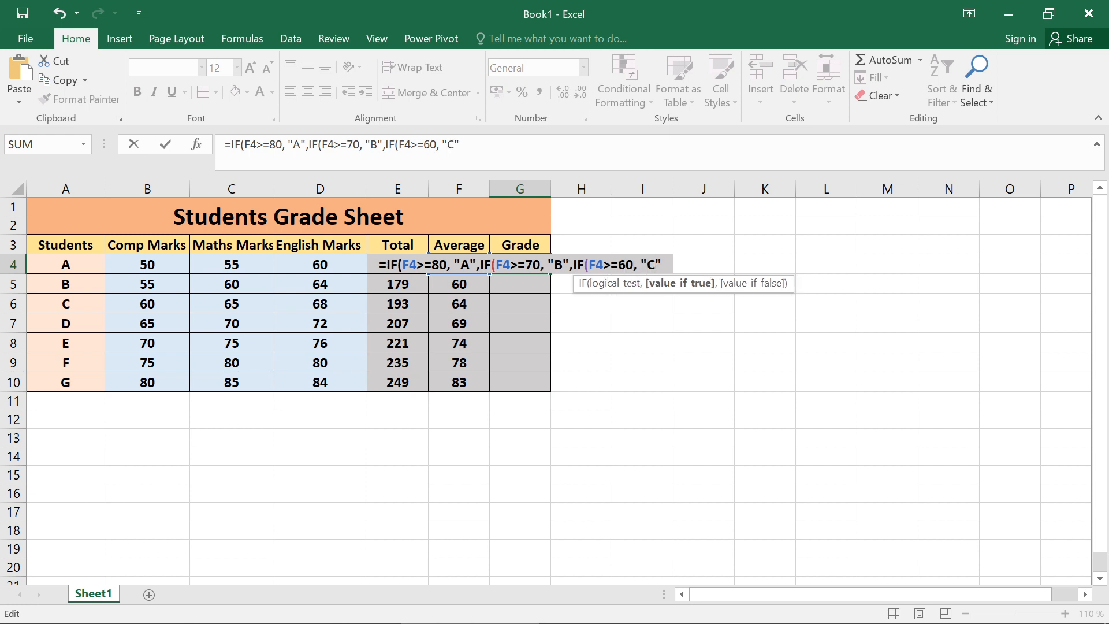
type(",")
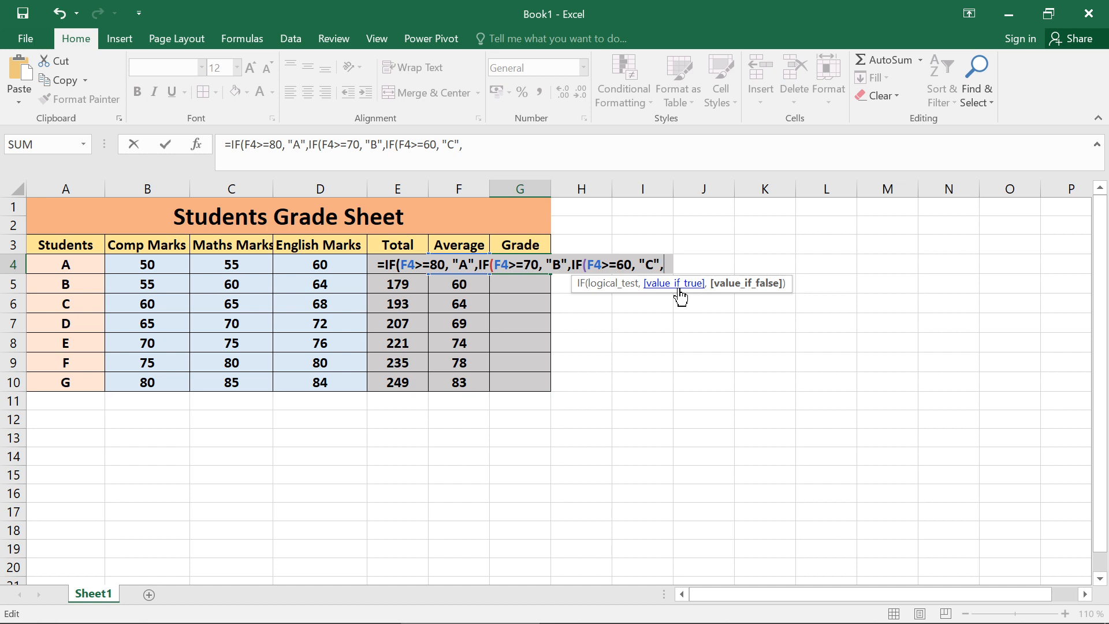
Step: Add "F" as the final value-if-false in G4, close all three IF parentheses and enter the formula
type("\"")
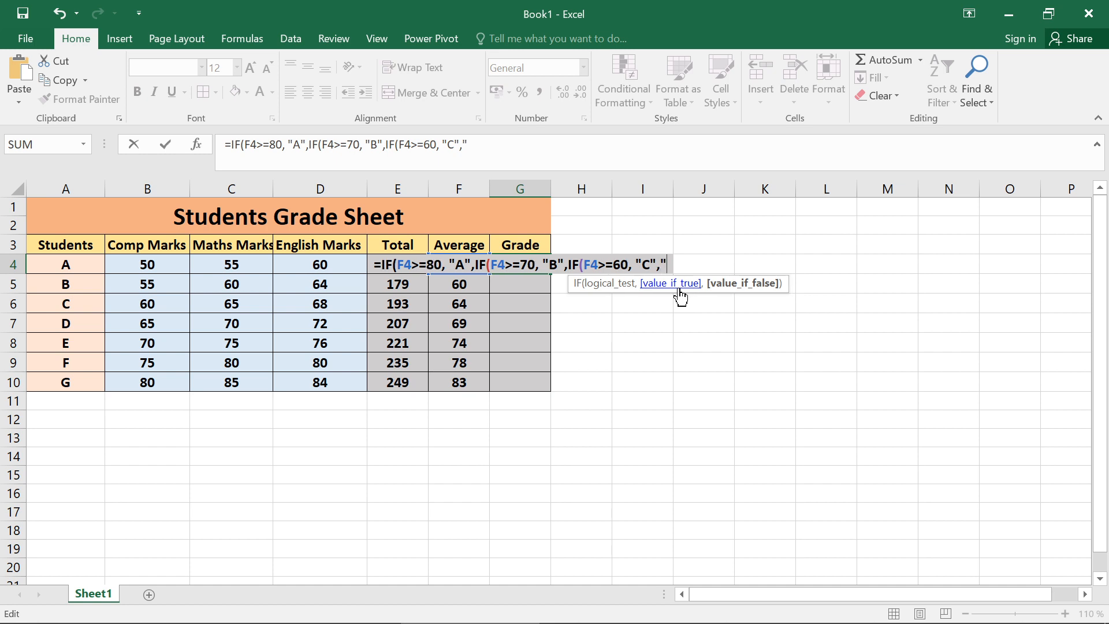
type("F\"")
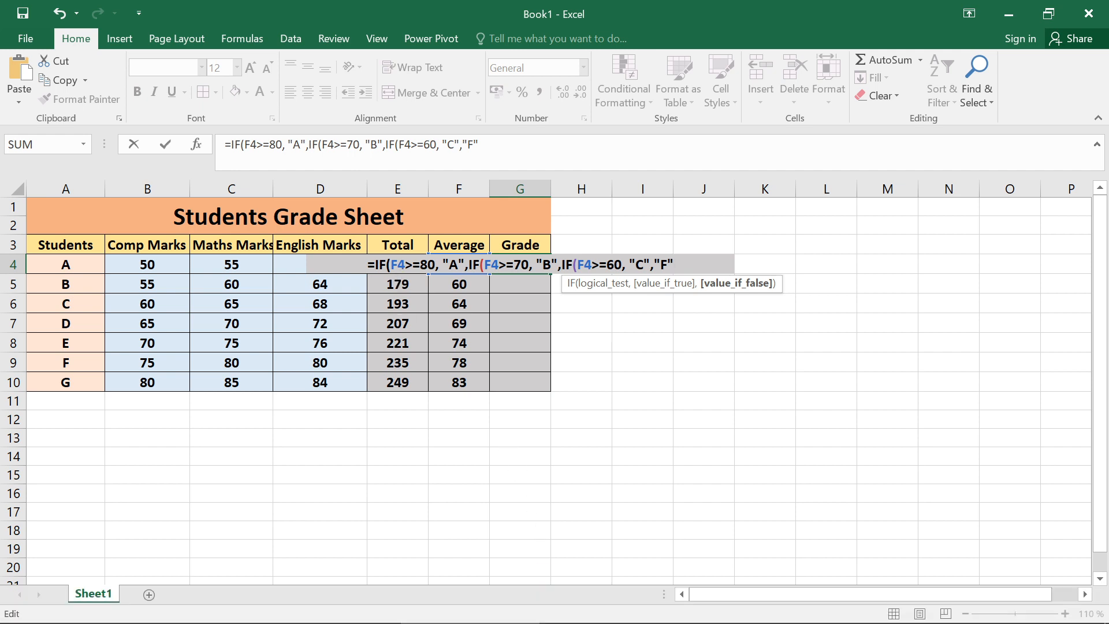
type("))")
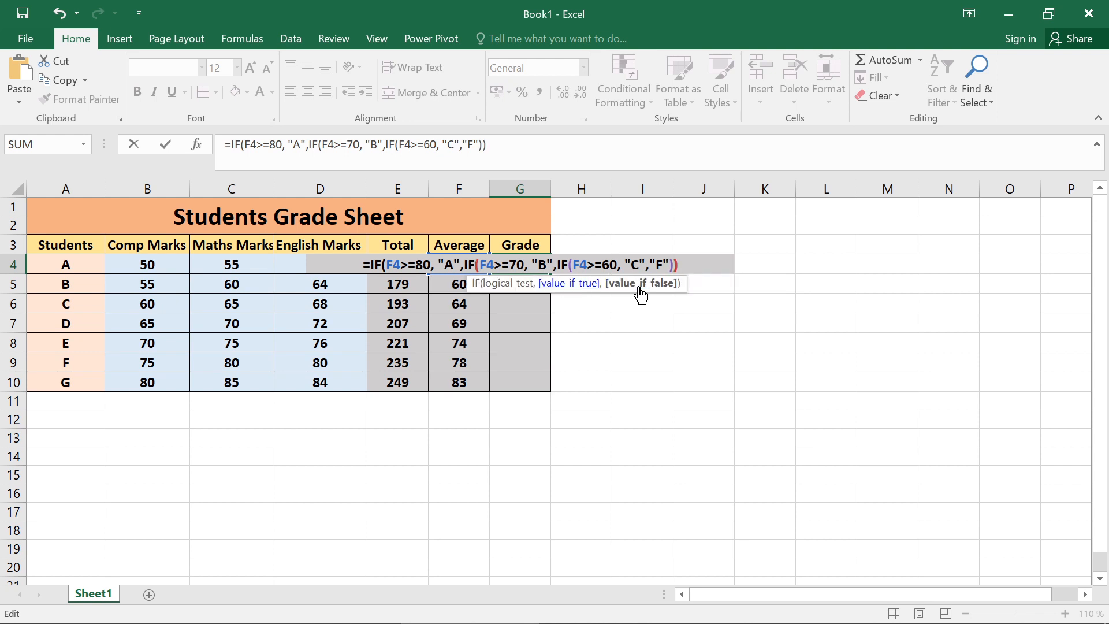
type(")")
key("Return")
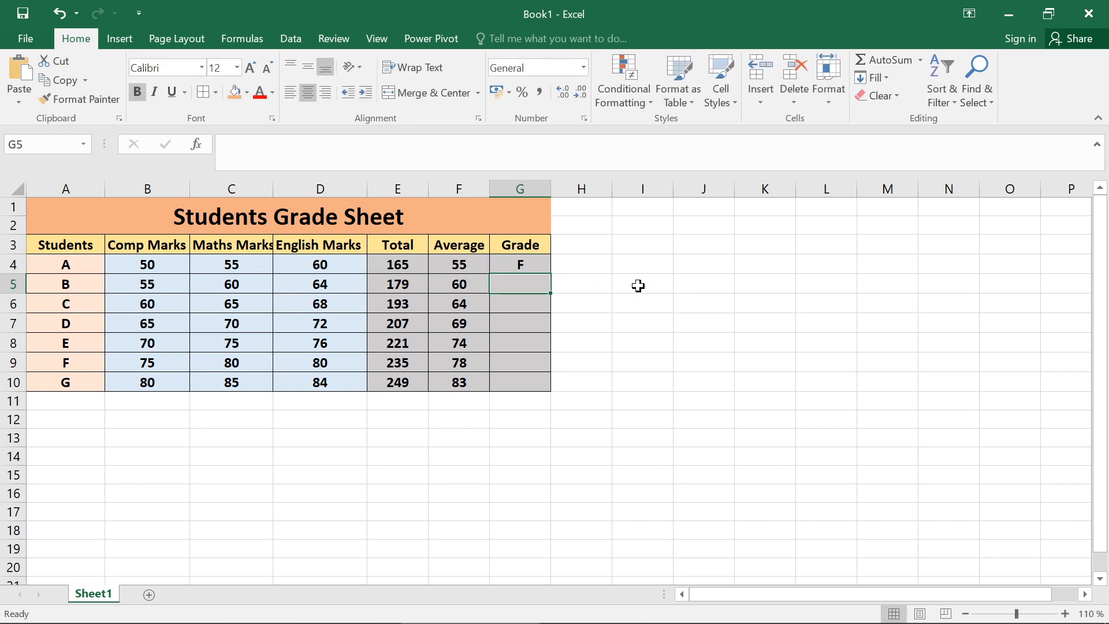
Step: Fill the grade formula from G4 down through G10 for the remaining students
left_click(504, 265)
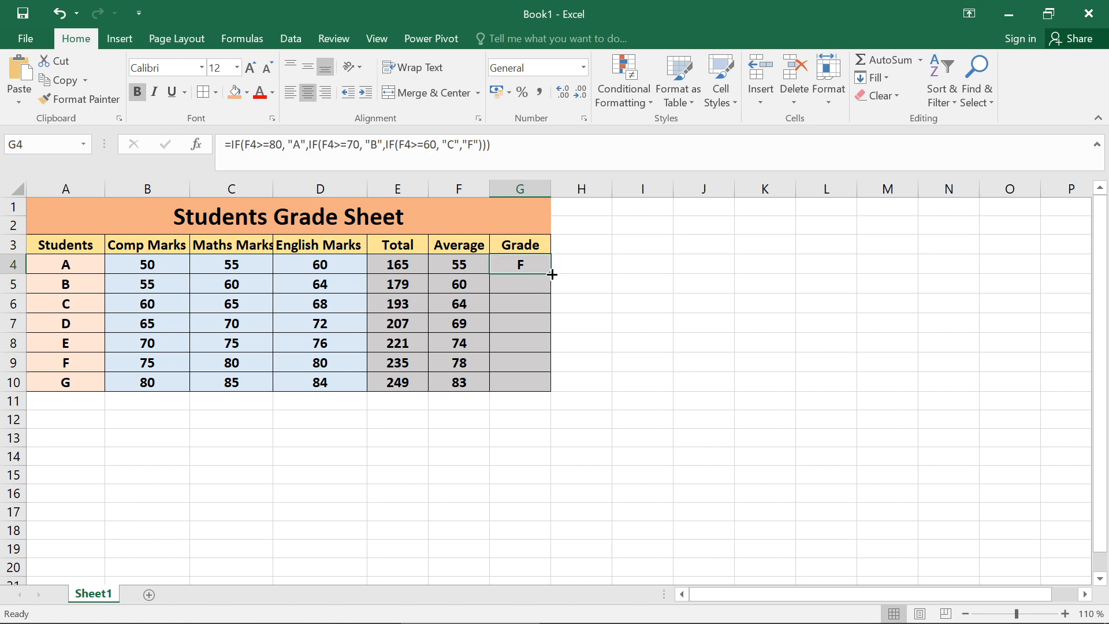
left_click_drag(552, 274, 552, 390)
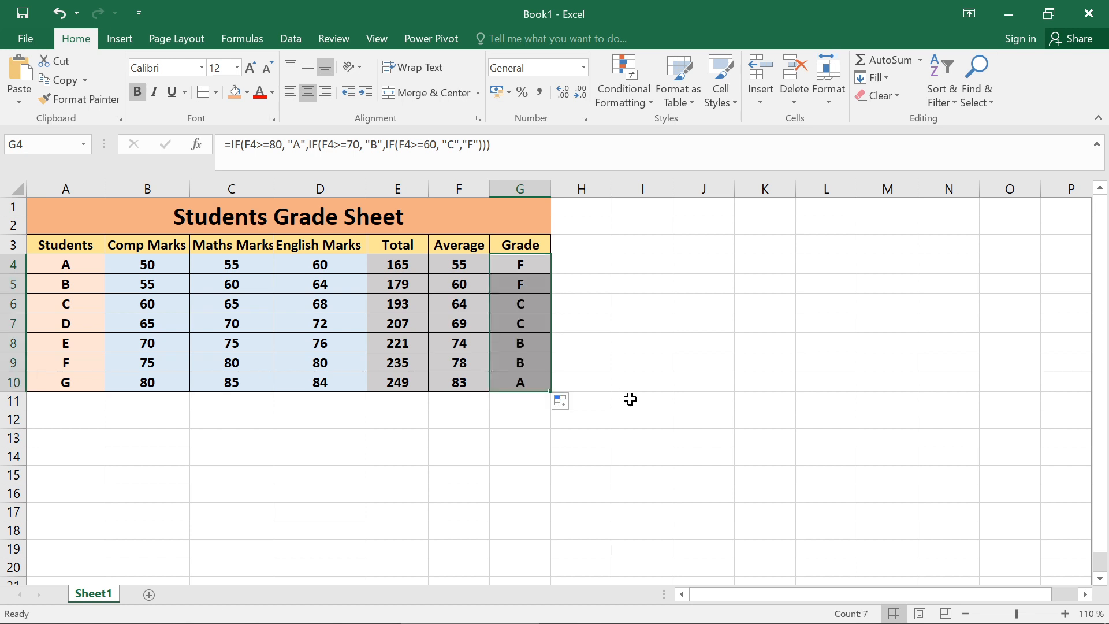
left_click(630, 399)
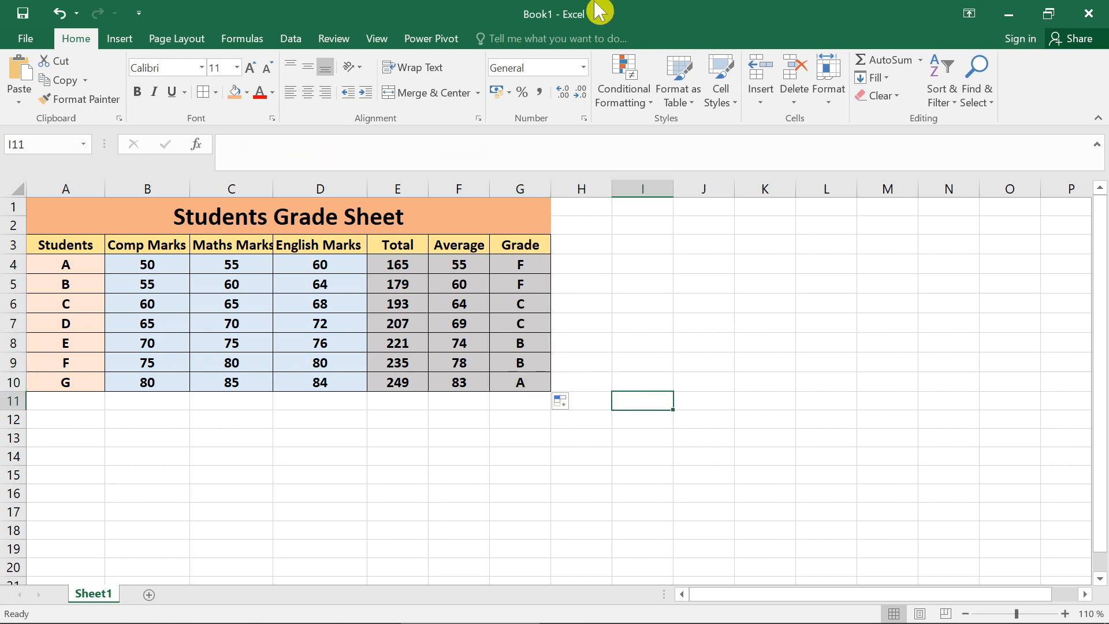
Step: Widen column C slightly so the Maths Marks heading fits inside its cell
left_click(260, 188)
left_click_drag(272, 186, 279, 186)
left_click(319, 468)
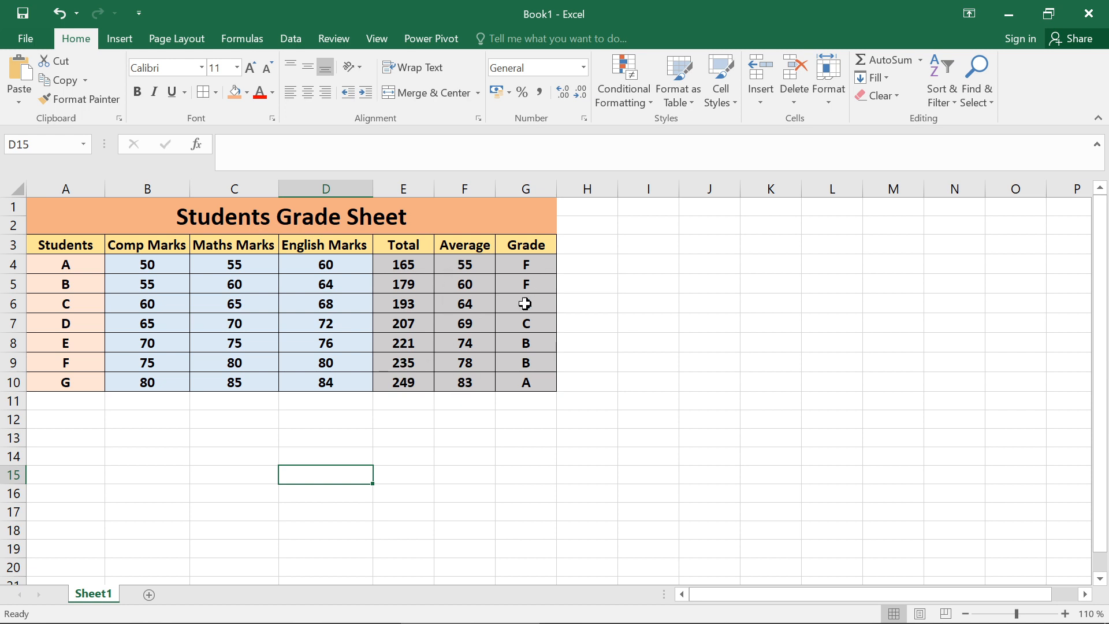
Step: Examine the nested IF formula in the first student's Grade cell, G4, and leave the cell without editing it
left_click(524, 264)
double_click(524, 264)
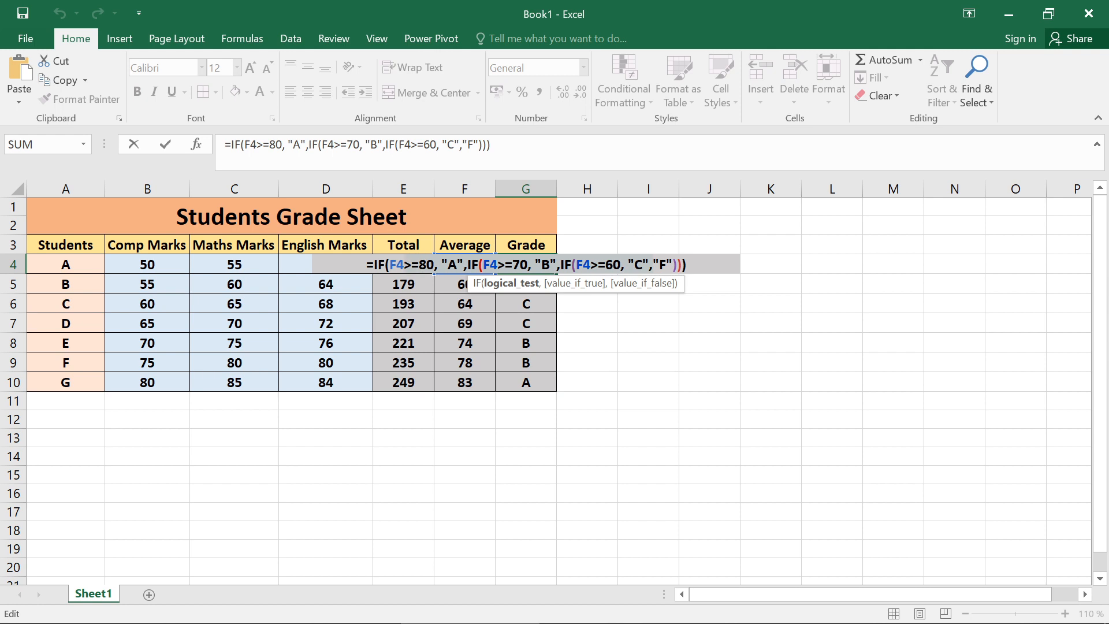
left_click(385, 265)
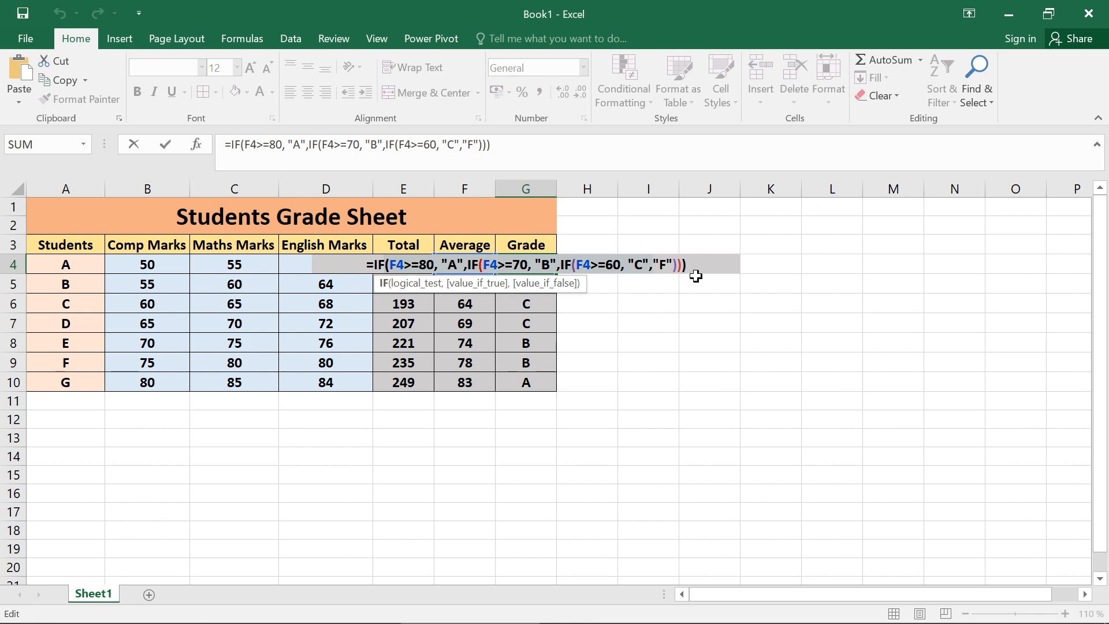
left_click(658, 415)
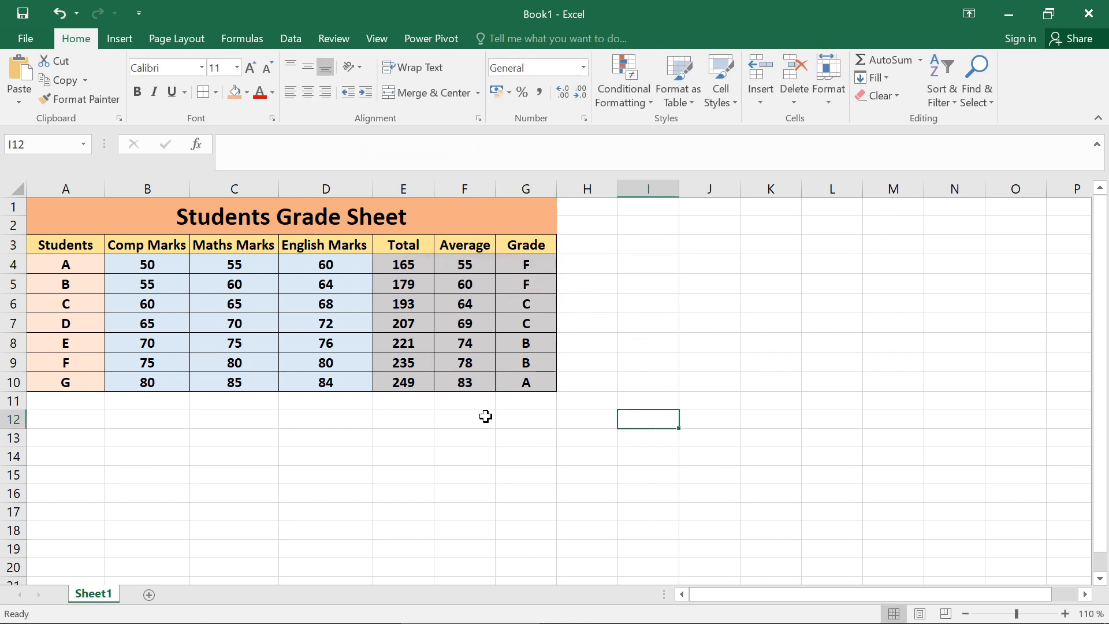